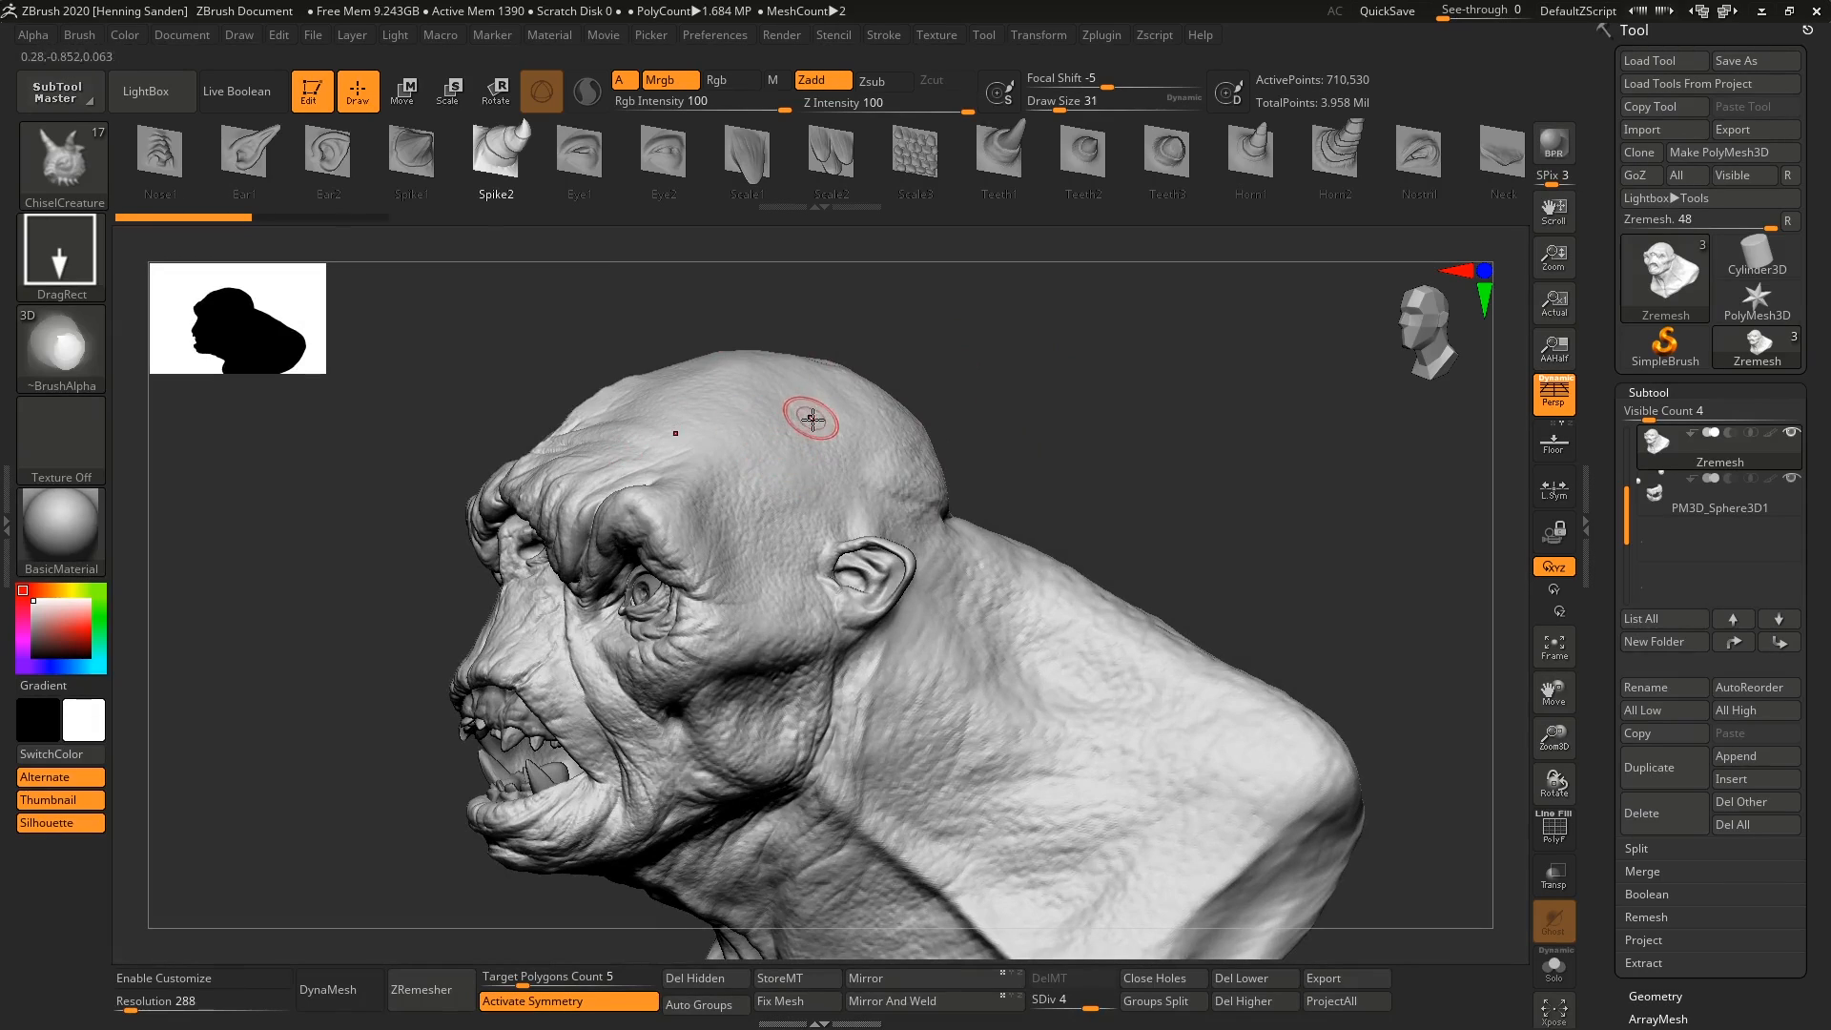
{"action": "right_click_drag", "start_coordinate": [800, 438], "coordinate": [770, 478]}
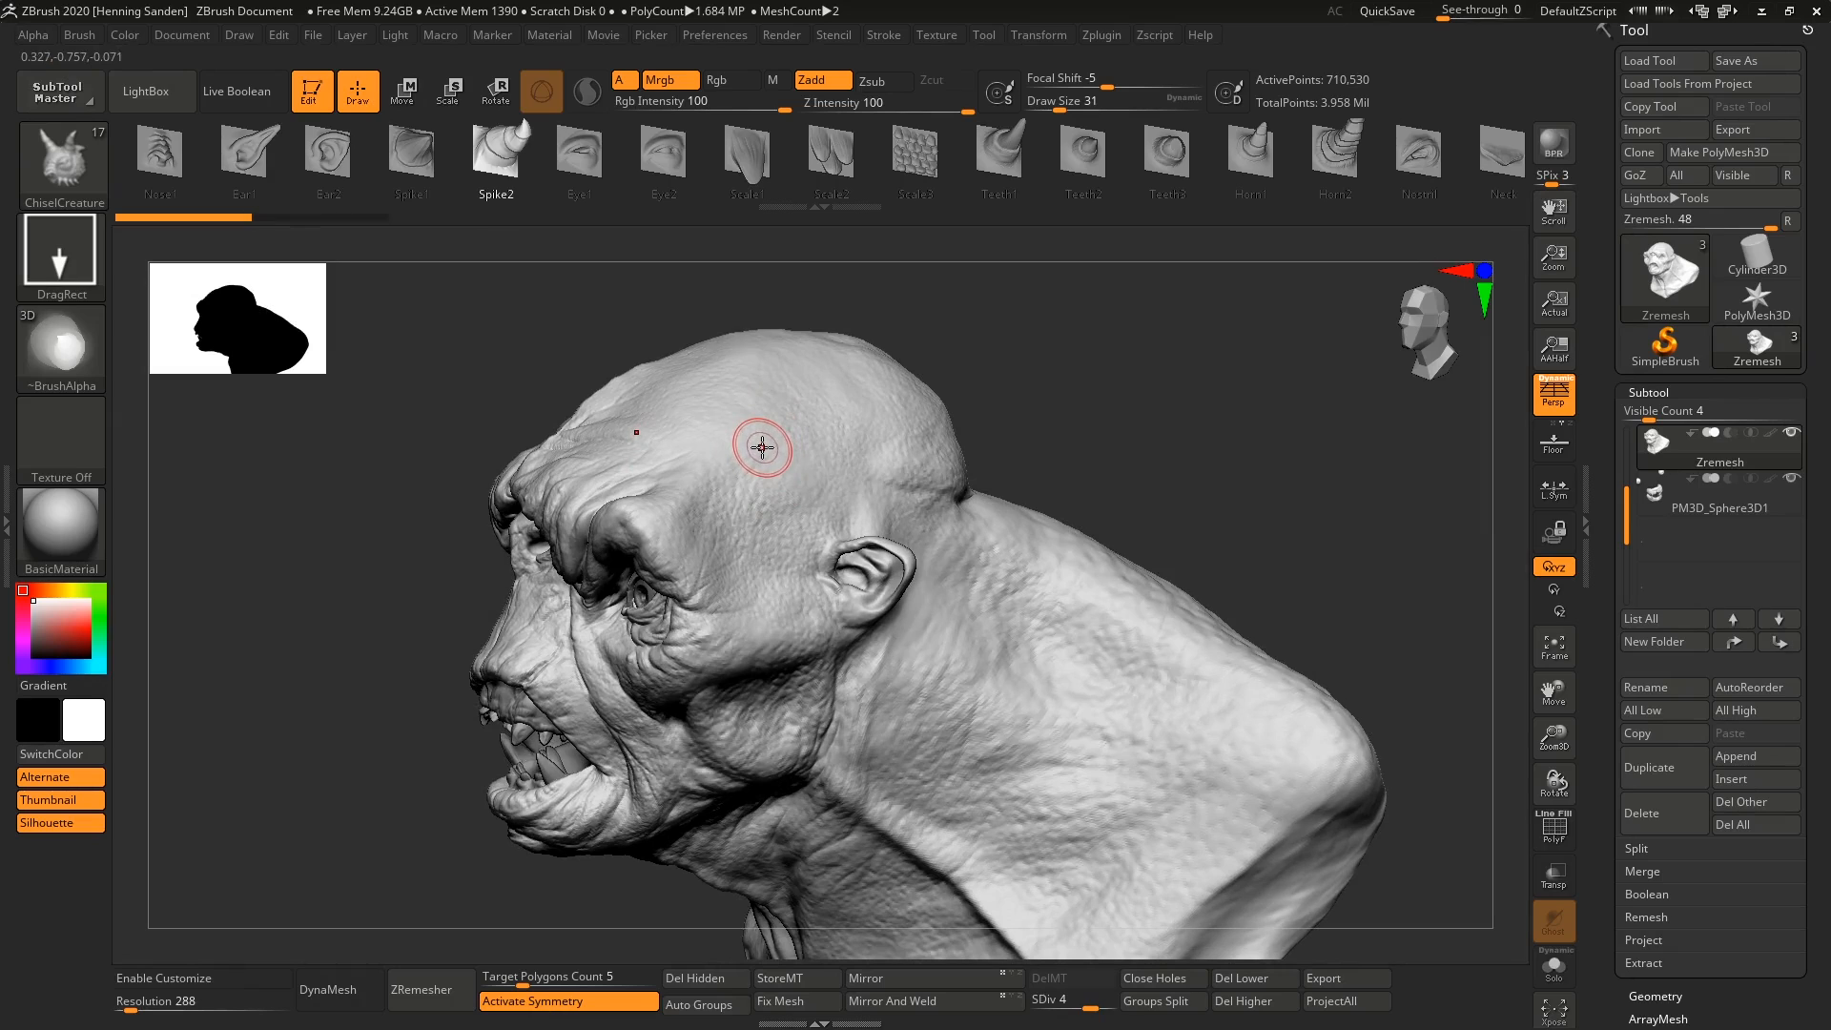
{"action": "key", "text": "shift+f"}
{"action": "right_click_drag", "start_coordinate": [780, 442], "coordinate": [780, 449], "text": "ctrl"}
{"action": "key", "text": "shift+f"}
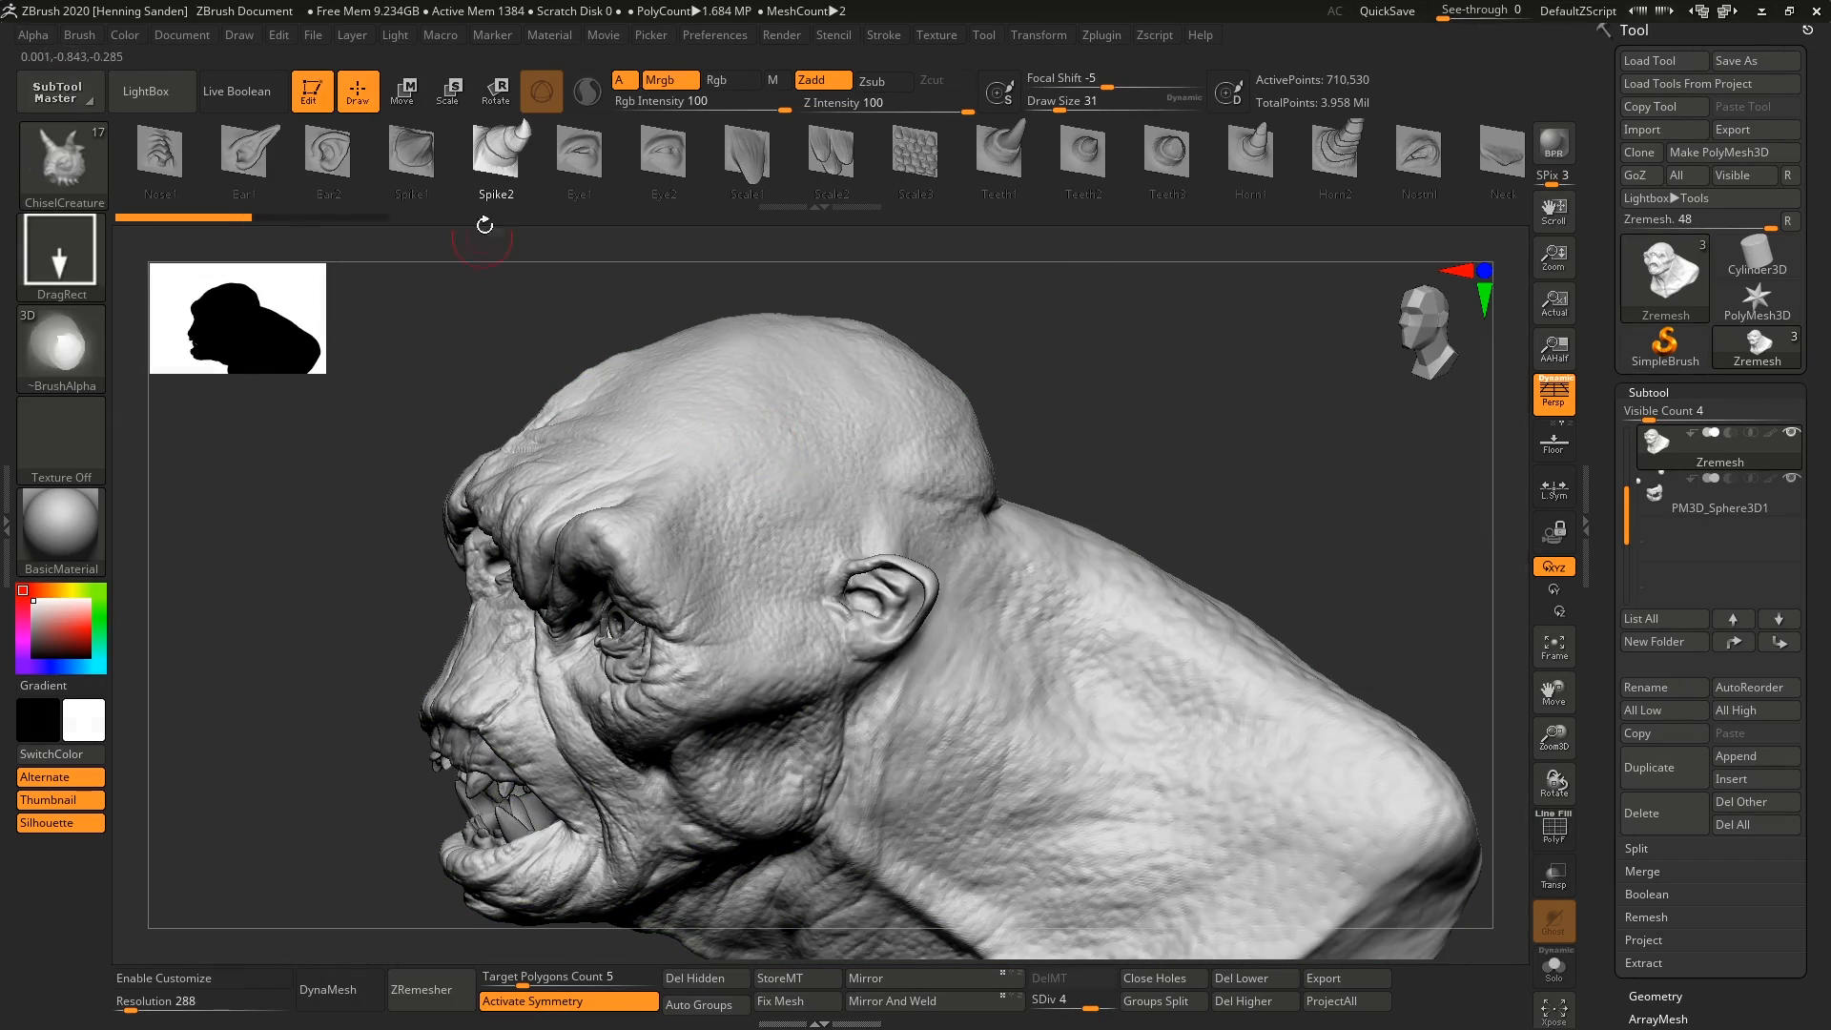
Sculpt several pairs of Spike2 horns on the sides and back of the creature's head.
{"action": "left_click_drag", "start_coordinate": [744, 465], "coordinate": [922, 401]}
{"action": "right_click_drag", "start_coordinate": [922, 401], "coordinate": [925, 434]}
{"action": "left_click_drag", "start_coordinate": [920, 429], "coordinate": [988, 386]}
{"action": "left_click_drag", "start_coordinate": [1034, 429], "coordinate": [1135, 412]}
{"action": "right_click_drag", "start_coordinate": [1135, 412], "coordinate": [908, 486]}
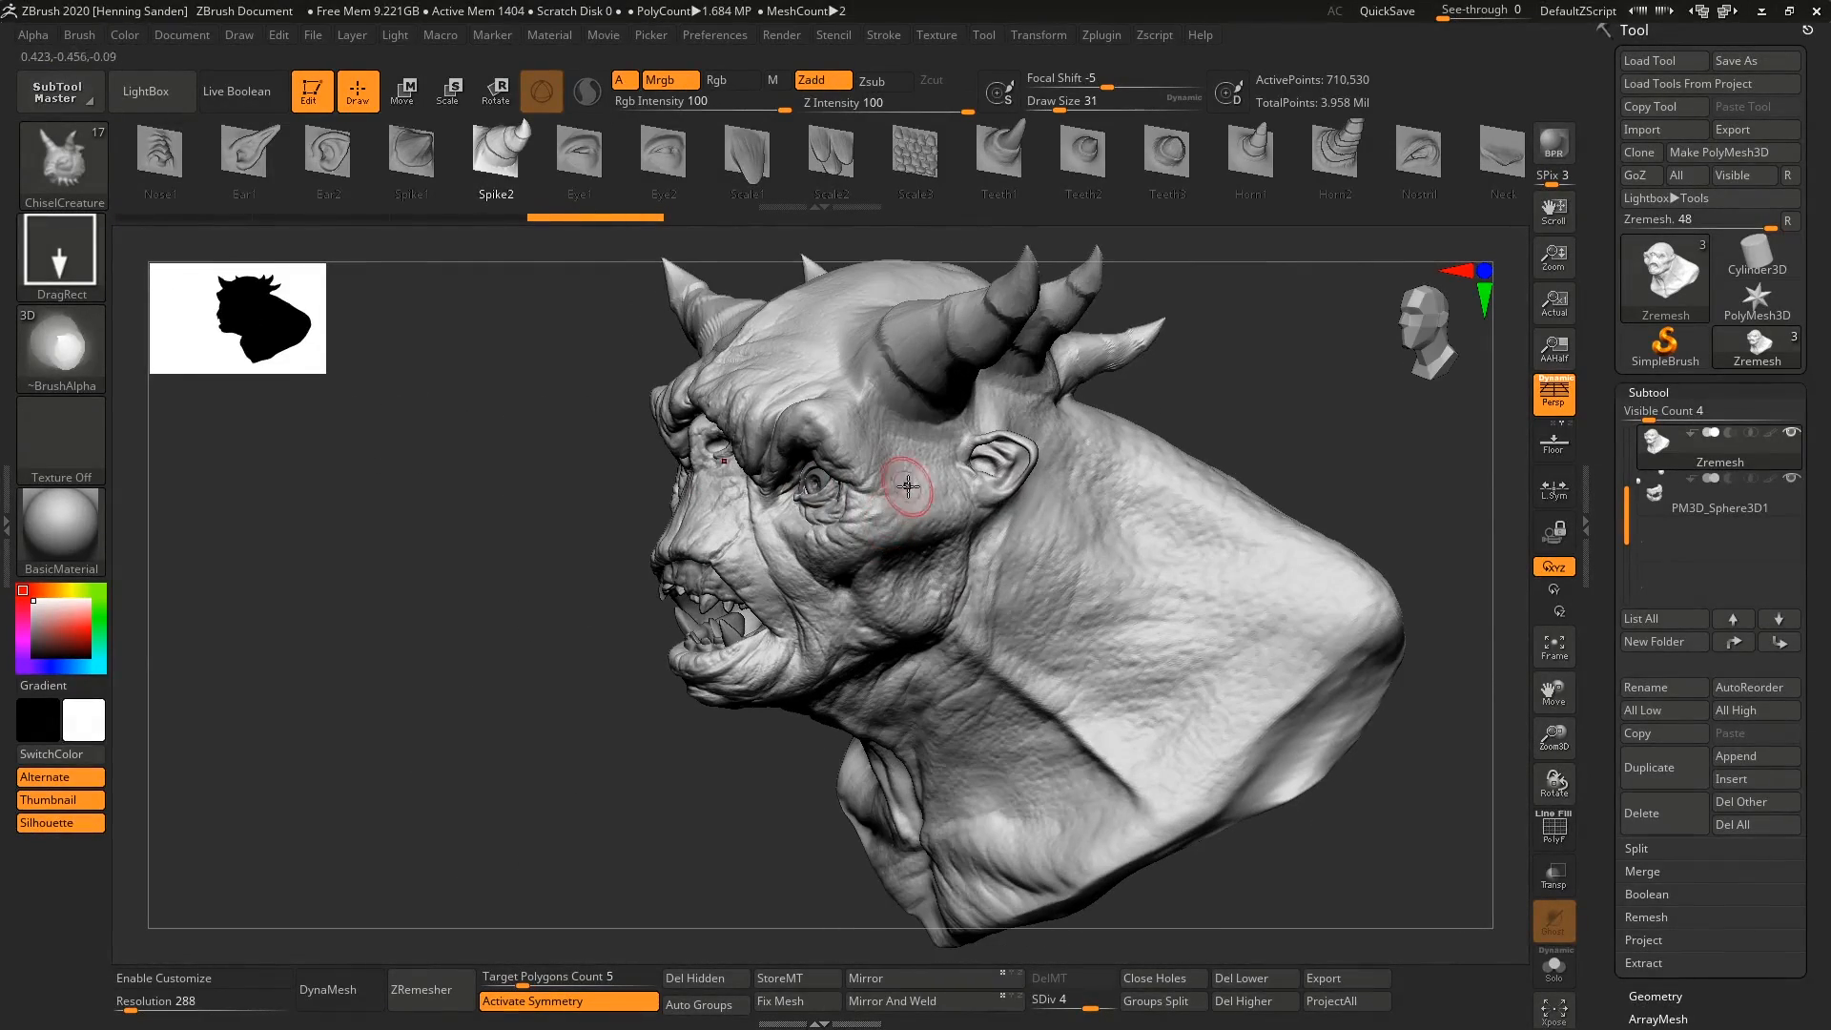
{"action": "left_click_drag", "start_coordinate": [911, 432], "coordinate": [908, 438]}
{"action": "right_click_drag", "start_coordinate": [908, 437], "coordinate": [953, 469]}
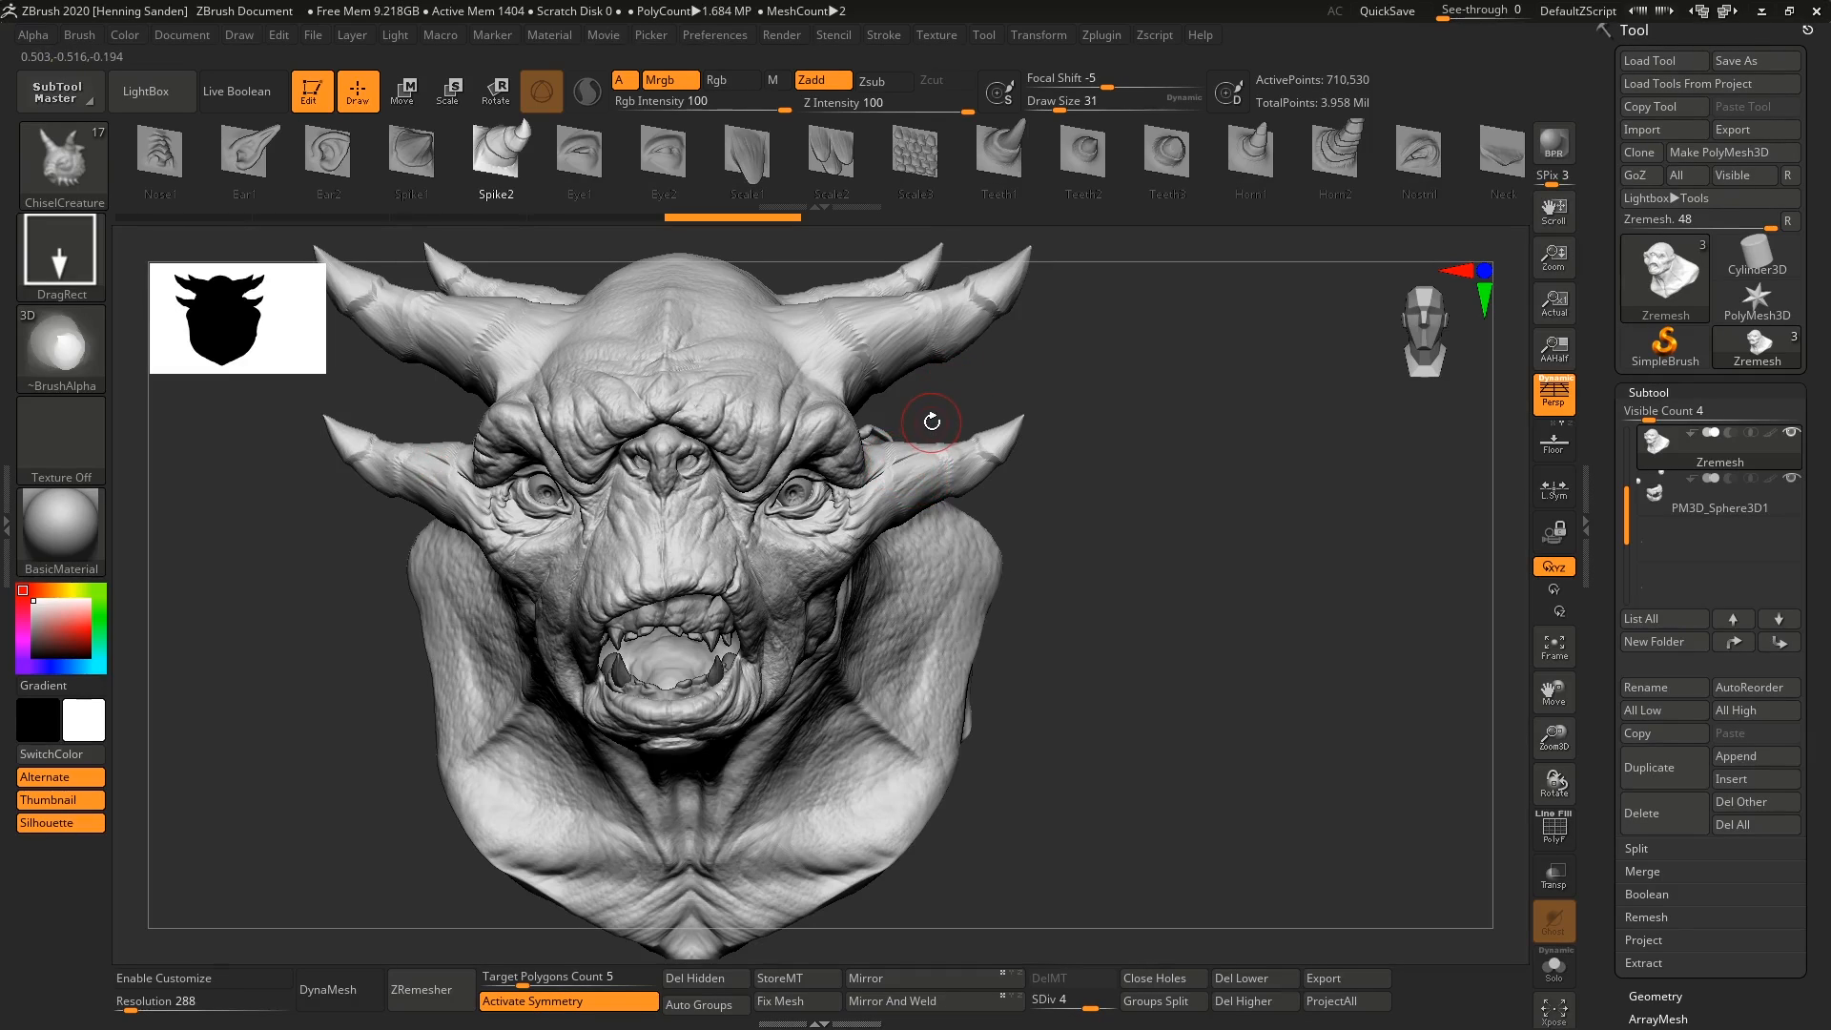
Undo the last horn and place more Spike2 spikes along the creature's neck and chest.
{"action": "key", "text": "ctrl+z"}
{"action": "right_click_drag", "start_coordinate": [932, 420], "coordinate": [859, 477]}
{"action": "left_click_drag", "start_coordinate": [787, 555], "coordinate": [790, 494]}
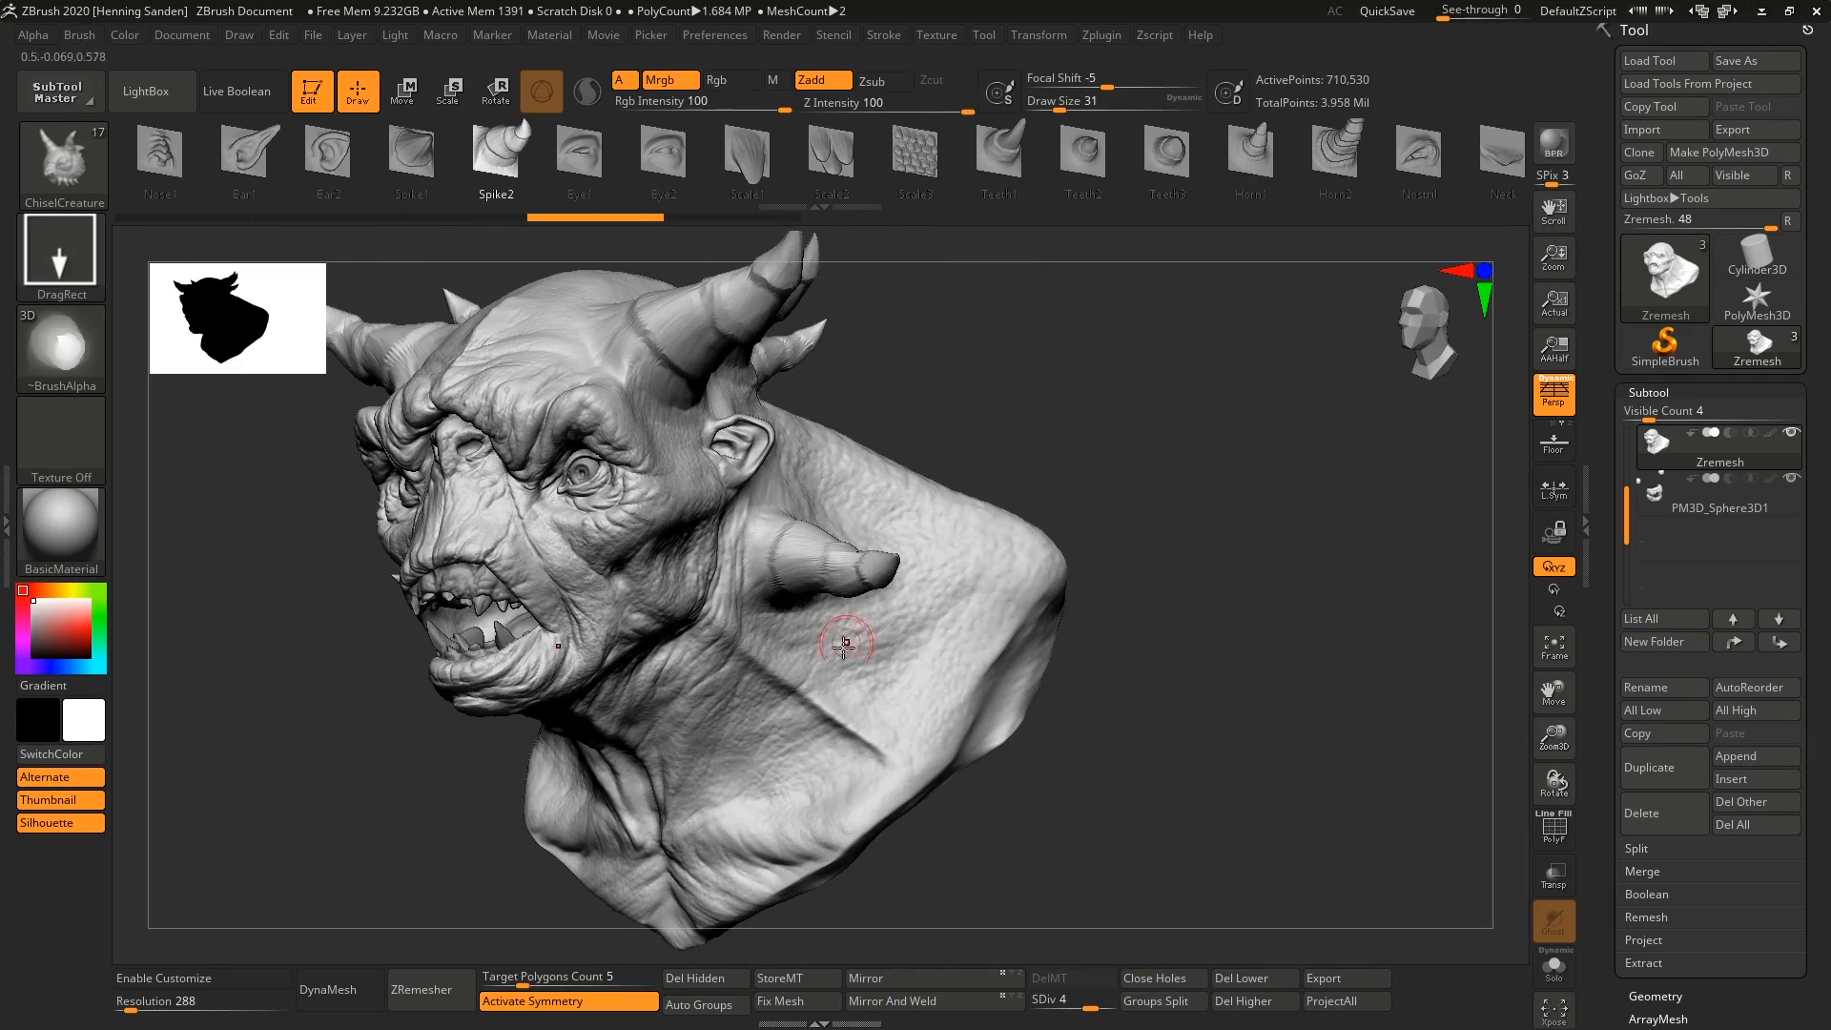
{"action": "left_click_drag", "start_coordinate": [799, 662], "coordinate": [795, 610]}
{"action": "left_click_drag", "start_coordinate": [704, 717], "coordinate": [714, 698]}
{"action": "right_click_drag", "start_coordinate": [707, 703], "coordinate": [714, 601], "text": "ctrl"}
{"action": "right_click_drag", "start_coordinate": [713, 601], "coordinate": [673, 562]}
Undo the Spike2 spikes on the neck and the extra horns on the head.
{"action": "key", "text": "ctrl+z"}
{"action": "key", "text": "ctrl+z"}
{"action": "key", "text": "ctrl+z"}
{"action": "key", "text": "ctrl+z"}
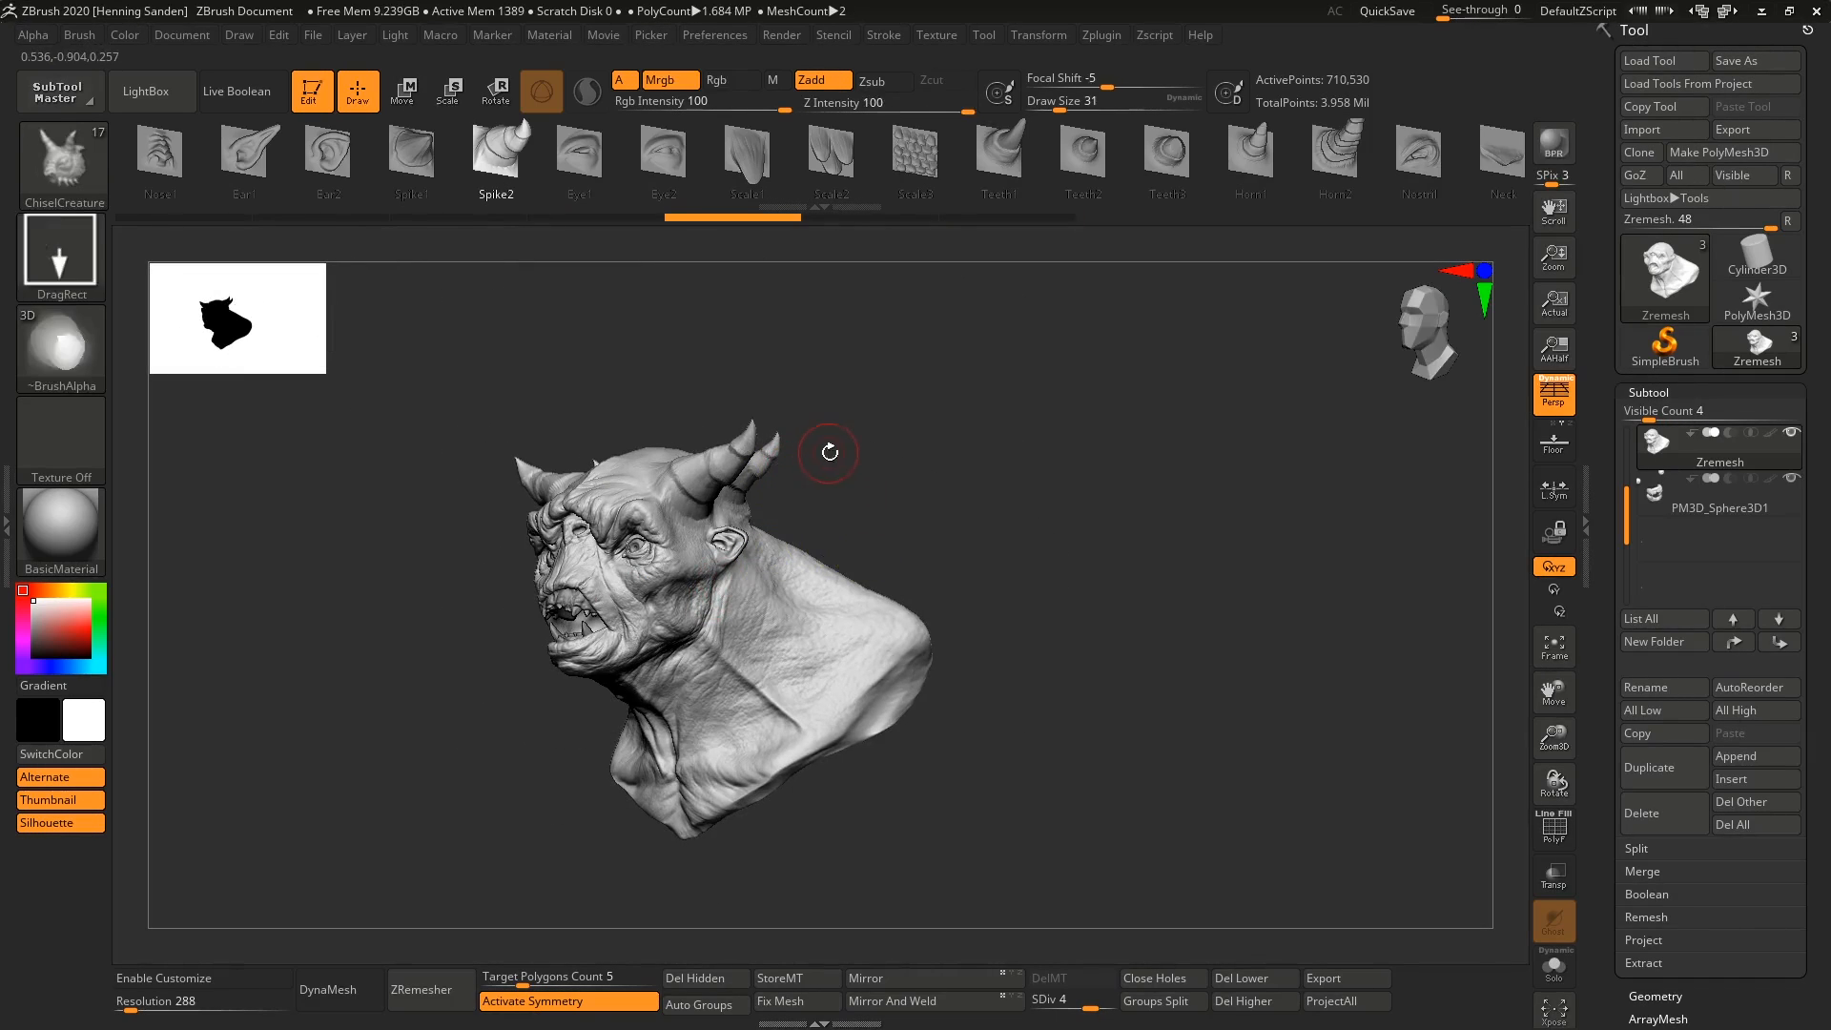
{"action": "key", "text": "ctrl+z"}
{"action": "key", "text": "ctrl+z"}
{"action": "right_click_drag", "start_coordinate": [739, 424], "coordinate": [701, 457]}
{"action": "key", "text": "ctrl+z"}
Add spikes to the upper side and back of the head with the Teeth1 shape.
{"action": "left_click", "coordinate": [1014, 150]}
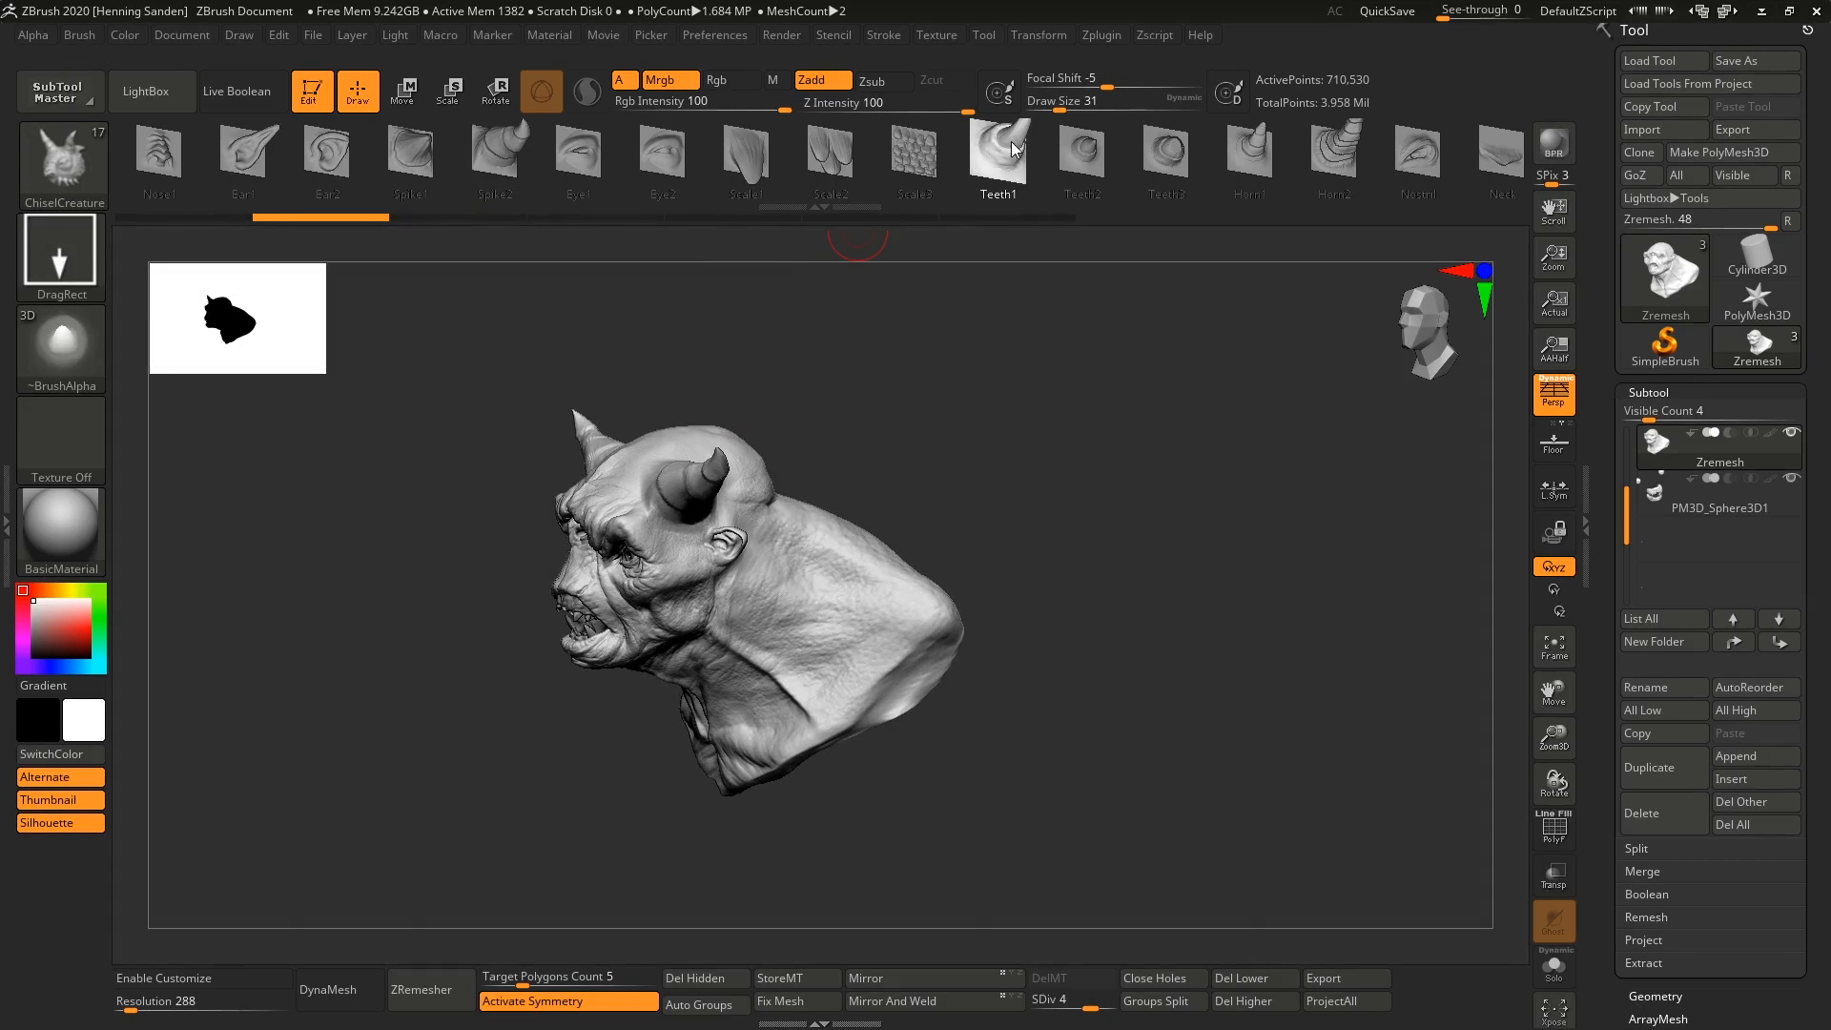
{"action": "right_click_drag", "start_coordinate": [858, 400], "coordinate": [752, 466], "text": "ctrl"}
{"action": "left_click_drag", "start_coordinate": [741, 410], "coordinate": [754, 378]}
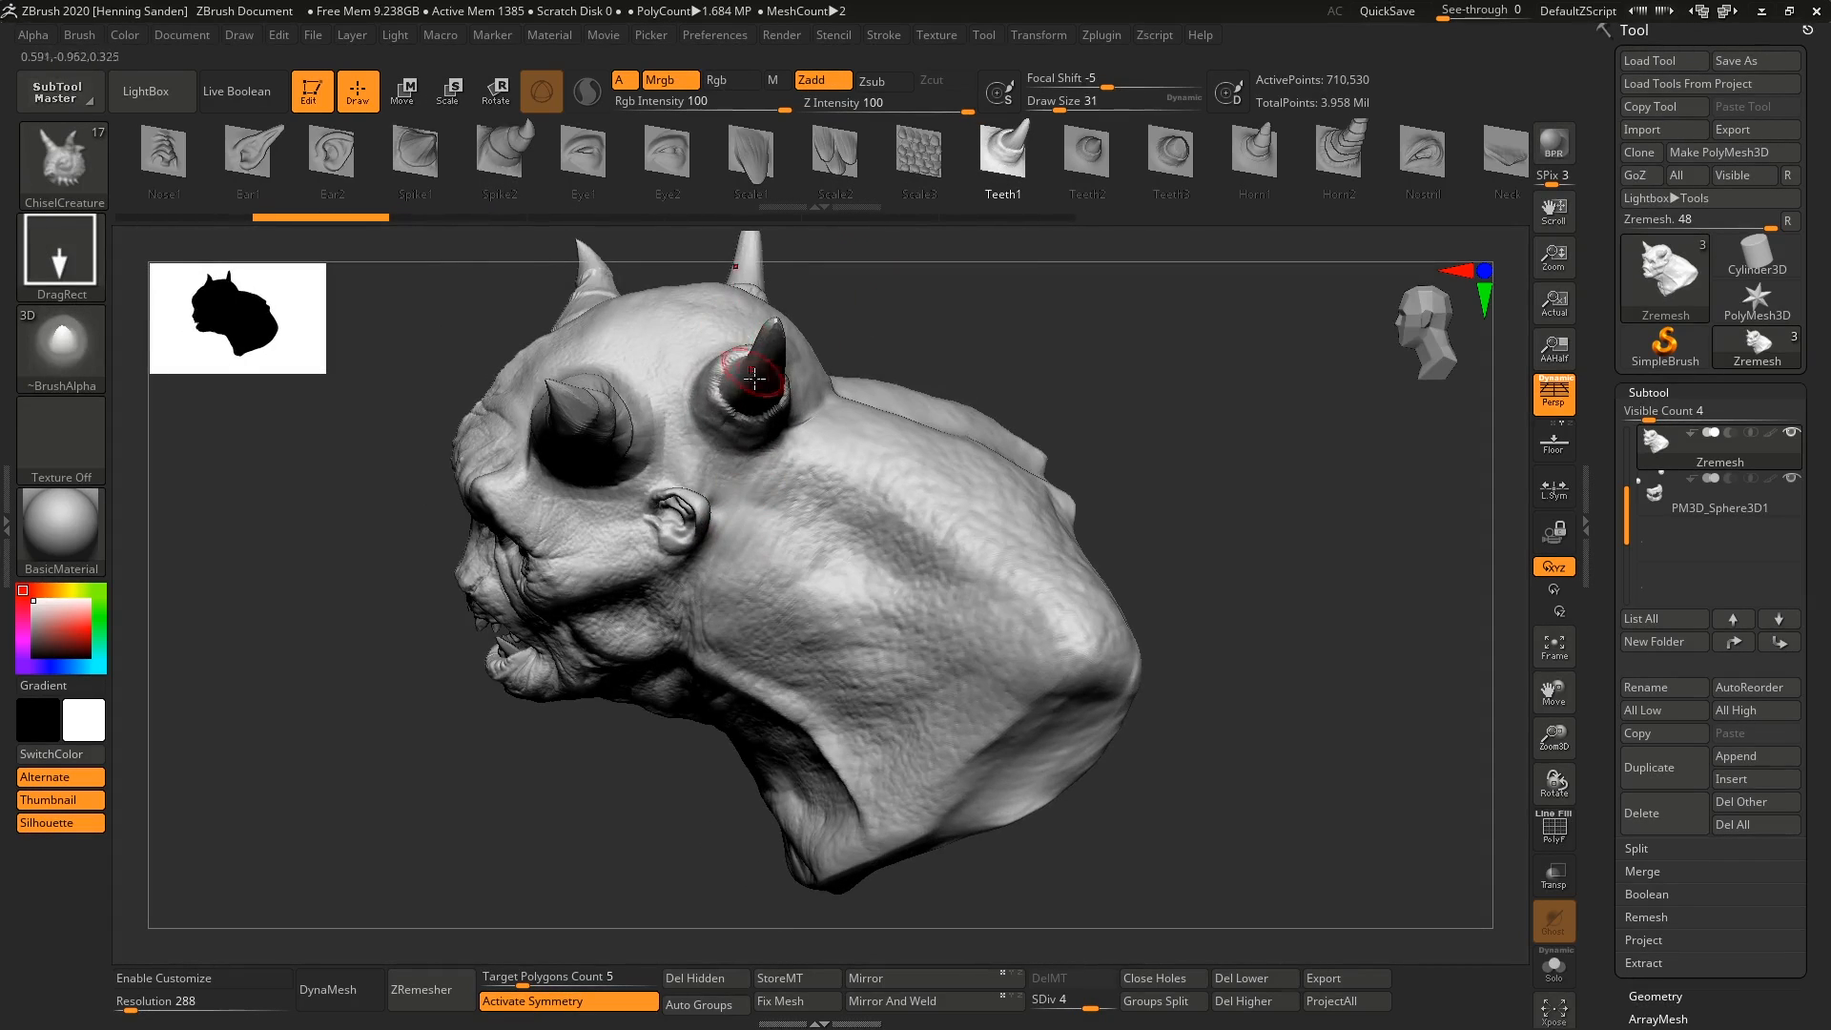
{"action": "right_click_drag", "start_coordinate": [754, 378], "coordinate": [815, 468]}
{"action": "right_click_drag", "start_coordinate": [815, 468], "coordinate": [887, 588], "text": "alt"}
Try the Scale1 shape on the head and undo all trial horns and shapes on the bust.
{"action": "left_click", "coordinate": [759, 181]}
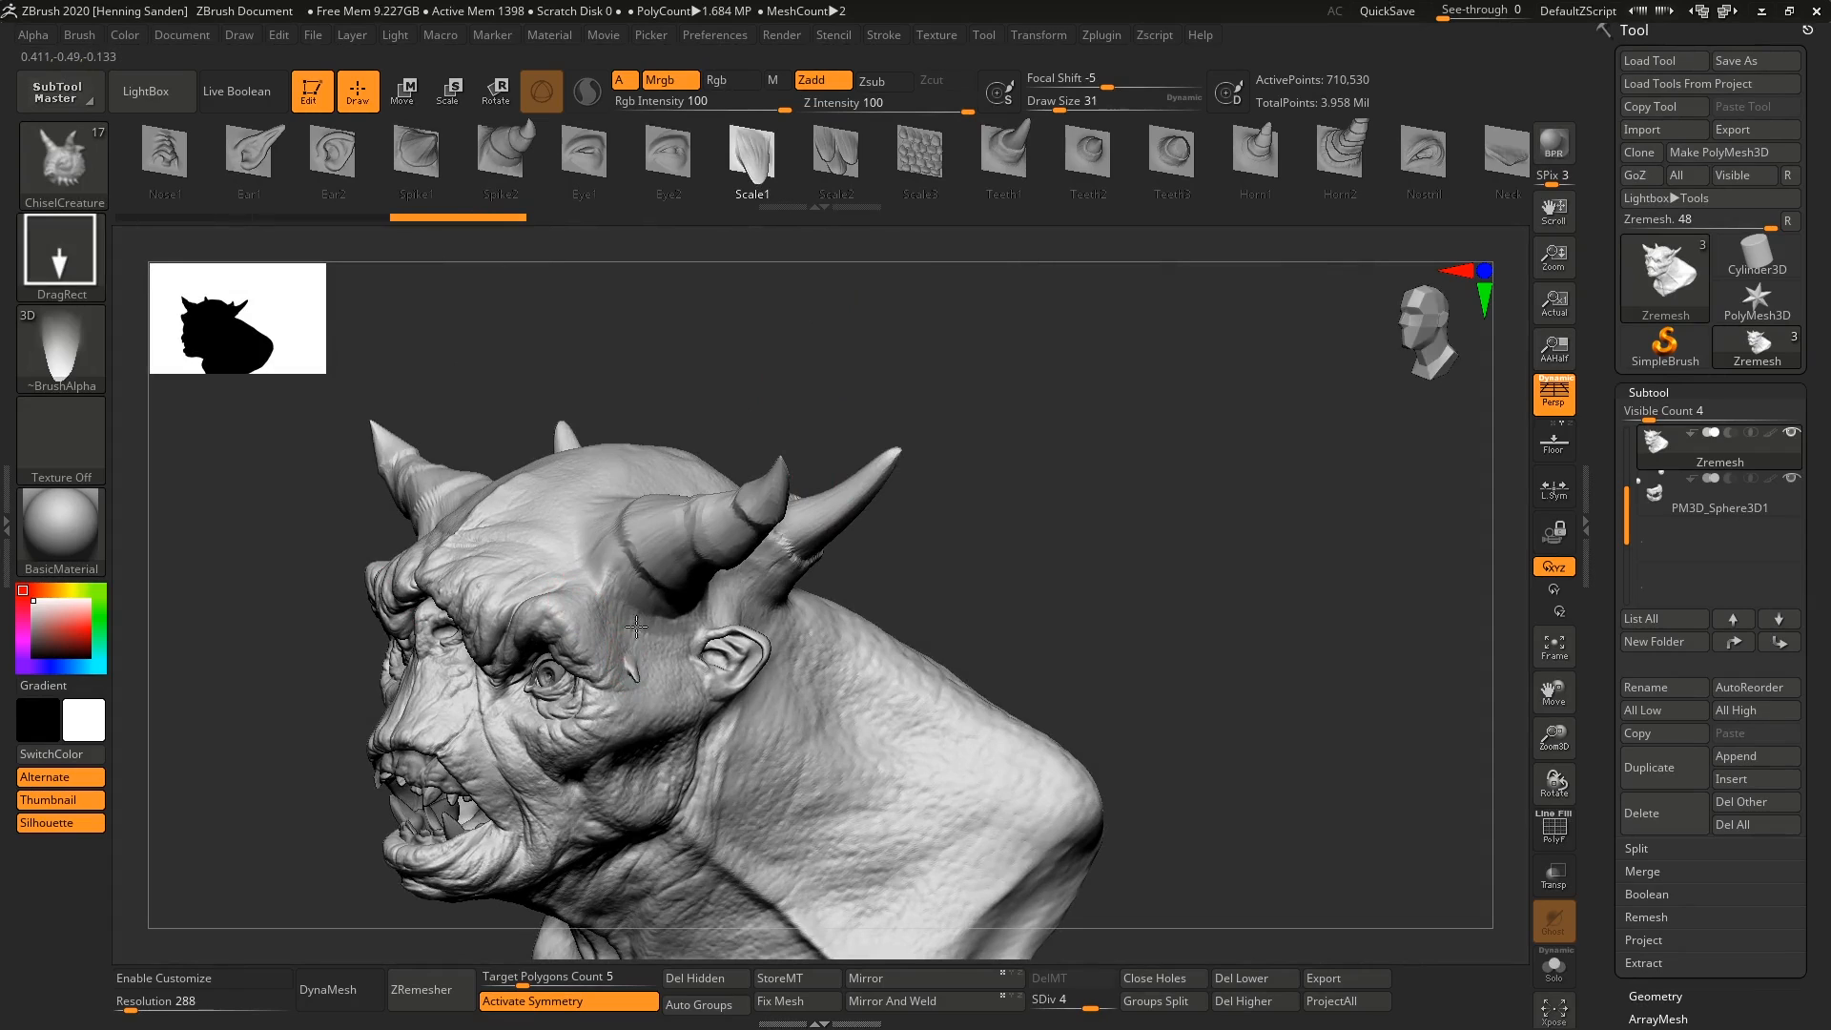
{"action": "right_click_drag", "start_coordinate": [711, 632], "coordinate": [808, 523], "text": "alt"}
{"action": "key", "text": "ctrl+z"}
{"action": "key", "text": "ctrl+z"}
{"action": "key", "text": "ctrl+z"}
{"action": "key", "text": "ctrl+z"}
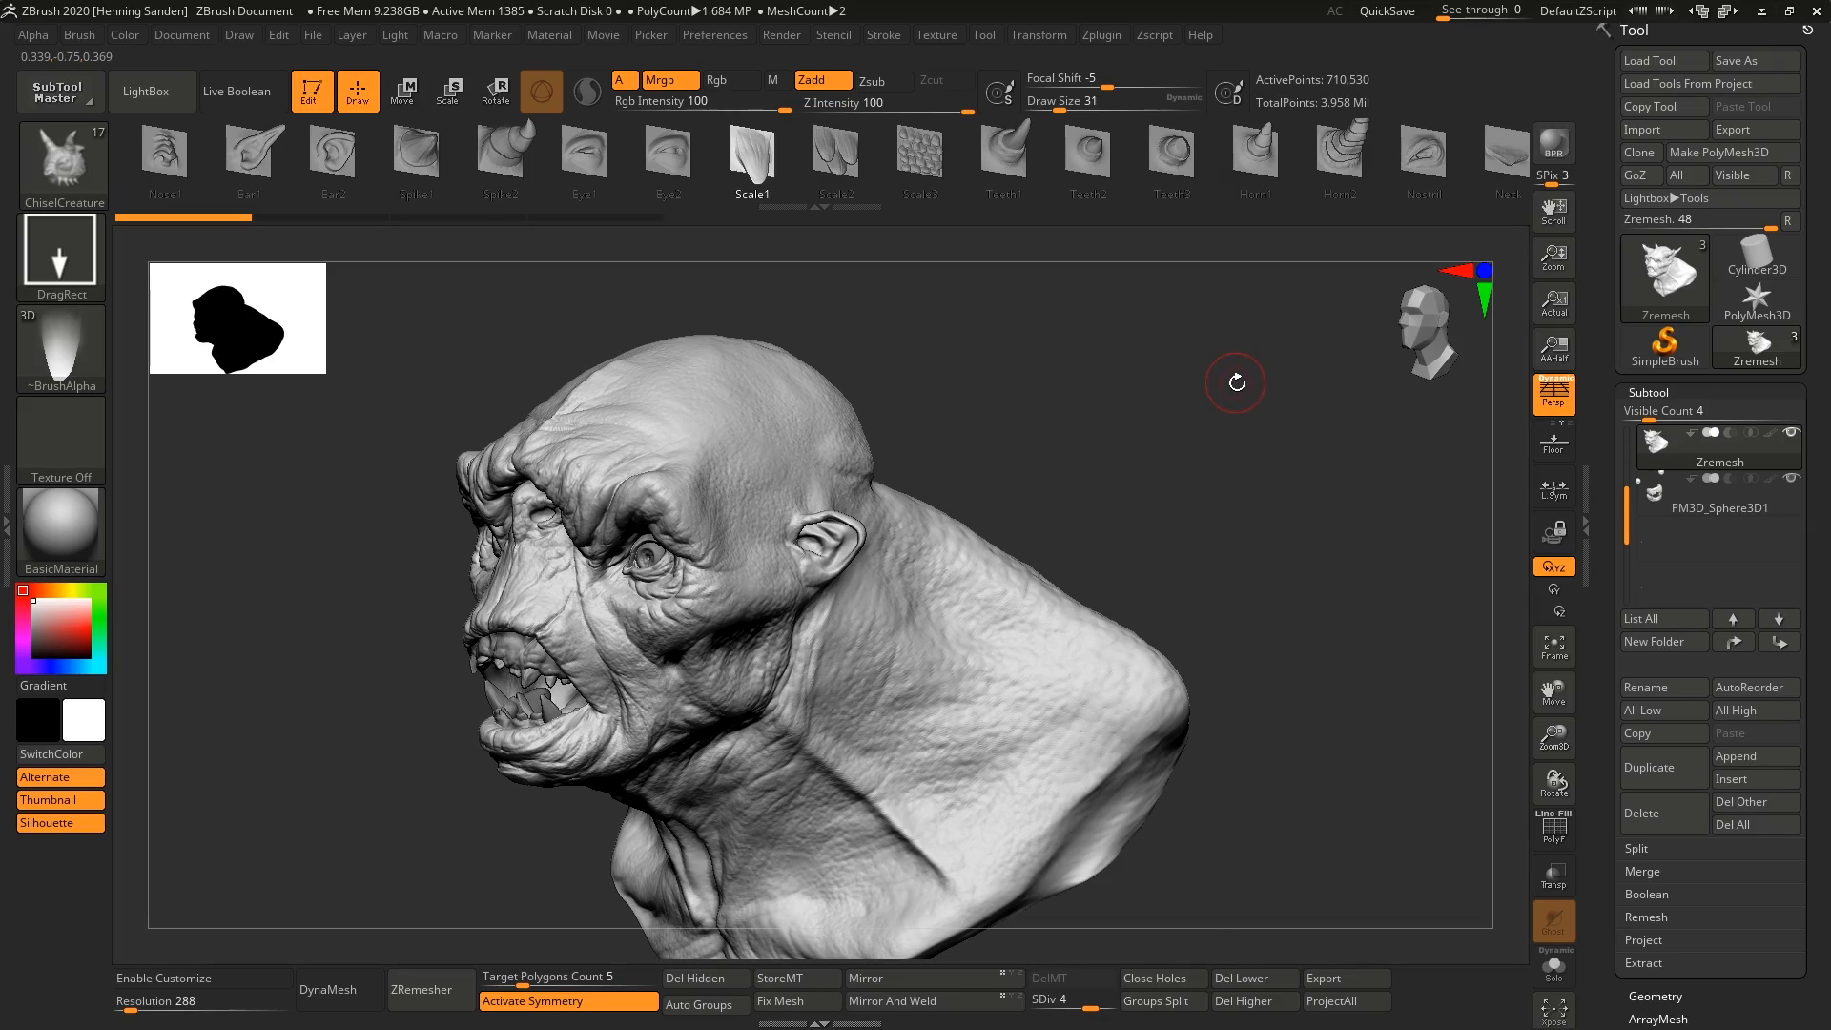
{"action": "right_click_drag", "start_coordinate": [1004, 533], "coordinate": [1116, 457]}
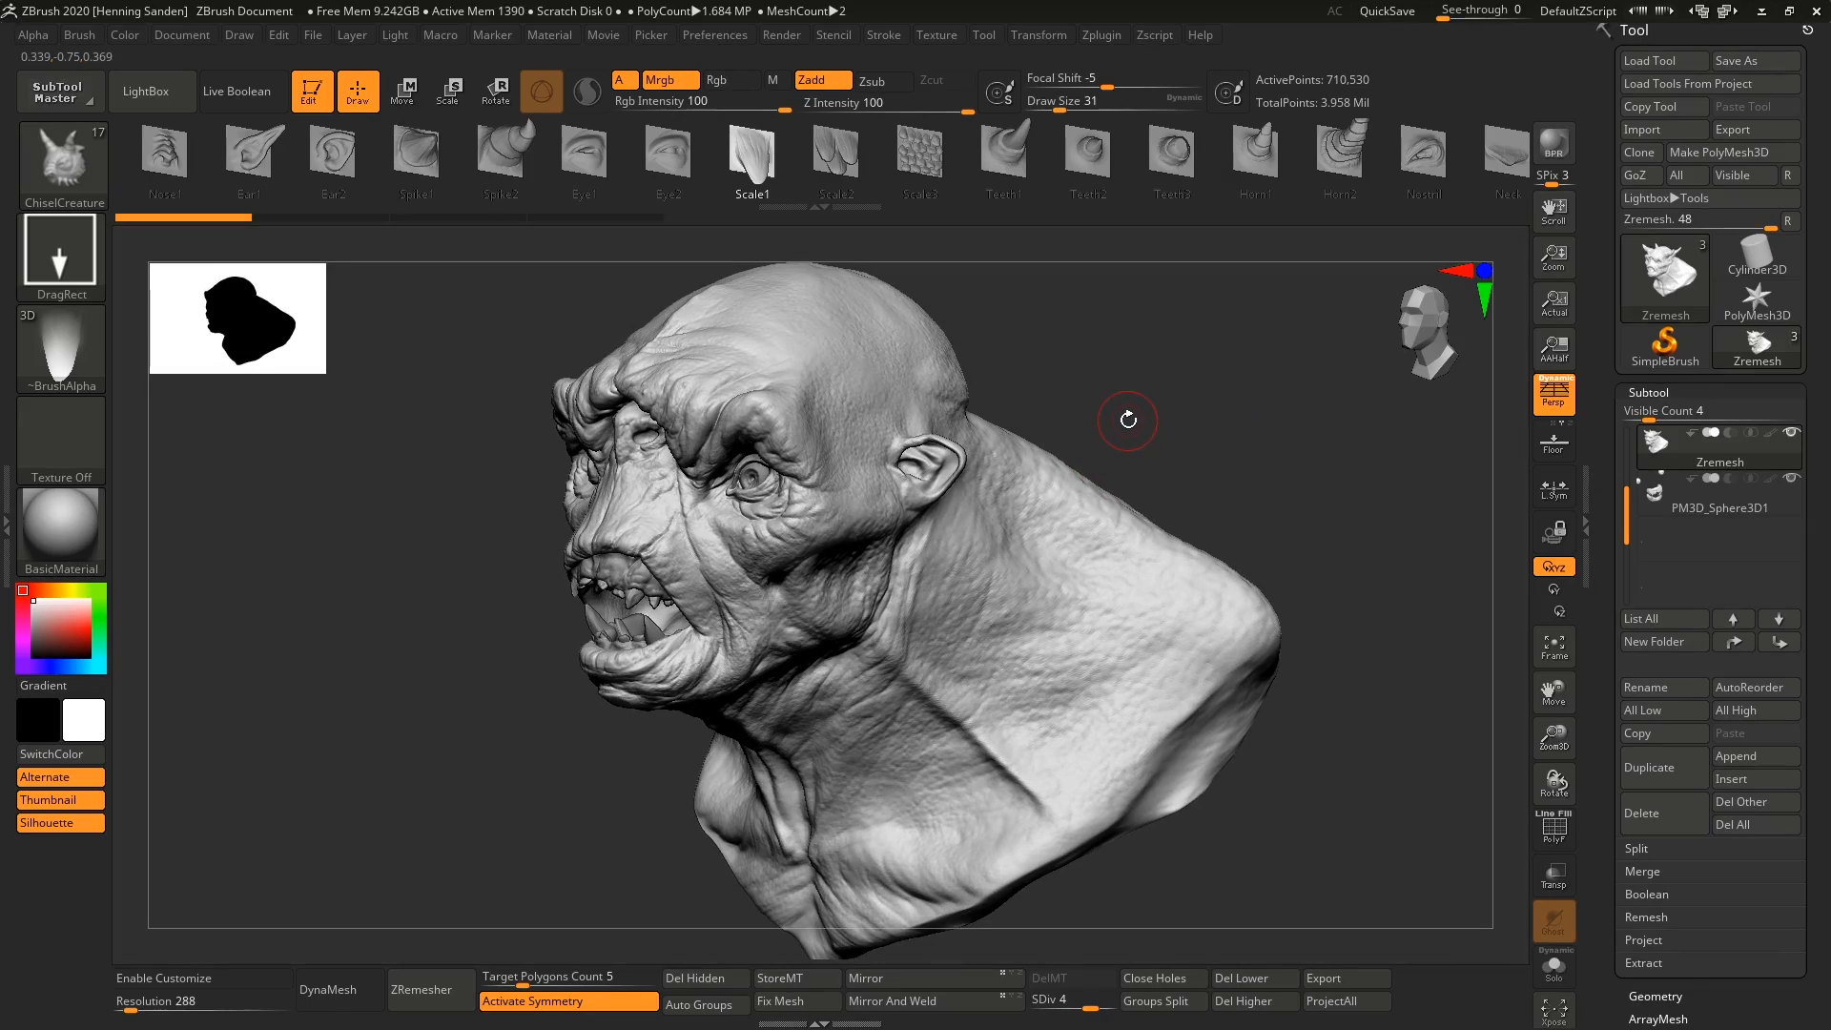
Create a Plane3D, convert it to a PolyMesh3D and face it frontally.
{"action": "left_click", "coordinate": [1671, 272]}
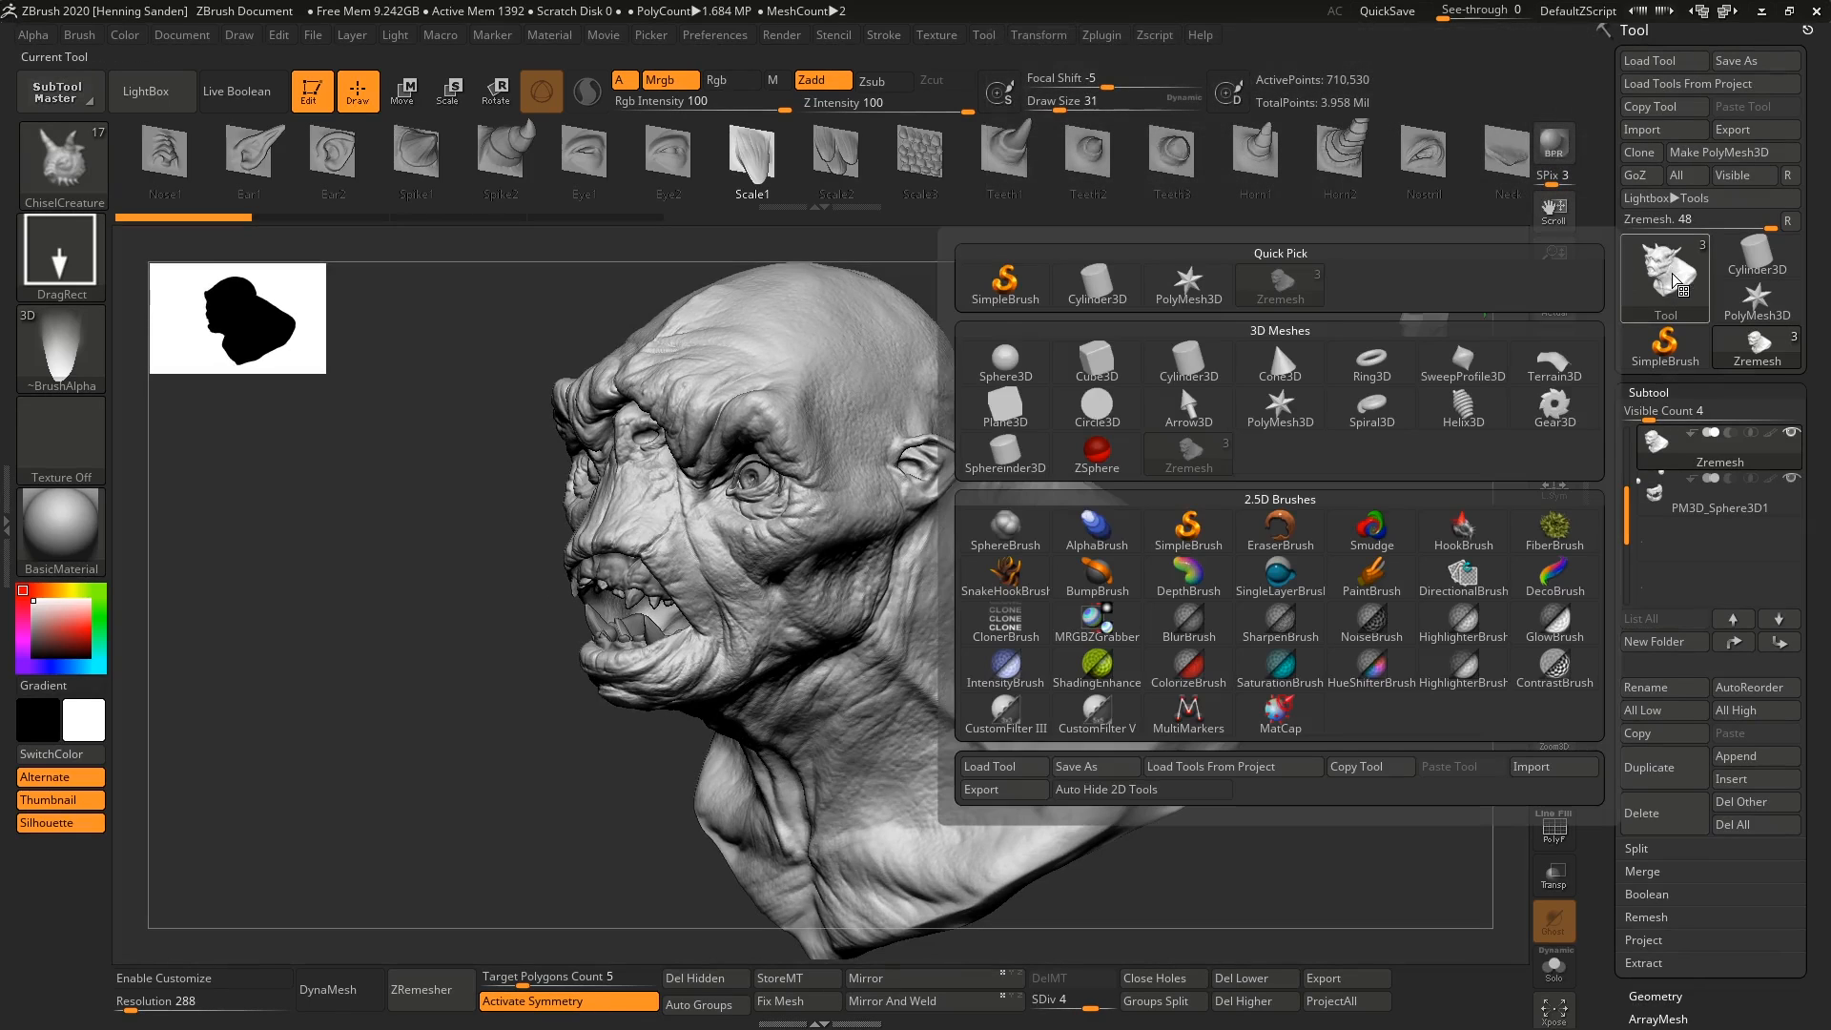
{"action": "left_click", "coordinate": [1005, 406]}
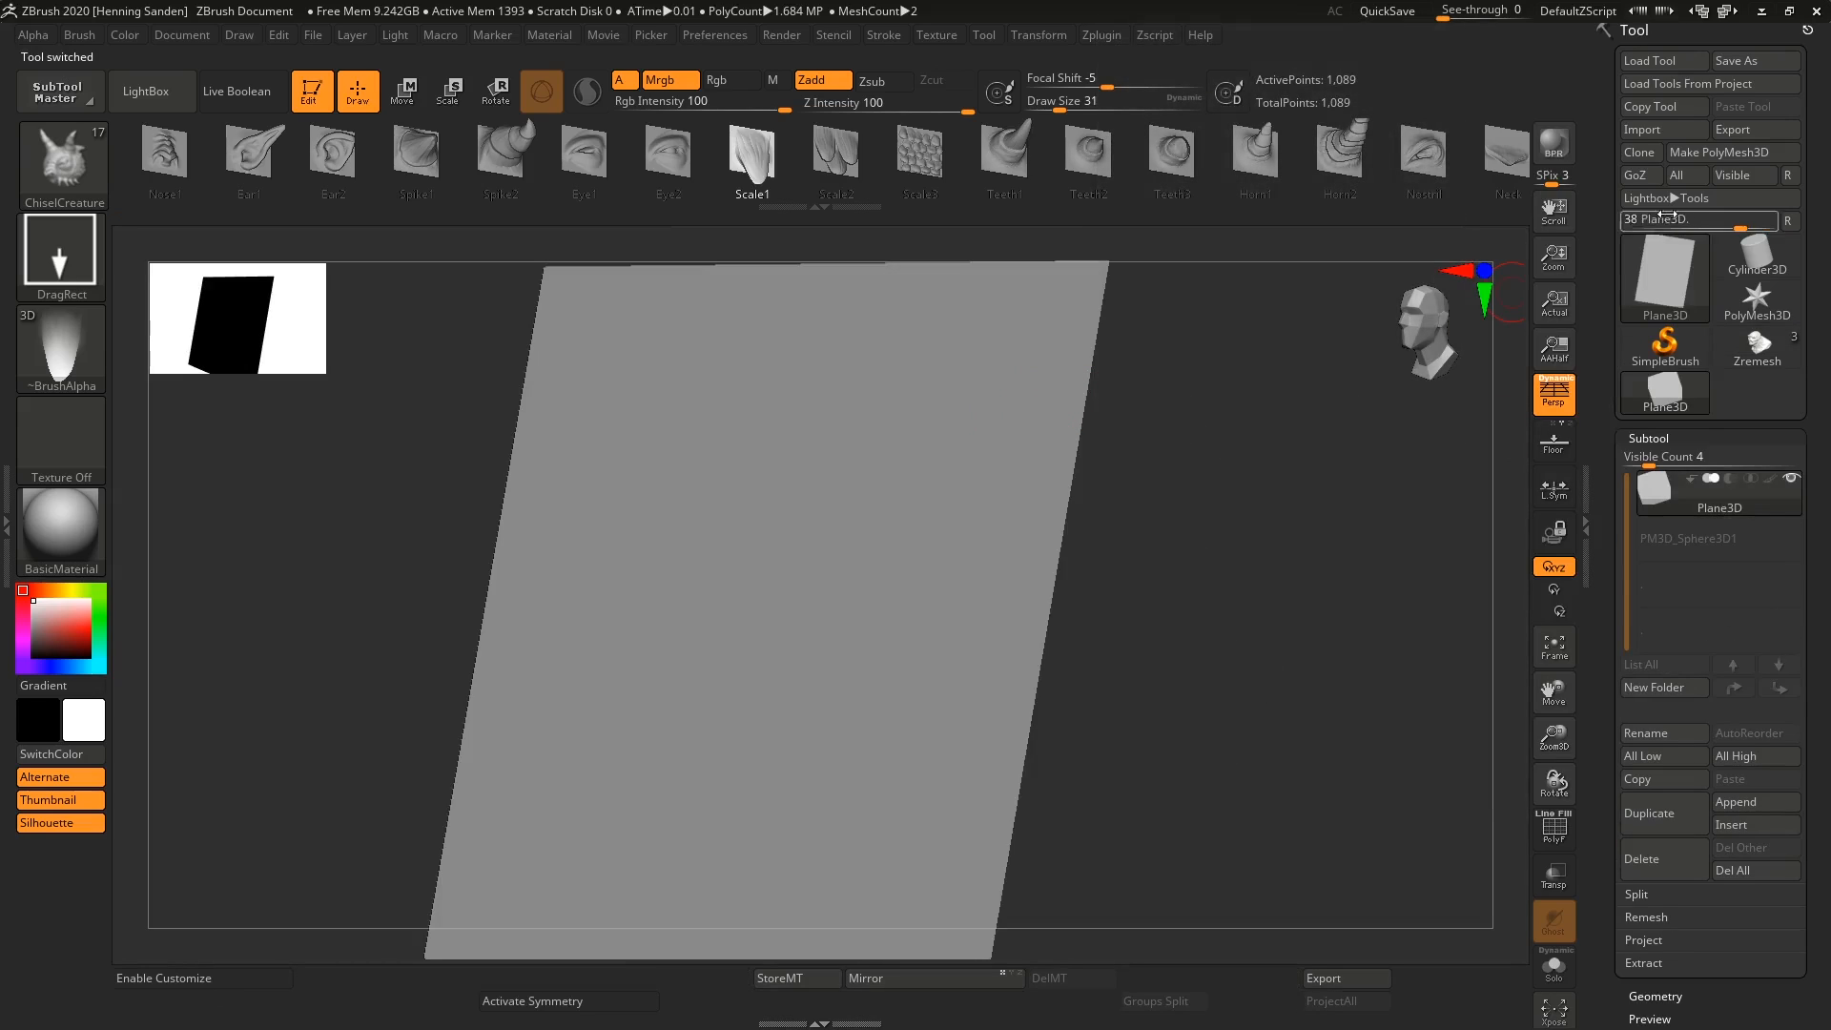
{"action": "left_click", "coordinate": [1708, 156]}
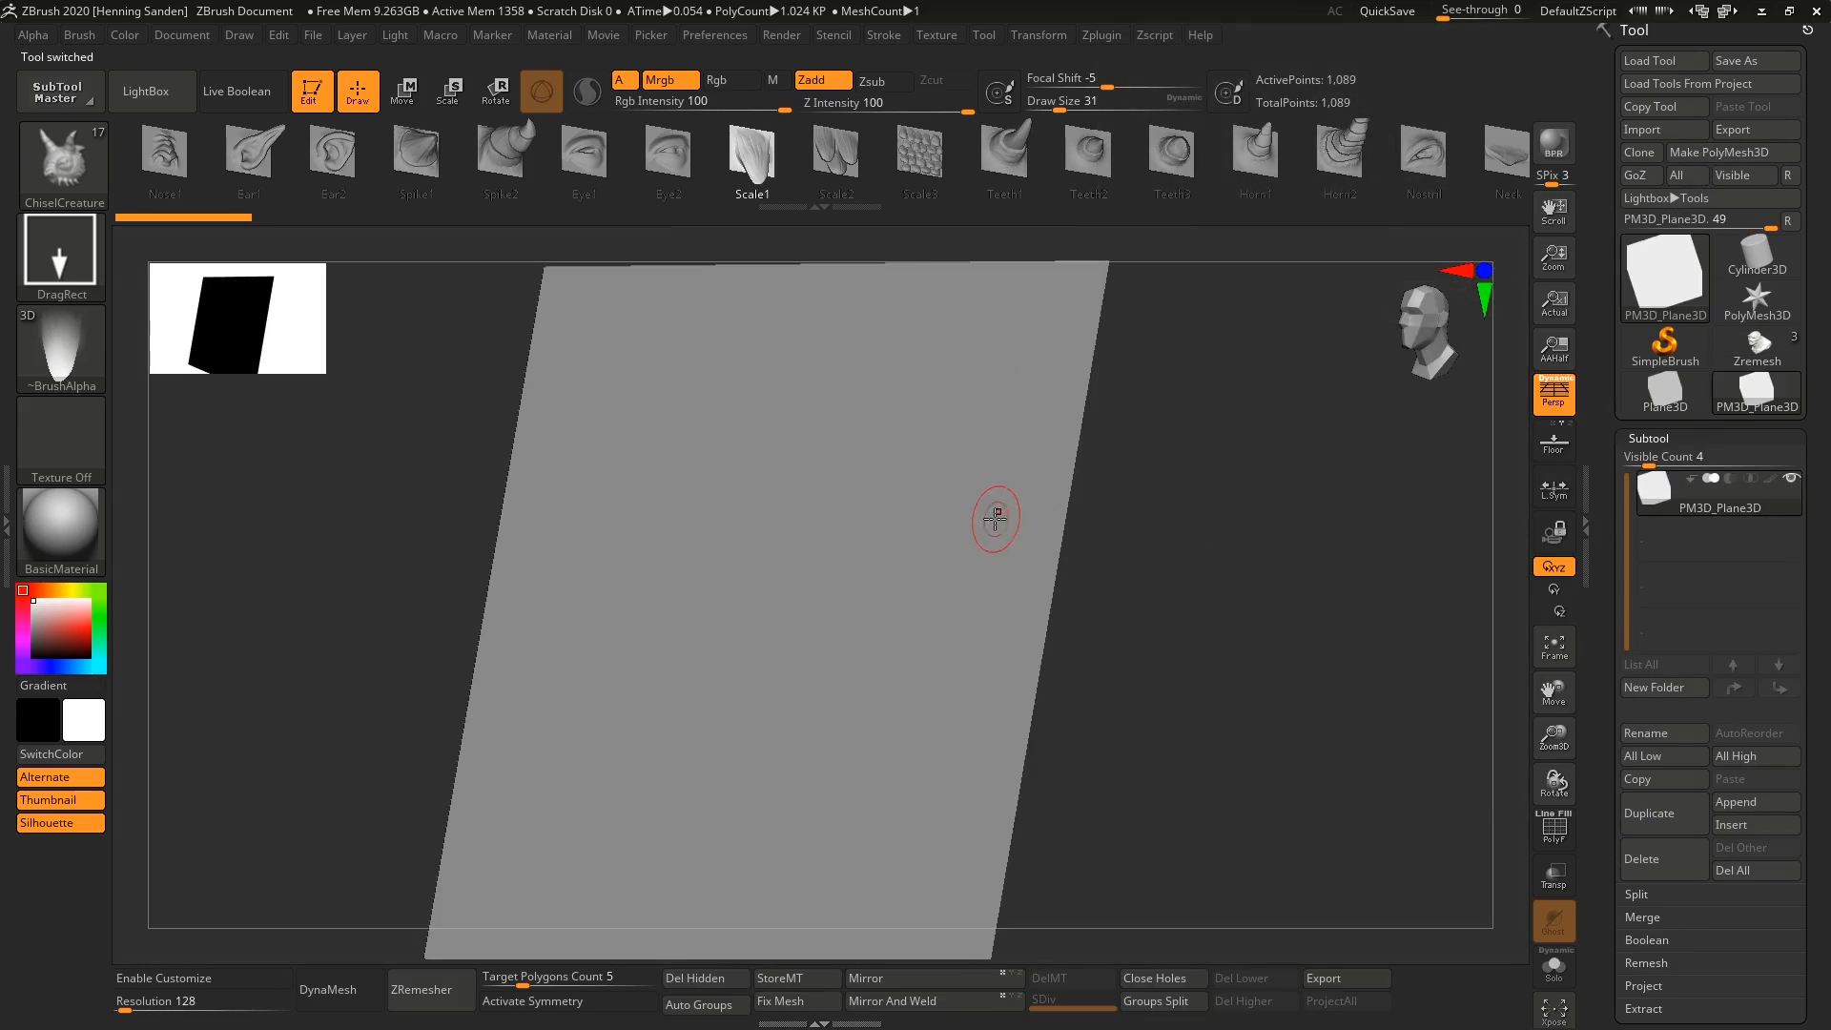
{"action": "right_click_drag", "start_coordinate": [985, 532], "coordinate": [963, 485]}
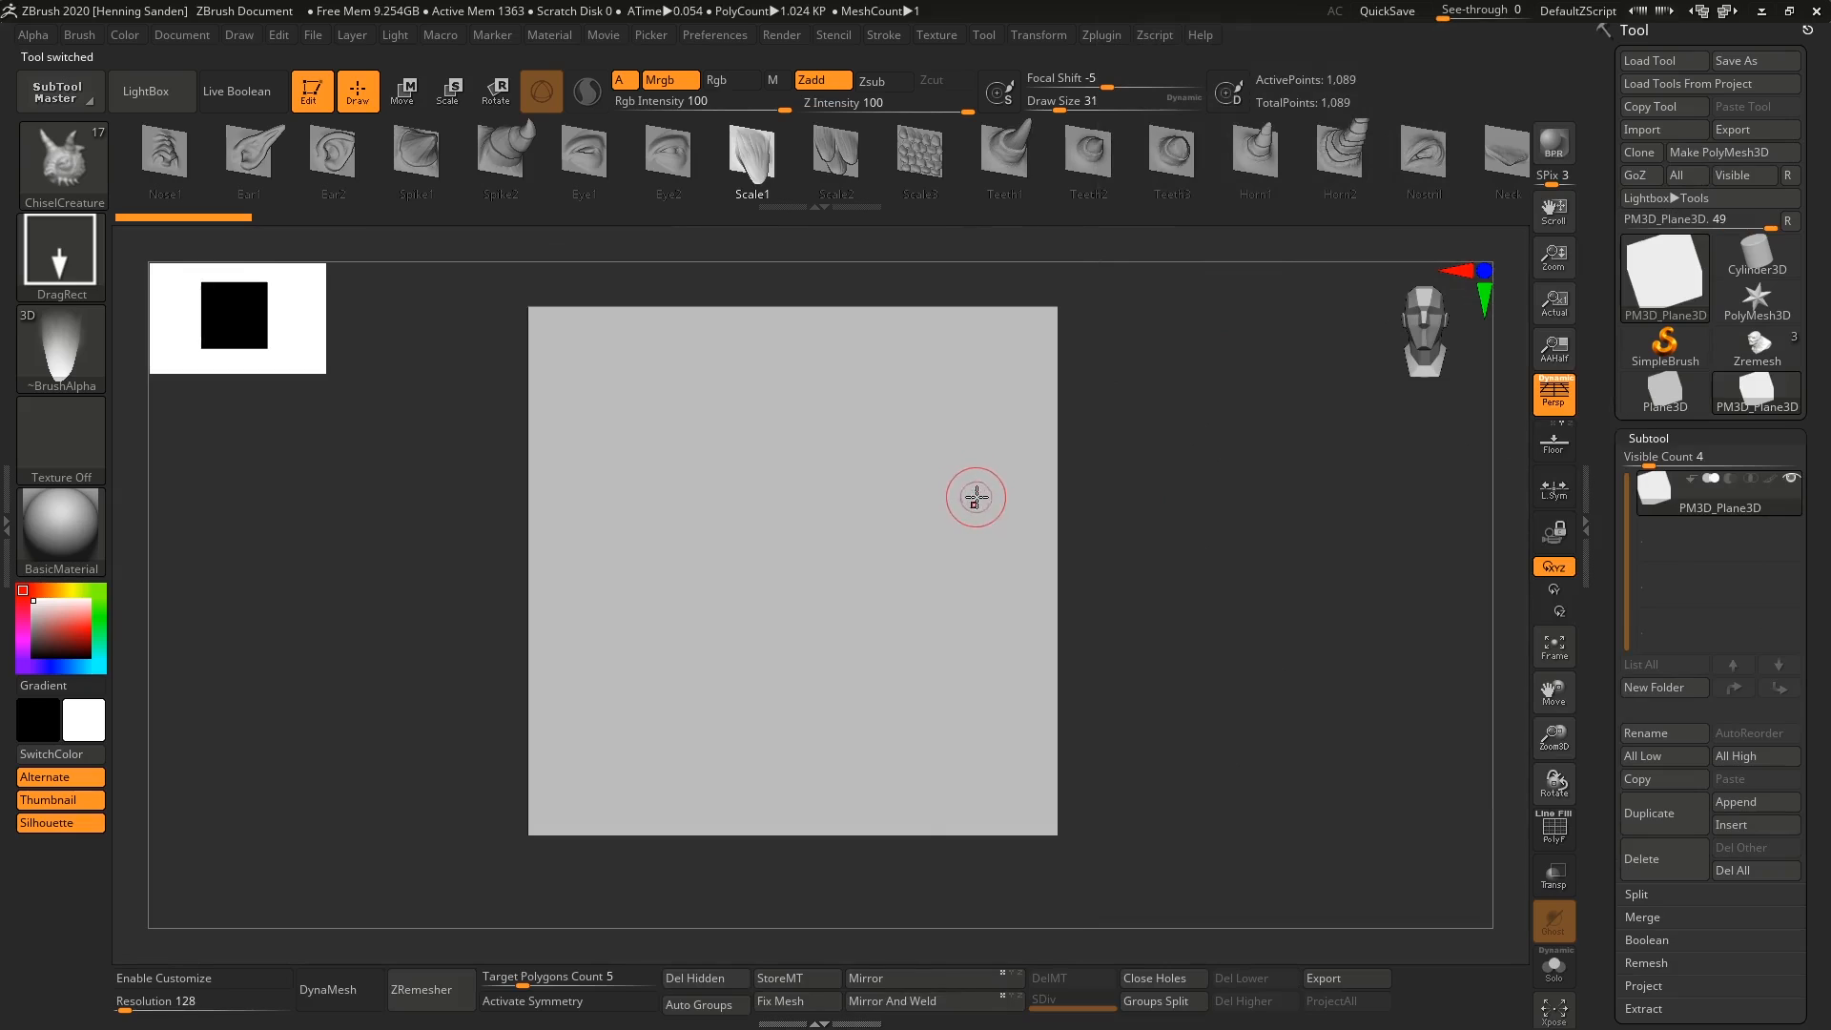
Display the plane's polyframe and subdivide the plane to subdivision level 5.
{"action": "key", "text": "shift+f"}
{"action": "key", "text": "ctrl+d"}
{"action": "key", "text": "ctrl+d"}
{"action": "key", "text": "ctrl+d"}
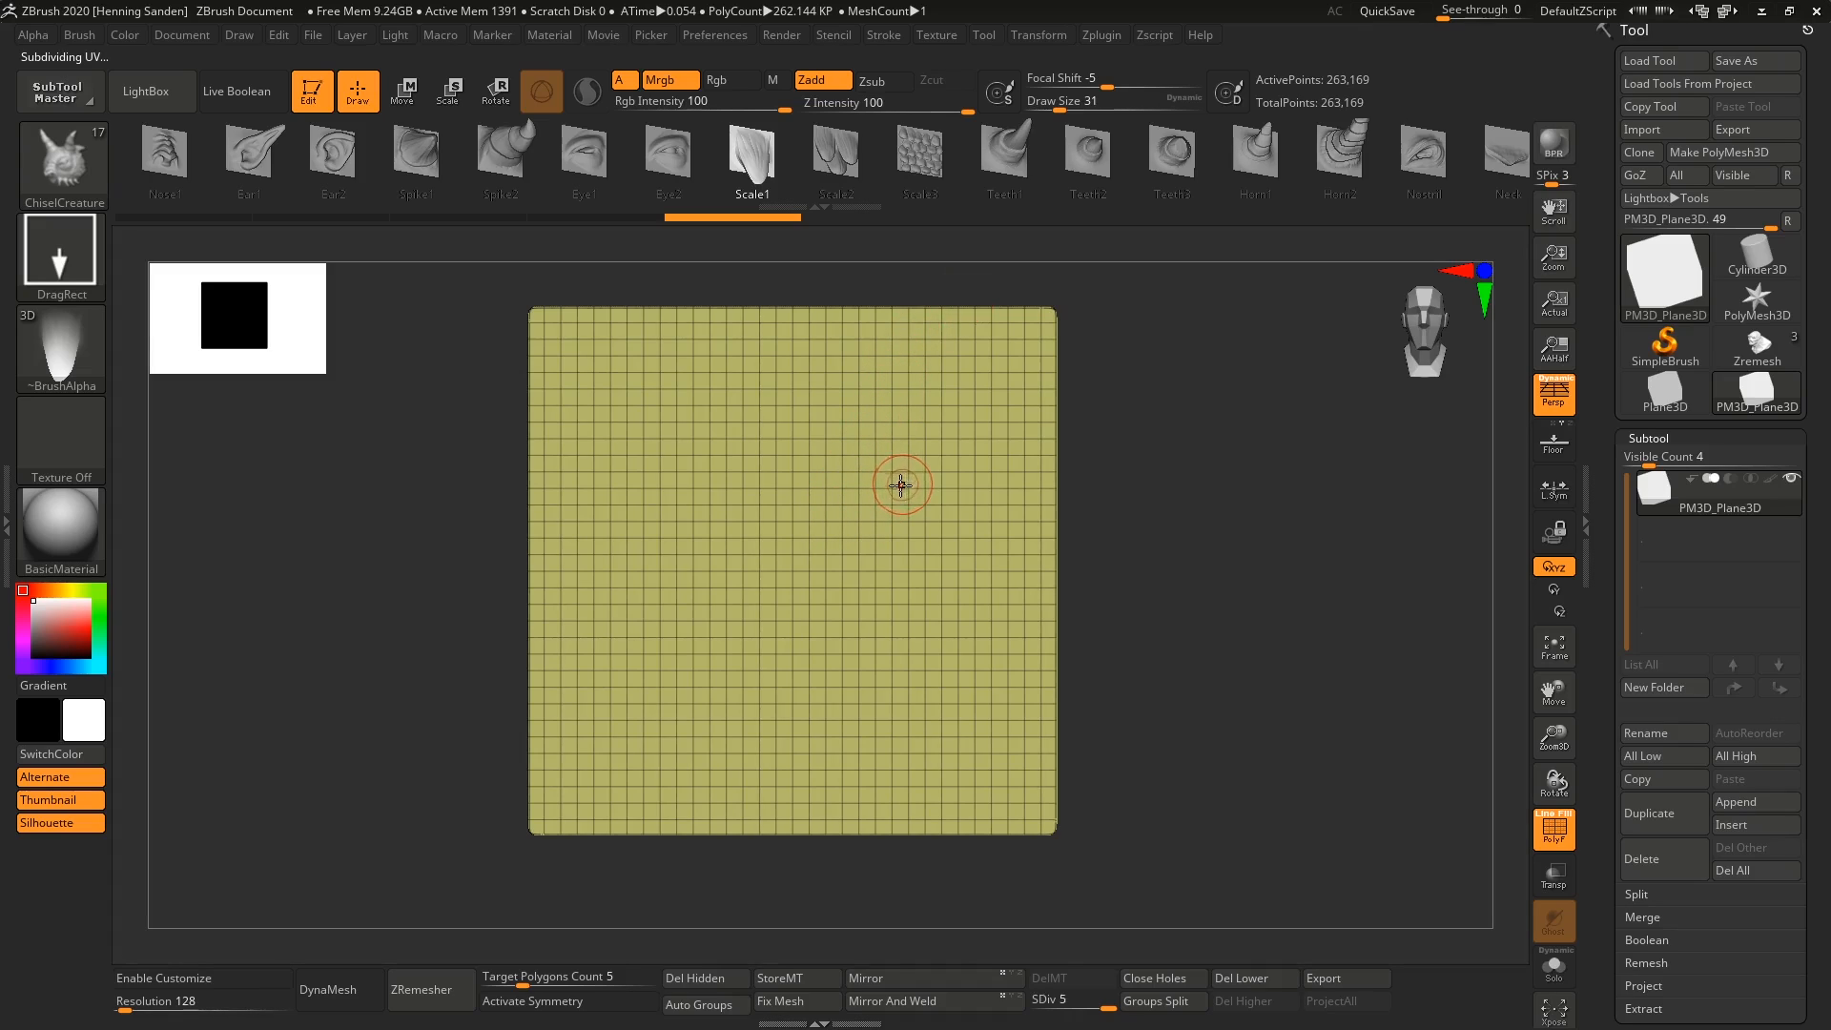
Set the brush draw size to 112 and turn off the plane's polyframe display.
{"action": "key", "text": "s"}
{"action": "left_click_drag", "start_coordinate": [804, 537], "coordinate": [833, 525]}
{"action": "right_click_drag", "start_coordinate": [817, 488], "coordinate": [812, 494], "text": "ctrl"}
{"action": "key", "text": "s"}
{"action": "left_click_drag", "start_coordinate": [790, 522], "coordinate": [778, 525]}
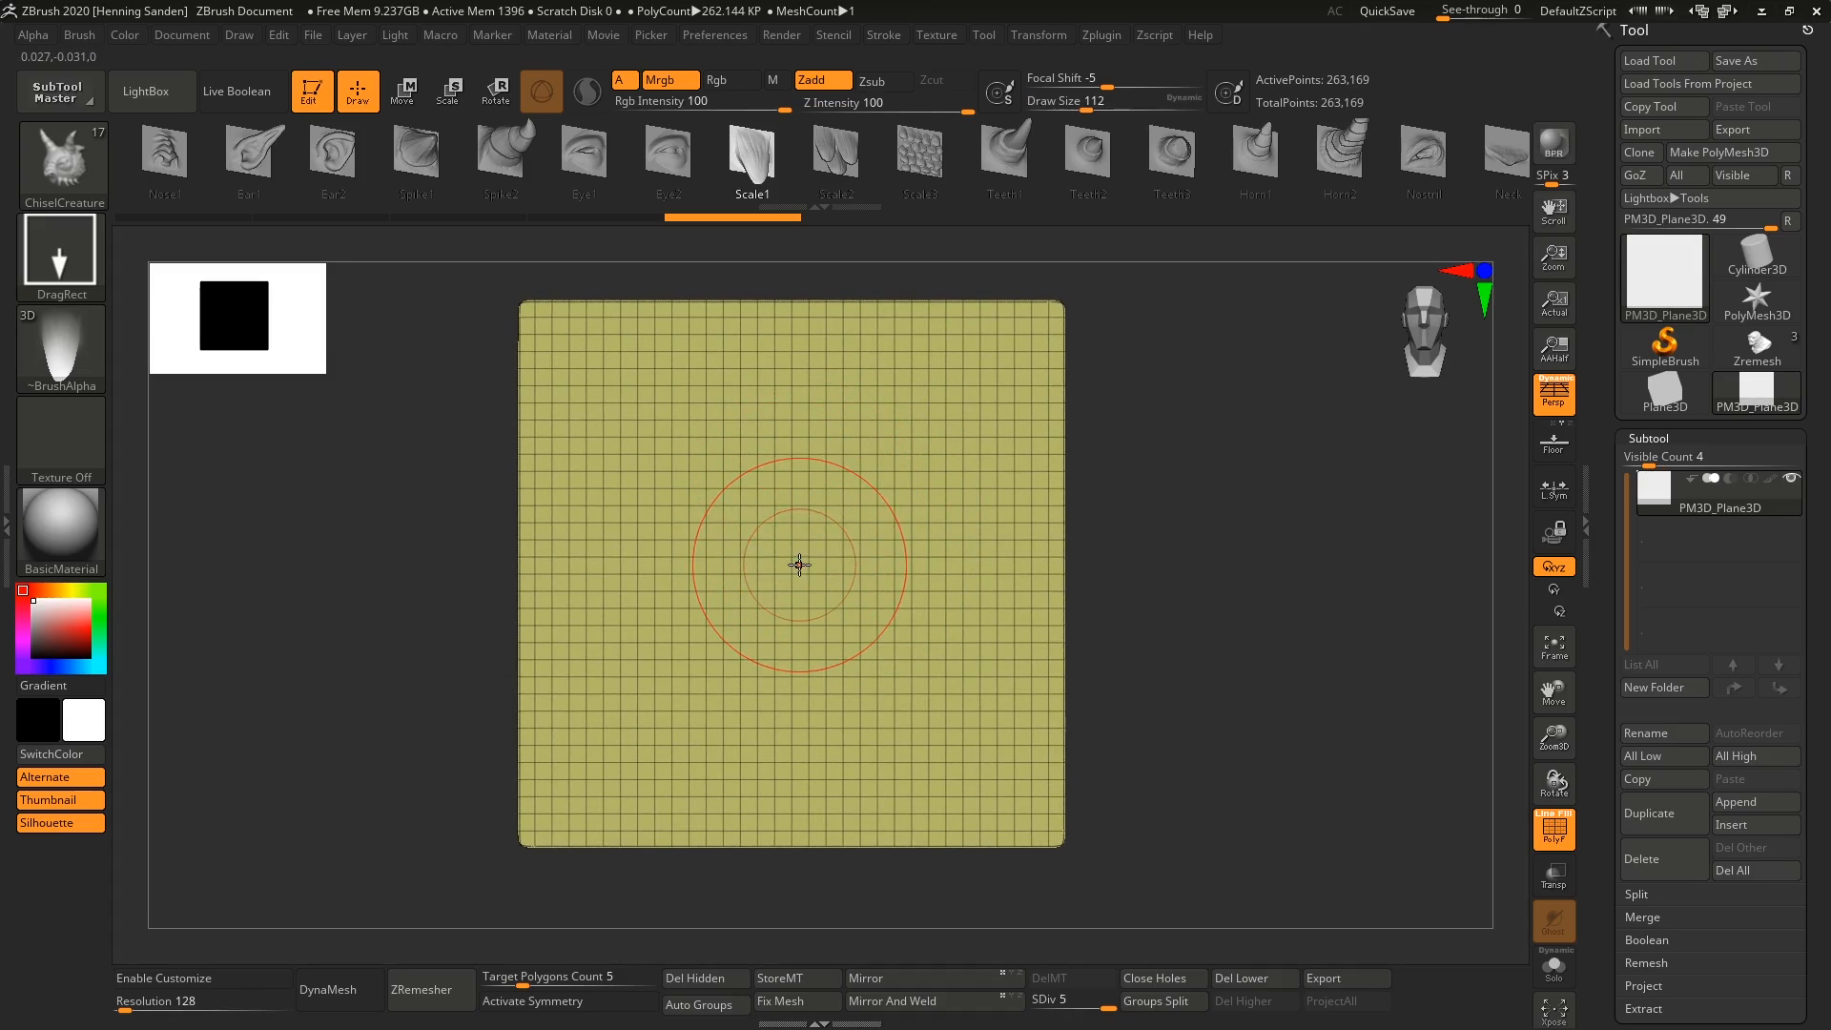
{"action": "key", "text": "shift+f"}
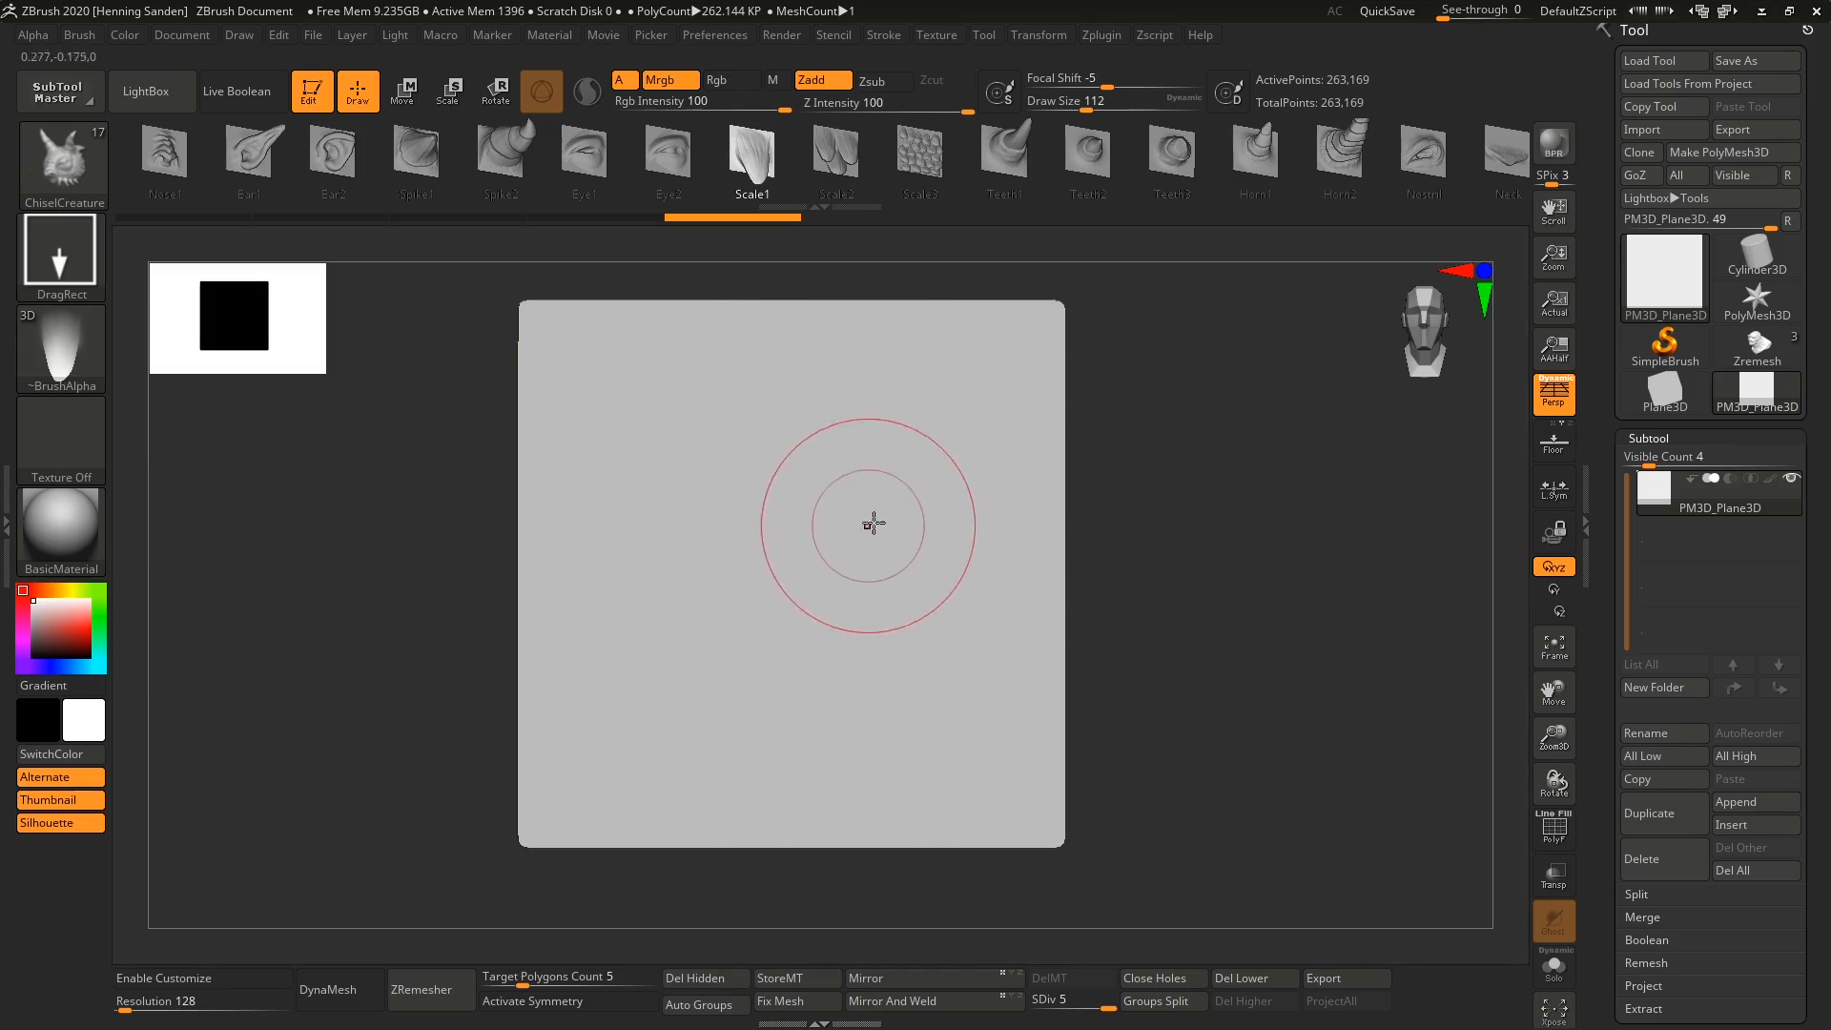
Paint a trial circular mask in the middle of the plane and clear it.
{"action": "right_click_drag", "start_coordinate": [1062, 461], "coordinate": [1049, 480], "text": "ctrl"}
{"action": "mouse_move", "coordinate": [826, 544]}
{"action": "left_mouse_down", "text": "ctrl"}
{"action": "mouse_move", "coordinate": [839, 588]}
{"action": "mouse_move", "coordinate": [763, 523]}
{"action": "mouse_move", "coordinate": [778, 524]}
{"action": "left_mouse_up", "text": "ctrl"}
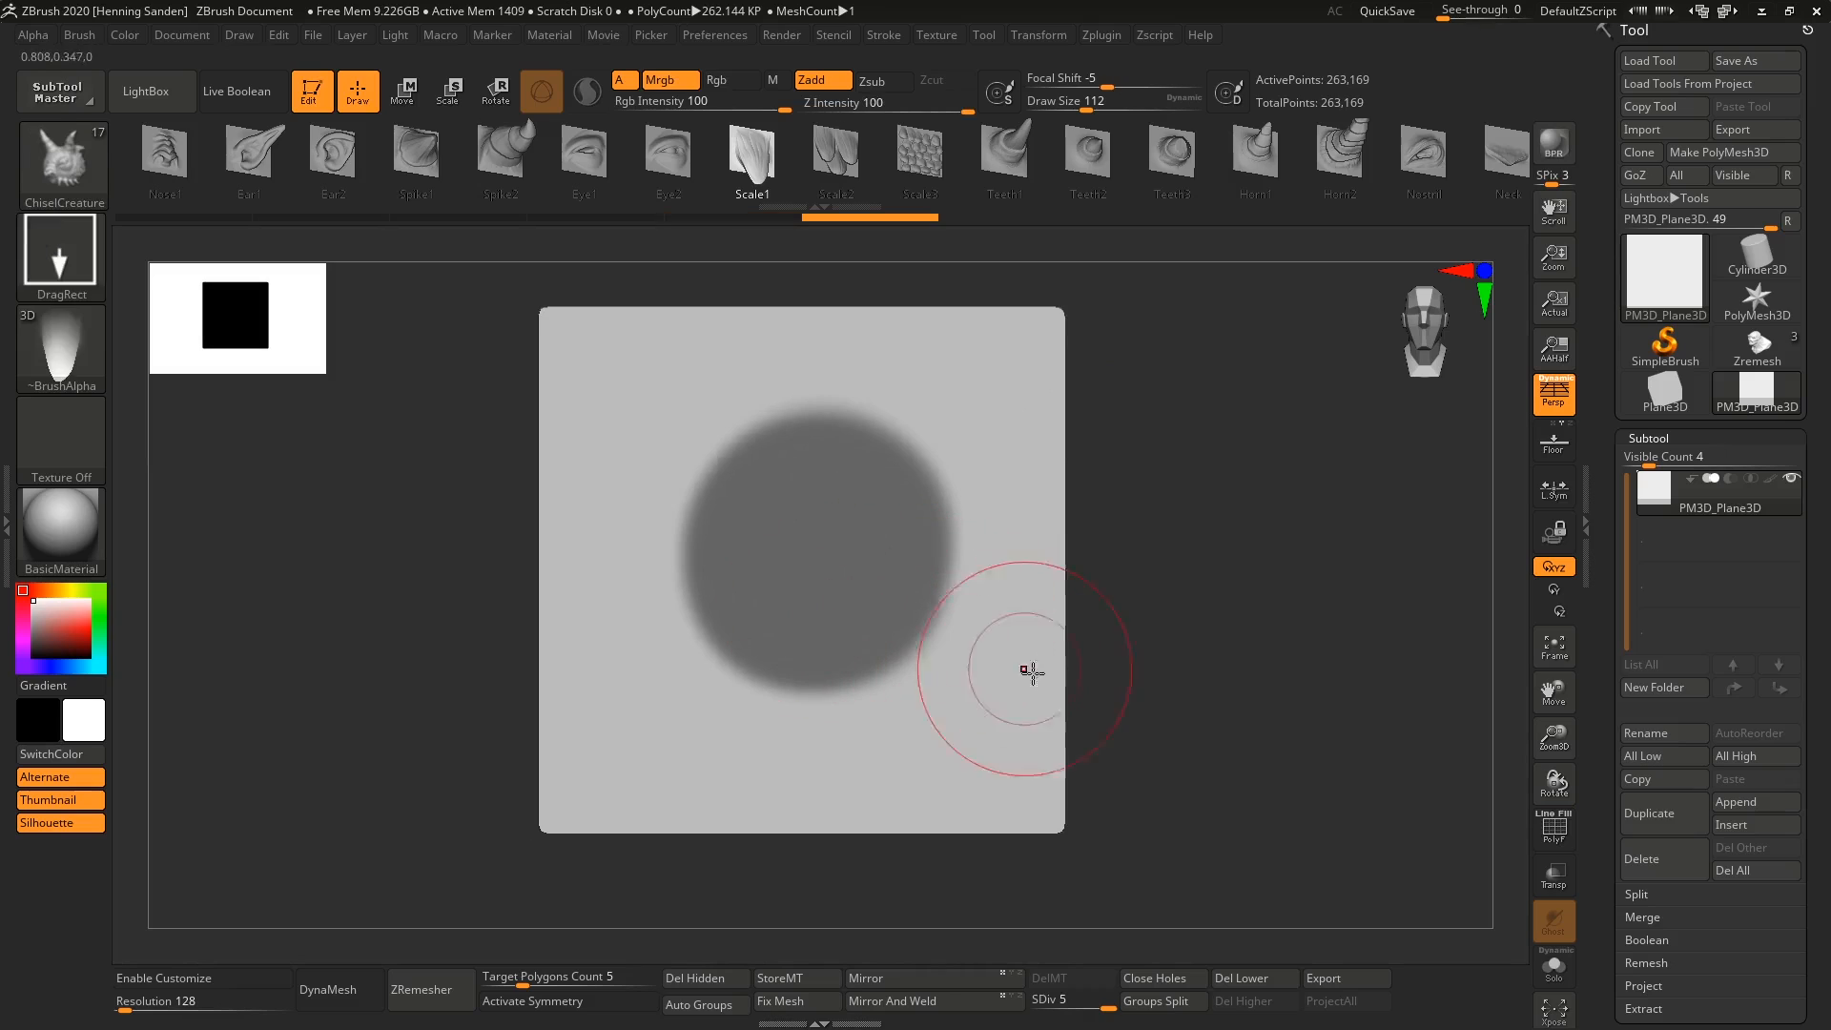
{"action": "left_click_drag", "start_coordinate": [1185, 687], "coordinate": [1193, 753], "text": "ctrl"}
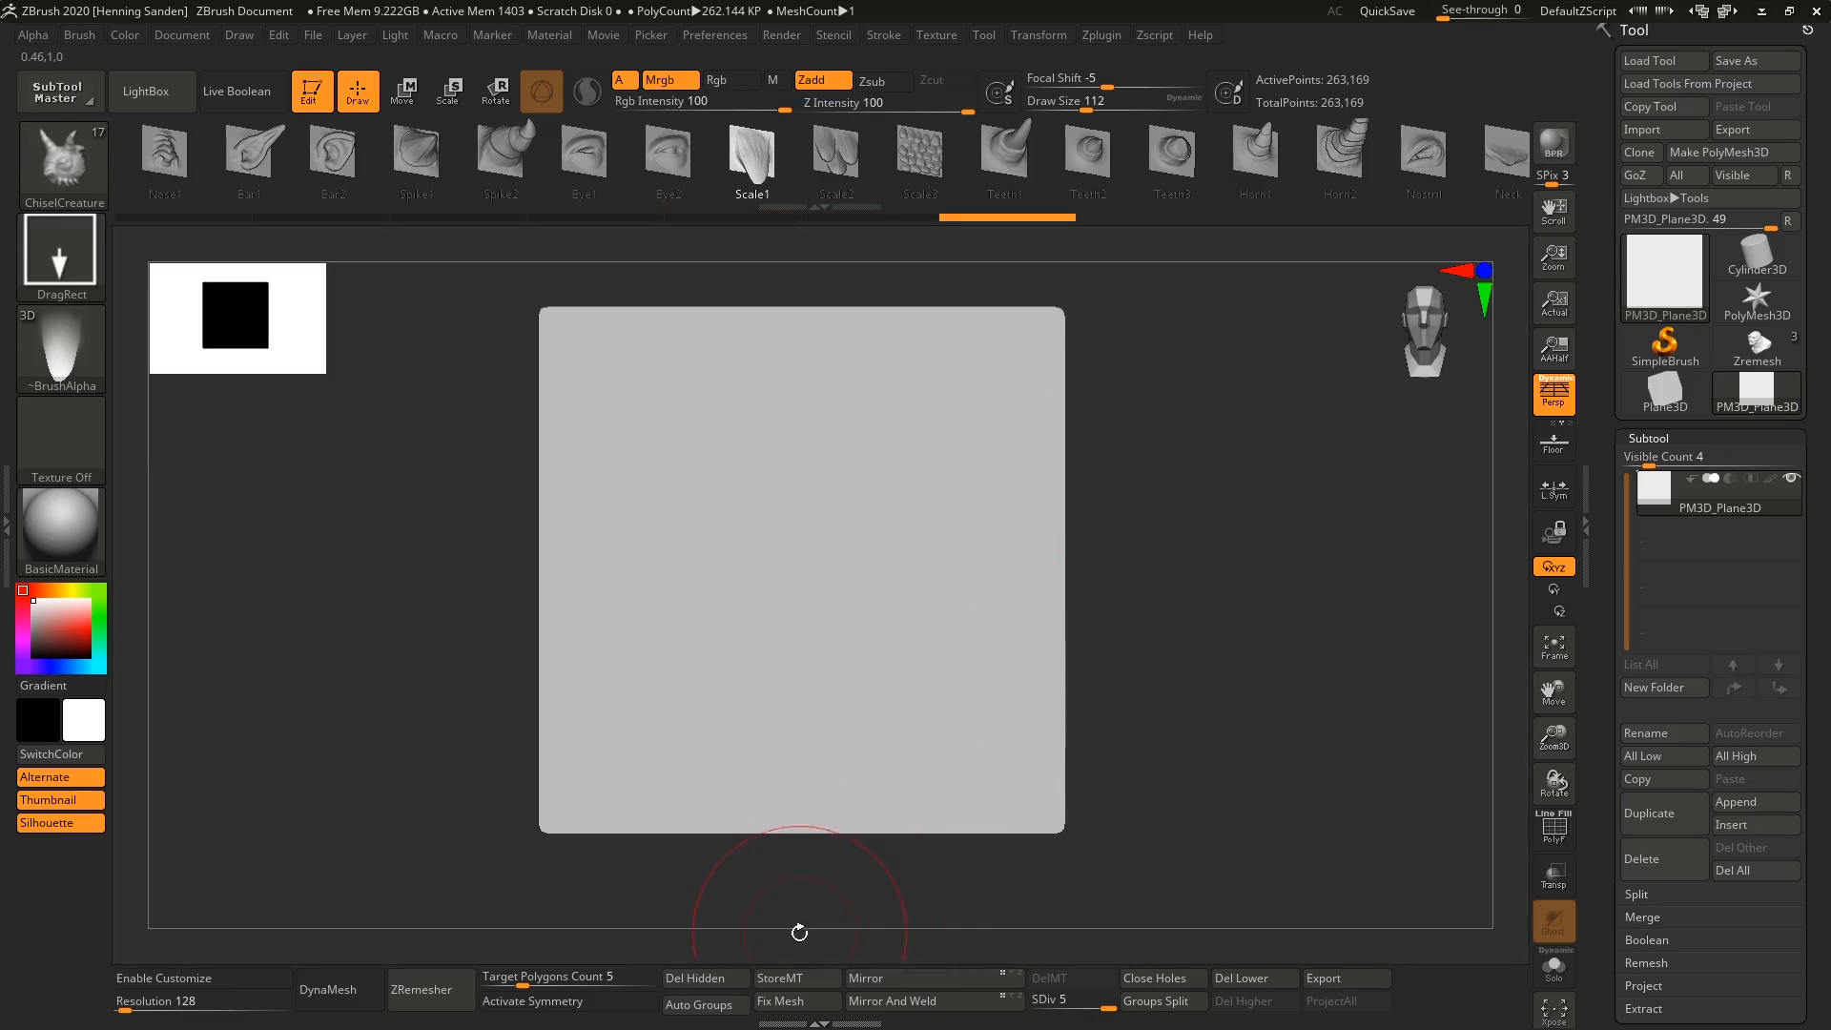
Store a morph target of the flat plane.
{"action": "left_click", "coordinate": [797, 980]}
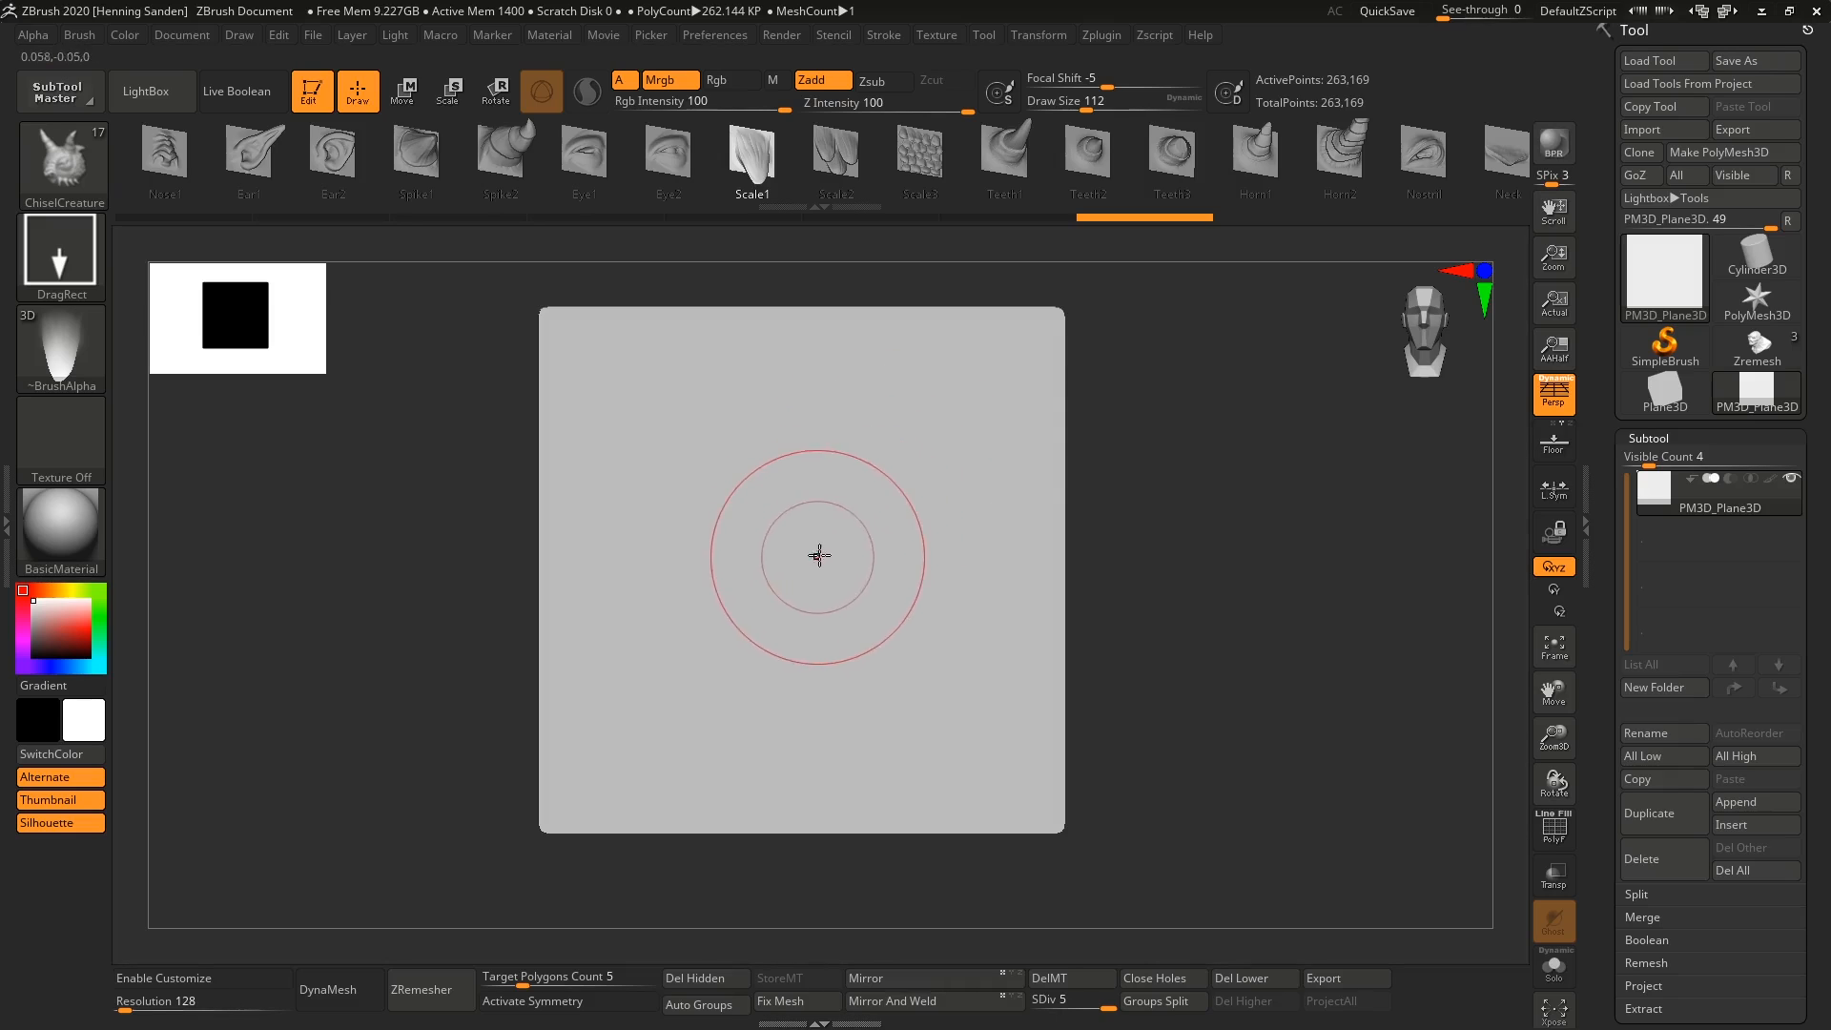
Mask narrow strips along all four edges of the plane and clear the mask.
{"action": "key", "text": "ctrl"}
{"action": "left_click_drag", "start_coordinate": [1135, 324], "coordinate": [425, 225], "text": "ctrl"}
{"action": "left_click_drag", "start_coordinate": [466, 254], "coordinate": [563, 939], "text": "ctrl"}
{"action": "left_click_drag", "start_coordinate": [1131, 268], "coordinate": [1019, 892], "text": "ctrl"}
{"action": "left_click_drag", "start_coordinate": [1110, 850], "coordinate": [444, 803], "text": "ctrl"}
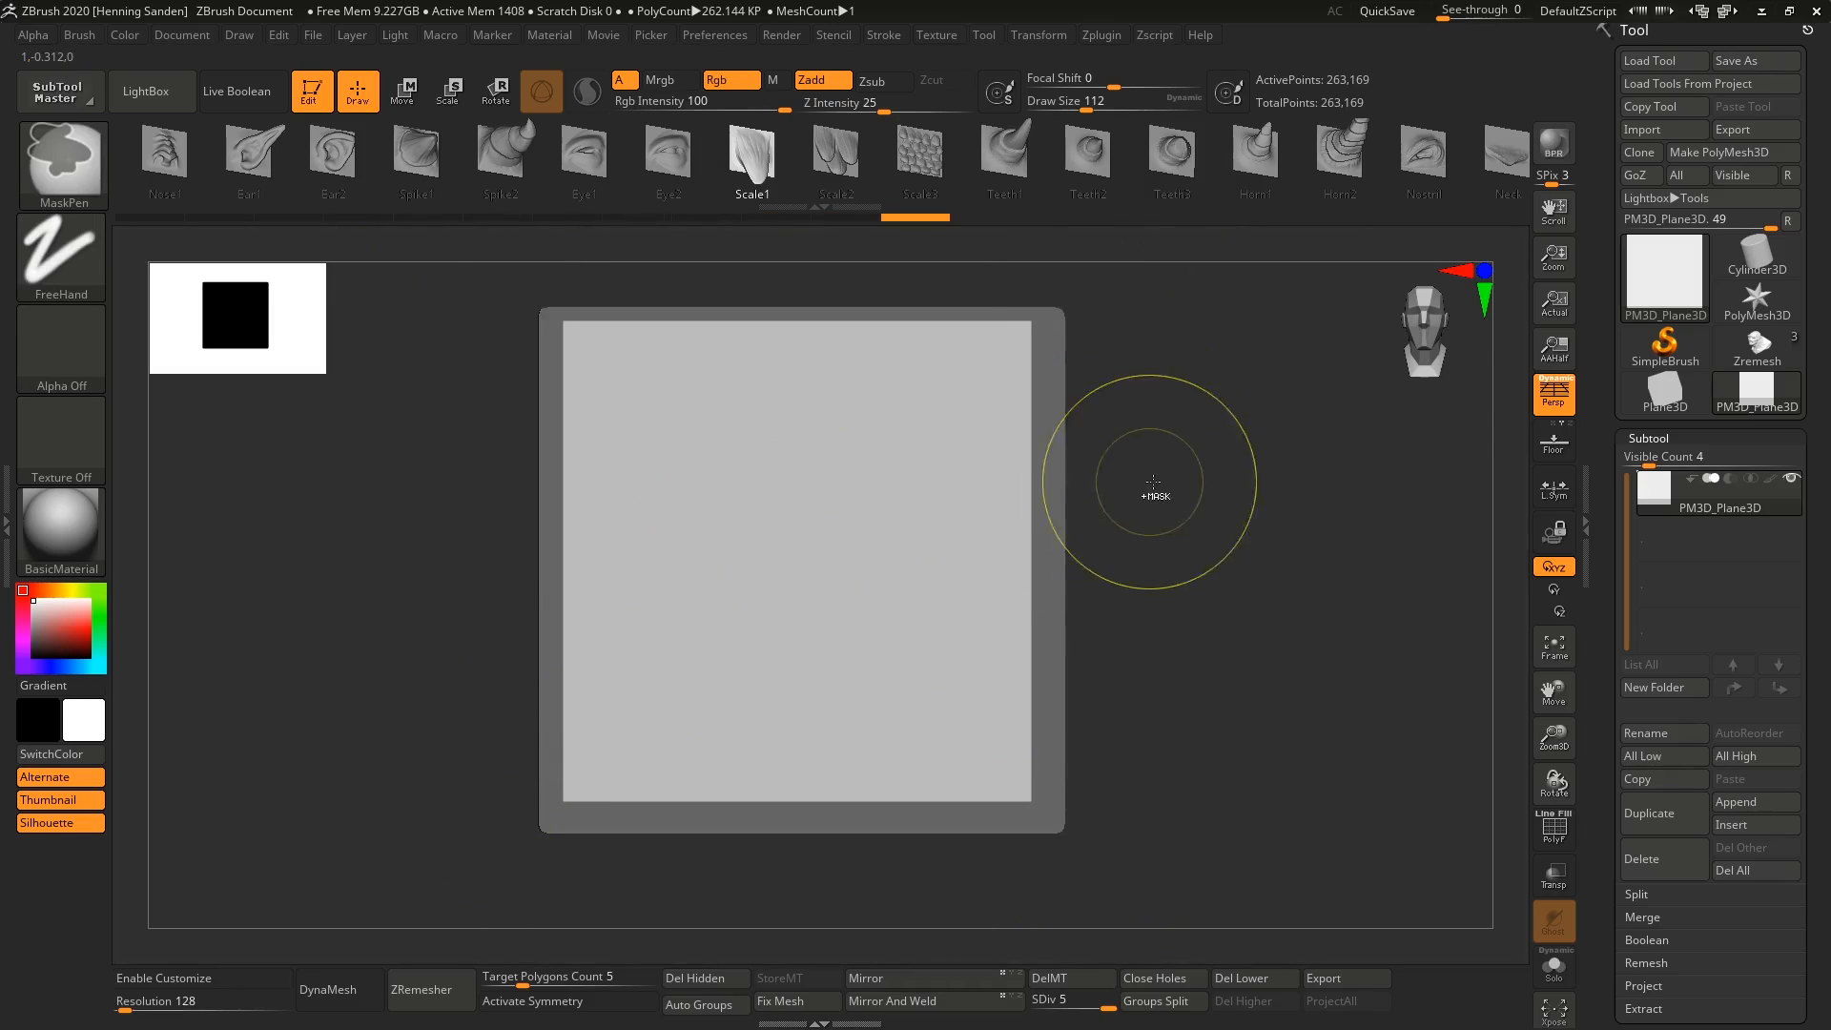
{"action": "left_click_drag", "start_coordinate": [1137, 475], "coordinate": [1132, 510], "text": "ctrl"}
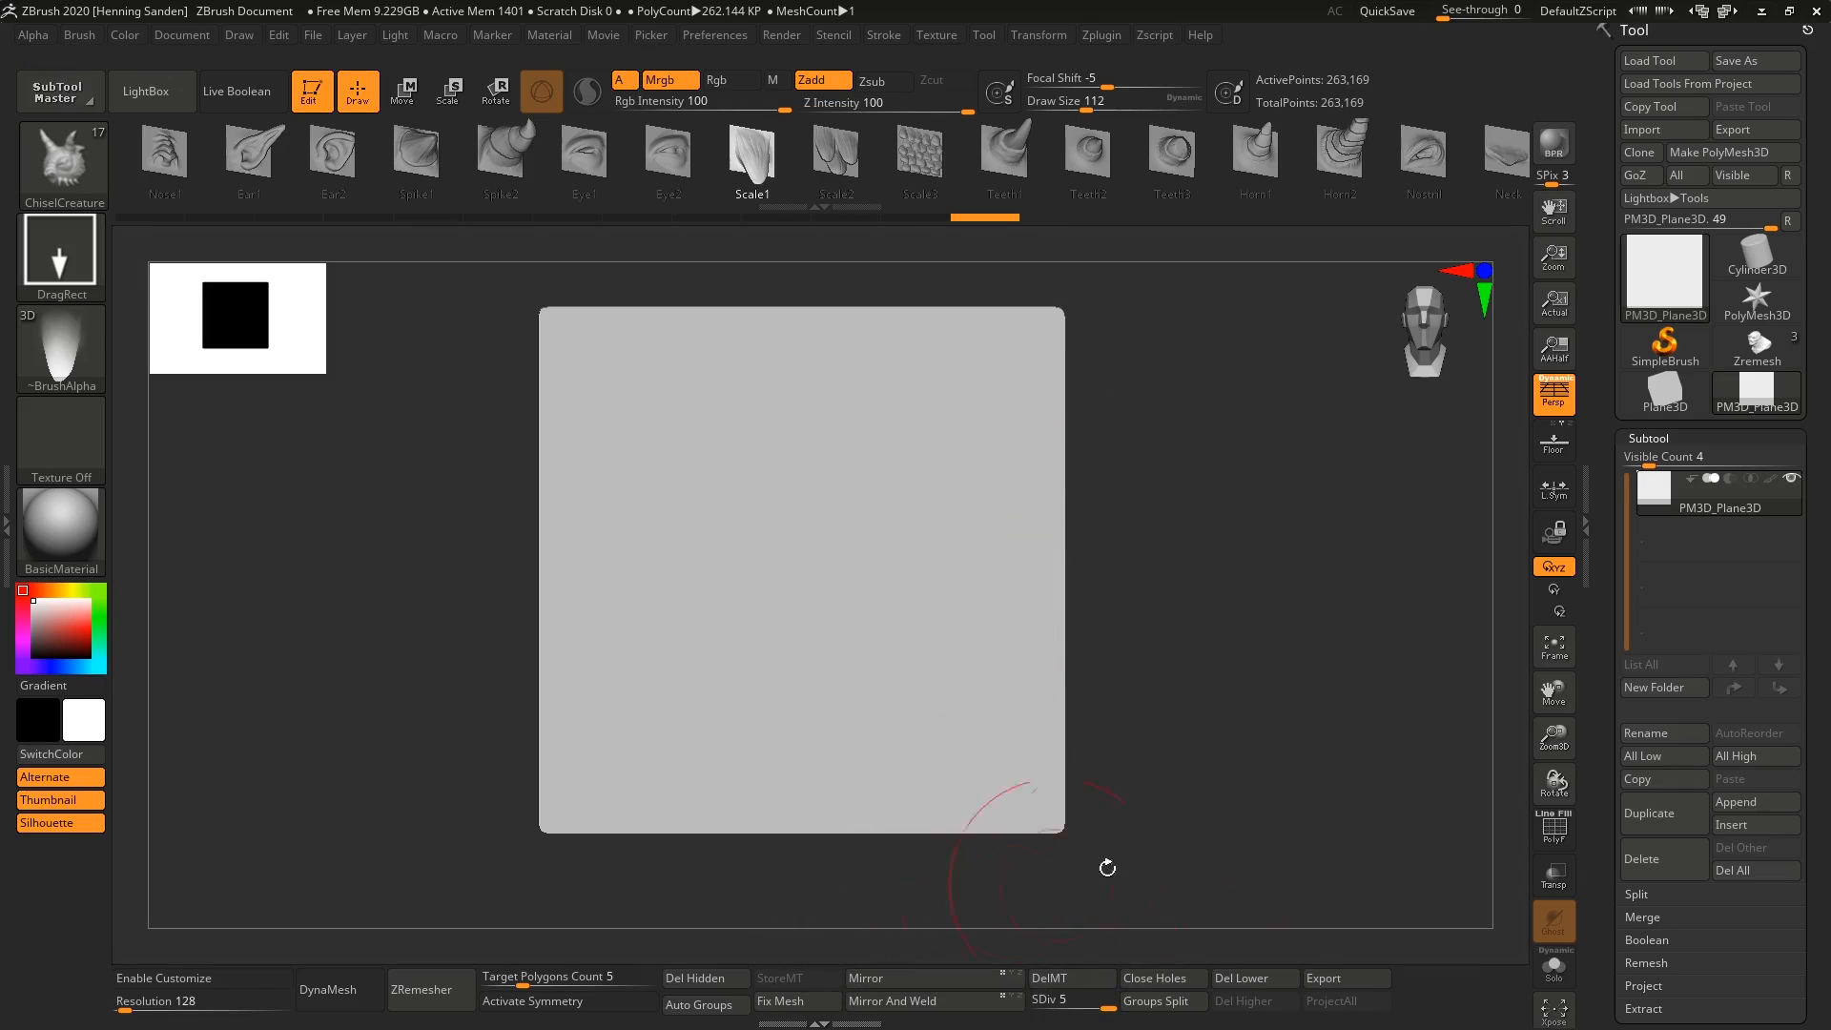
Examine the plane's Morph Target options.
{"action": "left_click_drag", "start_coordinate": [1608, 588], "coordinate": [1612, 493]}
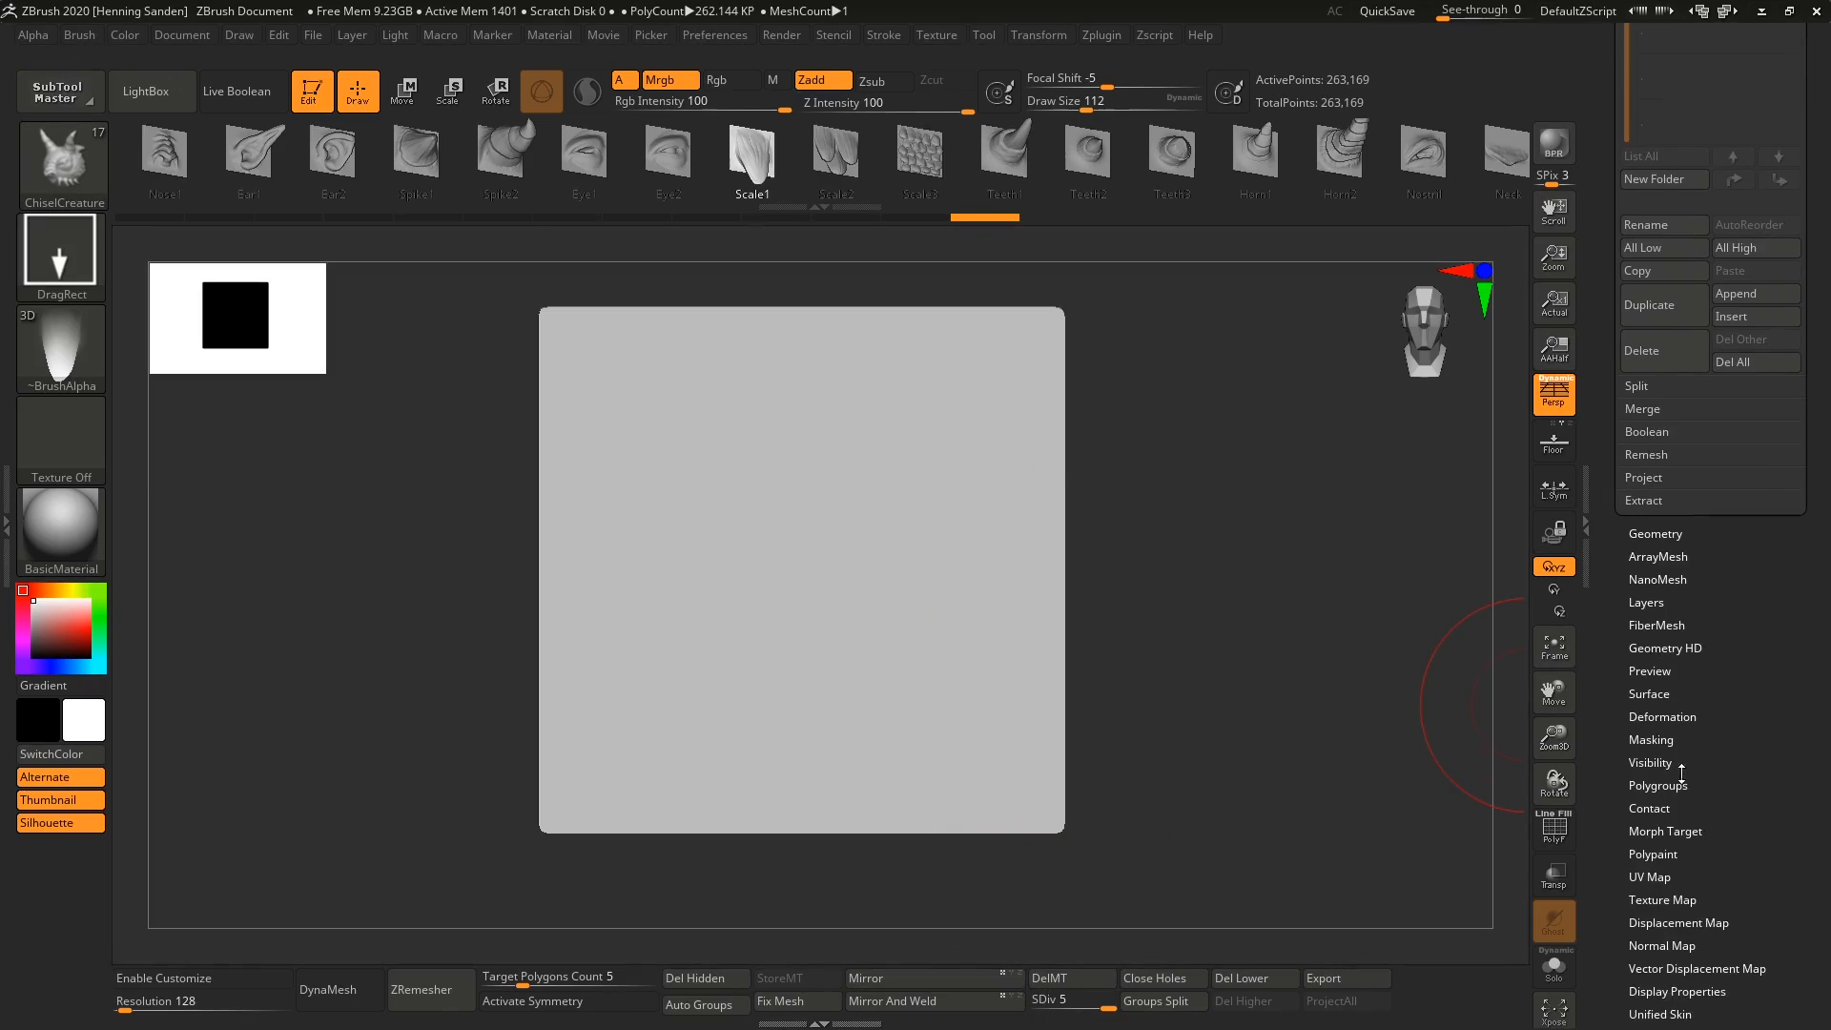
{"action": "left_click", "coordinate": [1664, 832]}
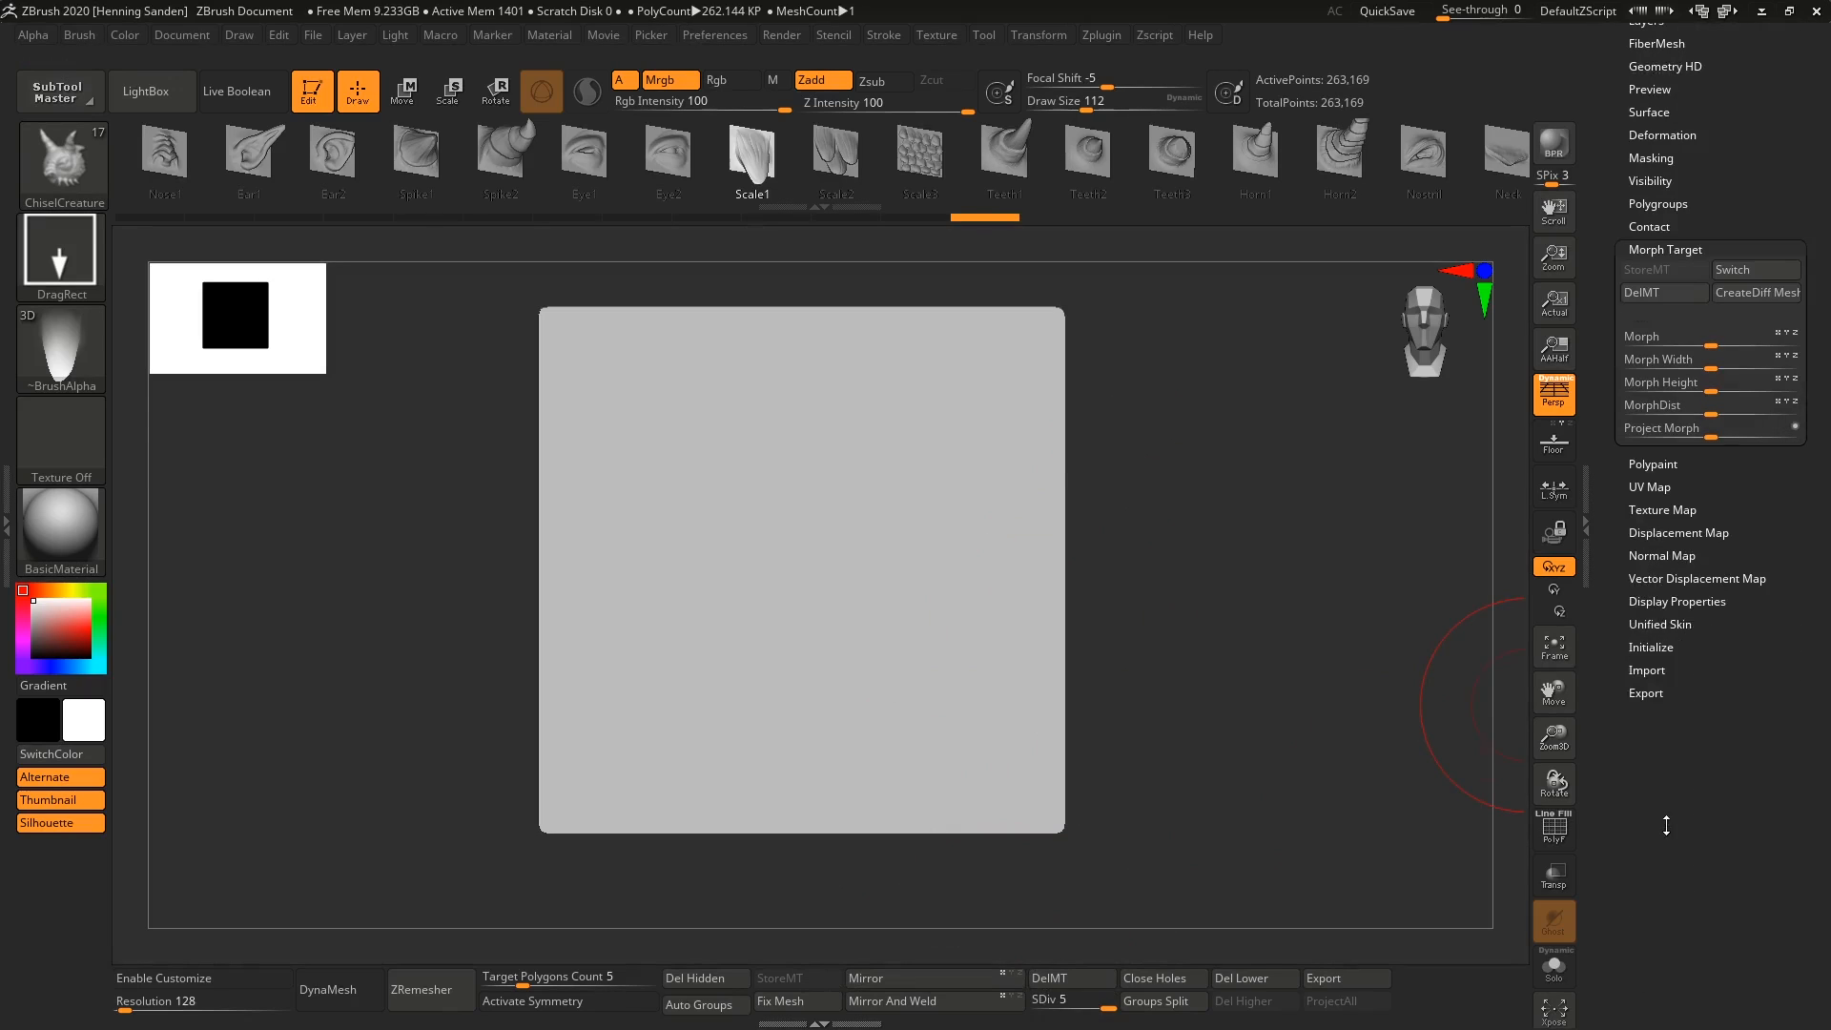
{"action": "left_click", "coordinate": [1659, 250]}
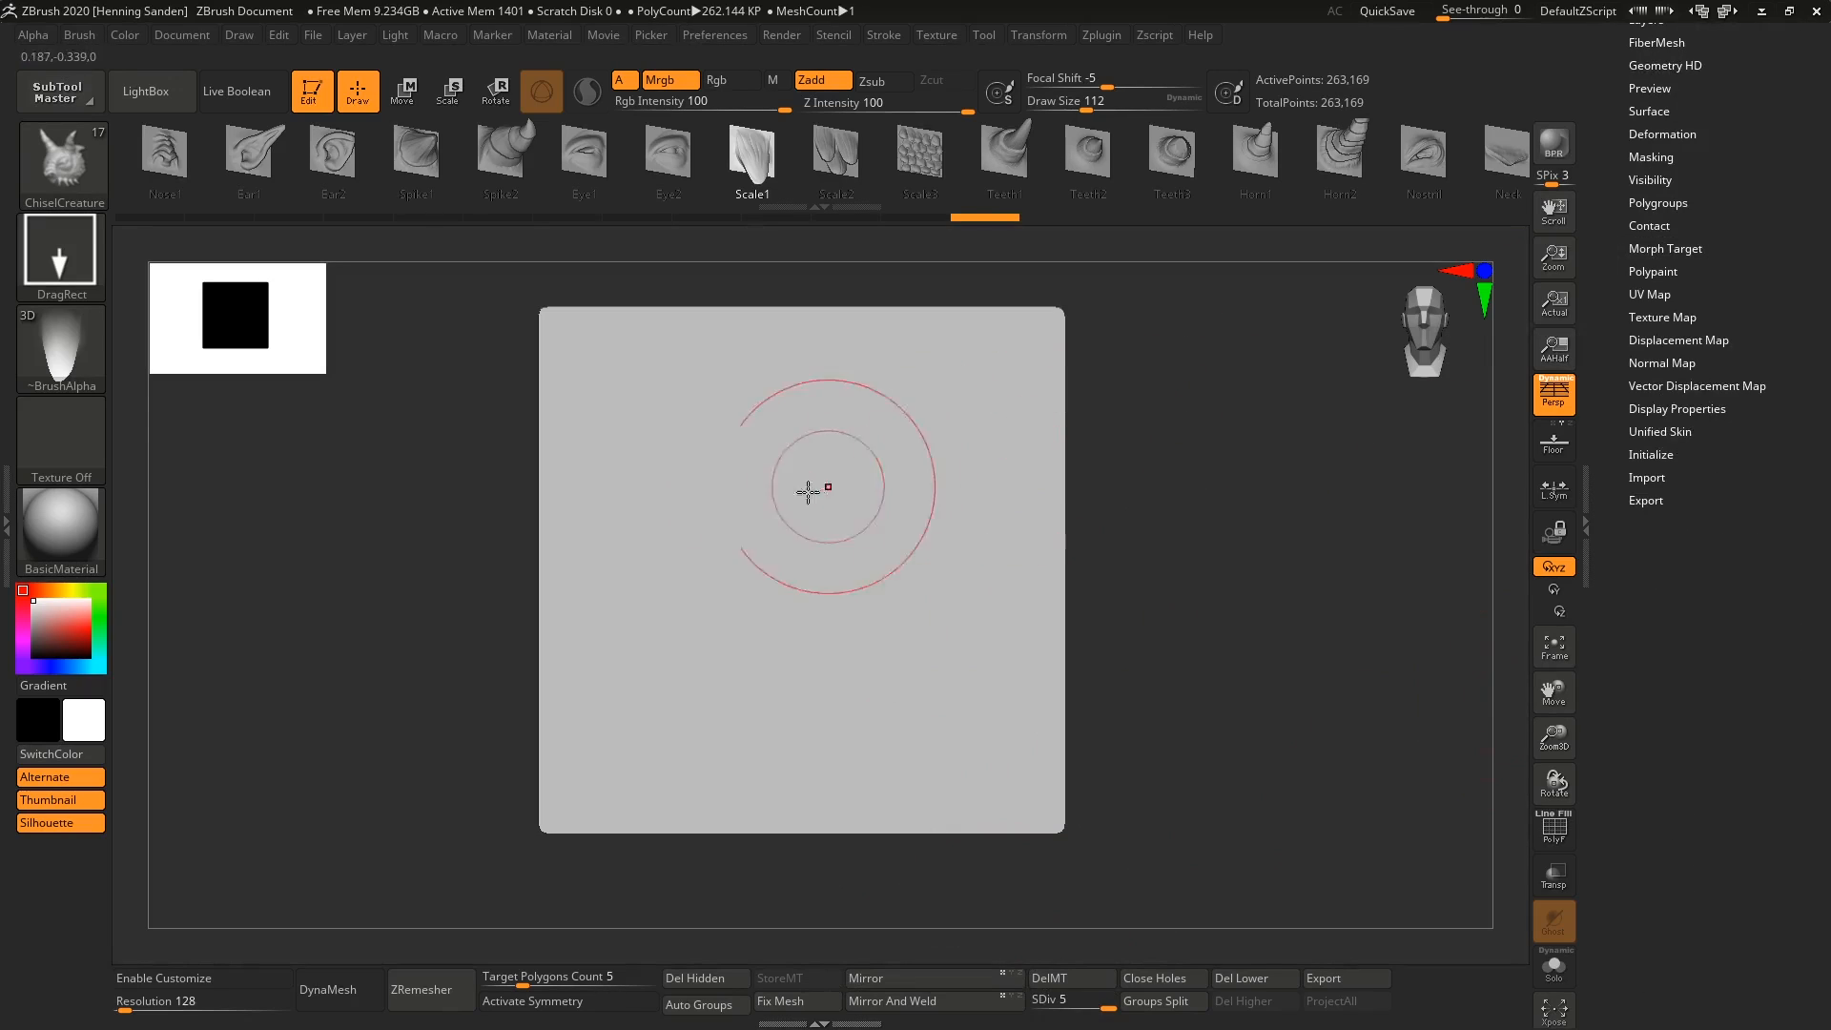
{"action": "key", "text": "b"}
{"action": "key", "text": "s"}
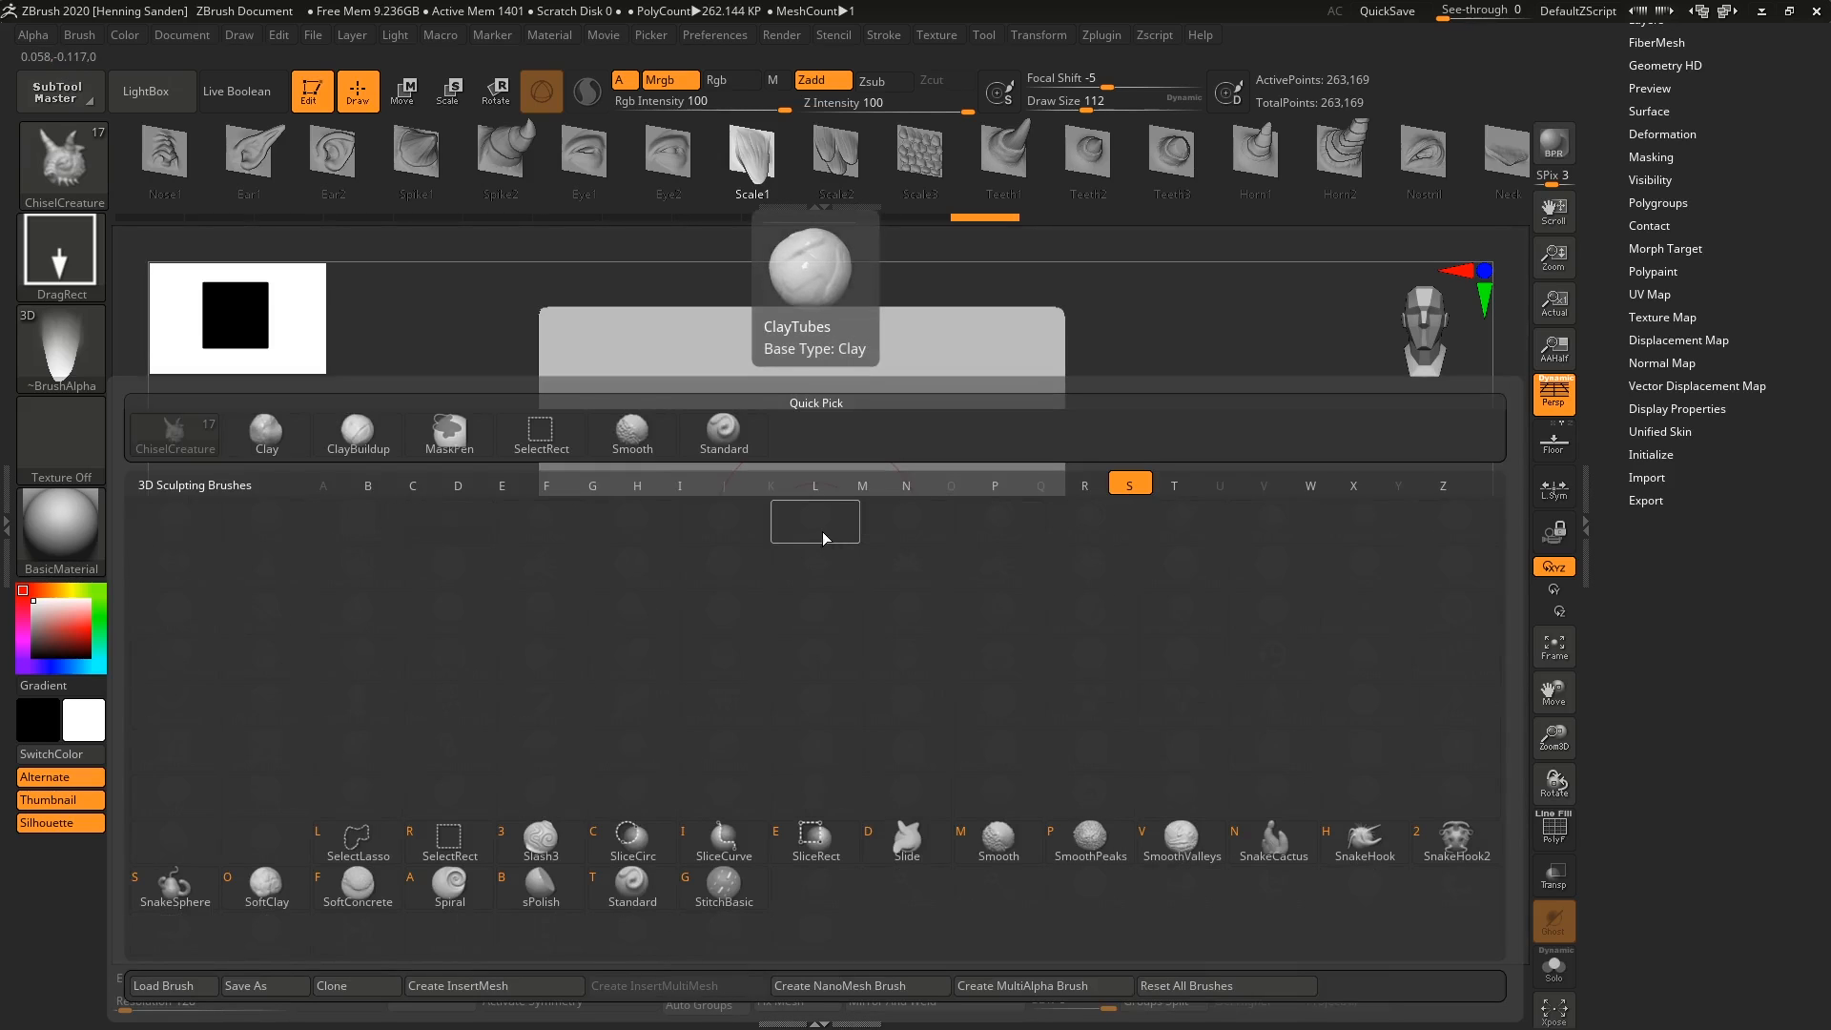
{"action": "key", "text": "b"}
{"action": "key", "text": "s"}
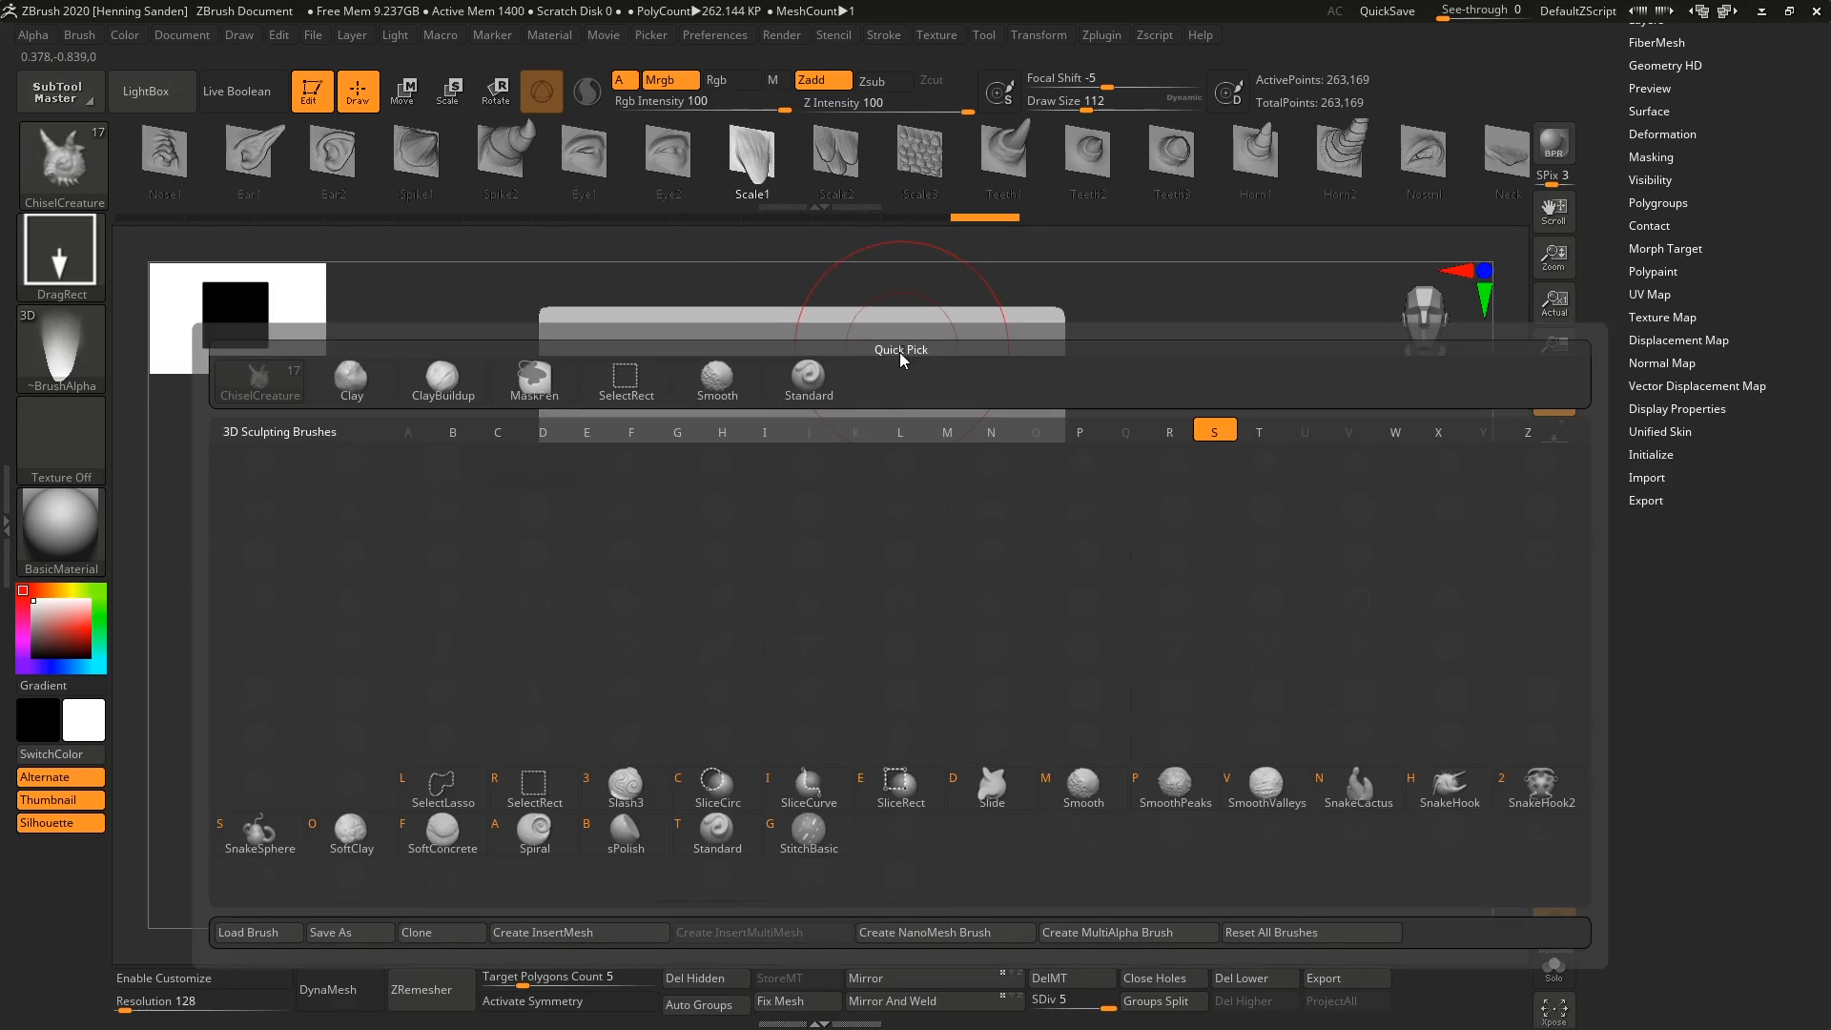
{"action": "key", "text": "m"}
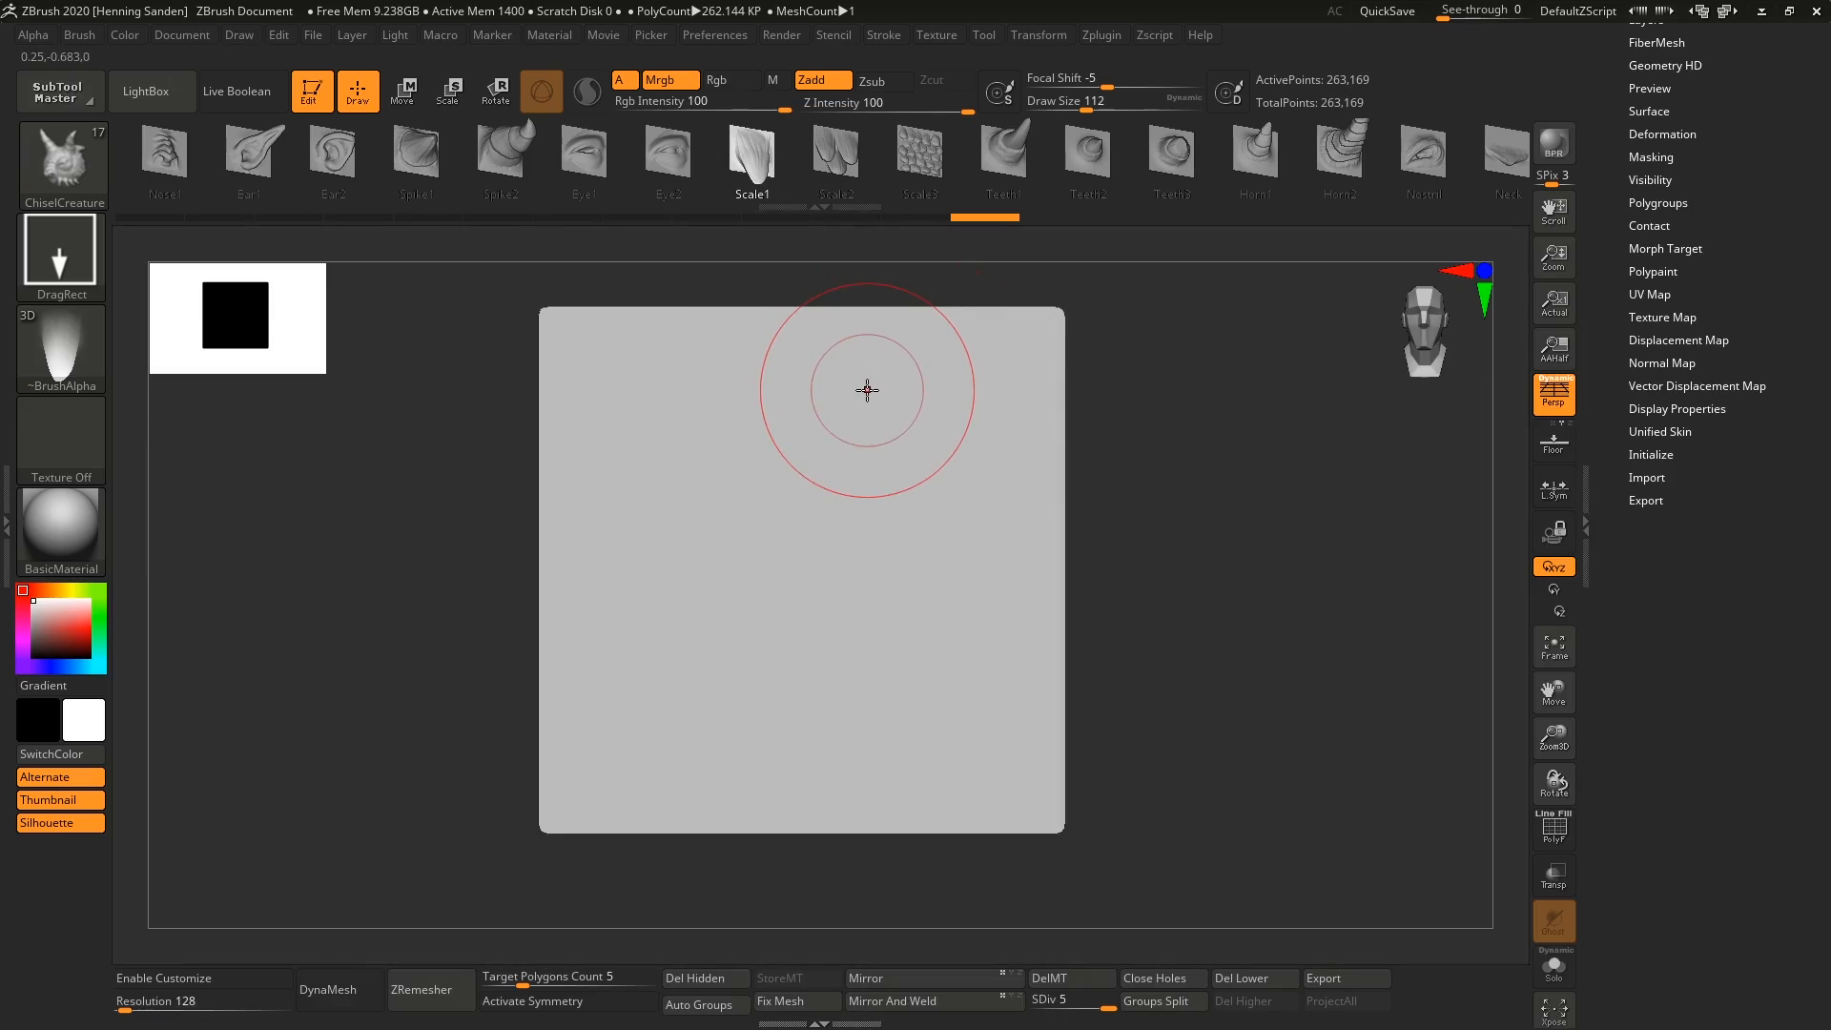
Select the Move brush.
{"action": "key", "text": "b"}
{"action": "key", "text": "m"}
{"action": "key", "text": "v"}
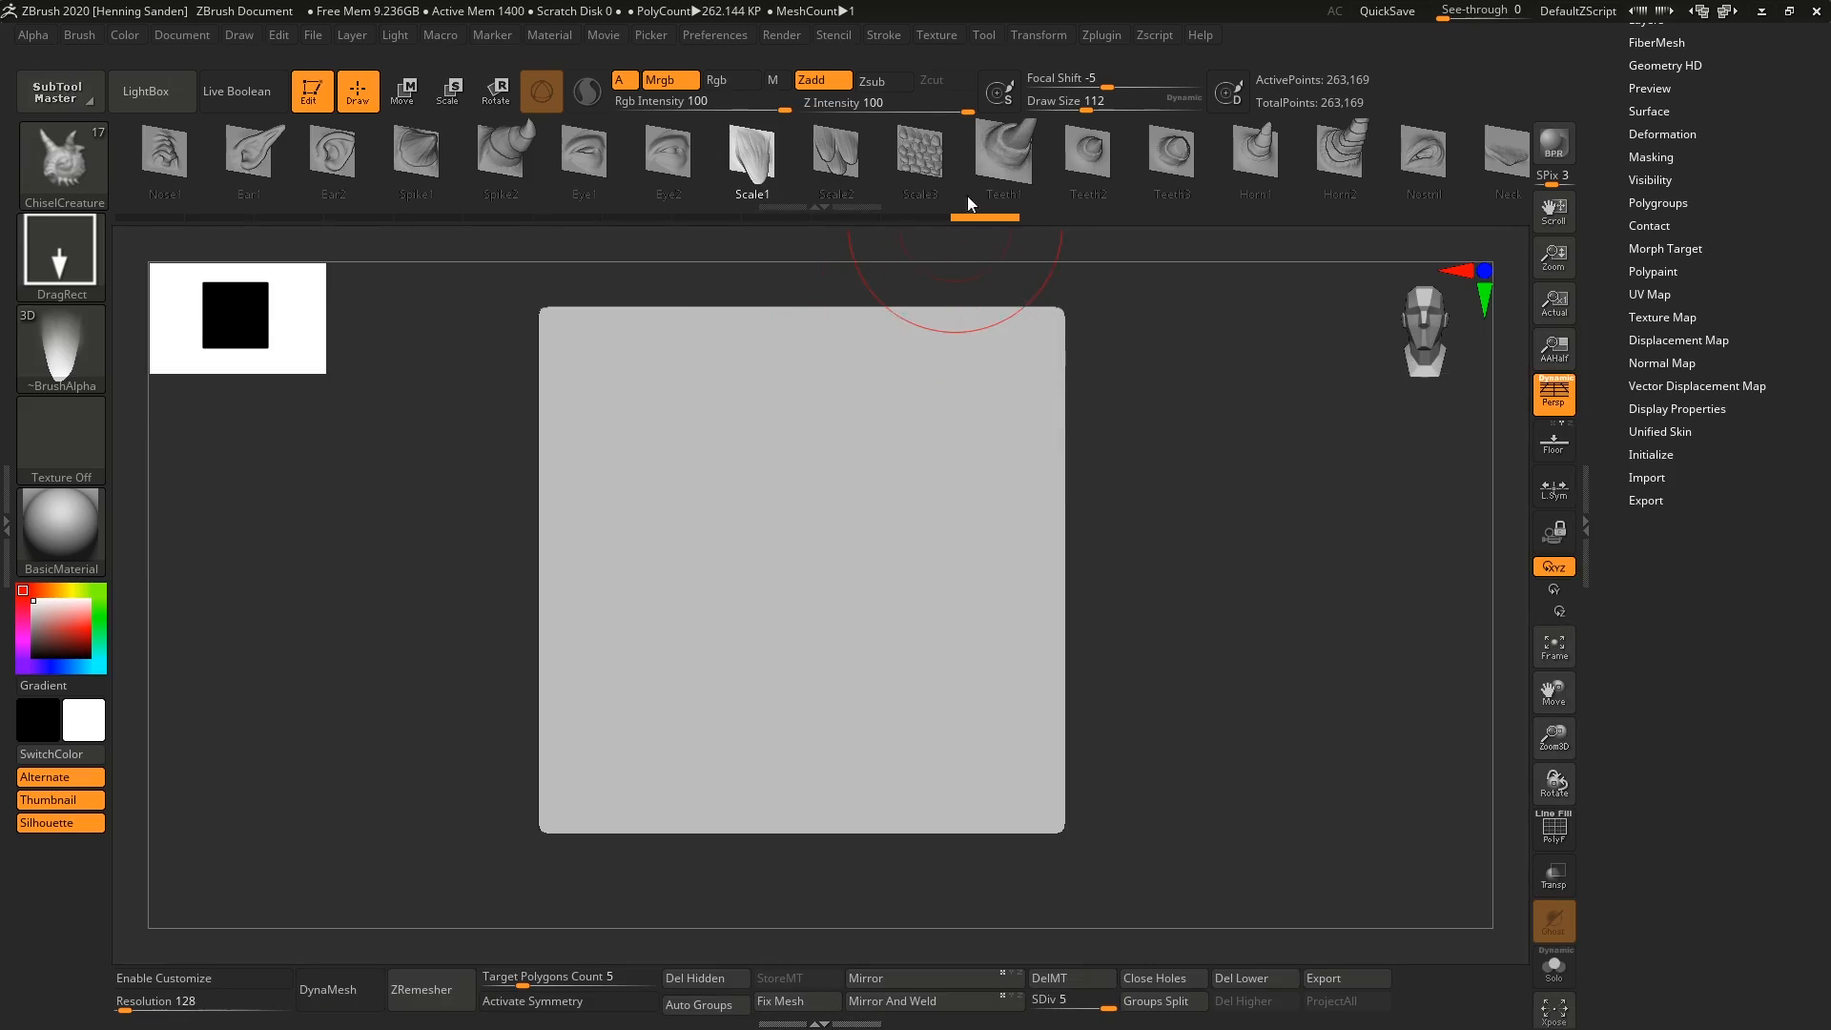
Mask a large soft-edged circle in the middle of the plane with a draw size of 149.
{"action": "key", "text": "s"}
{"action": "mouse_move", "coordinate": [840, 518]}
{"action": "left_mouse_down"}
{"action": "mouse_move", "coordinate": [810, 471]}
{"action": "mouse_move", "coordinate": [776, 490]}
{"action": "mouse_move", "coordinate": [839, 491]}
{"action": "mouse_move", "coordinate": [840, 520]}
{"action": "mouse_move", "coordinate": [788, 564]}
{"action": "mouse_move", "coordinate": [761, 557]}
{"action": "left_mouse_up"}
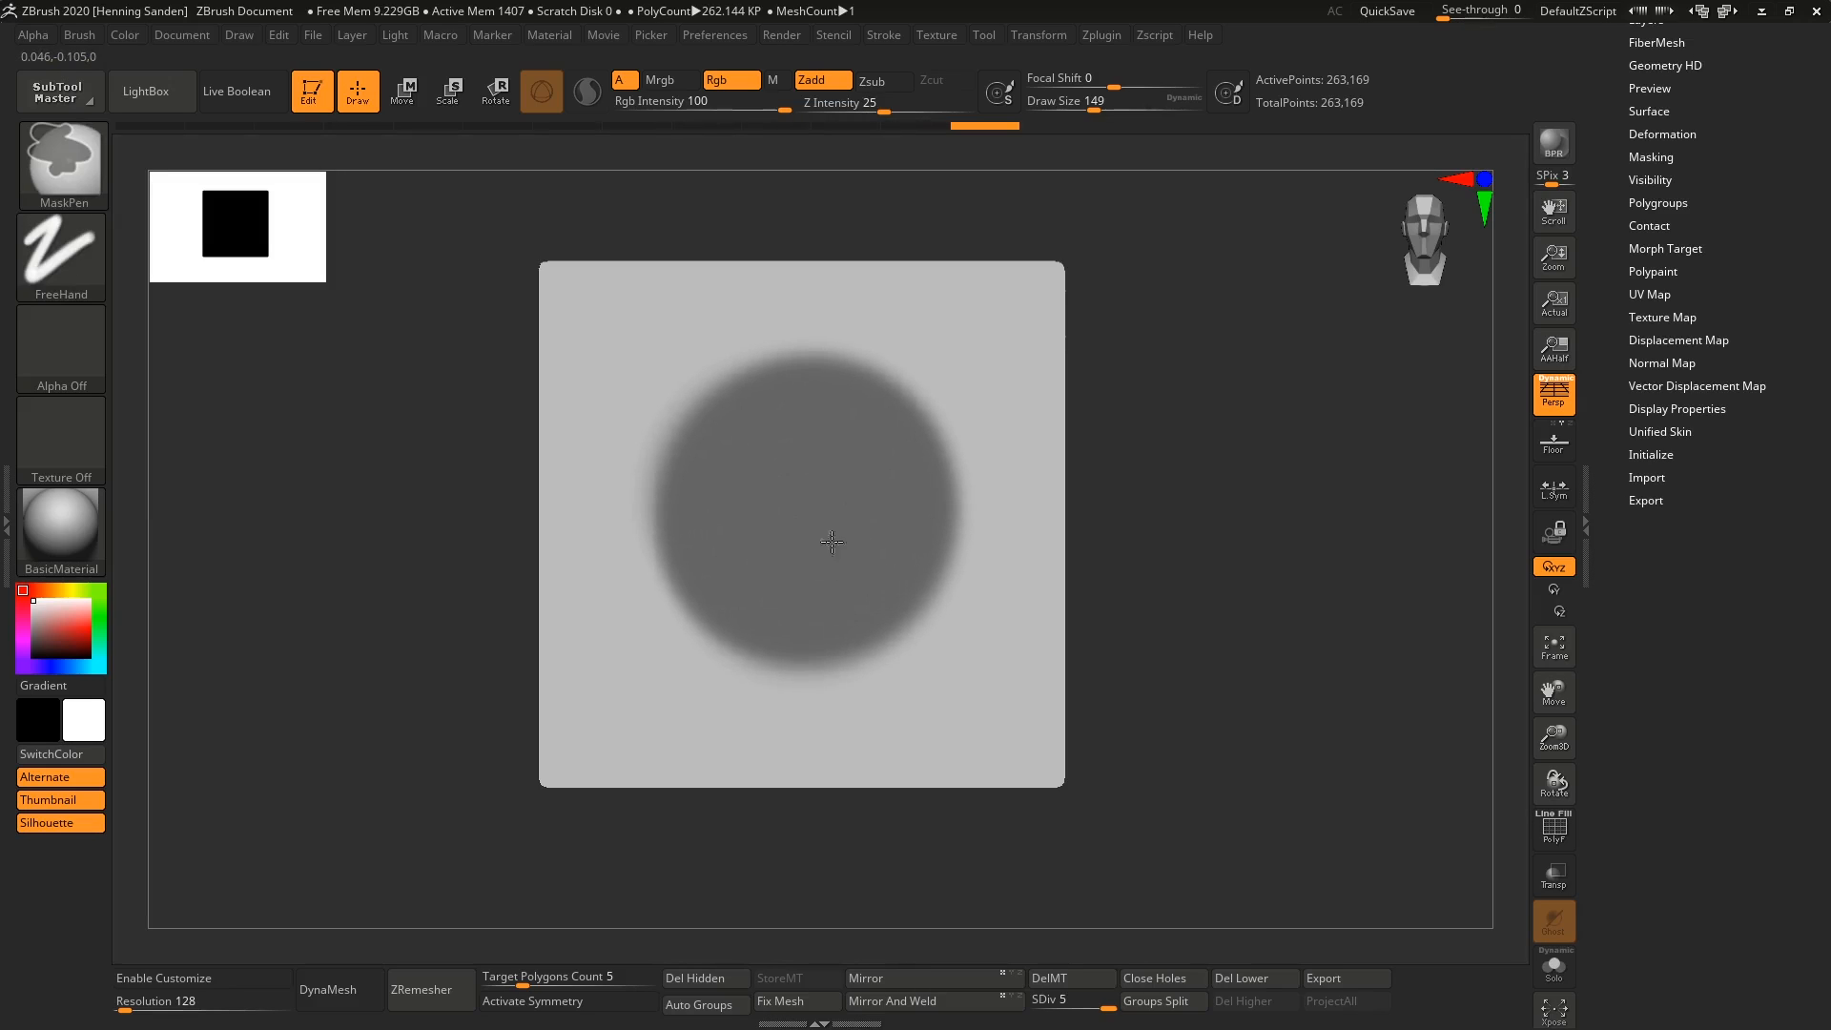
{"action": "mouse_move", "coordinate": [869, 466]}
{"action": "left_mouse_down", "text": "ctrl"}
{"action": "mouse_move", "coordinate": [776, 450]}
{"action": "mouse_move", "coordinate": [768, 564]}
{"action": "left_mouse_up", "text": "ctrl"}
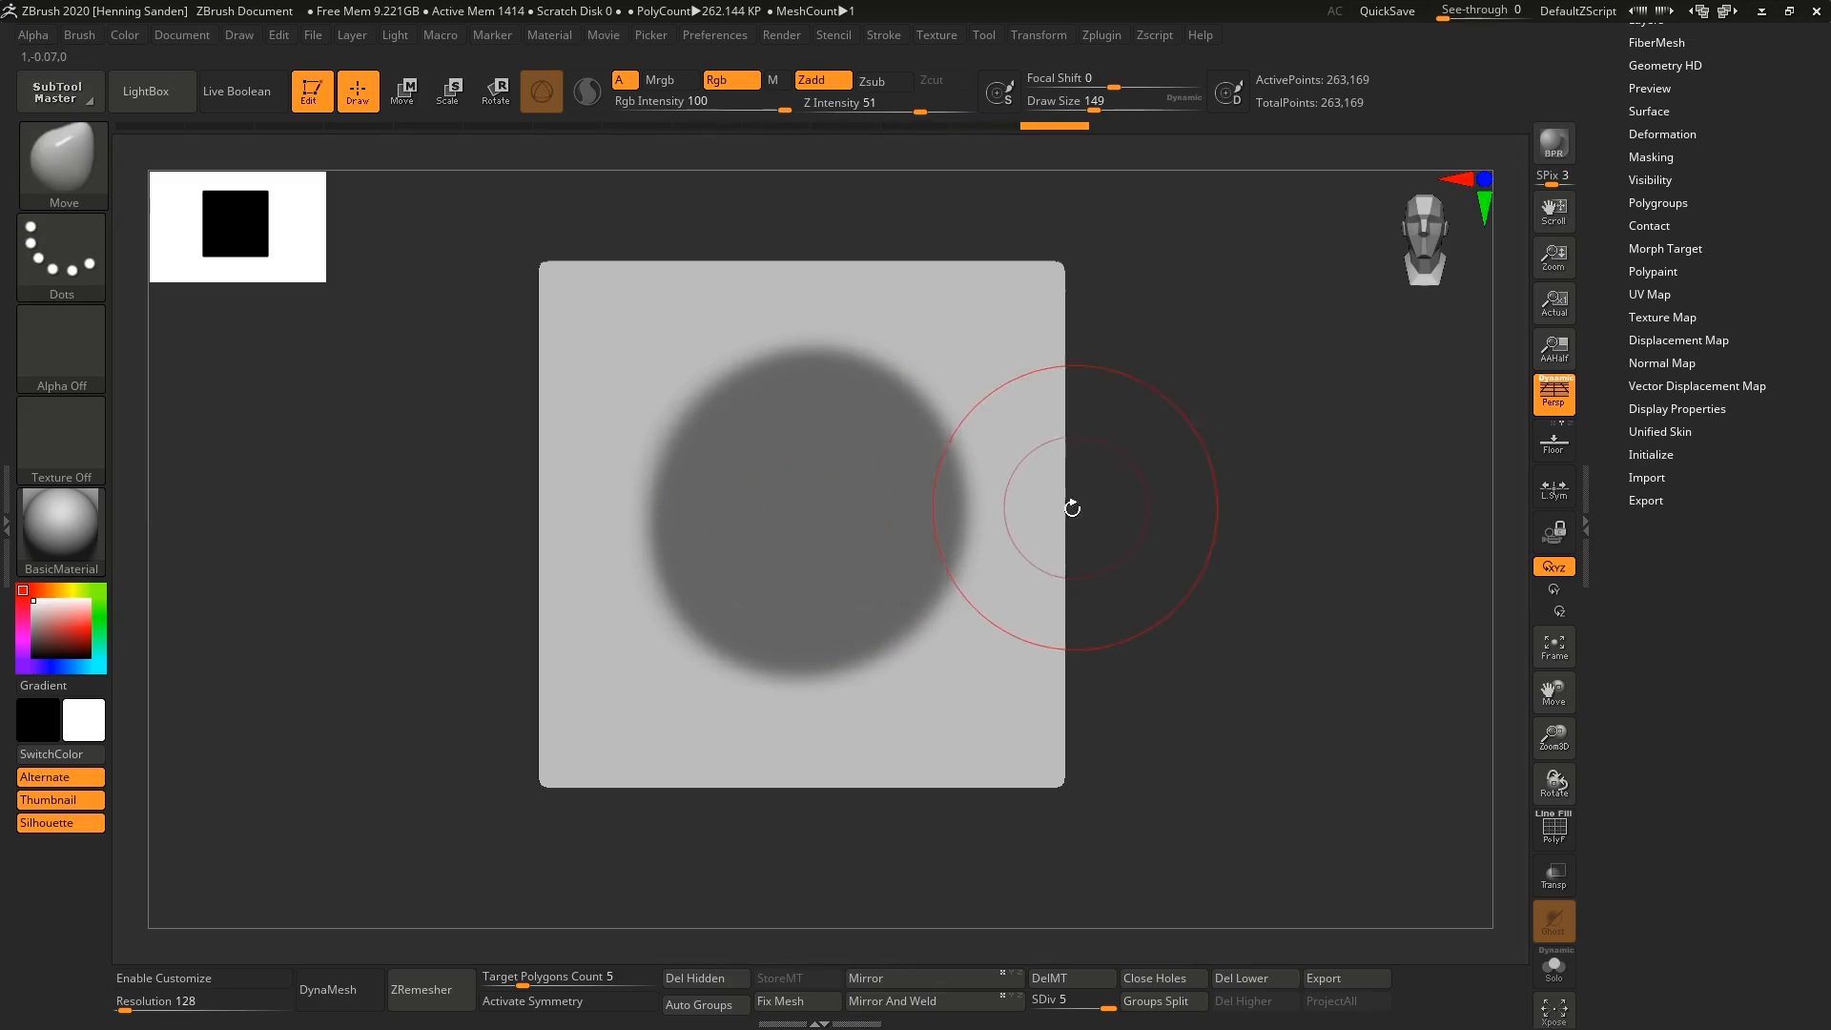
Invert the mask so that only the plane's central circle is unmasked.
{"action": "key", "text": "shift+f"}
{"action": "key", "text": "shift+f"}
{"action": "left_click_drag", "start_coordinate": [1072, 382], "coordinate": [1030, 392]}
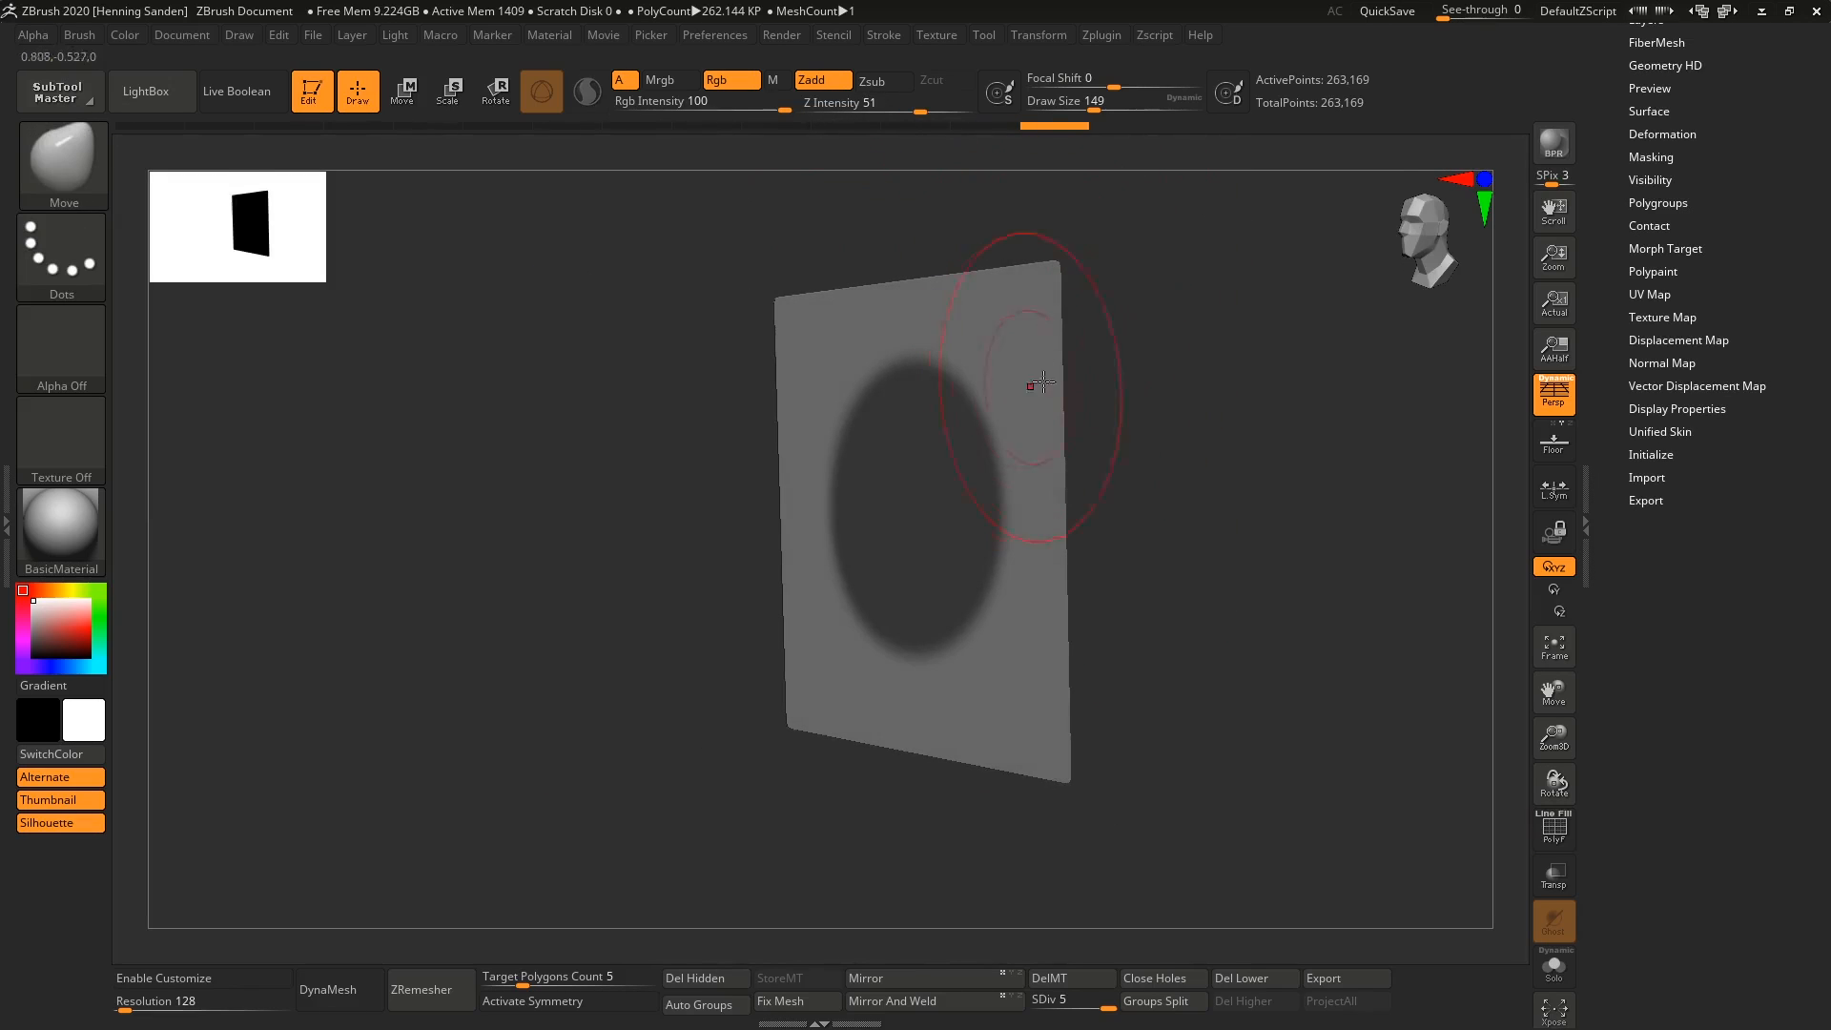
{"action": "left_click", "coordinate": [1185, 384], "text": "ctrl"}
Set the draw size to 351 and pull the unmasked circle about 1.45 units straight out of the plane with the move gizmo.
{"action": "right_click_drag", "start_coordinate": [983, 444], "coordinate": [969, 458], "text": "shift"}
{"action": "key", "text": "s"}
{"action": "left_click_drag", "start_coordinate": [970, 468], "coordinate": [1016, 469]}
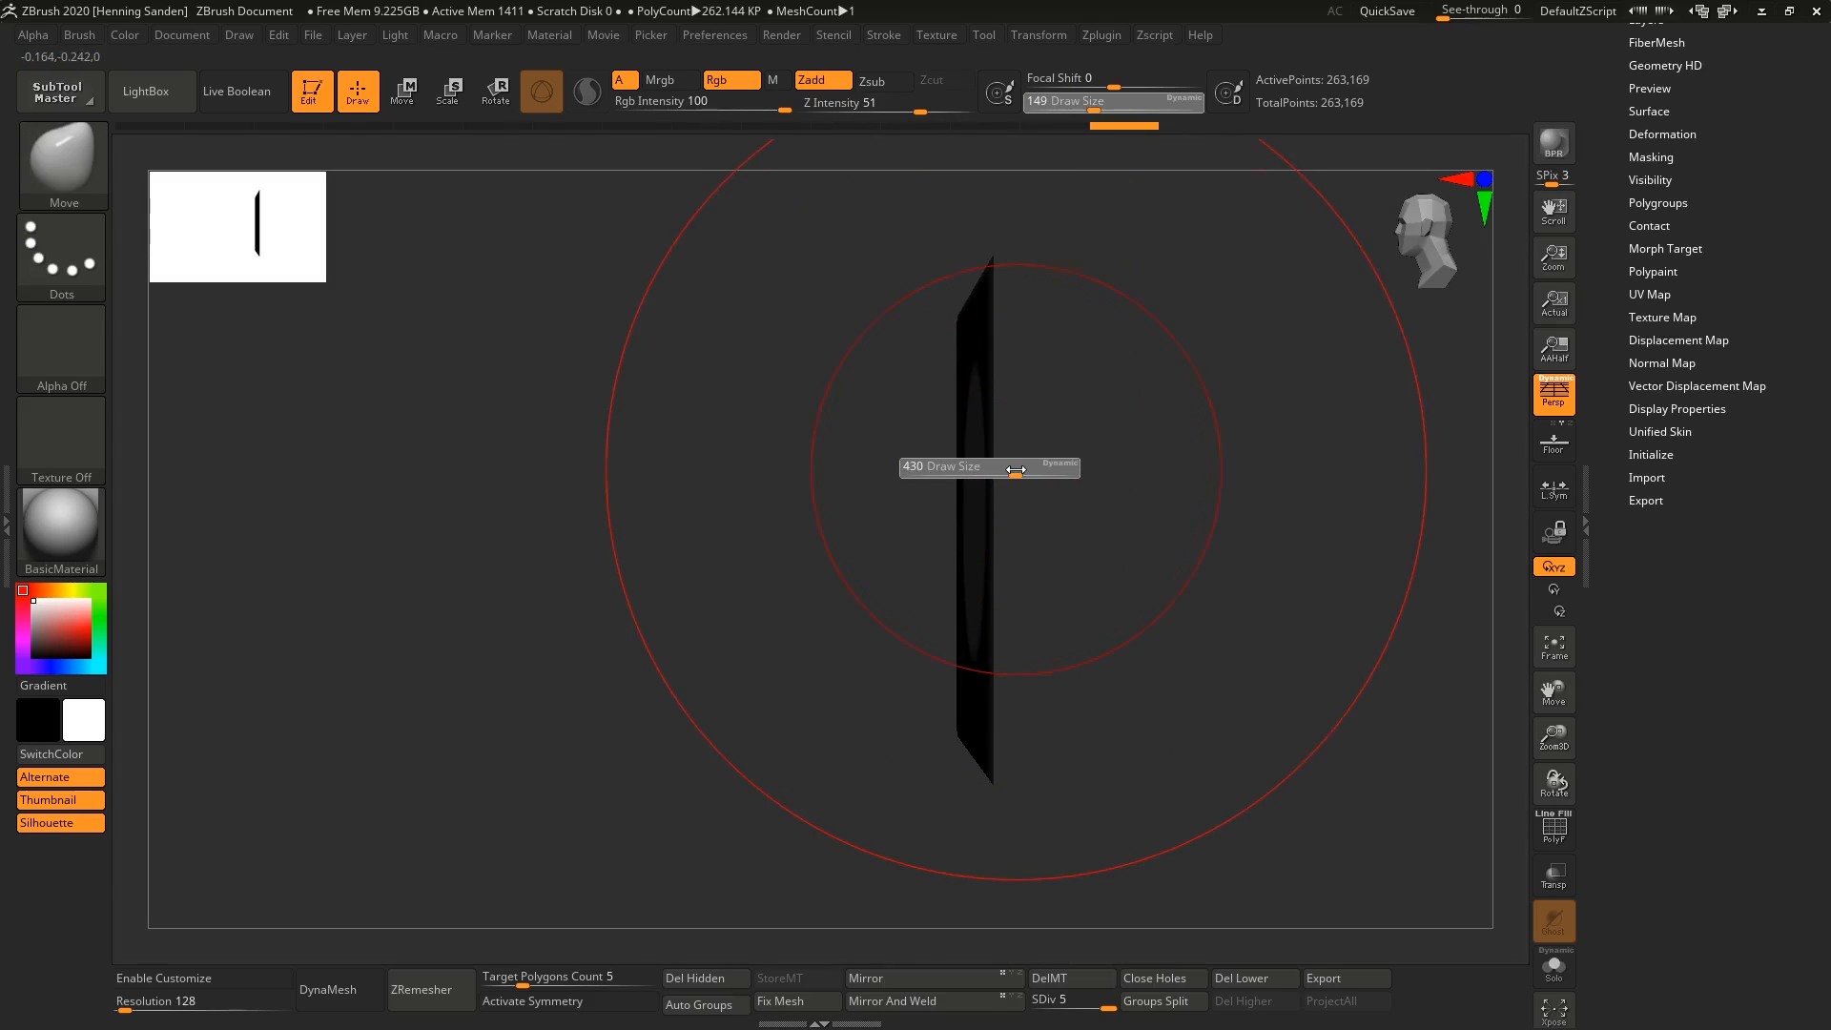
{"action": "key", "text": "w"}
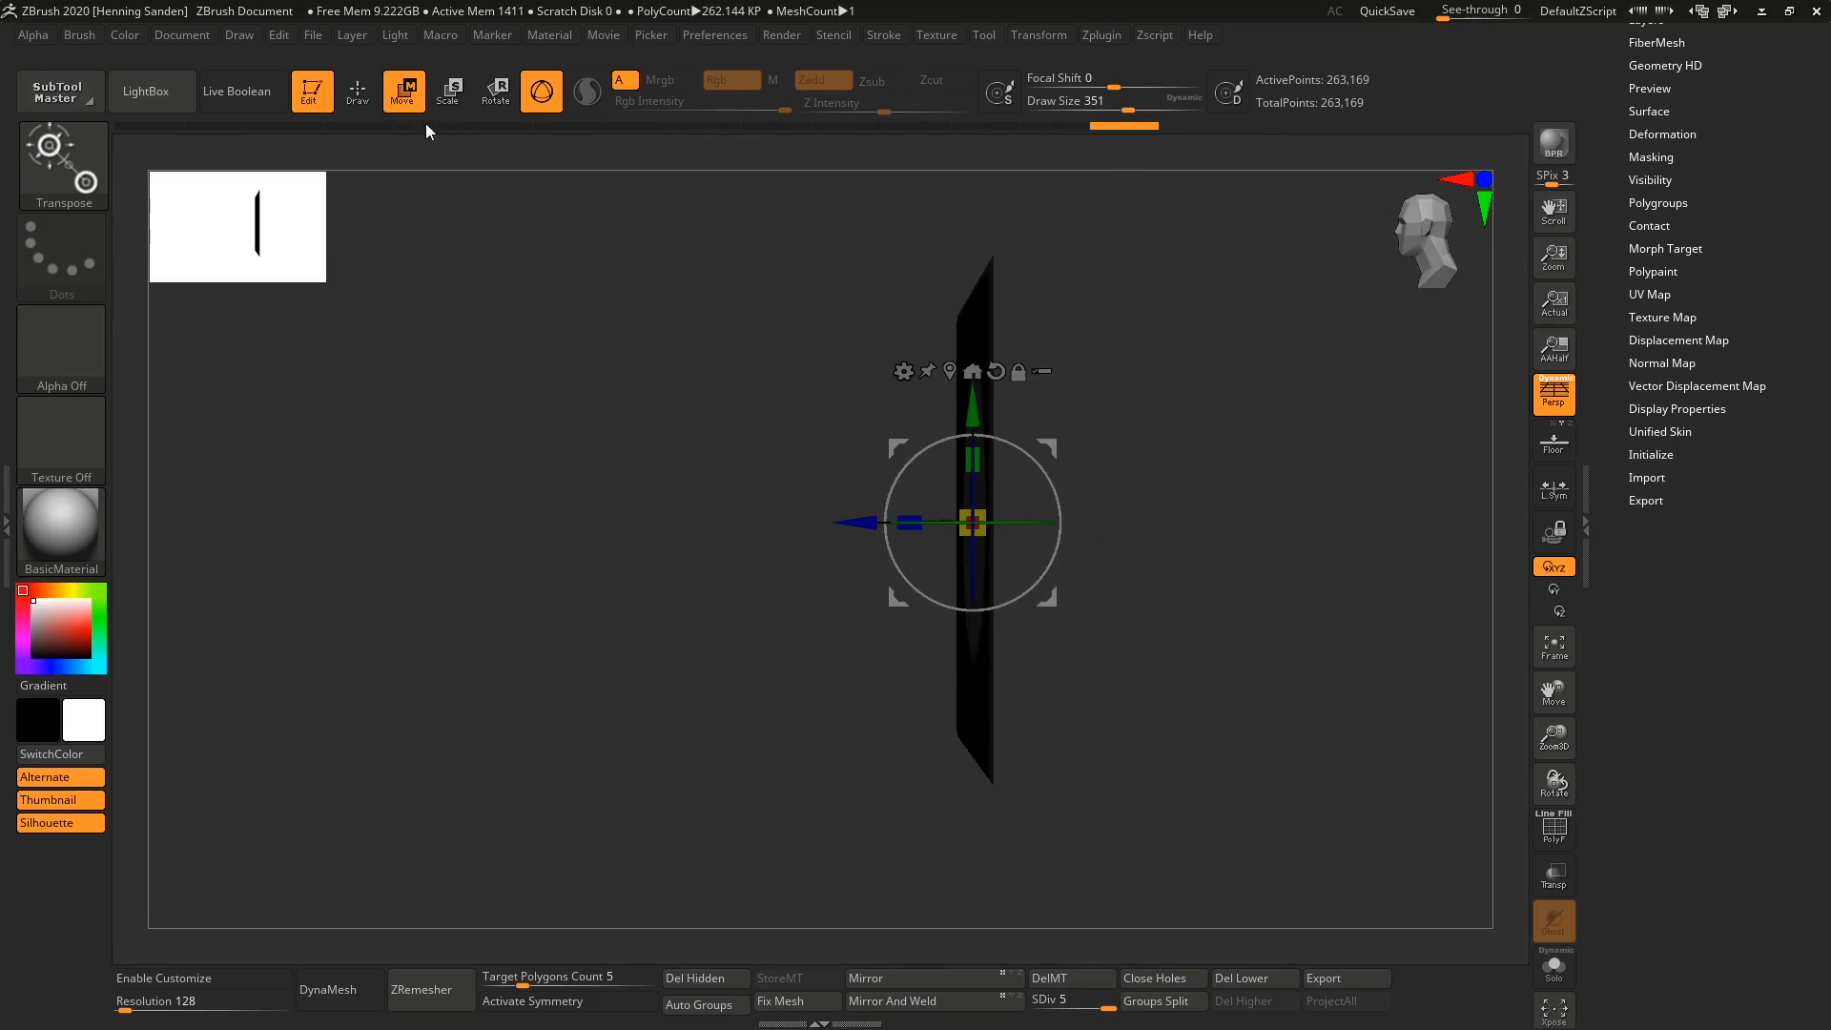
{"action": "left_click_drag", "start_coordinate": [848, 521], "coordinate": [502, 504], "text": "ctrl"}
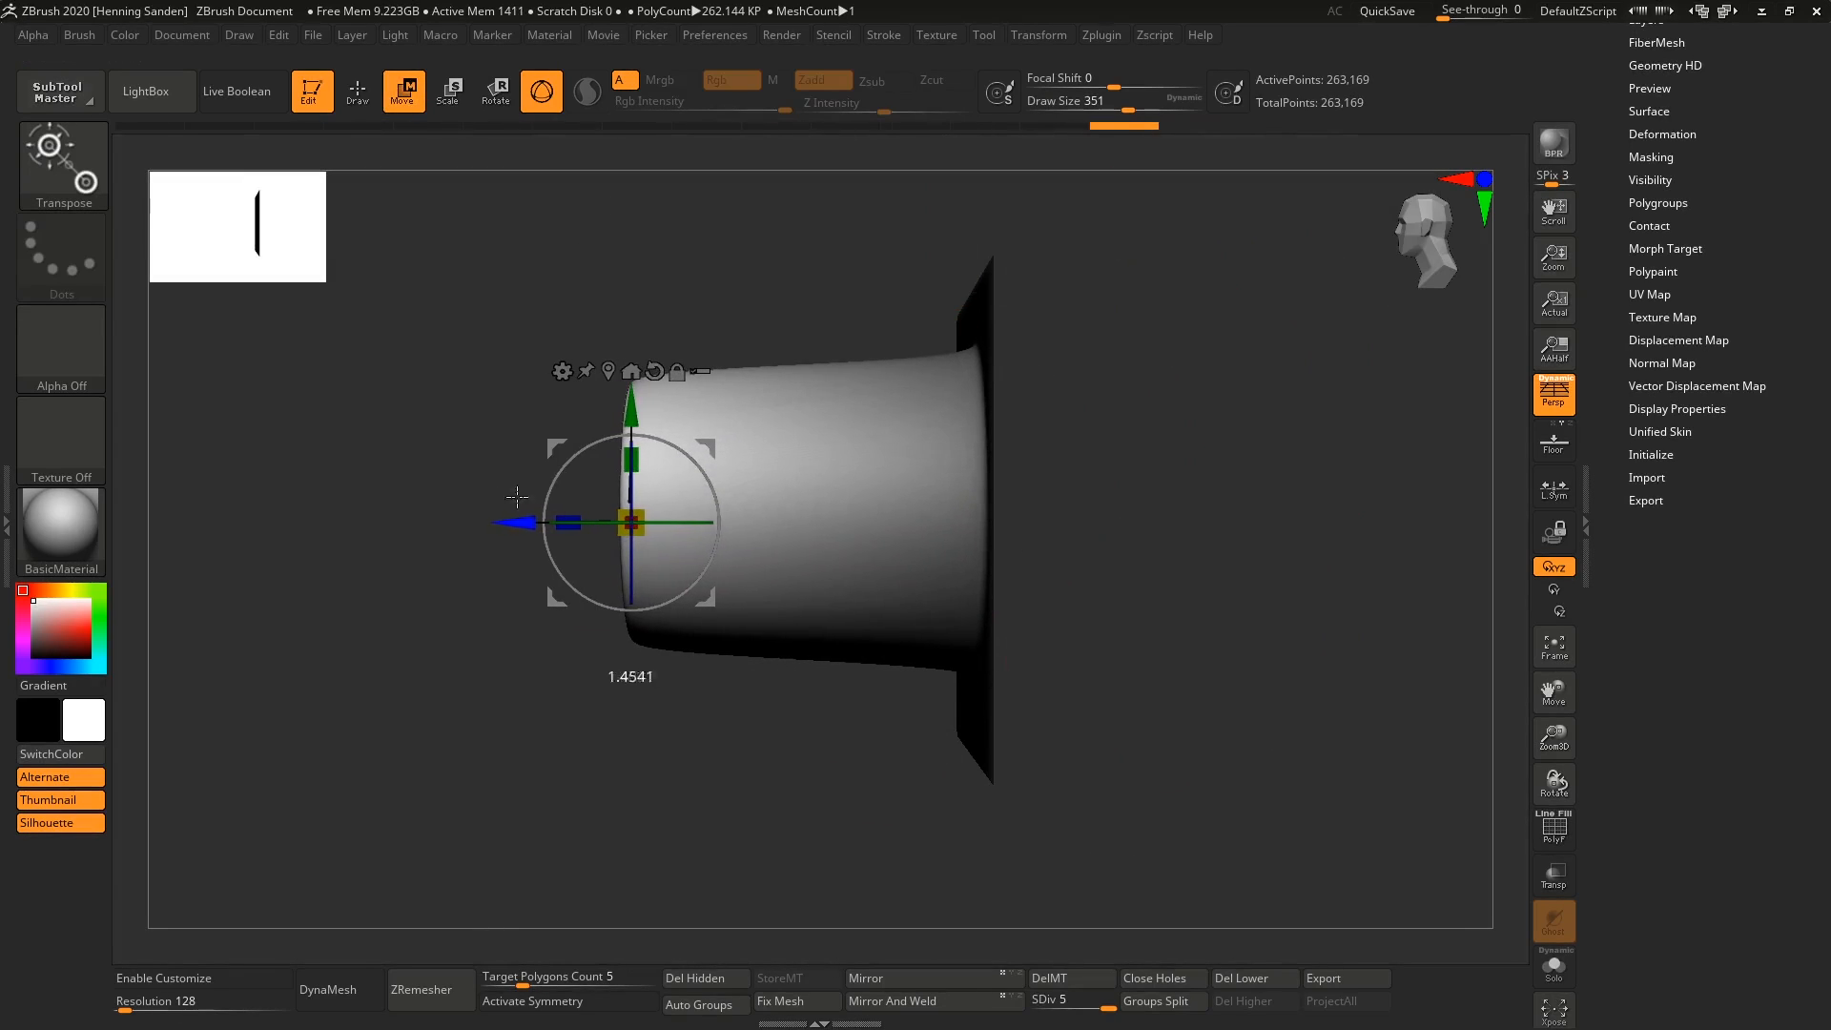
Bend the extruded column sideways by moving and rotating its end, and scale that end down into a narrow horn tip.
{"action": "right_click_drag", "start_coordinate": [651, 523], "coordinate": [659, 345]}
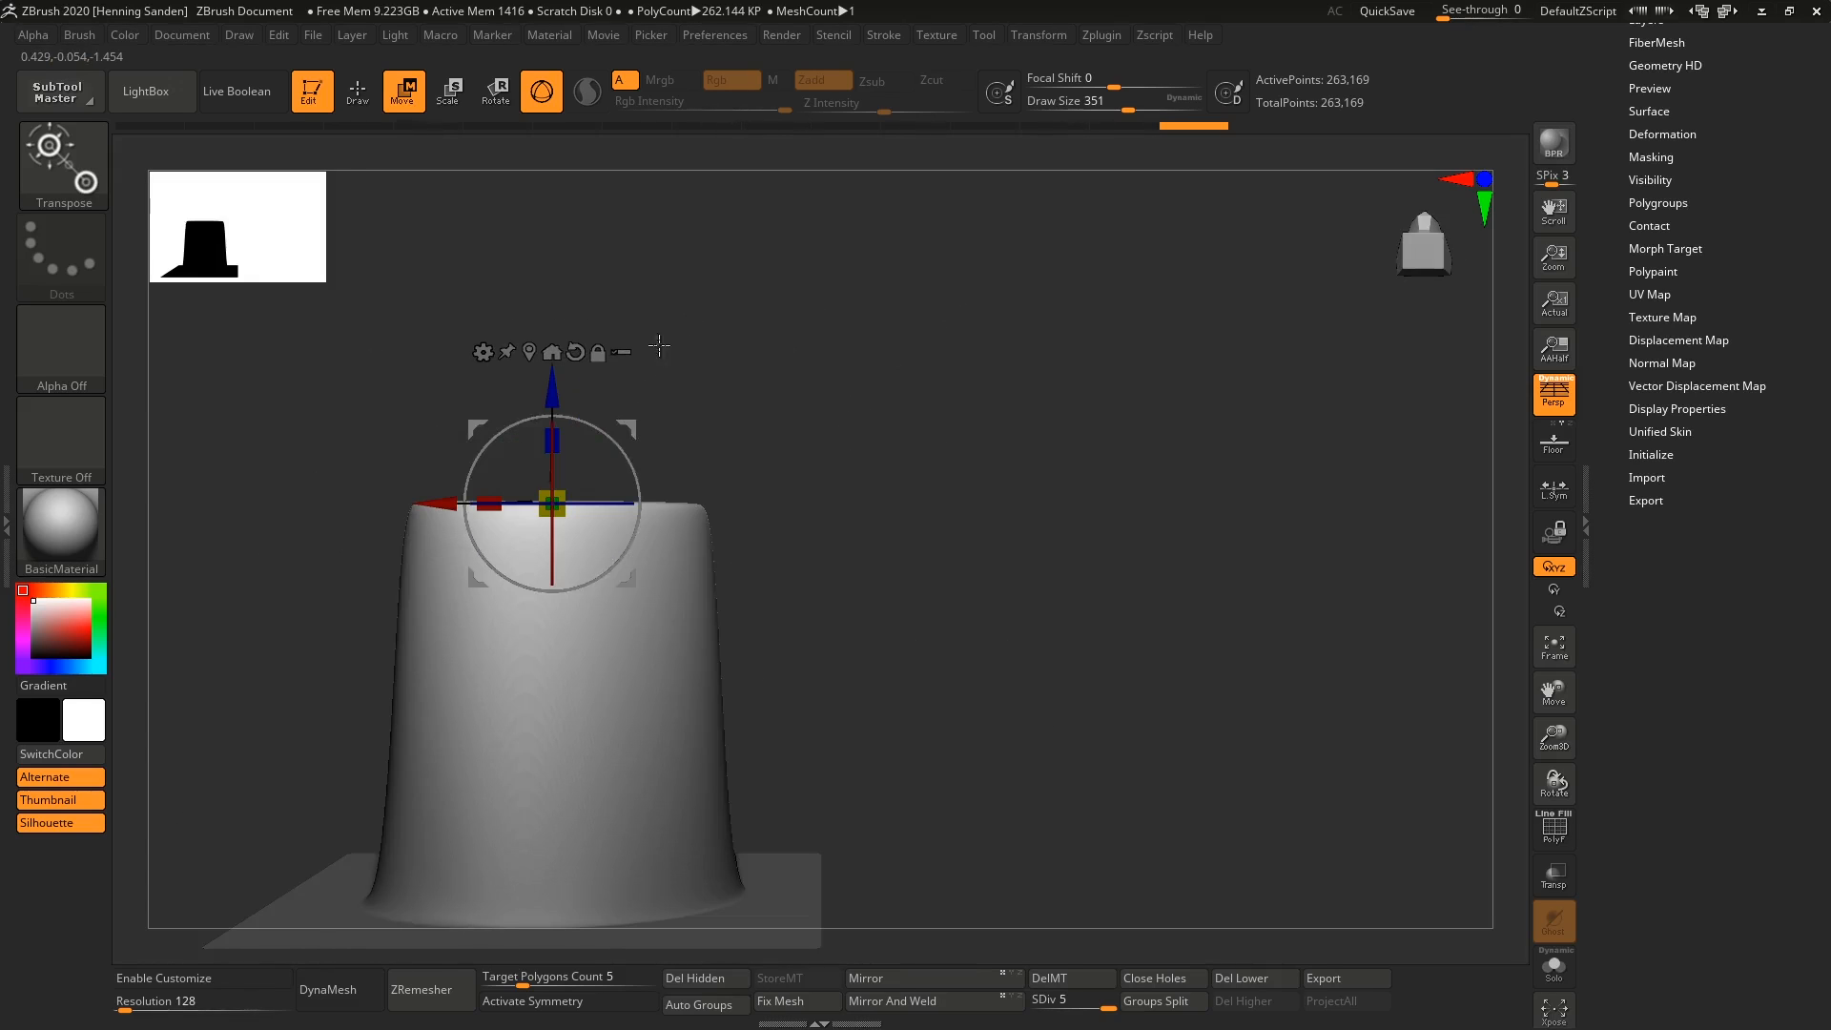
{"action": "left_click_drag", "start_coordinate": [591, 420], "coordinate": [986, 379]}
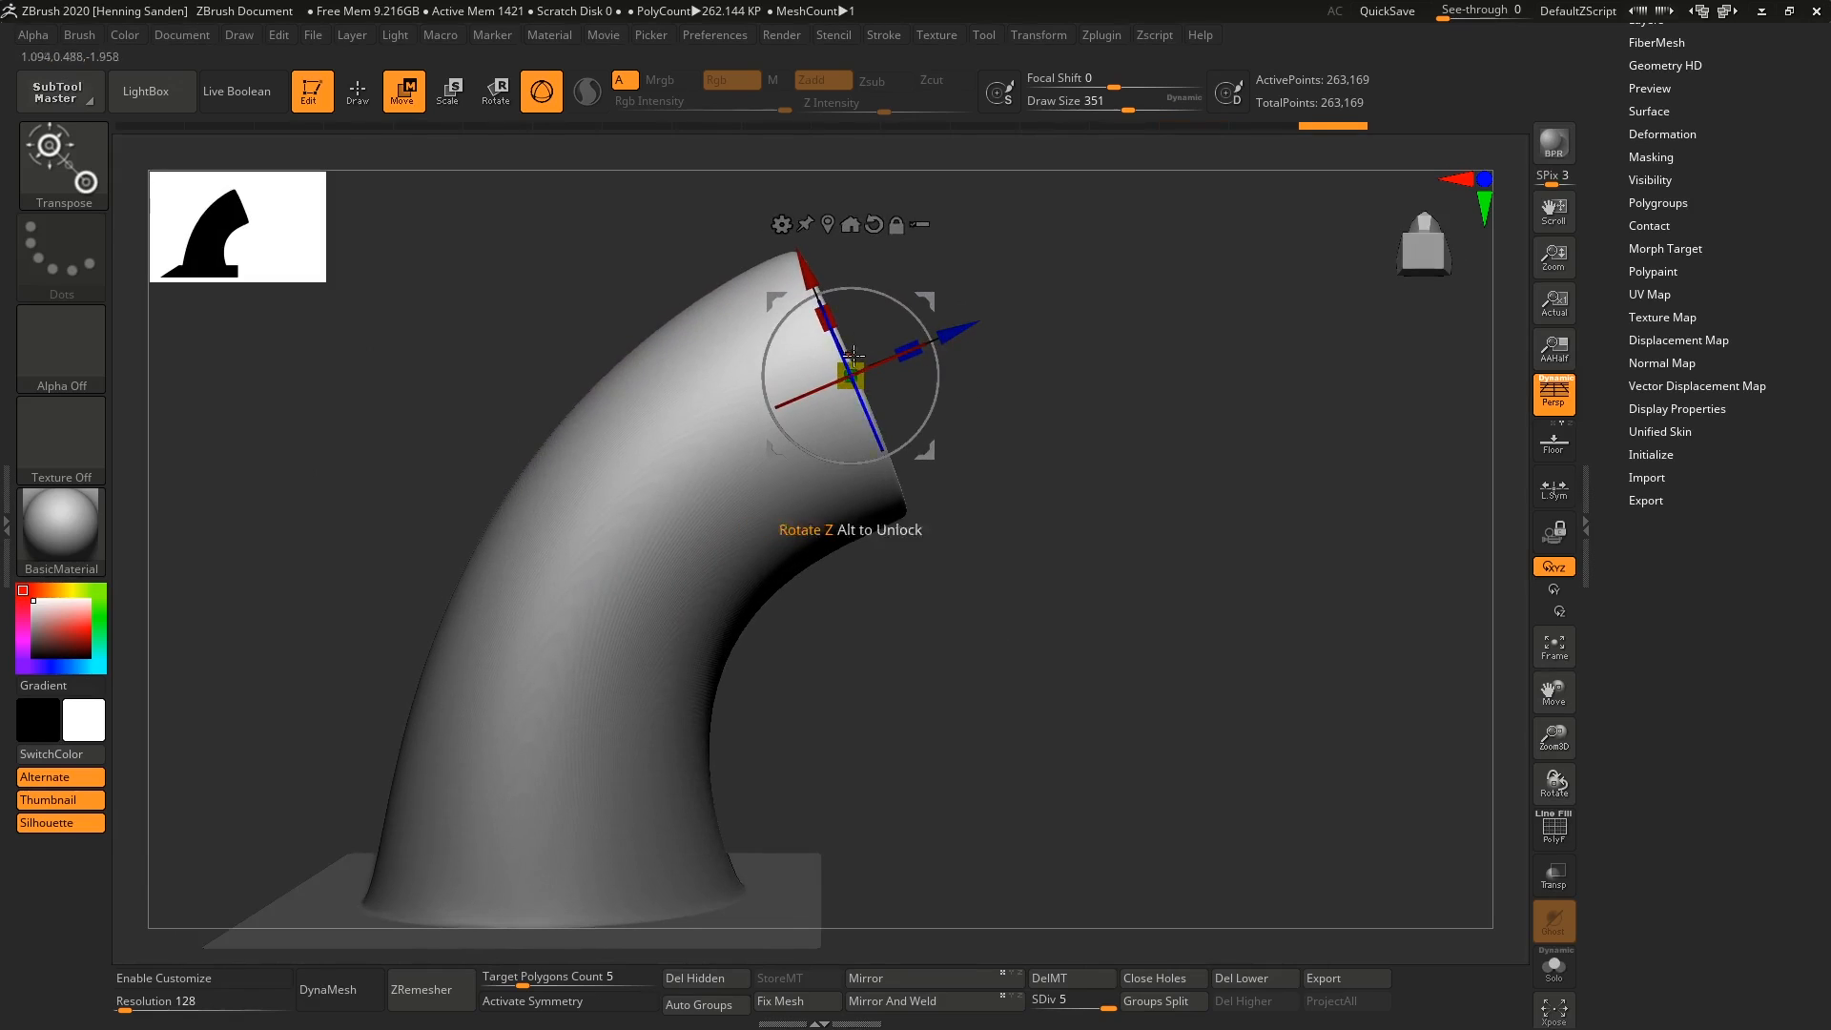
{"action": "left_click_drag", "start_coordinate": [859, 382], "coordinate": [687, 257]}
{"action": "key", "text": "q"}
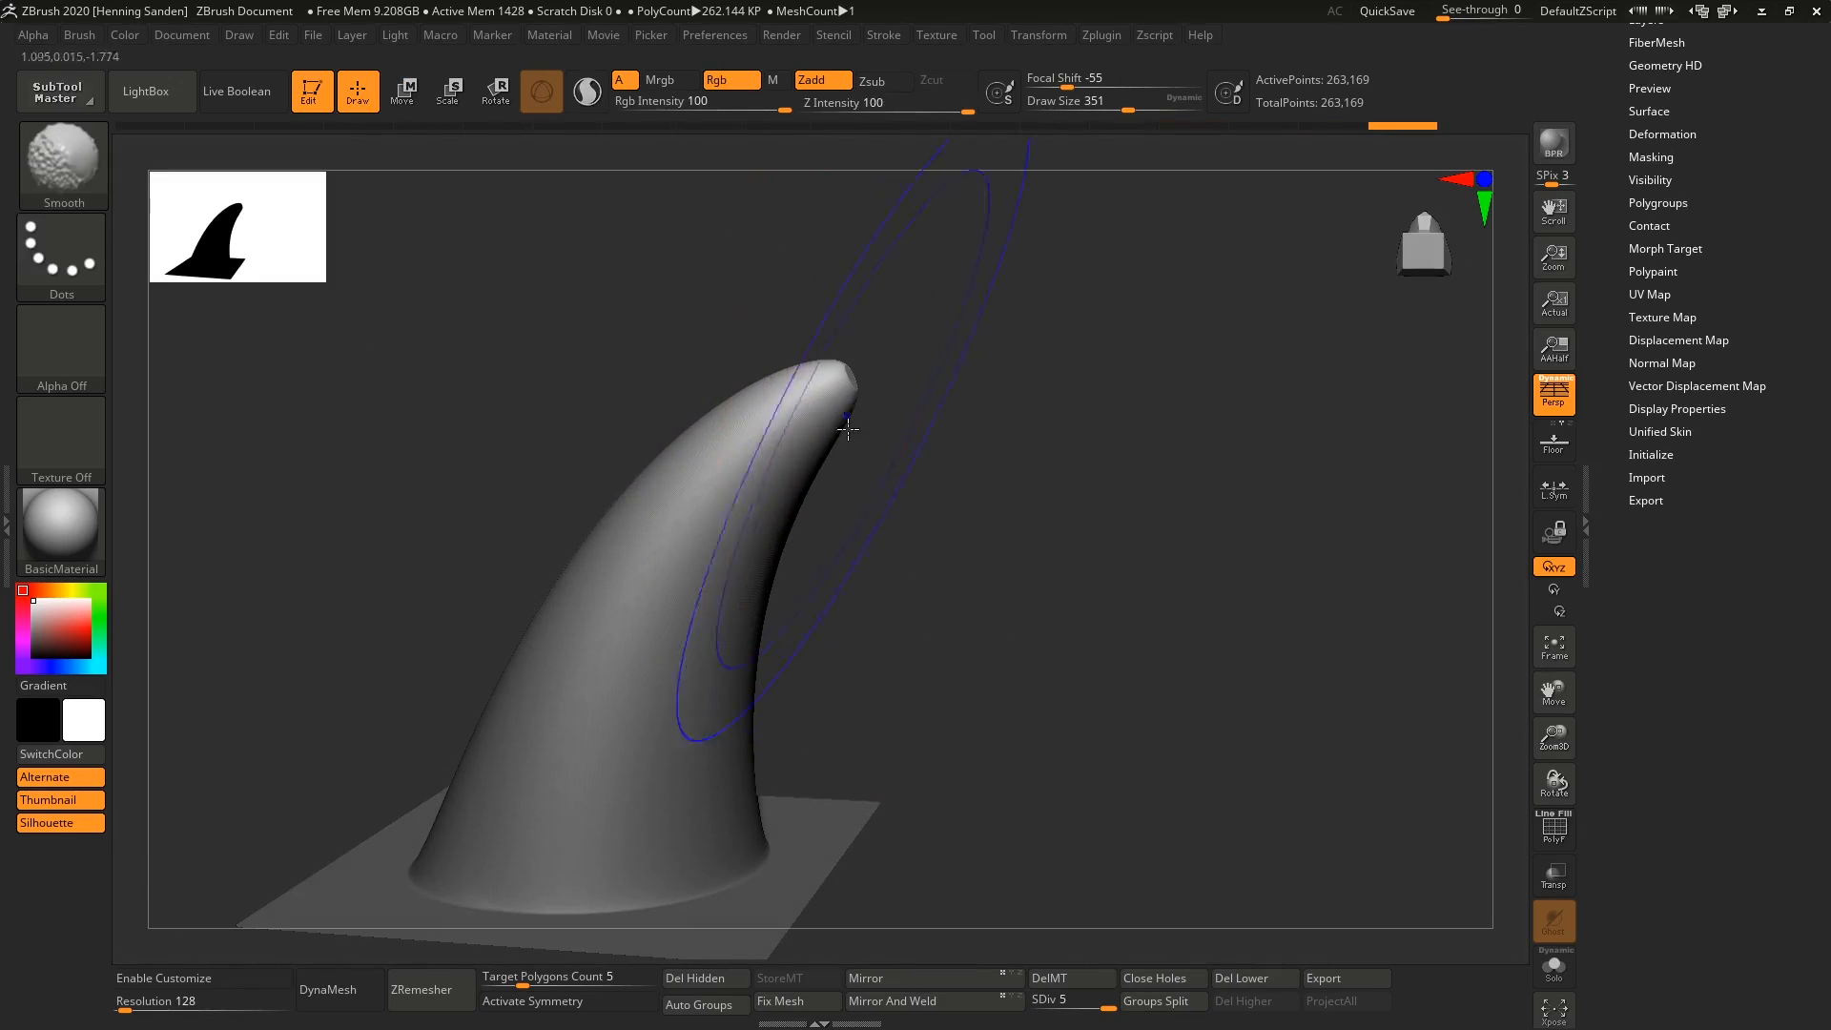
Show the polyframe and smooth the horn into a pointed cone, dropping to subdivision level 2 for stronger smoothing.
{"action": "key", "text": "shift+f"}
{"action": "right_click_drag", "start_coordinate": [788, 515], "coordinate": [842, 429], "text": "alt"}
{"action": "left_click_drag", "start_coordinate": [872, 351], "coordinate": [884, 303], "text": "shift"}
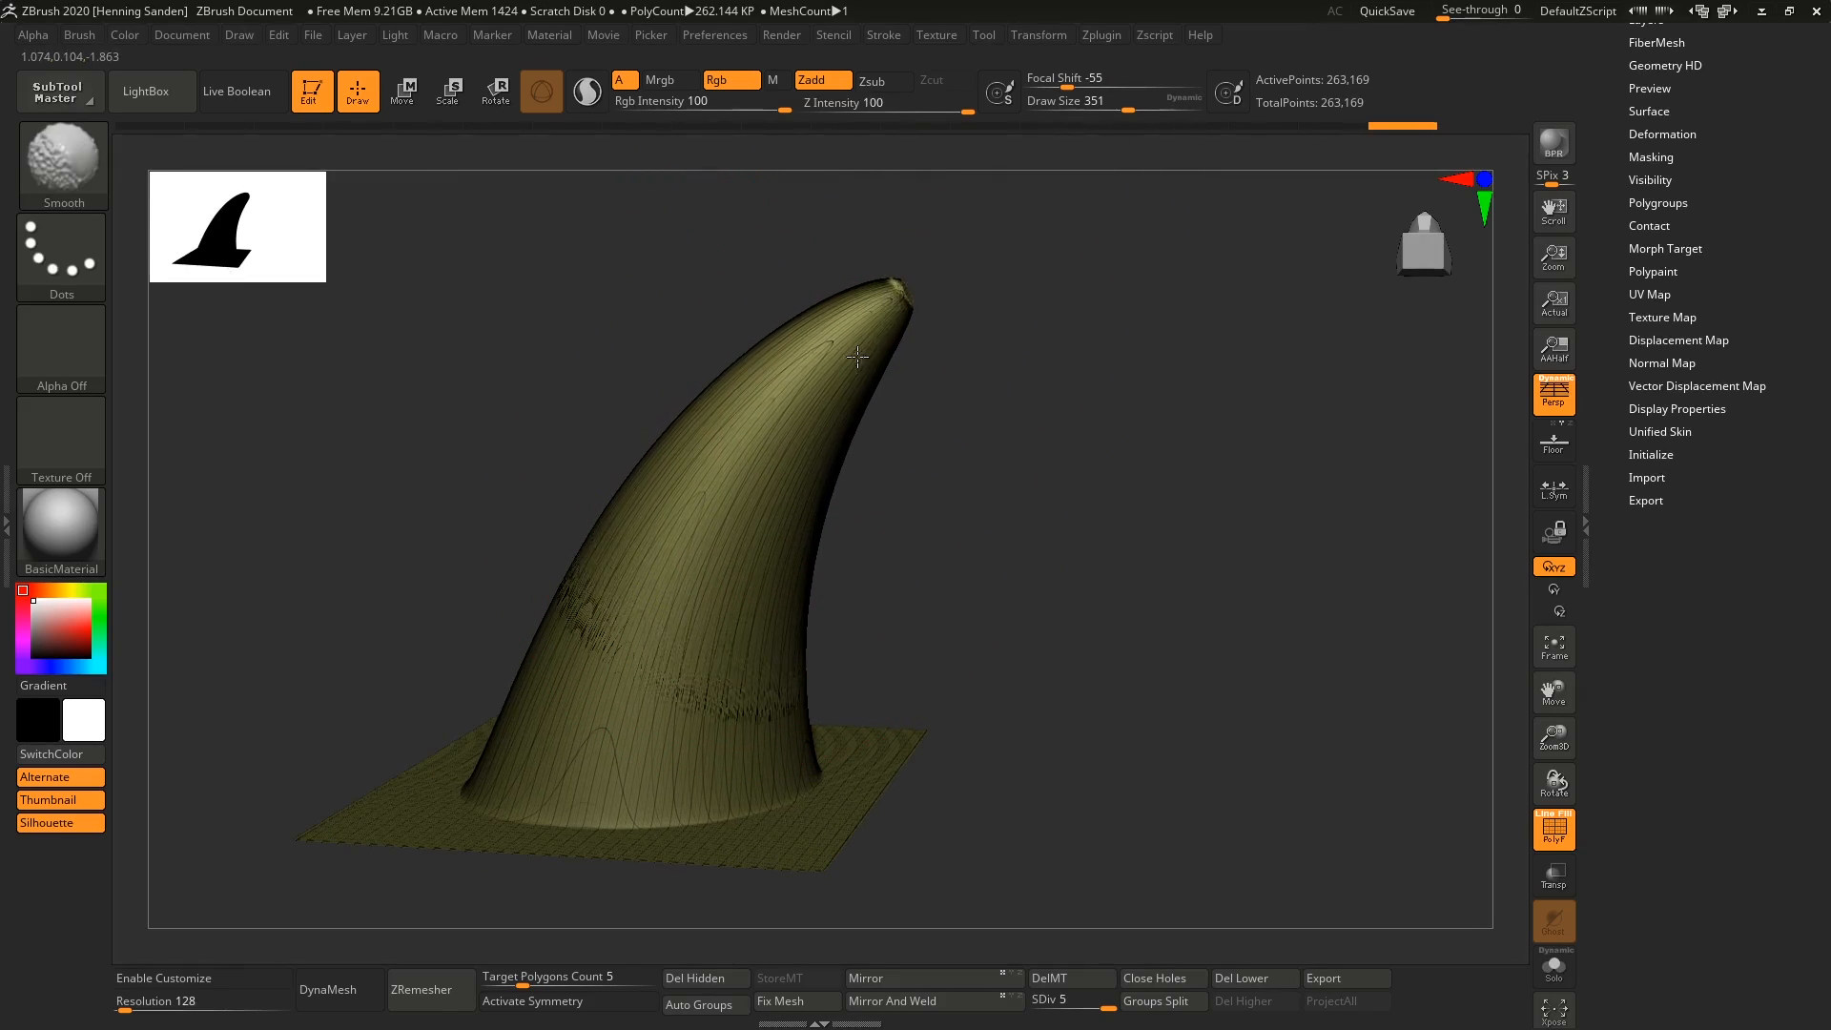
{"action": "key", "text": "shift+d"}
{"action": "key", "text": "shift+d"}
{"action": "key", "text": "shift+d"}
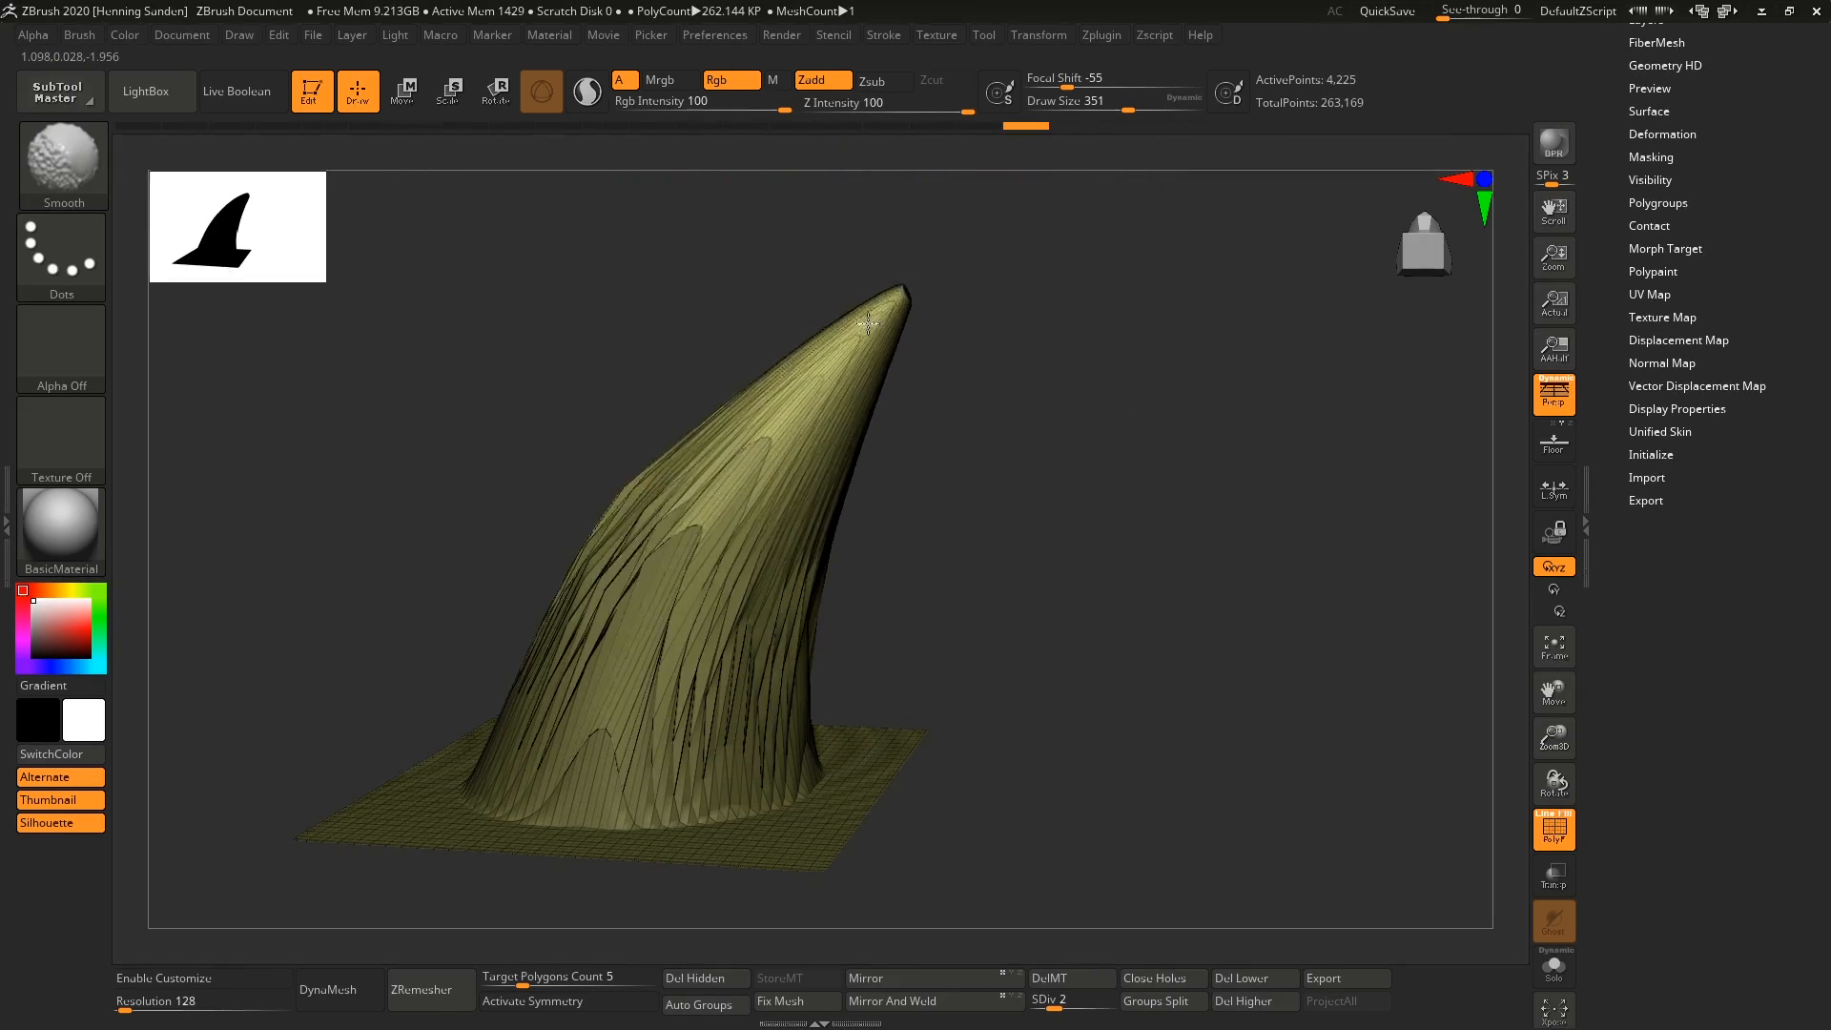
{"action": "left_click_drag", "start_coordinate": [868, 324], "coordinate": [747, 459], "text": "shift"}
{"action": "left_click_drag", "start_coordinate": [709, 560], "coordinate": [652, 732], "text": "shift"}
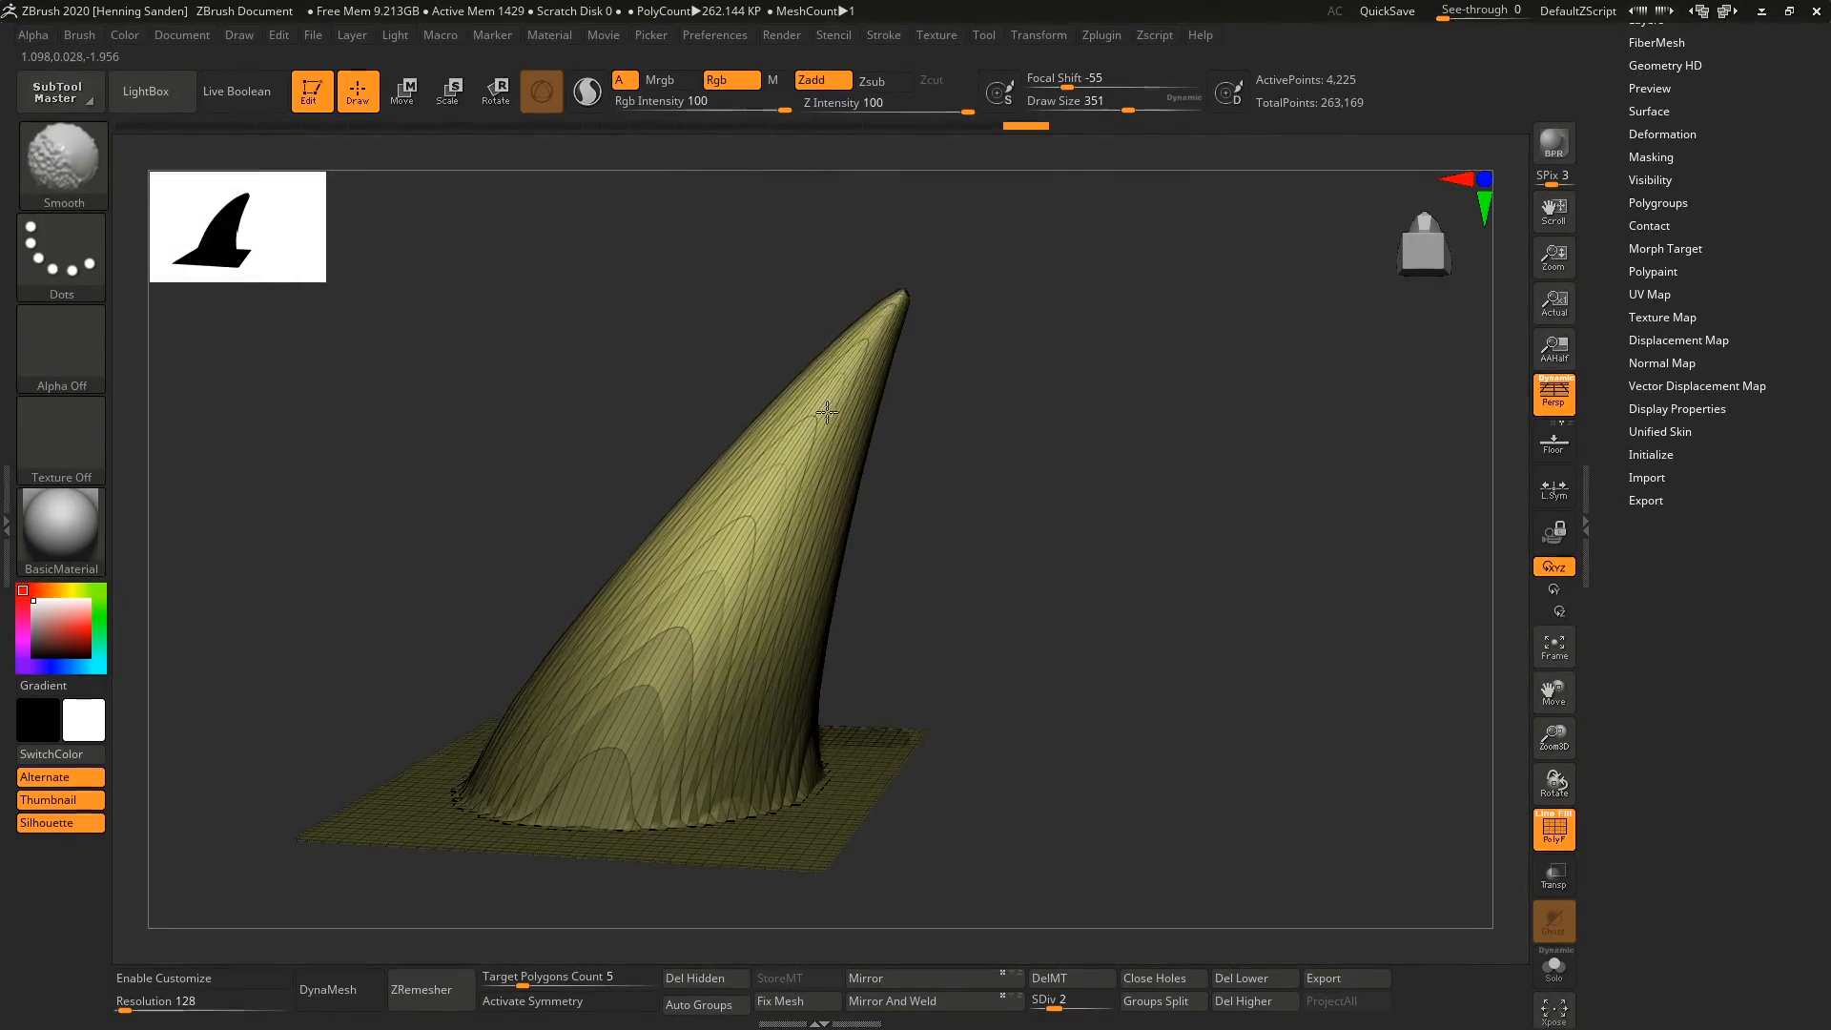
{"action": "mouse_move", "coordinate": [877, 367]}
{"action": "left_mouse_down", "text": "shift"}
{"action": "mouse_move", "coordinate": [793, 471]}
{"action": "mouse_move", "coordinate": [862, 358]}
{"action": "left_mouse_up", "text": "shift"}
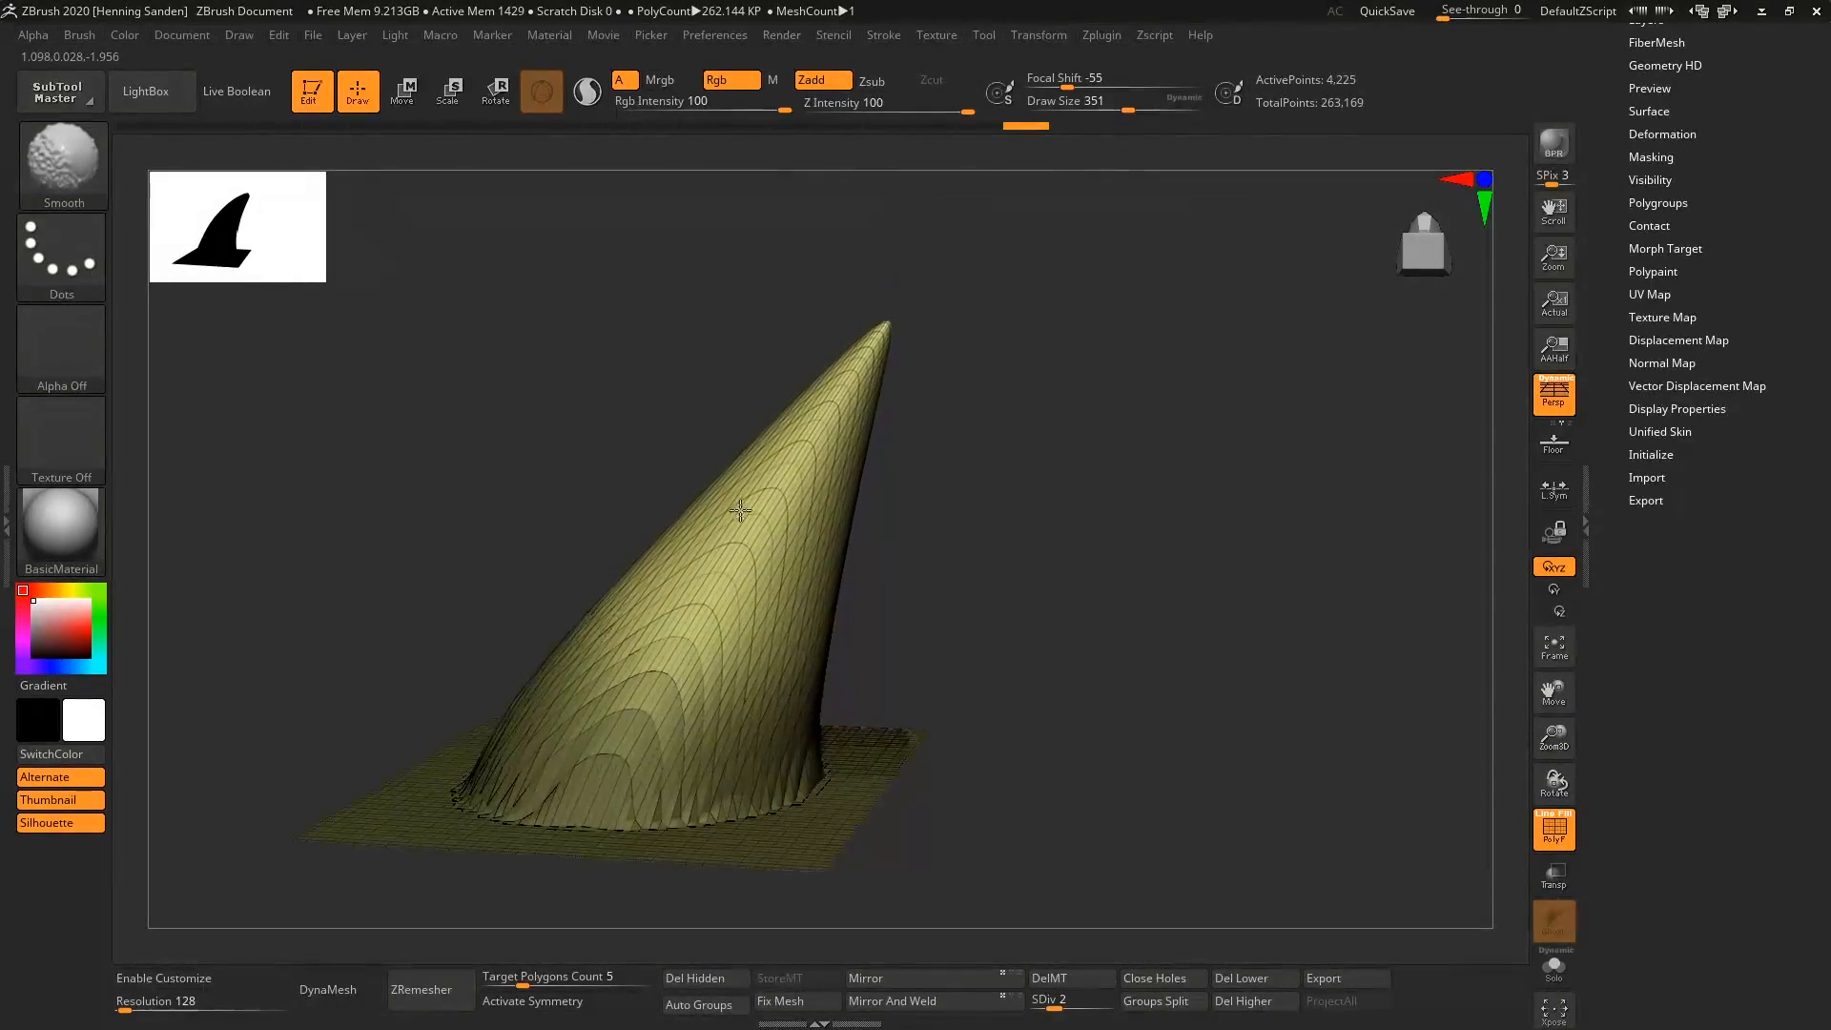
Refine the smoothing of the horn's lower half at subdivision level 3 and return to level 4.
{"action": "key", "text": "d"}
{"action": "key", "text": "d"}
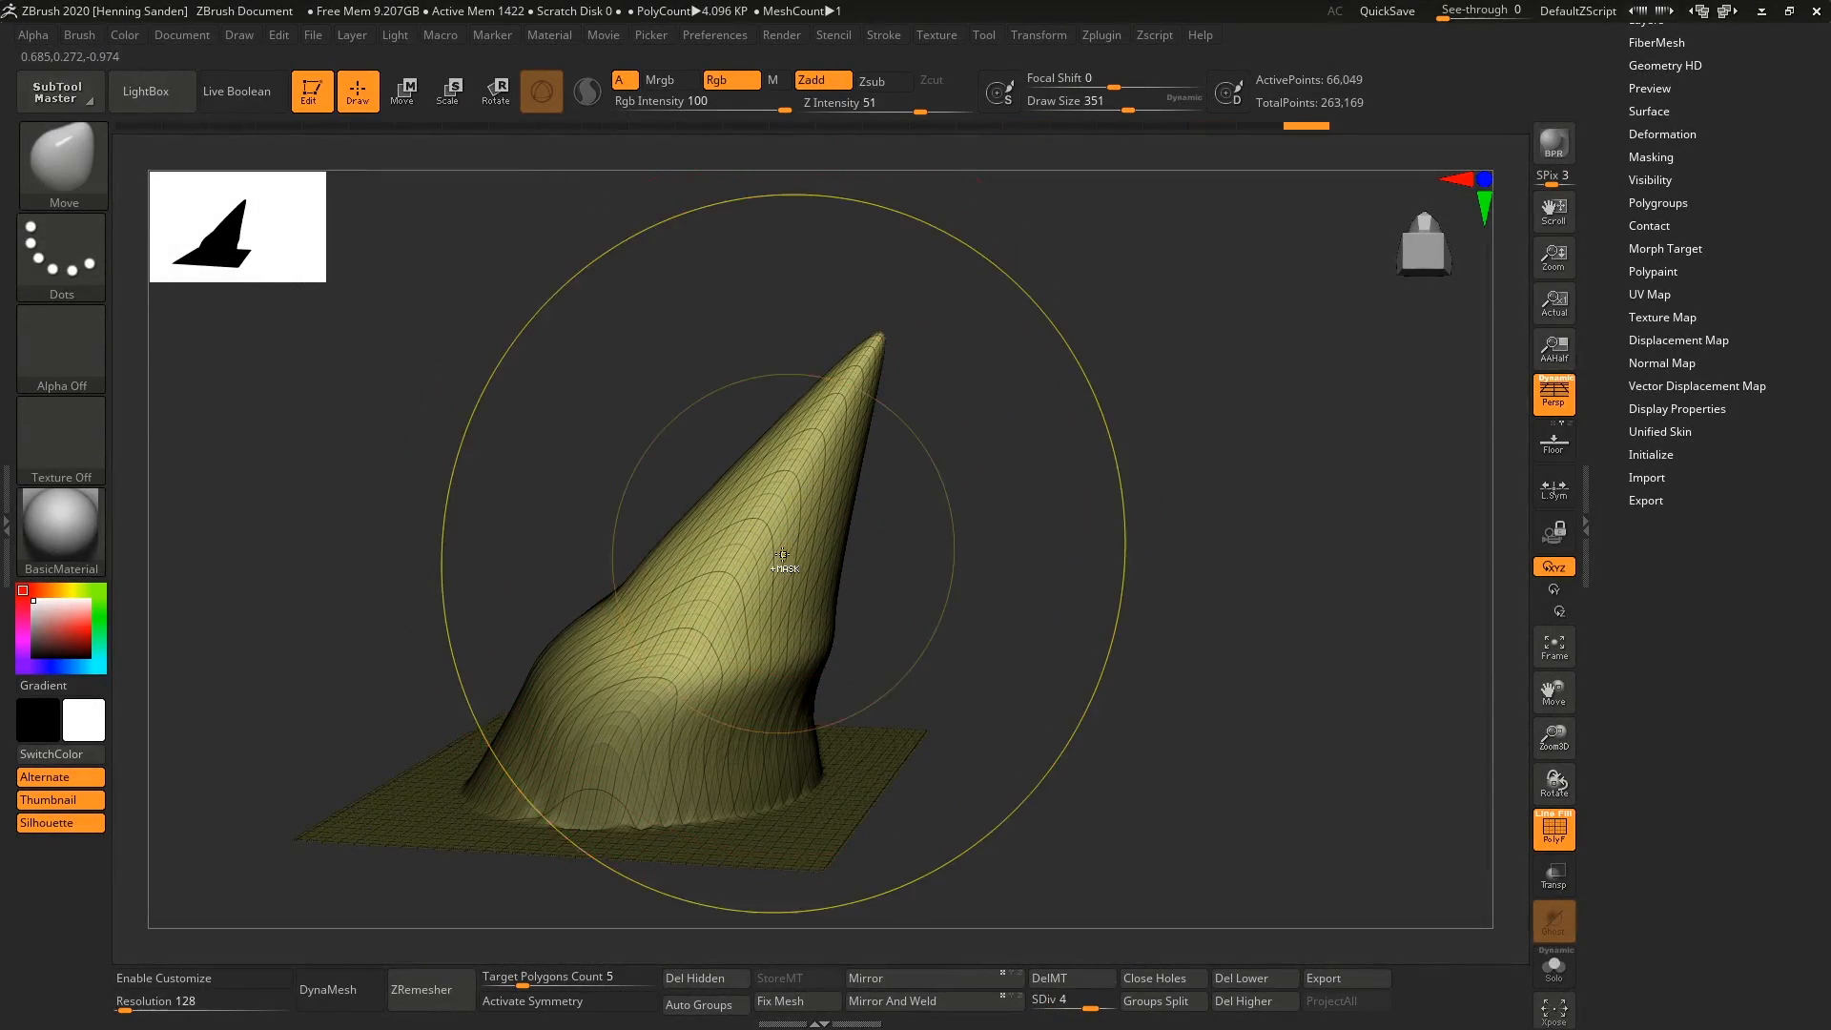
{"action": "key", "text": "shift+d"}
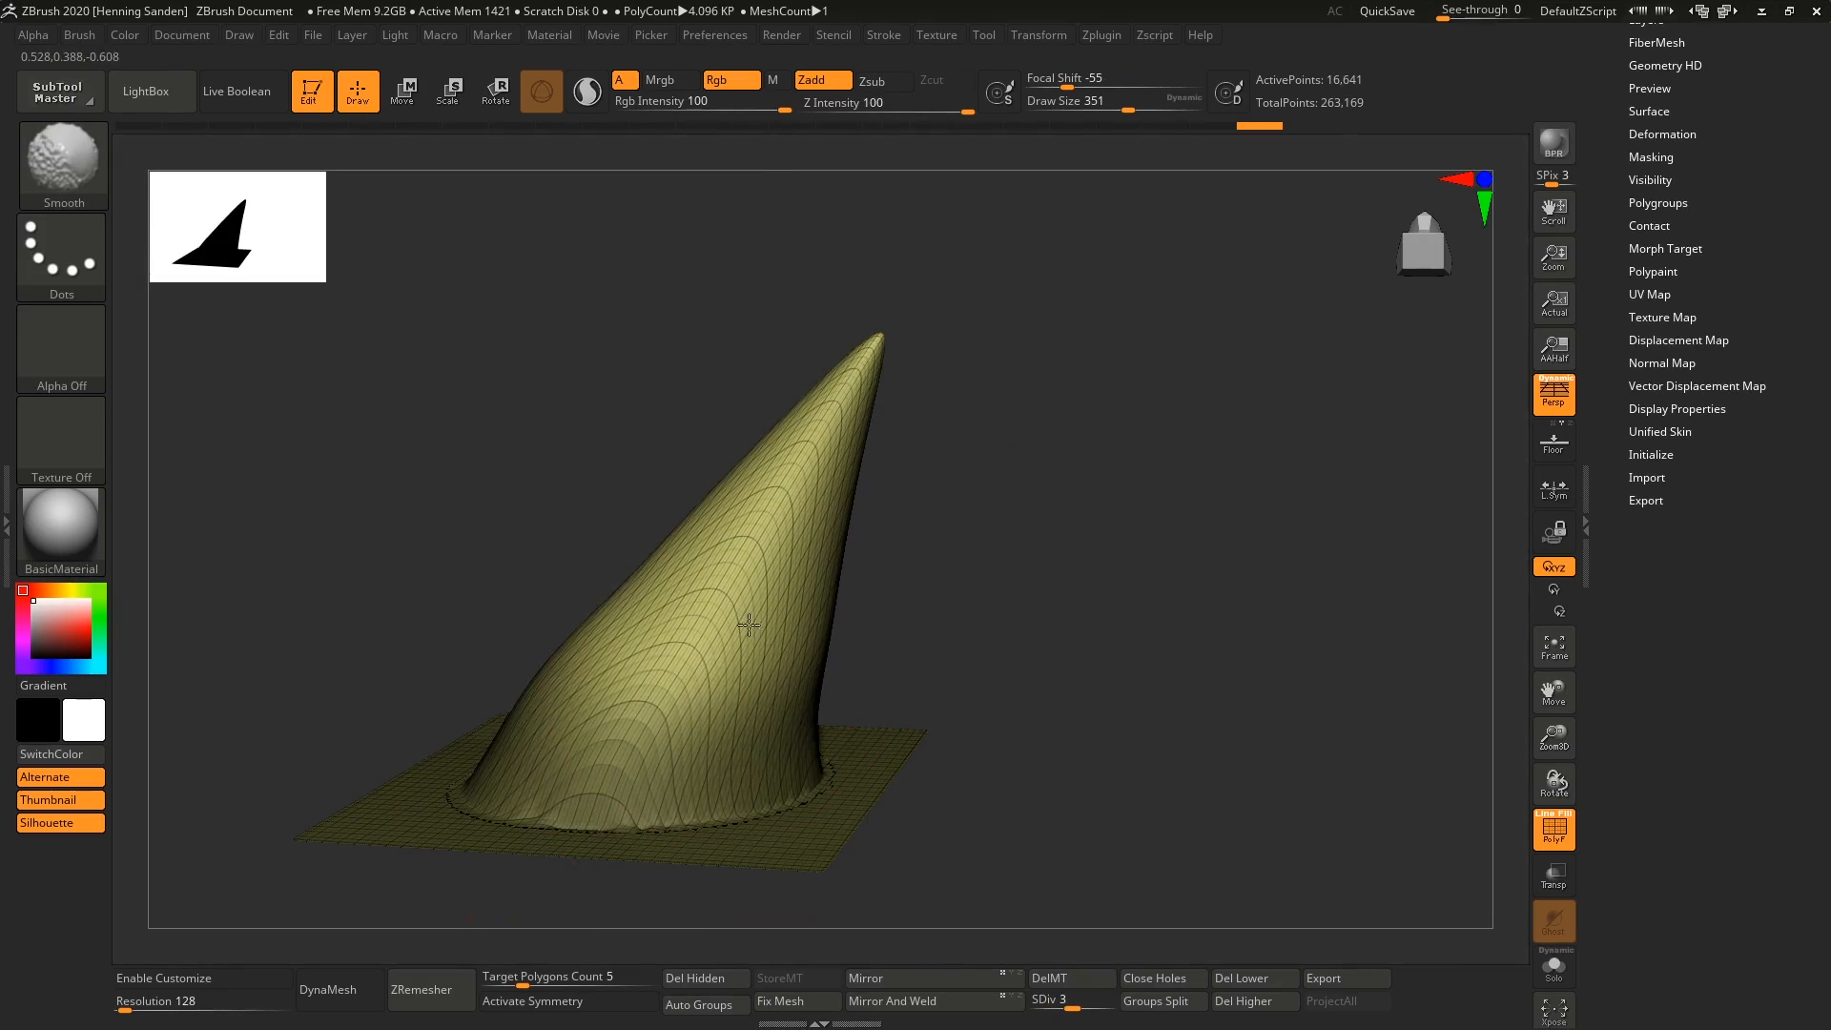
{"action": "key", "text": "d"}
{"action": "key", "text": "f"}
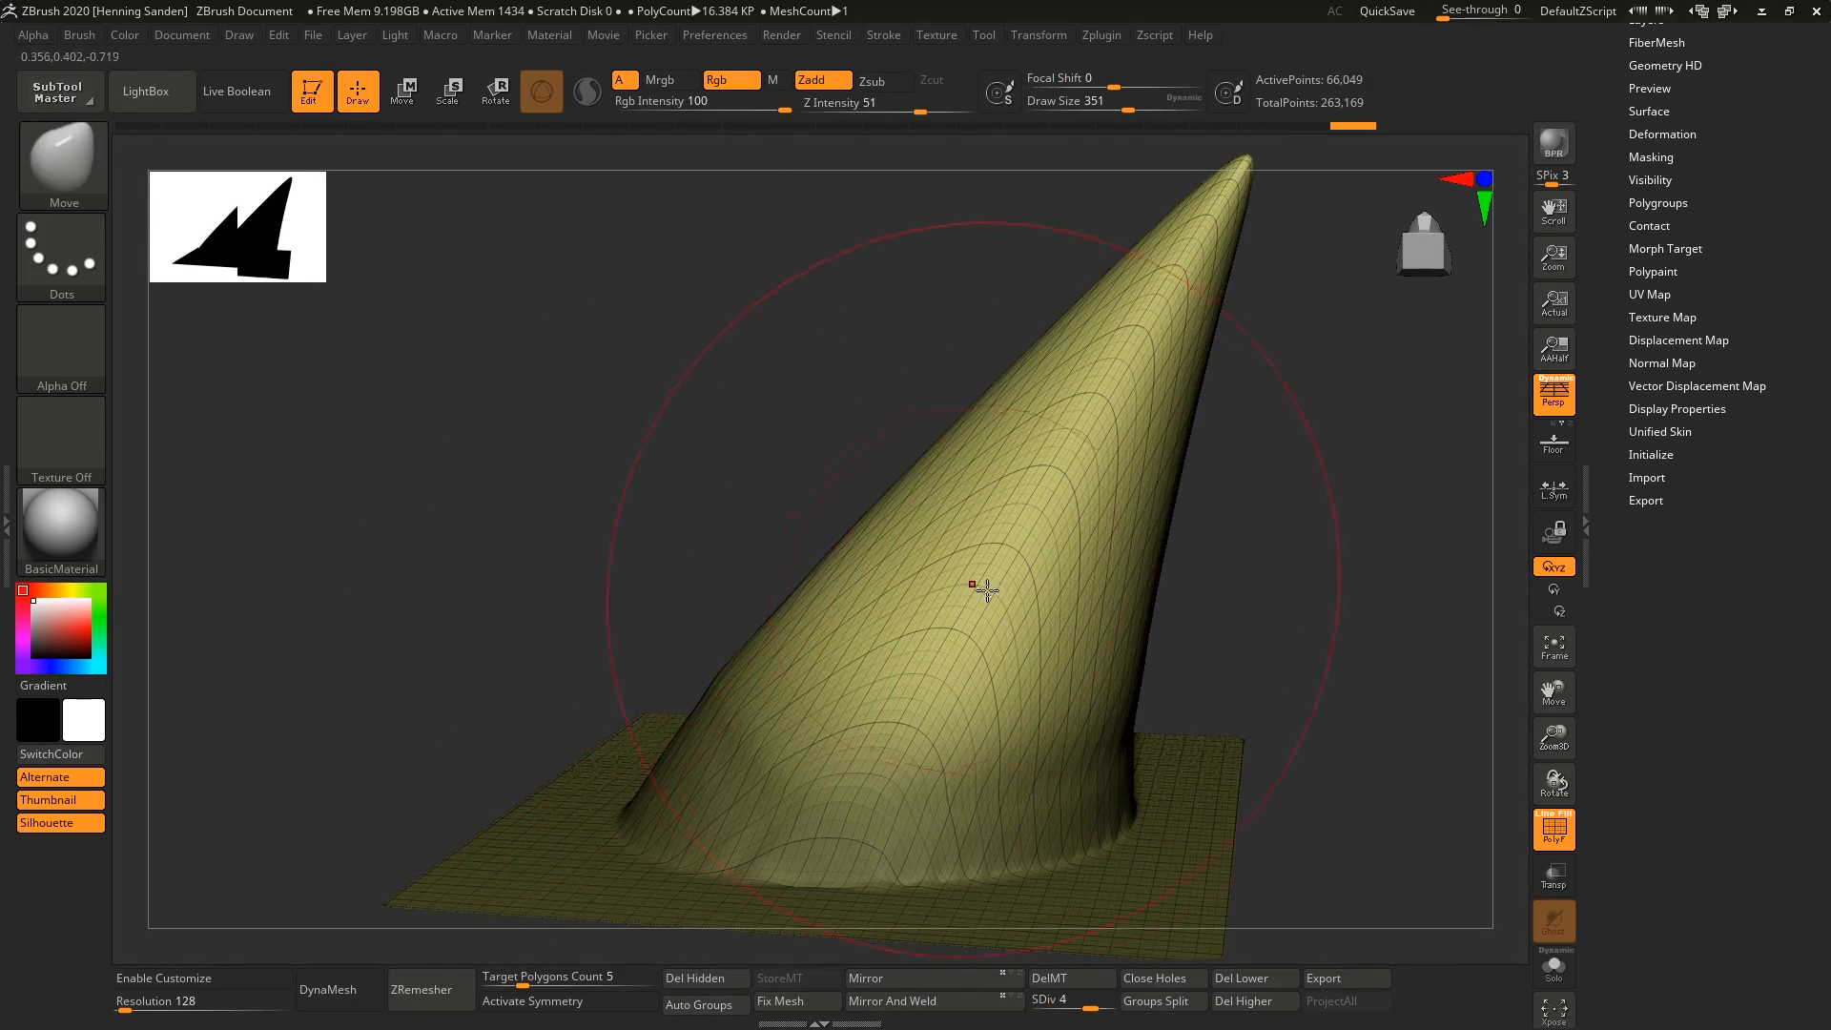
{"action": "right_click_drag", "start_coordinate": [987, 591], "coordinate": [1044, 668], "text": "ctrl"}
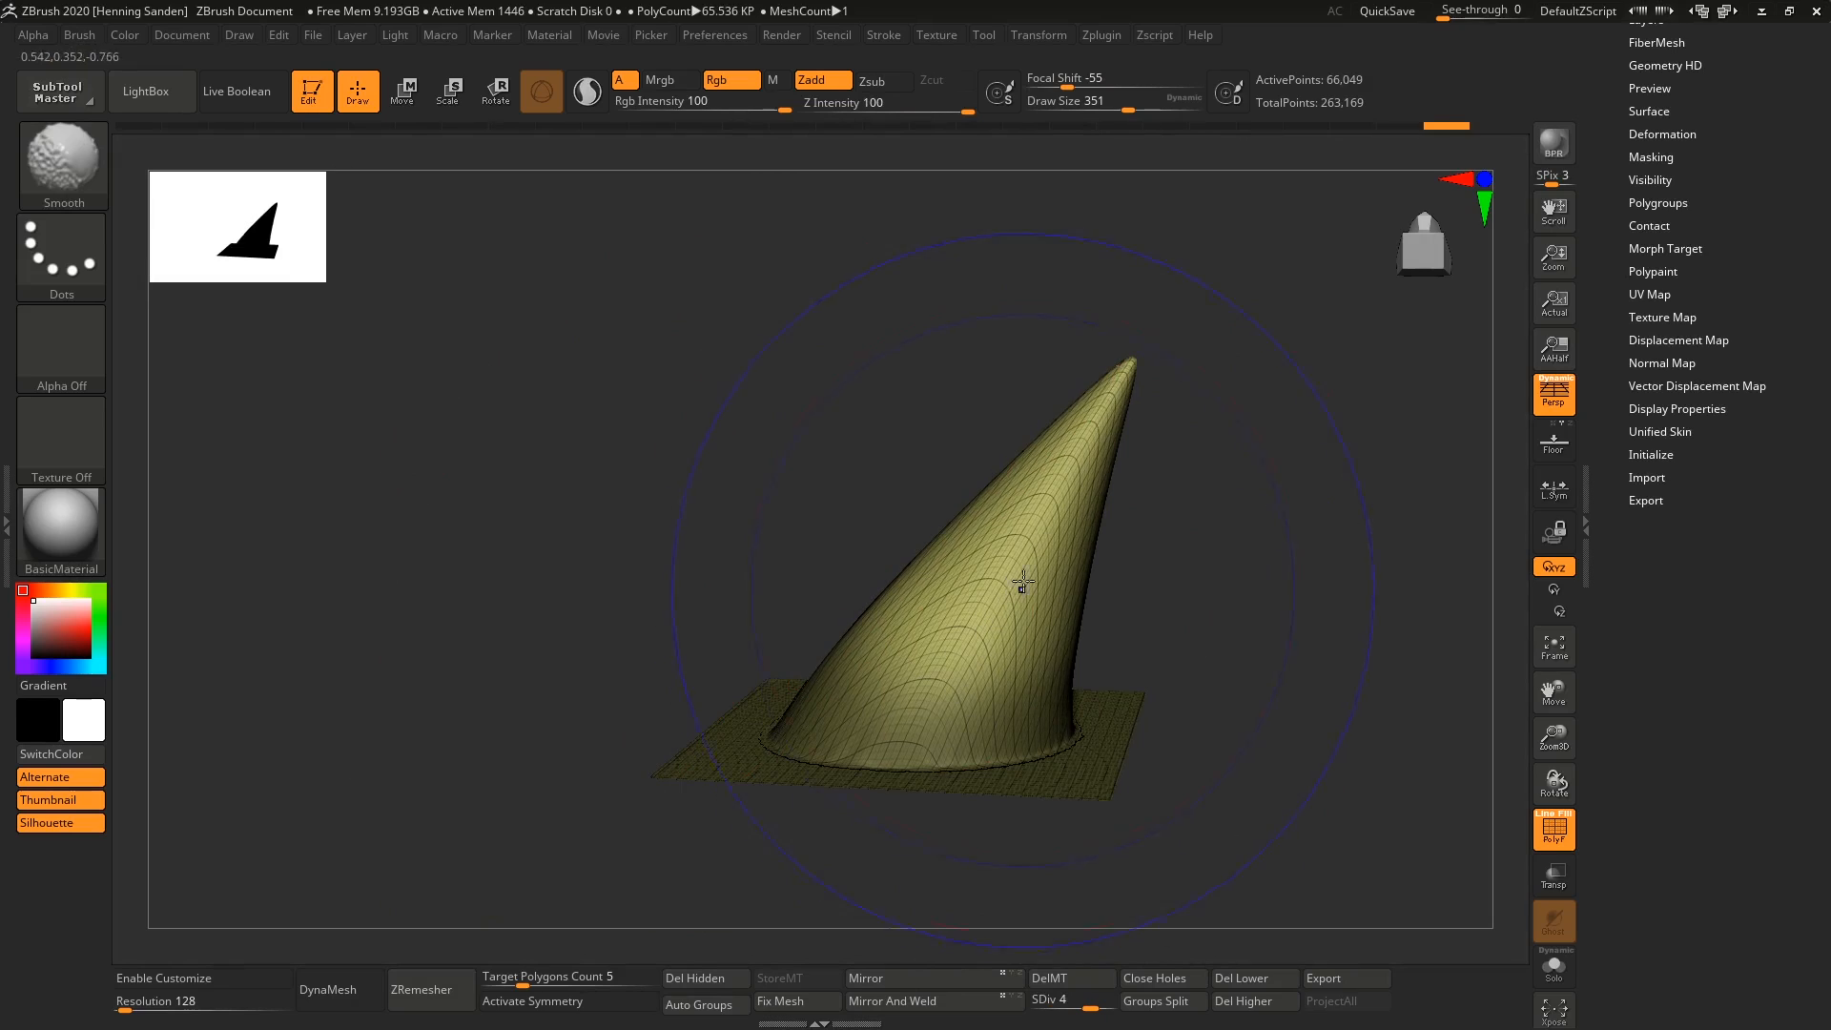
Hide the polyframe and smooth the rippled surface around the horn's base.
{"action": "key", "text": "shift+f"}
{"action": "mouse_move", "coordinate": [1022, 564]}
{"action": "right_mouse_down"}
{"action": "mouse_move", "coordinate": [924, 581]}
{"action": "mouse_move", "coordinate": [940, 617]}
{"action": "mouse_move", "coordinate": [942, 482]}
{"action": "right_mouse_up"}
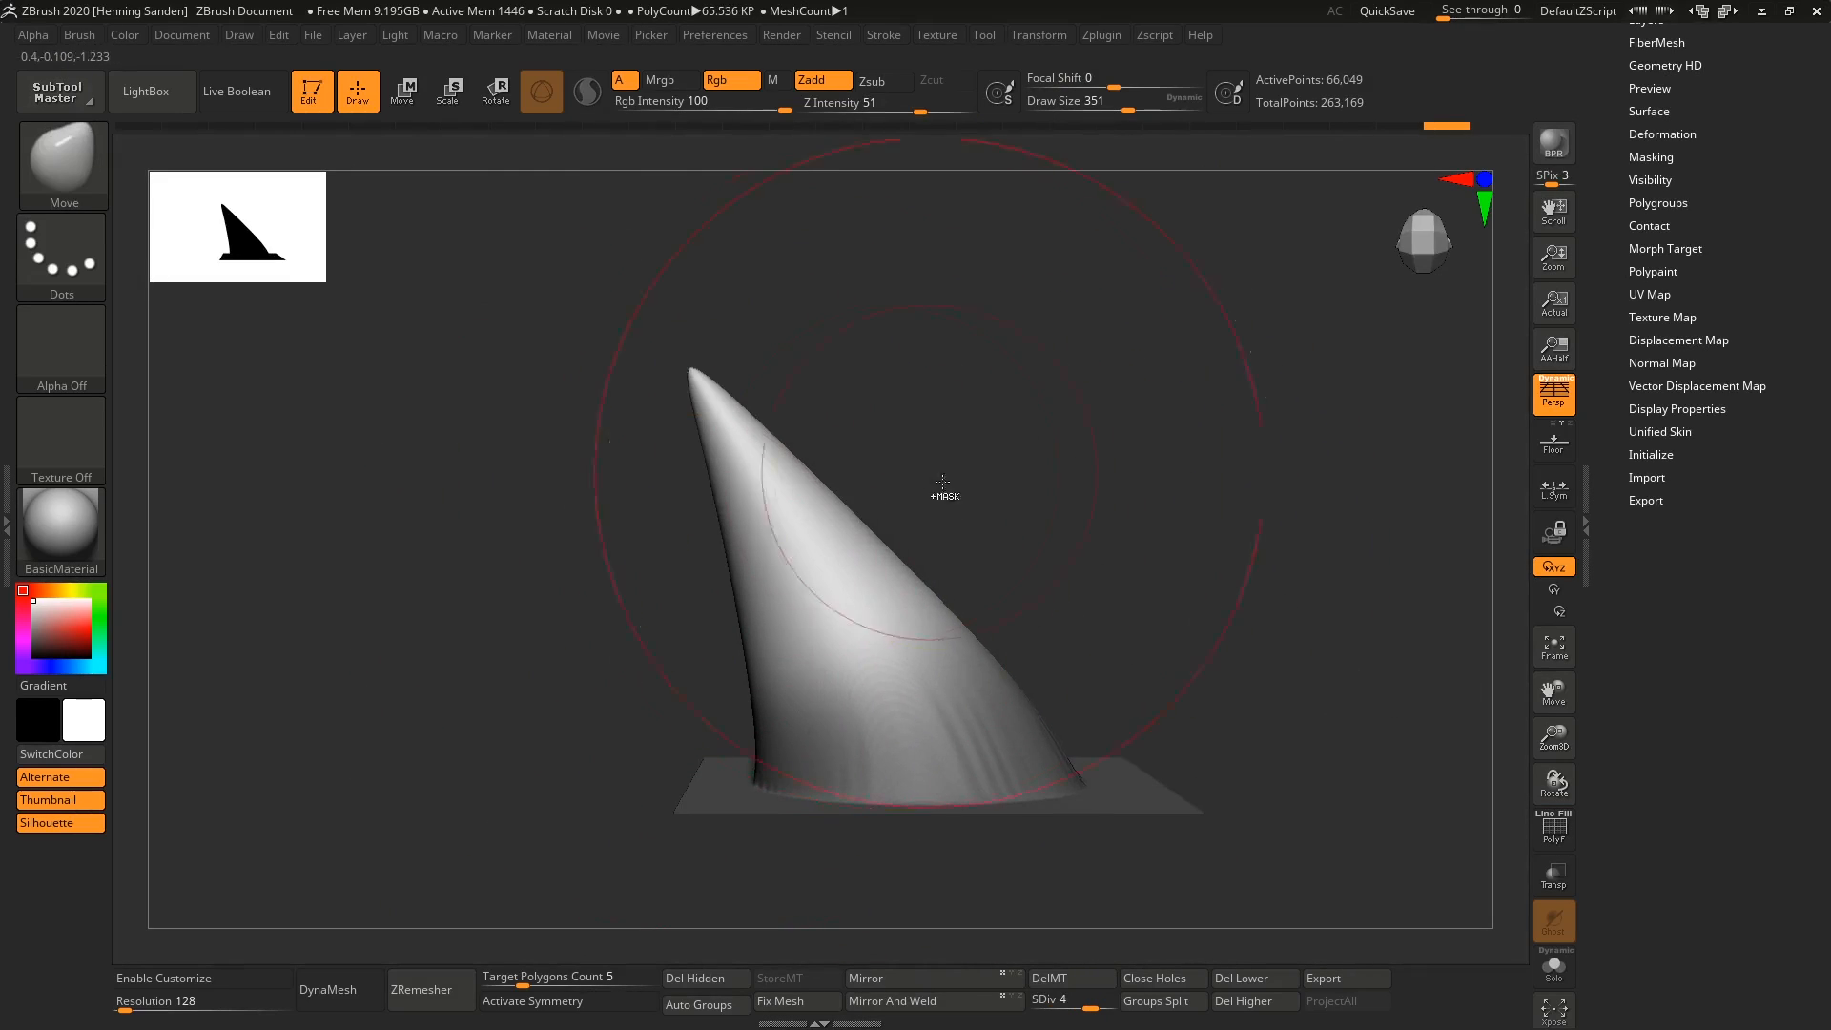
{"action": "key", "text": "shift"}
{"action": "right_click_drag", "start_coordinate": [827, 710], "coordinate": [911, 746]}
{"action": "left_click_drag", "start_coordinate": [1182, 404], "coordinate": [1203, 446], "text": "ctrl"}
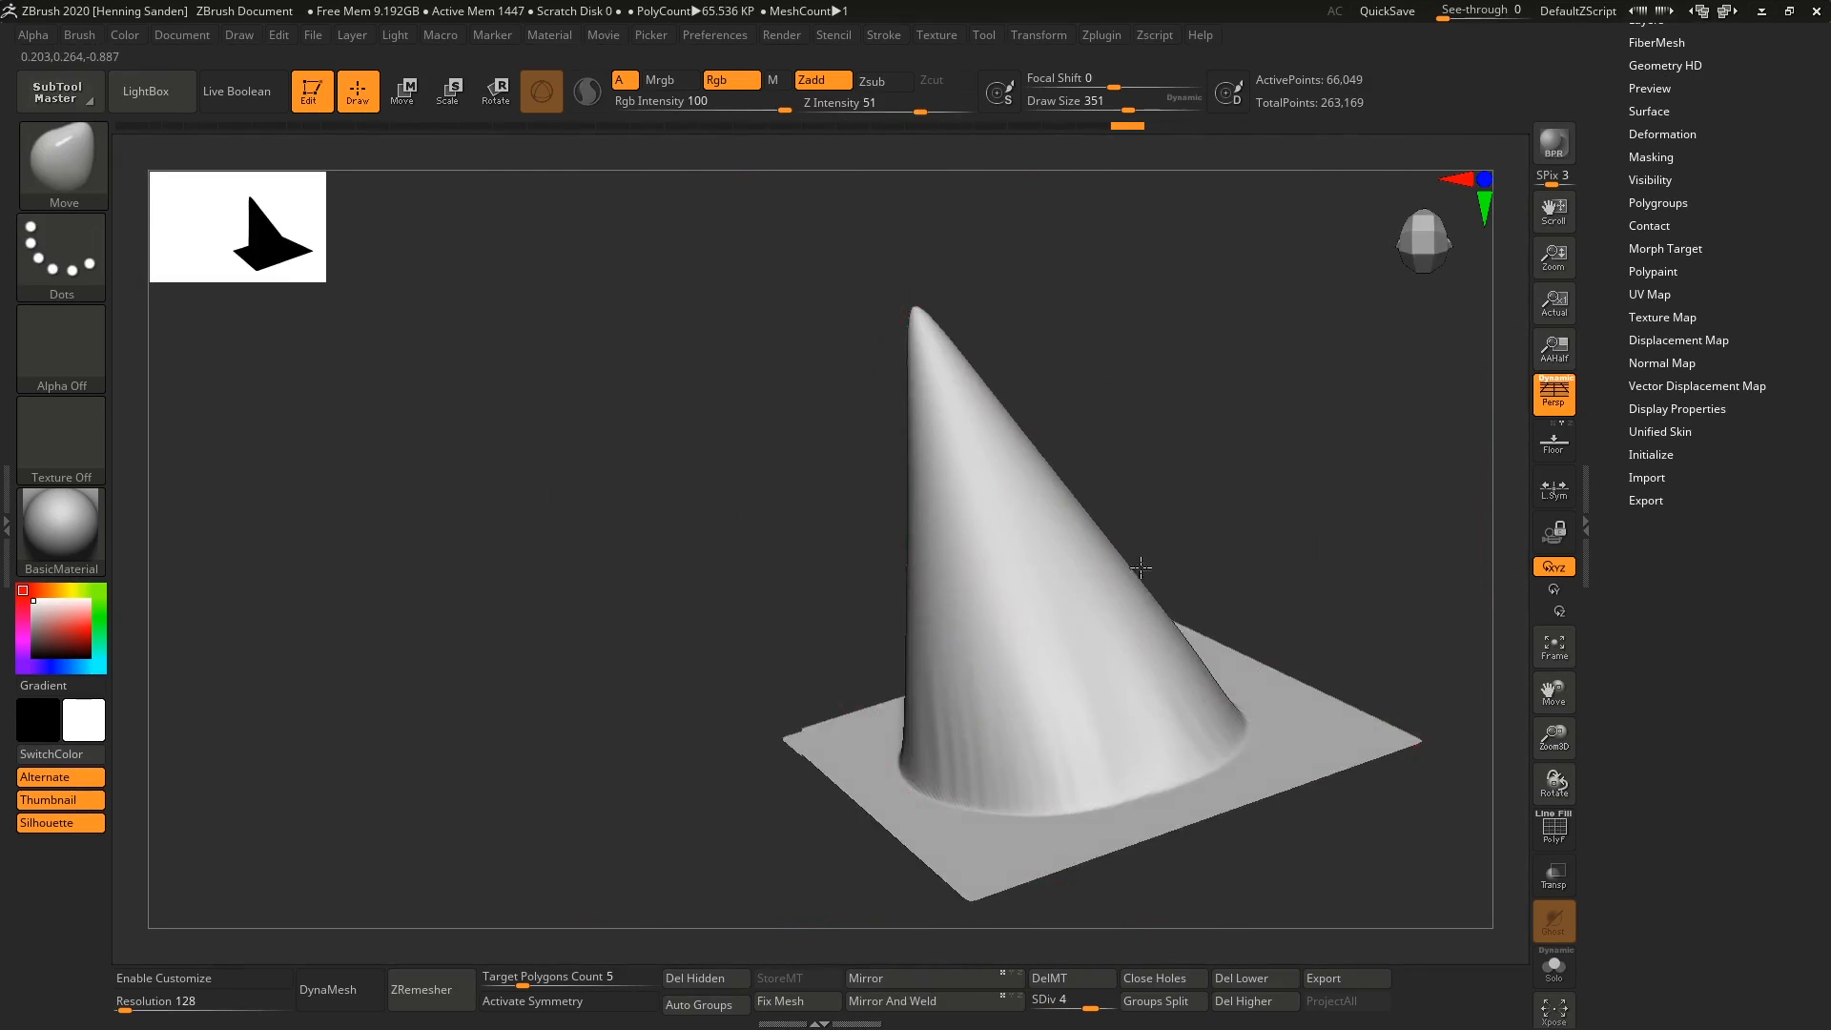
{"action": "mouse_move", "coordinate": [1144, 564]}
{"action": "right_mouse_down"}
{"action": "mouse_move", "coordinate": [1062, 564]}
{"action": "mouse_move", "coordinate": [1181, 584]}
{"action": "mouse_move", "coordinate": [1225, 703]}
{"action": "mouse_move", "coordinate": [1006, 618]}
{"action": "mouse_move", "coordinate": [941, 749]}
{"action": "right_mouse_up"}
Select the ClayBuildup brush with a draw size of 44 and Alpha 06.
{"action": "key", "text": "b"}
{"action": "key", "text": "c"}
{"action": "key", "text": "b"}
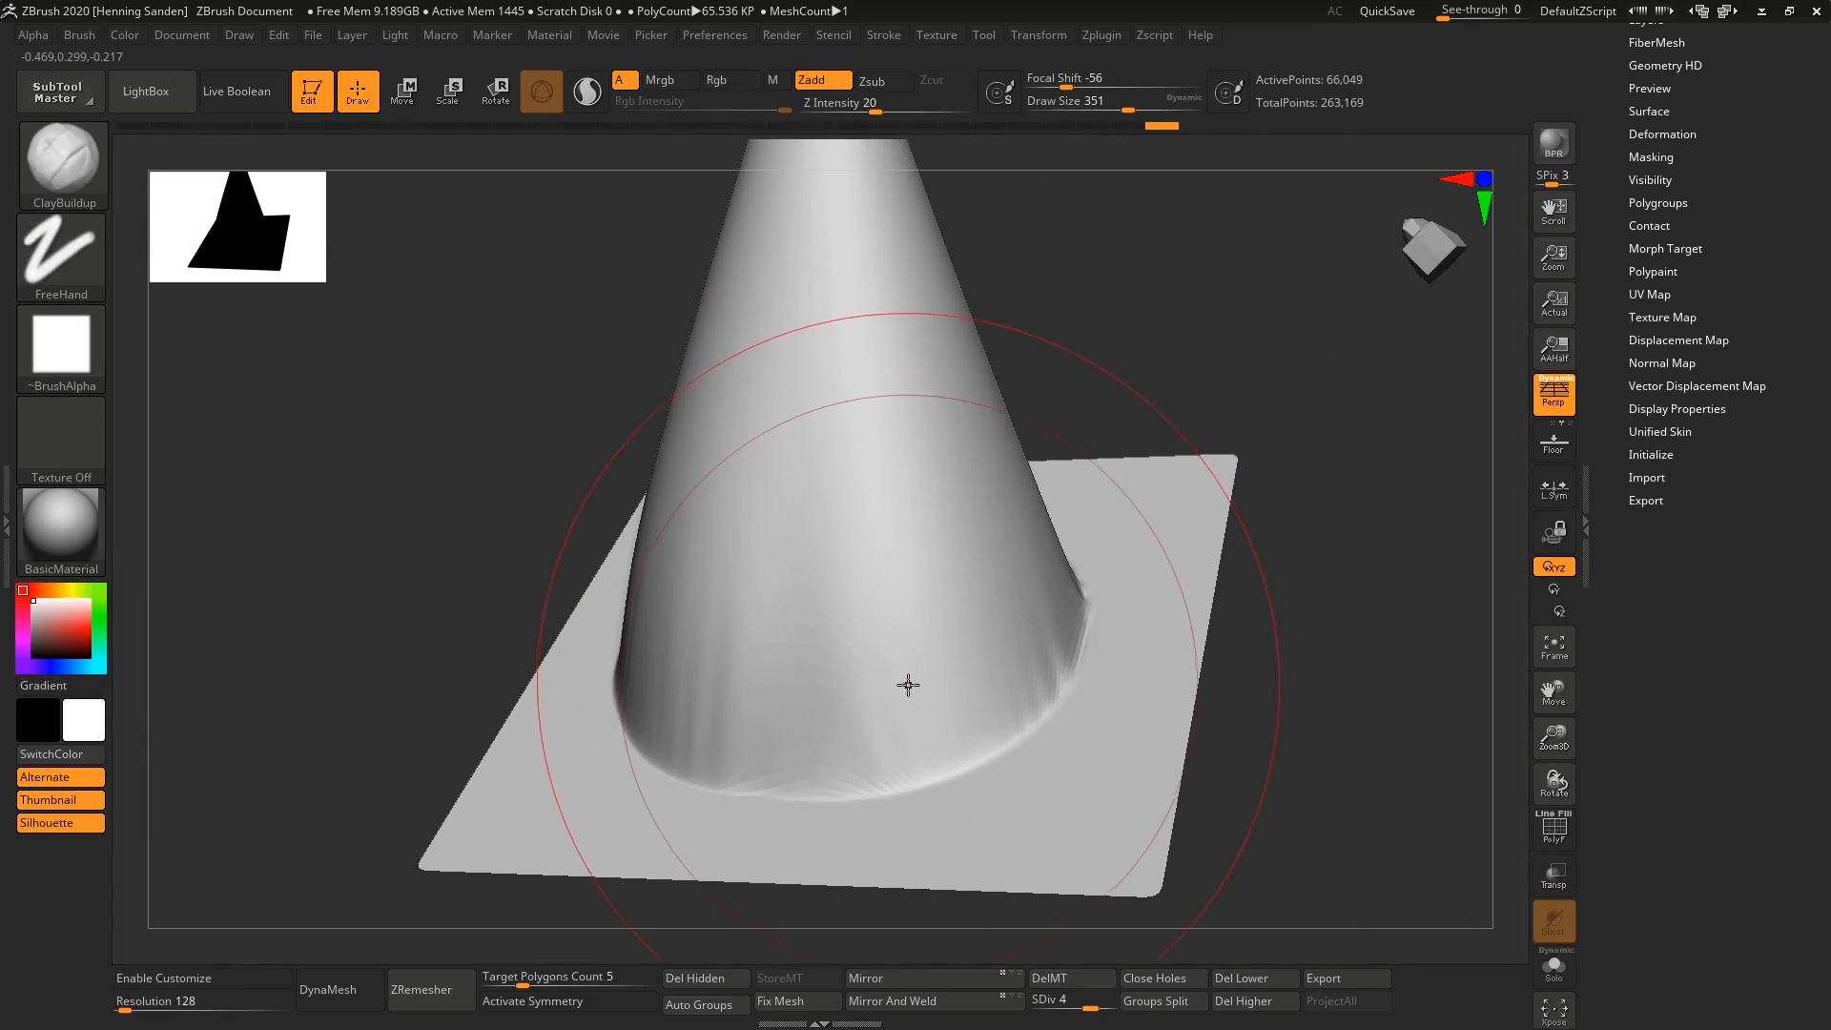
{"action": "key", "text": "s"}
{"action": "left_click_drag", "start_coordinate": [908, 684], "coordinate": [847, 687]}
{"action": "left_click", "coordinate": [65, 364]}
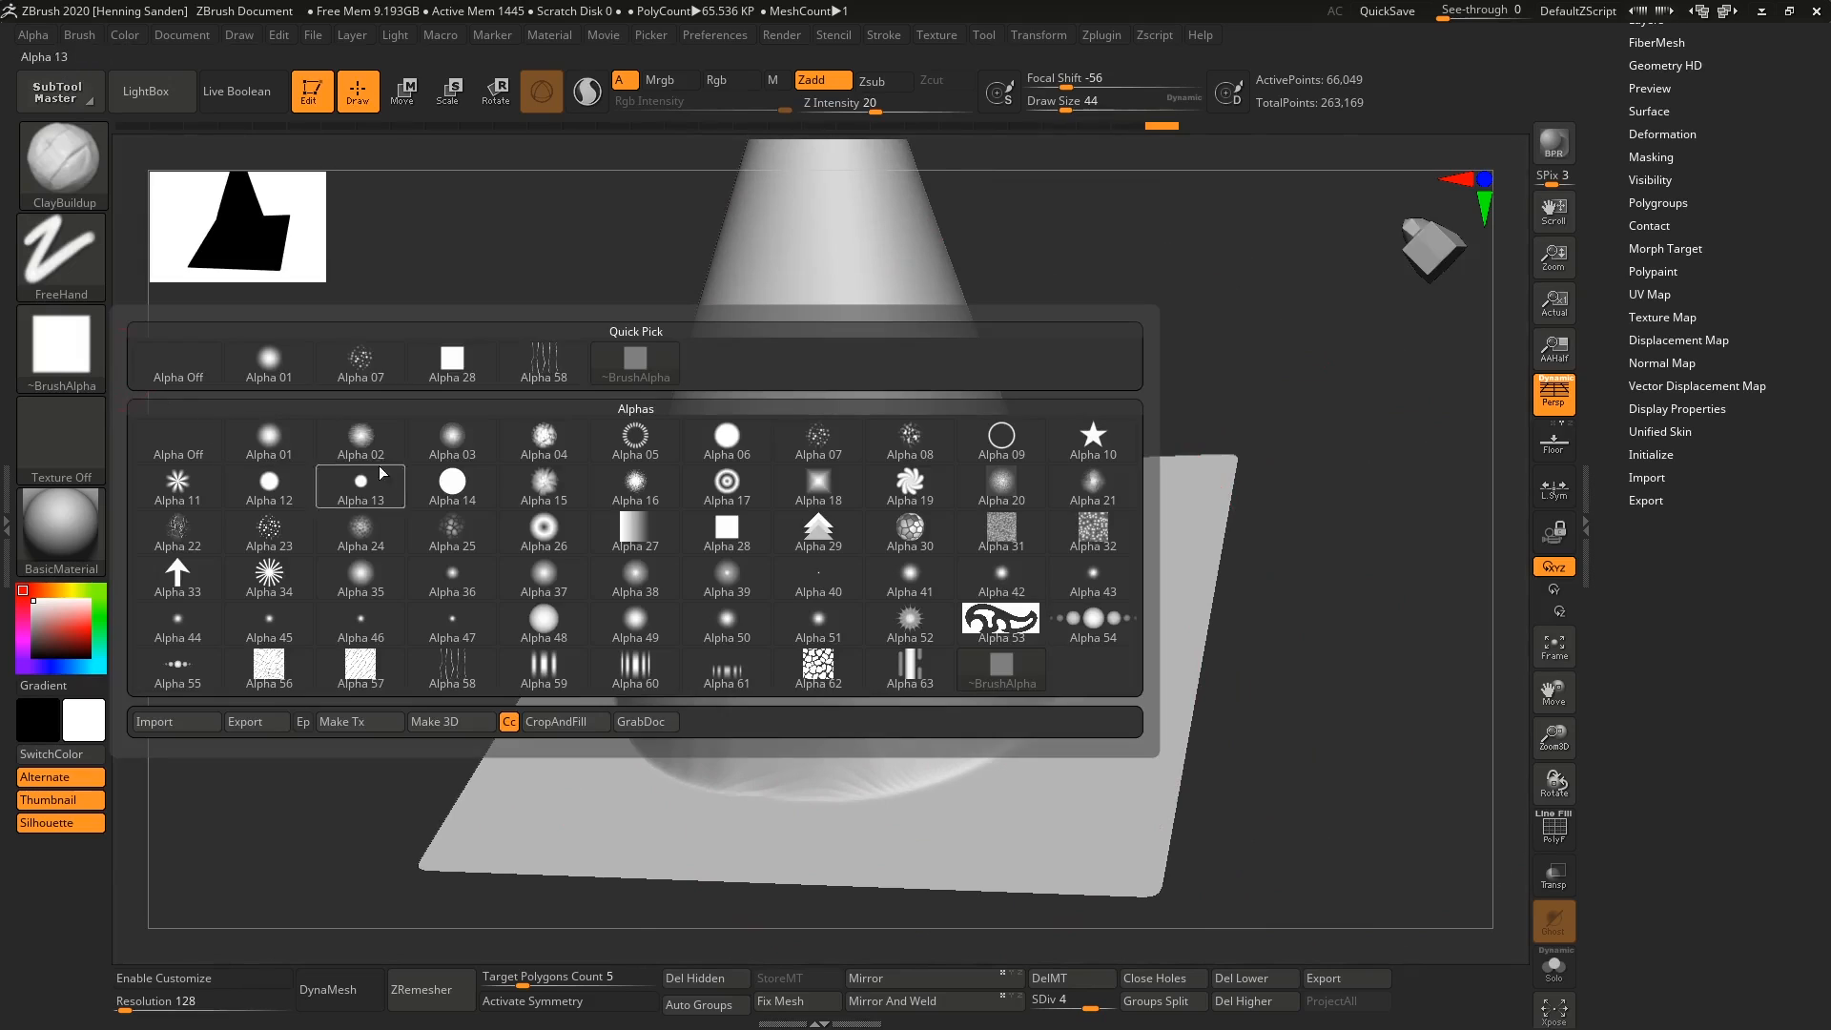
{"action": "left_click", "coordinate": [724, 443]}
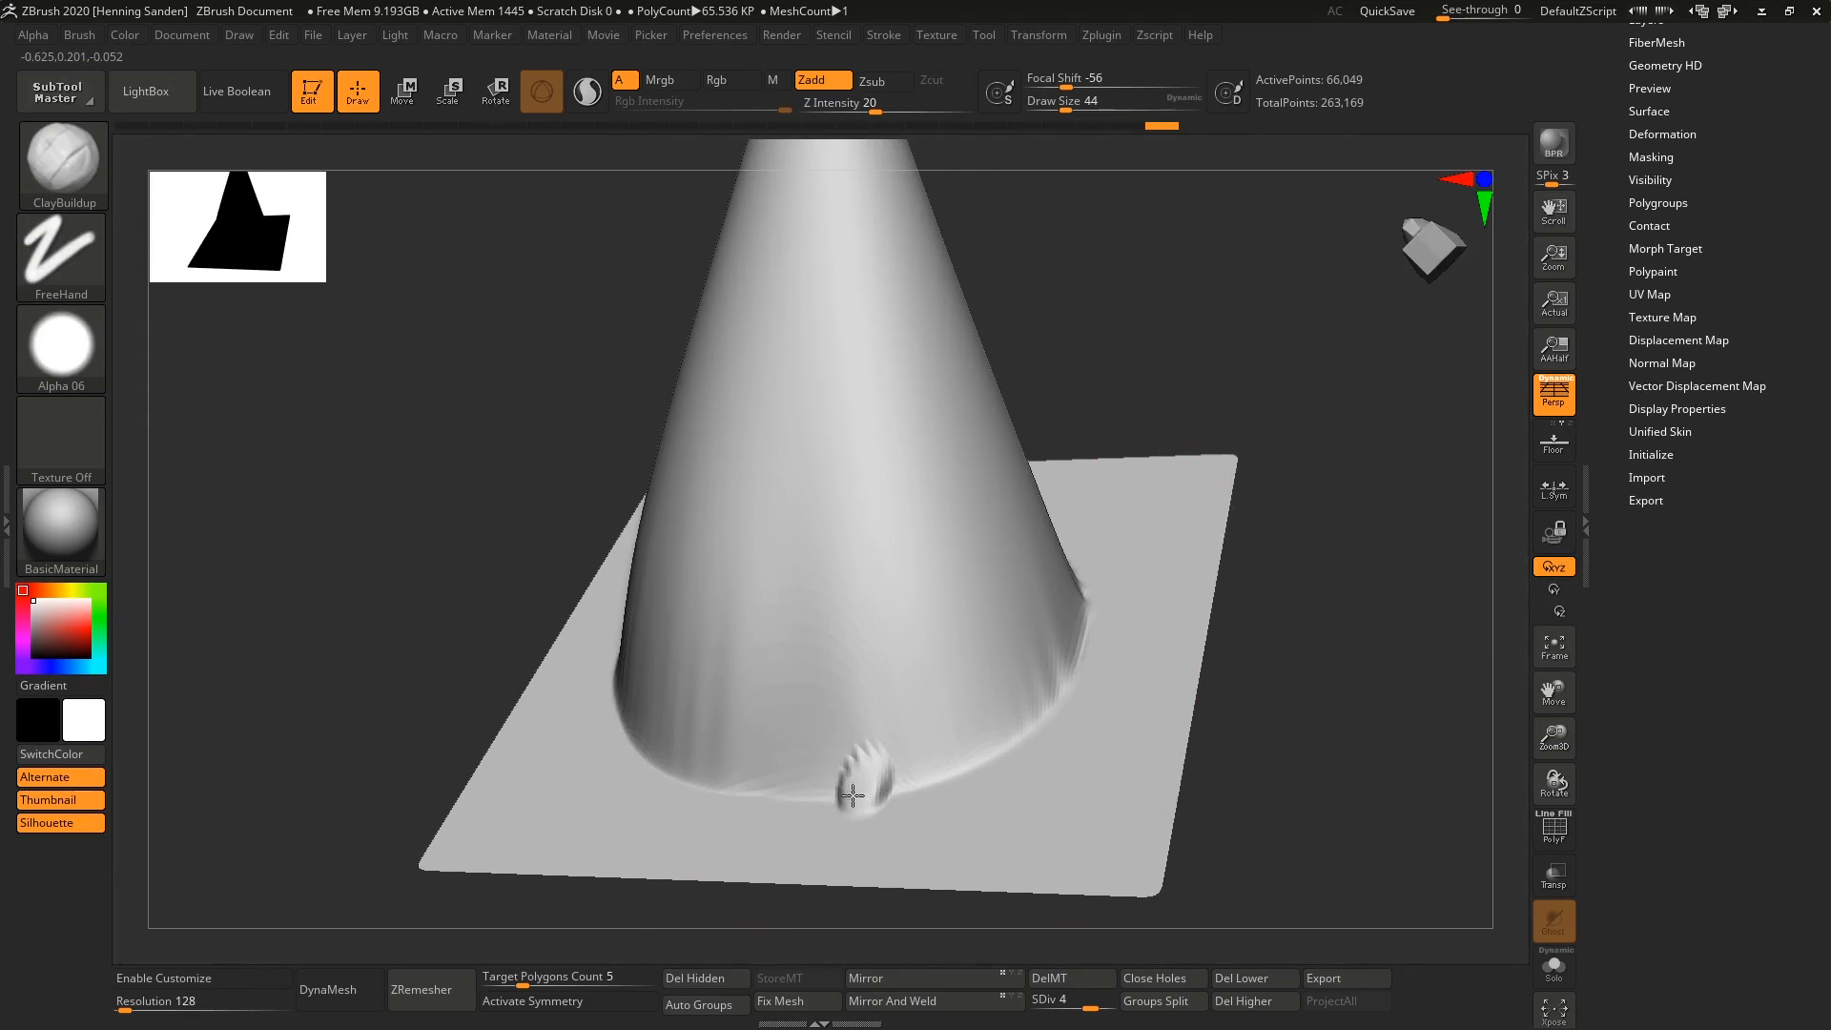
Sculpt small rounded lumps along the front edge where the horn meets the plane.
{"action": "left_click_drag", "start_coordinate": [788, 794], "coordinate": [780, 797]}
{"action": "right_click_drag", "start_coordinate": [739, 769], "coordinate": [769, 805]}
{"action": "left_click_drag", "start_coordinate": [768, 805], "coordinate": [630, 757]}
{"action": "key", "text": "bracketright"}
{"action": "key", "text": "bracketright"}
{"action": "right_click_drag", "start_coordinate": [611, 699], "coordinate": [624, 706]}
Continue the ring of rounded lumps around the rest of the horn's base with a draw size of 39.
{"action": "key", "text": "s"}
{"action": "left_click_drag", "start_coordinate": [623, 704], "coordinate": [611, 704]}
{"action": "left_click_drag", "start_coordinate": [611, 742], "coordinate": [557, 675]}
{"action": "right_click_drag", "start_coordinate": [517, 660], "coordinate": [456, 501]}
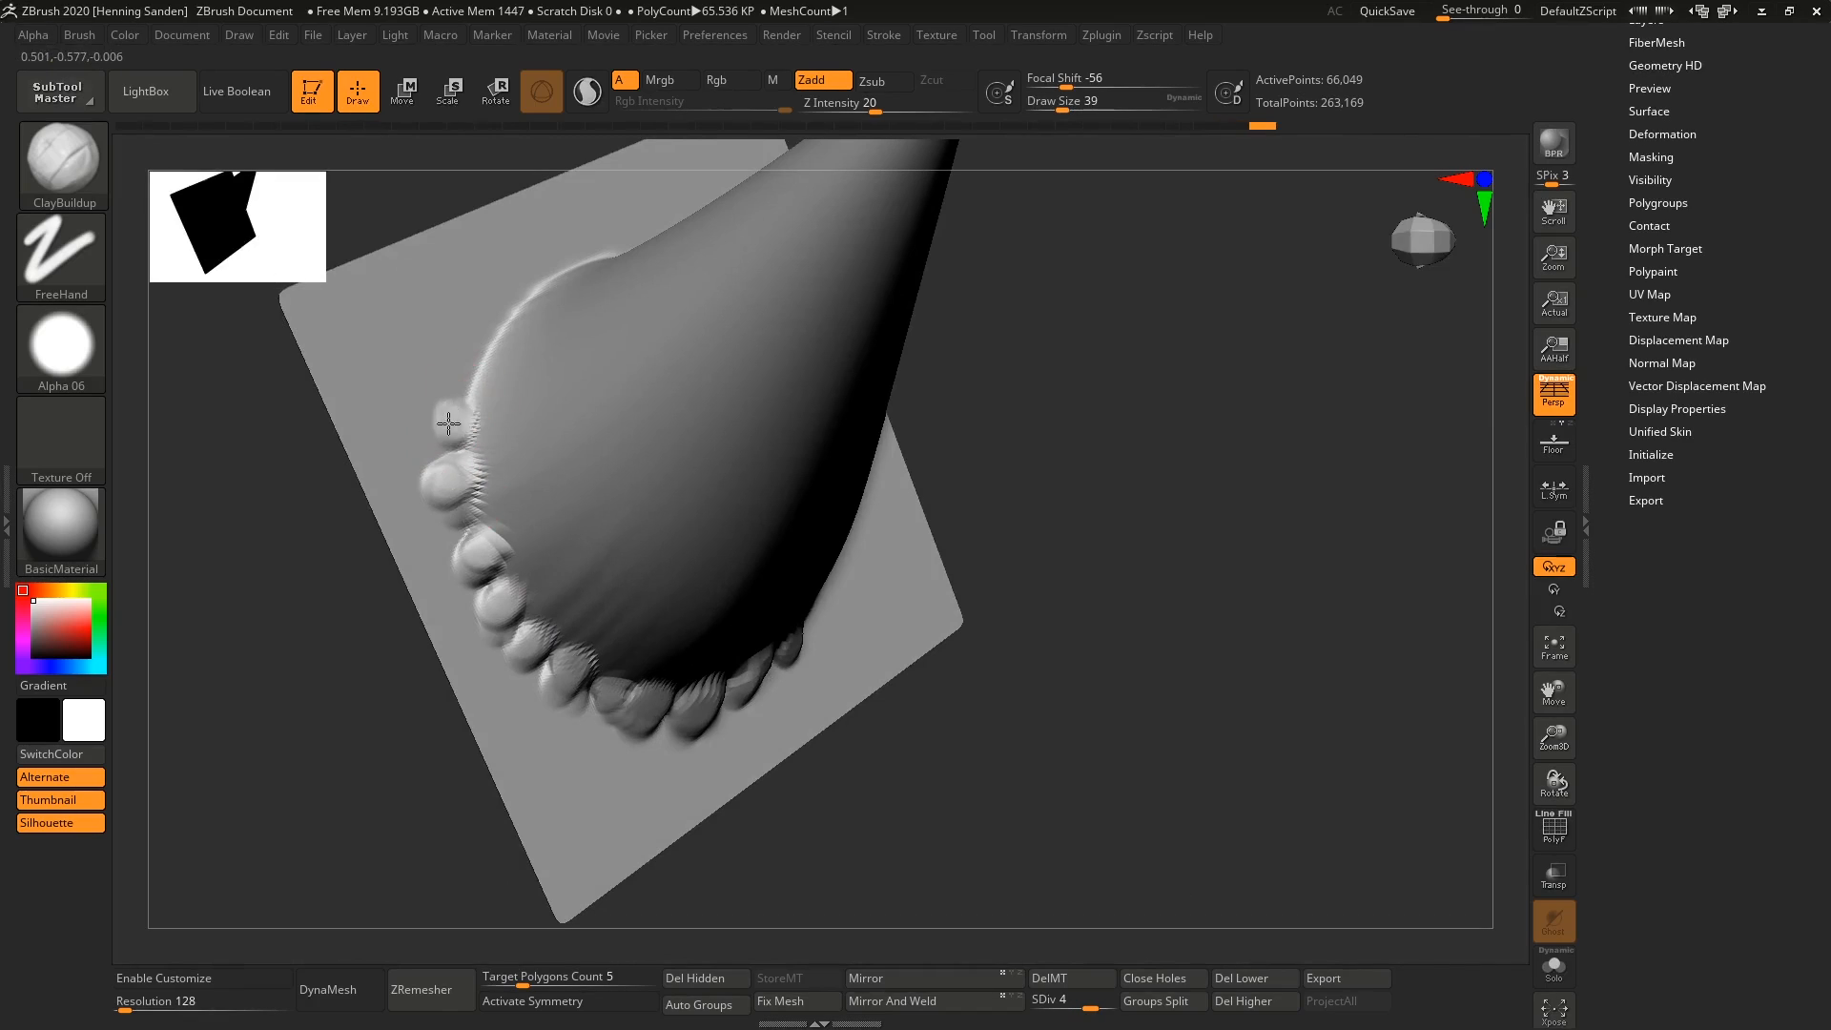
{"action": "mouse_move", "coordinate": [448, 422]}
{"action": "right_mouse_down"}
{"action": "mouse_move", "coordinate": [482, 491]}
{"action": "mouse_move", "coordinate": [515, 439]}
{"action": "right_mouse_up"}
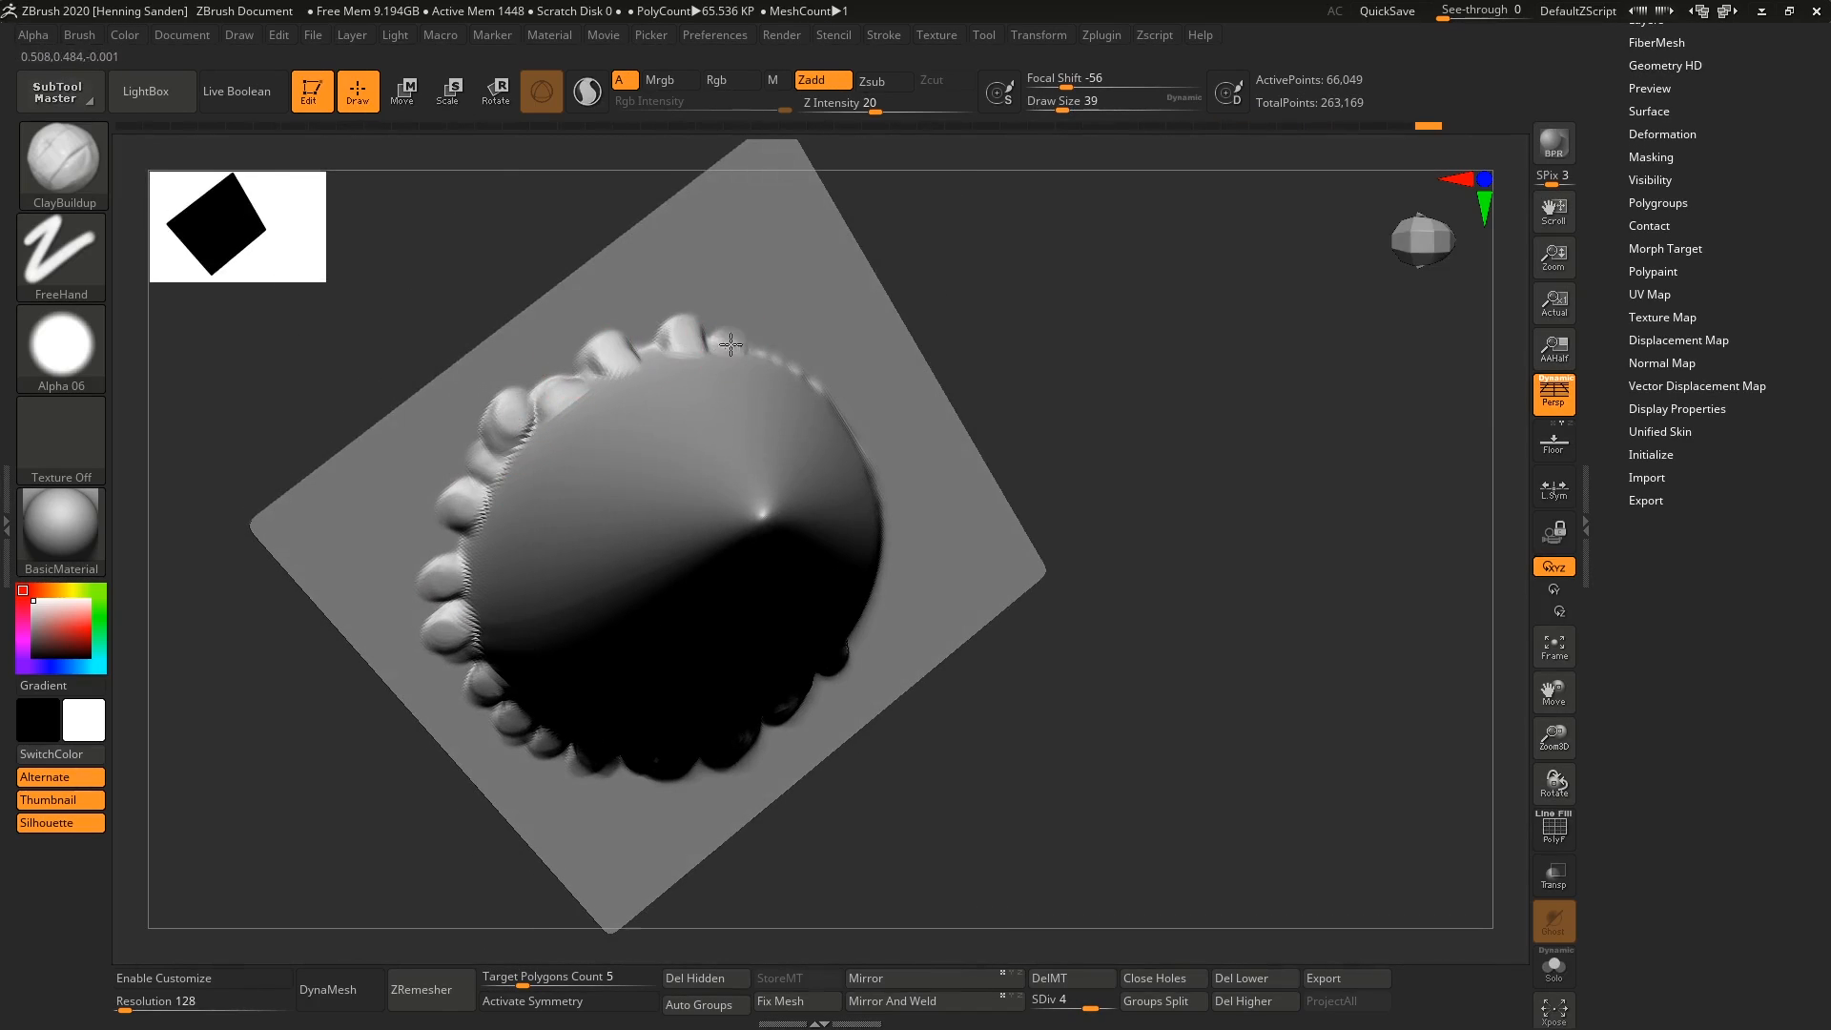
{"action": "right_click_drag", "start_coordinate": [730, 345], "coordinate": [669, 368]}
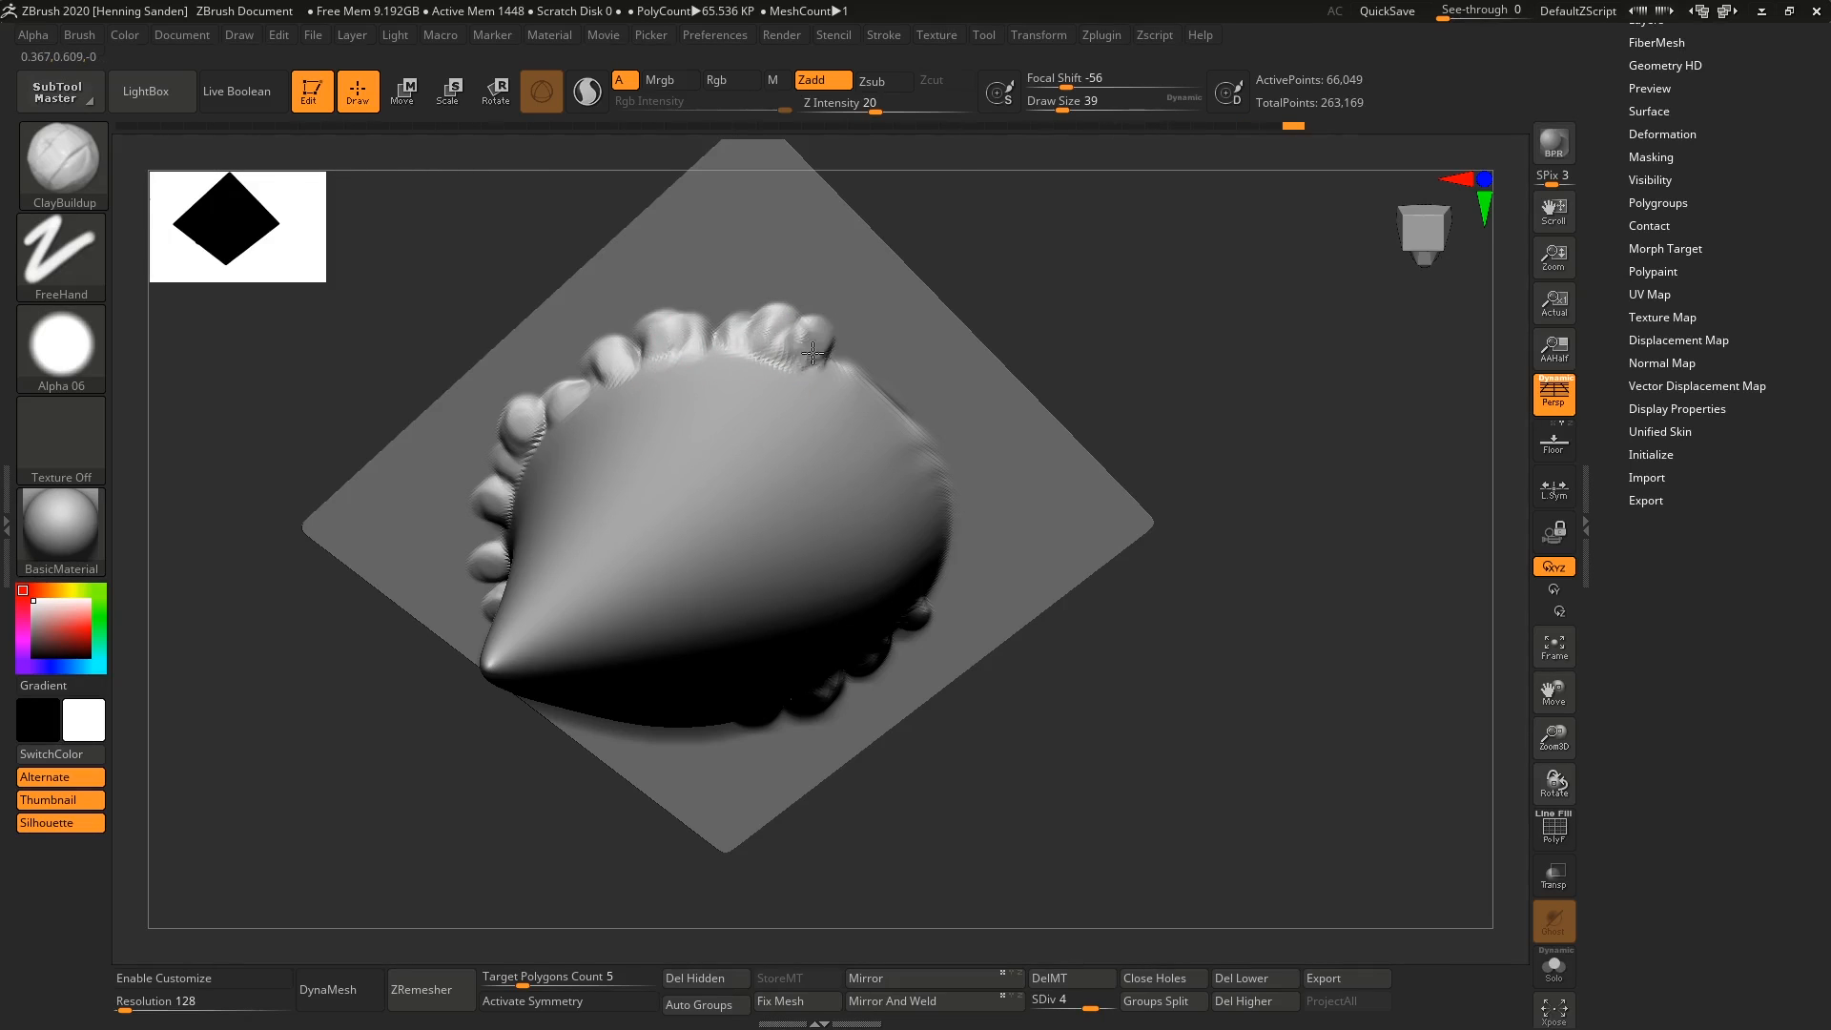
{"action": "right_click_drag", "start_coordinate": [812, 353], "coordinate": [826, 359]}
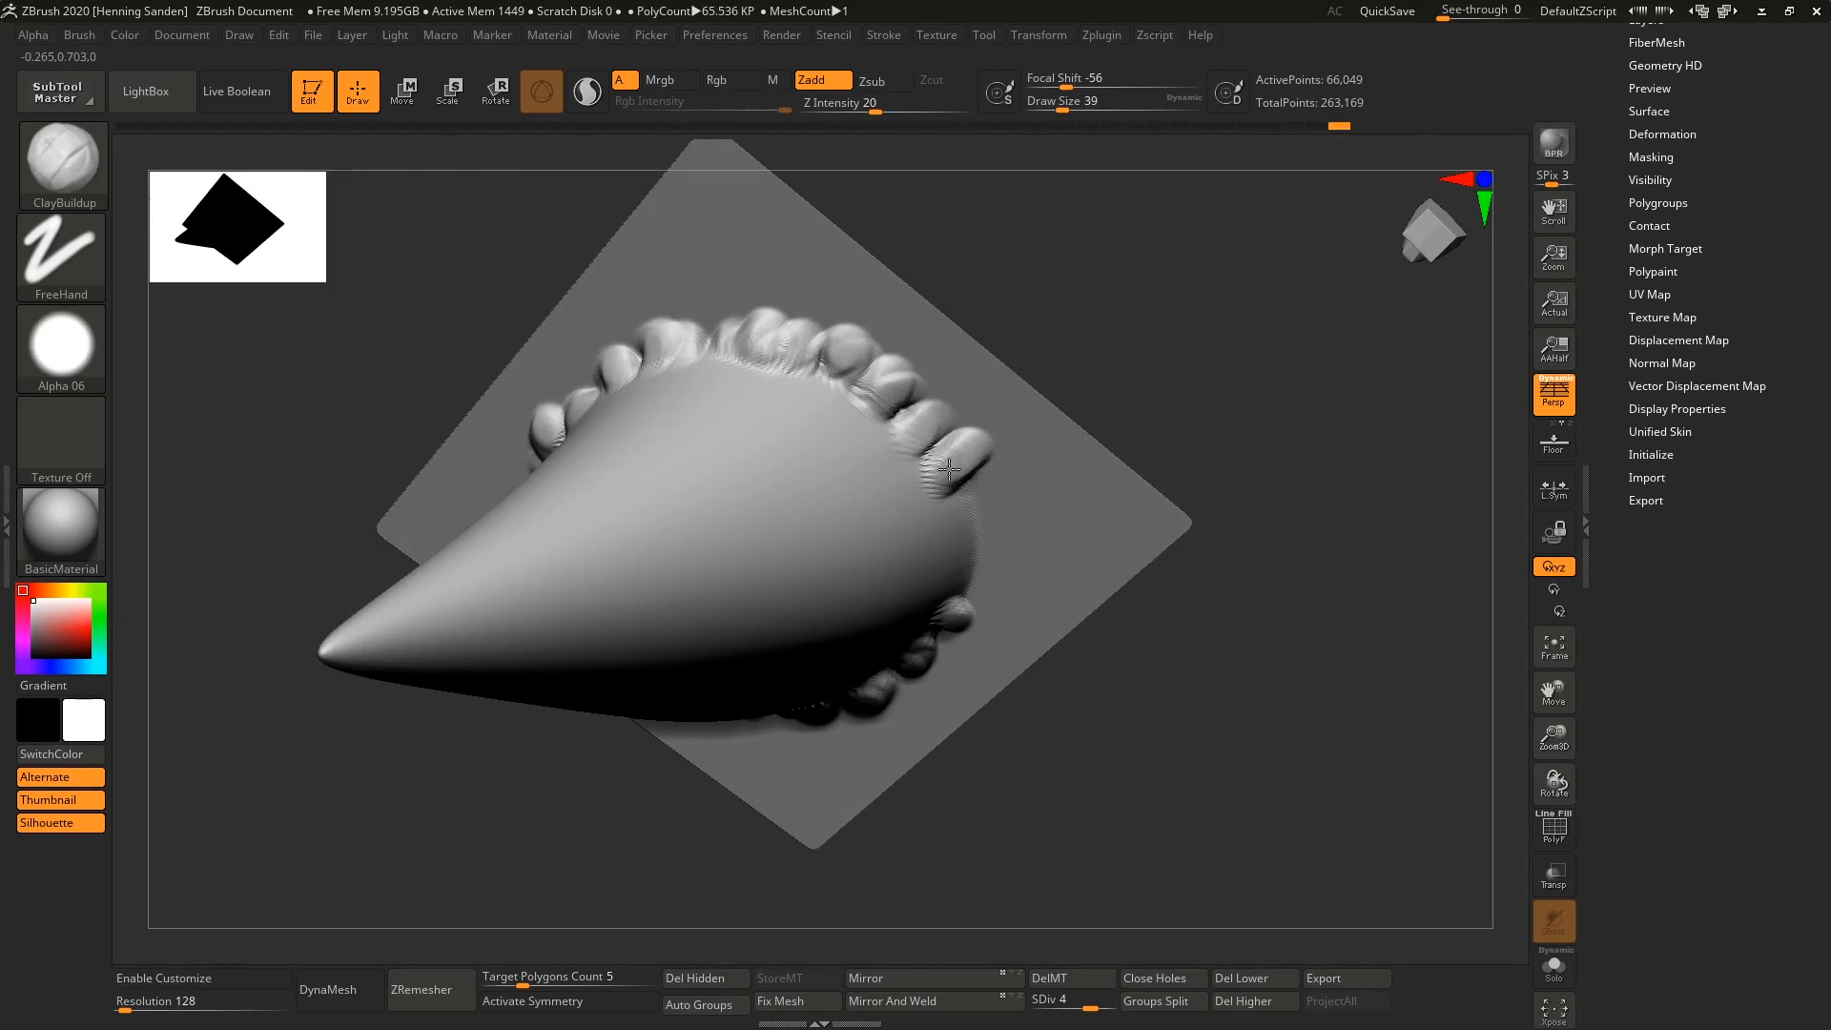
{"action": "mouse_move", "coordinate": [974, 550]}
{"action": "right_mouse_down"}
{"action": "mouse_move", "coordinate": [953, 728]}
{"action": "mouse_move", "coordinate": [809, 633]}
{"action": "mouse_move", "coordinate": [842, 544]}
{"action": "mouse_move", "coordinate": [905, 654]}
{"action": "mouse_move", "coordinate": [907, 756]}
{"action": "right_mouse_up"}
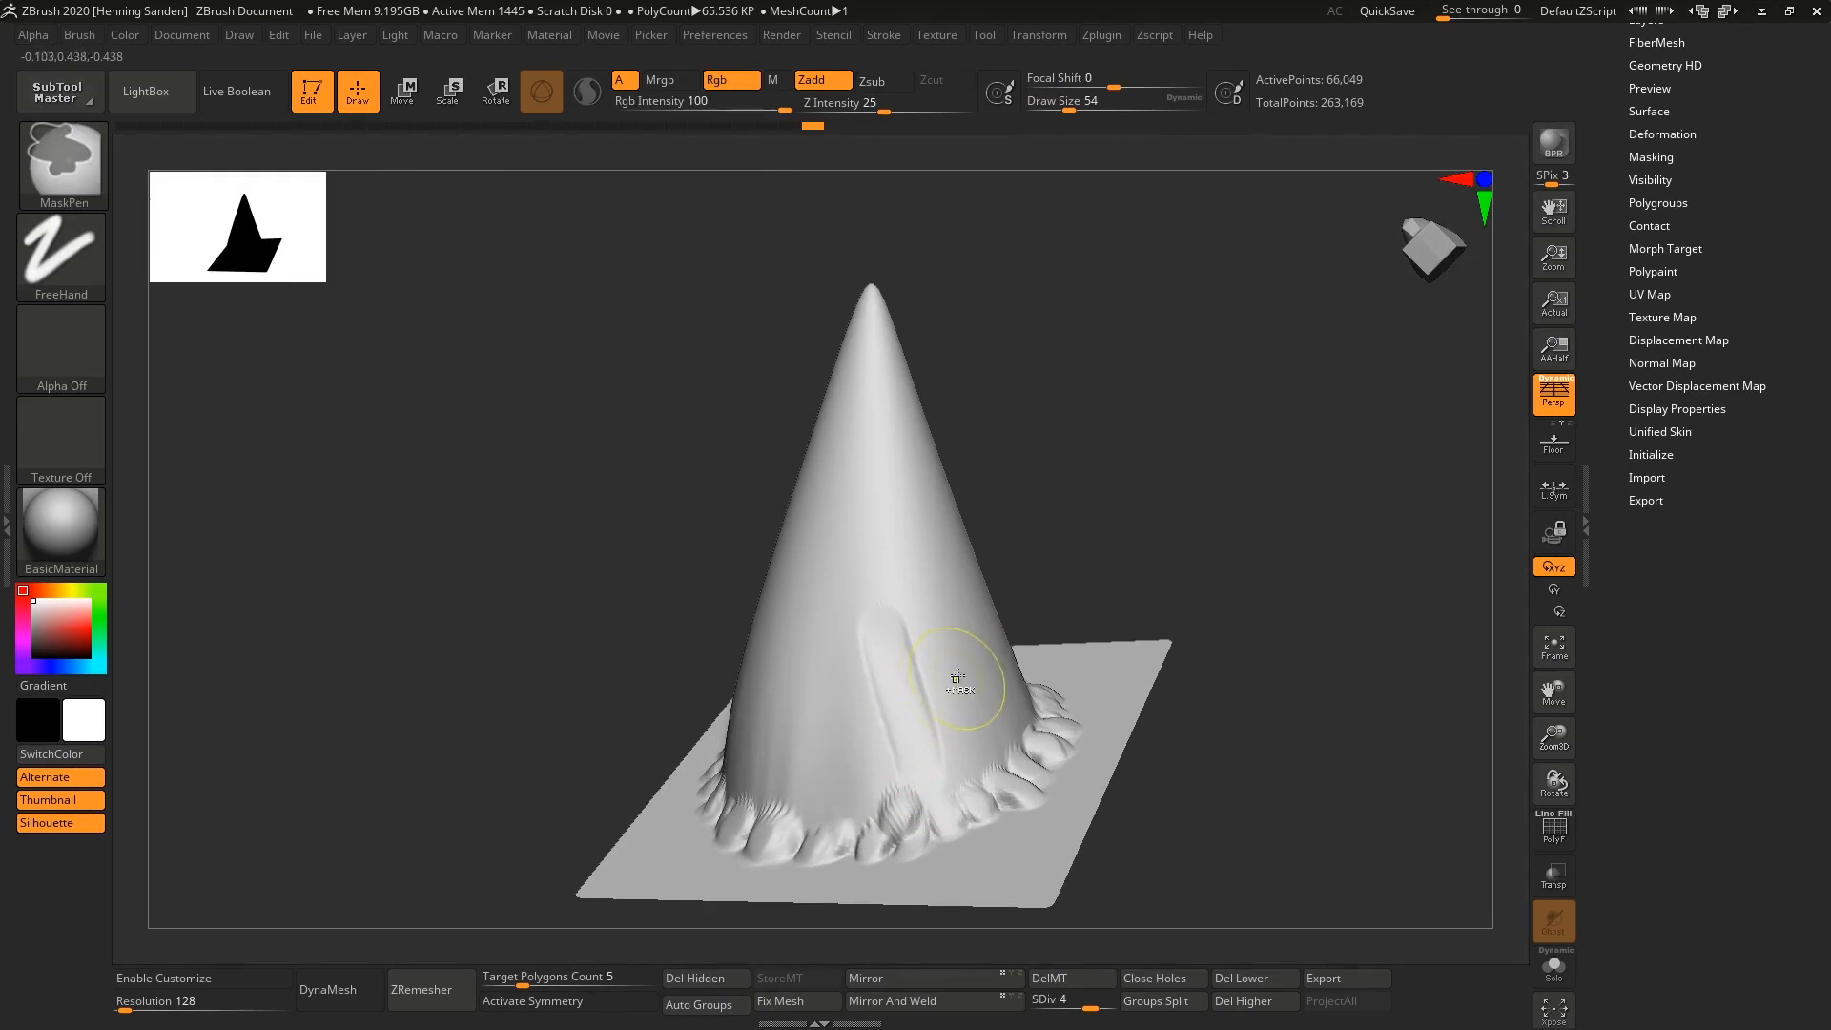
Undo the stroke on the horn's side and build up a twisting ridge from the base toward the tip.
{"action": "key", "text": "ctrl+z"}
{"action": "left_click_drag", "start_coordinate": [921, 808], "coordinate": [817, 425]}
{"action": "mouse_move", "coordinate": [817, 425]}
{"action": "right_mouse_down"}
{"action": "mouse_move", "coordinate": [871, 429]}
{"action": "mouse_move", "coordinate": [806, 399]}
{"action": "right_mouse_up"}
{"action": "left_click_drag", "start_coordinate": [805, 399], "coordinate": [822, 366]}
{"action": "mouse_move", "coordinate": [822, 366]}
{"action": "right_mouse_down"}
{"action": "mouse_move", "coordinate": [814, 327]}
{"action": "mouse_move", "coordinate": [830, 448]}
{"action": "right_mouse_up"}
{"action": "left_click_drag", "start_coordinate": [840, 601], "coordinate": [780, 497]}
{"action": "right_click_drag", "start_coordinate": [777, 483], "coordinate": [792, 477]}
{"action": "left_click_drag", "start_coordinate": [784, 430], "coordinate": [758, 482]}
{"action": "right_click_drag", "start_coordinate": [758, 477], "coordinate": [797, 462]}
{"action": "left_click_drag", "start_coordinate": [782, 410], "coordinate": [744, 444]}
{"action": "mouse_move", "coordinate": [729, 448]}
{"action": "right_mouse_down"}
{"action": "mouse_move", "coordinate": [764, 463]}
{"action": "mouse_move", "coordinate": [747, 400]}
{"action": "mouse_move", "coordinate": [839, 633]}
{"action": "mouse_move", "coordinate": [744, 610]}
{"action": "mouse_move", "coordinate": [823, 583]}
{"action": "mouse_move", "coordinate": [874, 627]}
{"action": "right_mouse_up"}
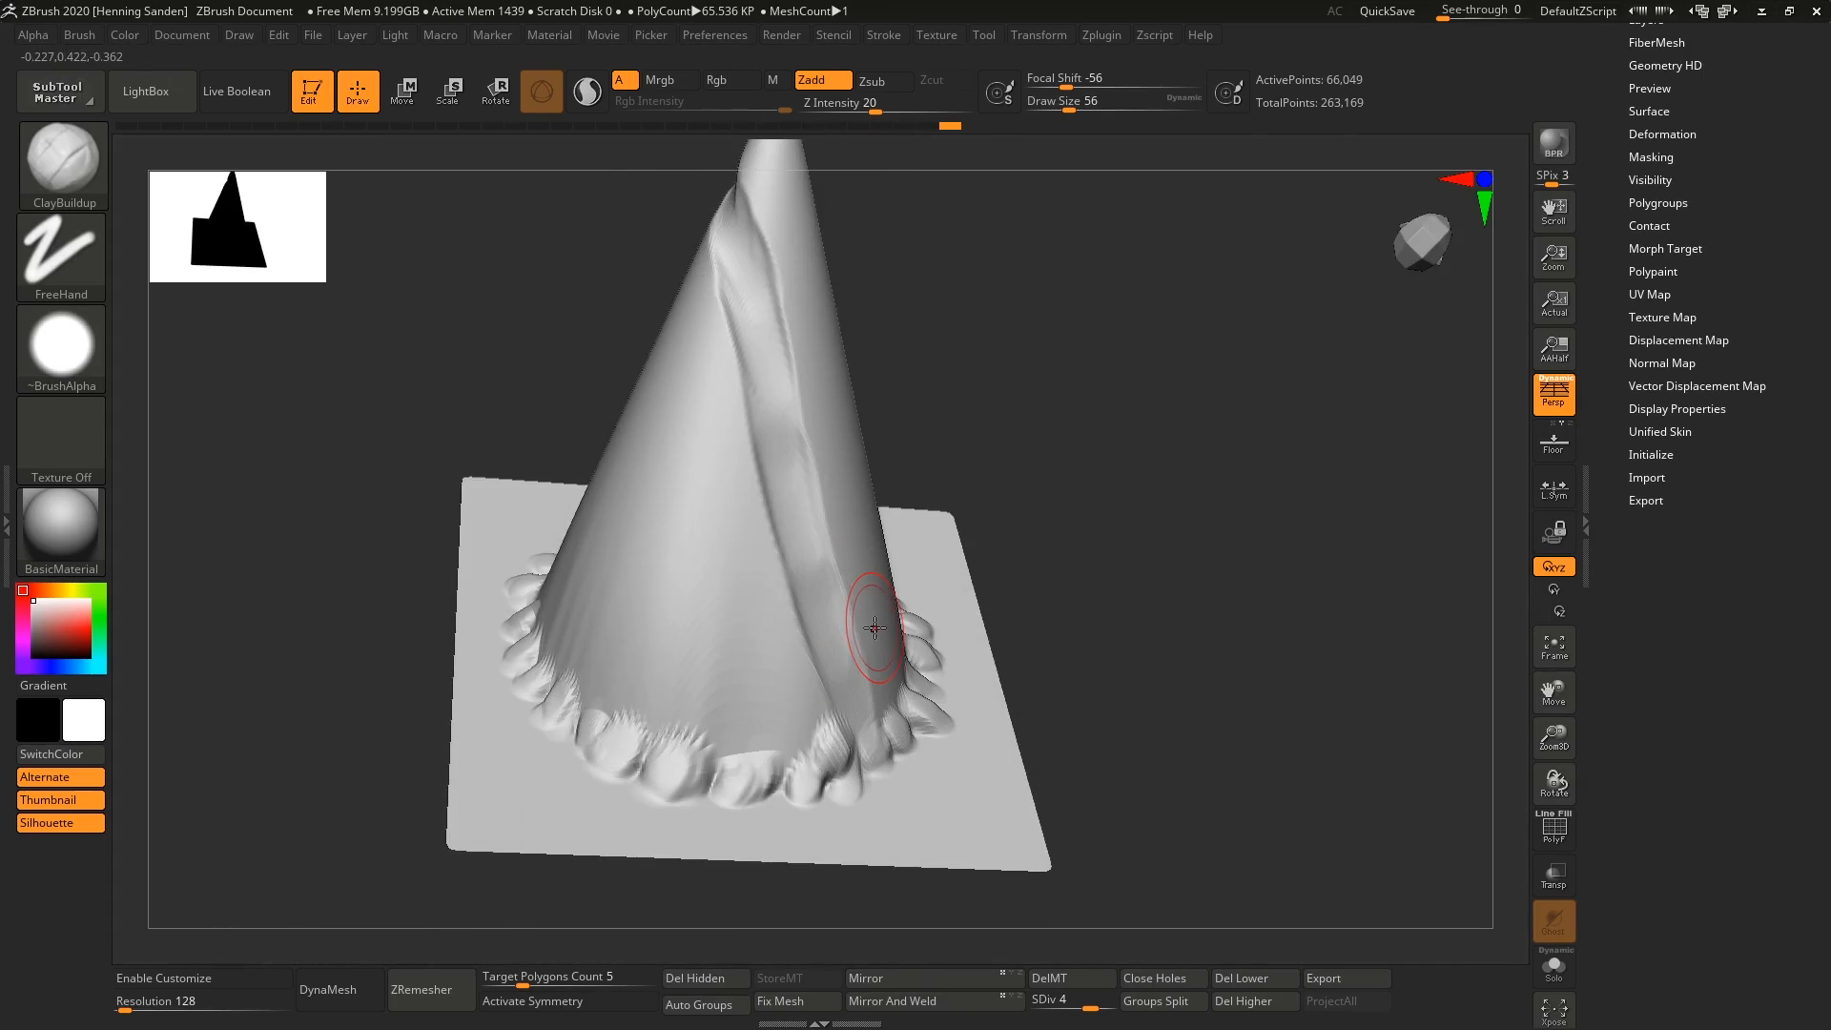
Fill out the surface beside the twisting ridge up to the tip with a draw size of 83.
{"action": "key", "text": "bracketright"}
{"action": "mouse_move", "coordinate": [871, 566]}
{"action": "left_mouse_down"}
{"action": "mouse_move", "coordinate": [863, 420]}
{"action": "mouse_move", "coordinate": [803, 336]}
{"action": "left_mouse_up"}
{"action": "right_click_drag", "start_coordinate": [849, 348], "coordinate": [869, 534], "text": "alt"}
{"action": "left_click_drag", "start_coordinate": [868, 530], "coordinate": [785, 384]}
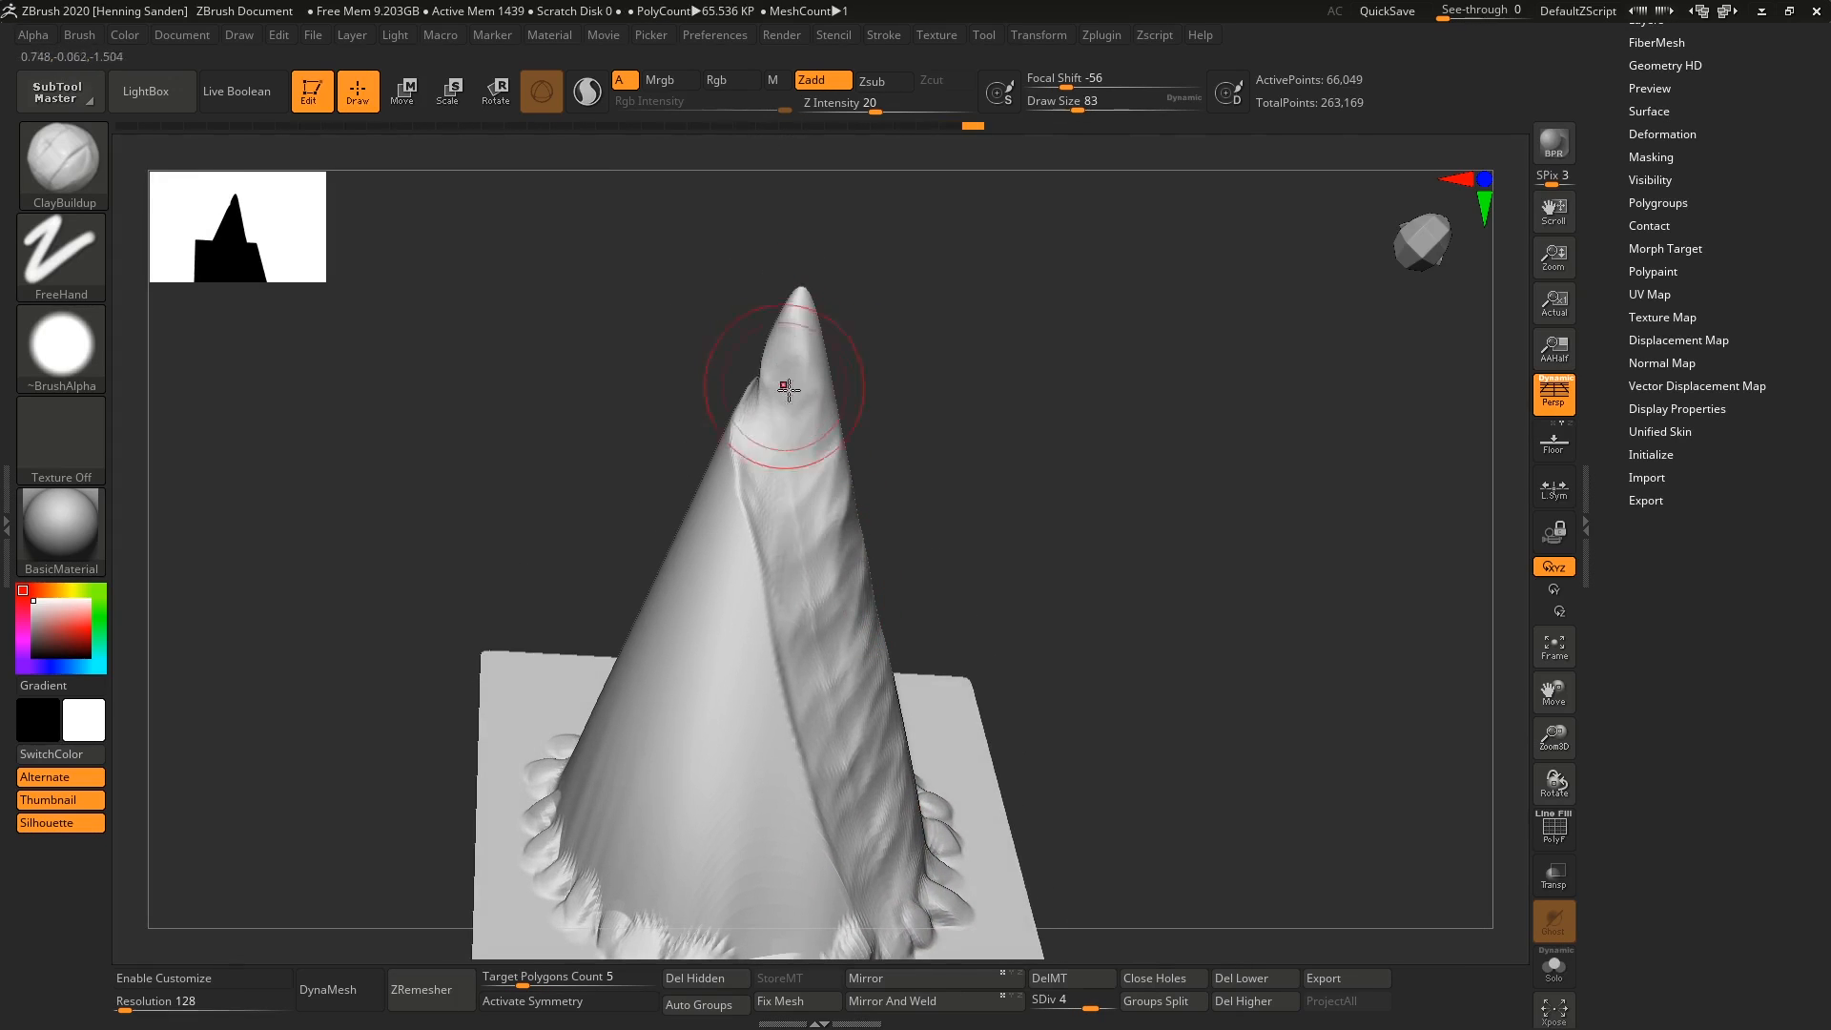
{"action": "mouse_move", "coordinate": [784, 384]}
{"action": "right_mouse_down"}
{"action": "mouse_move", "coordinate": [671, 736]}
{"action": "mouse_move", "coordinate": [610, 706]}
{"action": "right_mouse_up"}
Reduce the draw size to 44 and sculpt long folds running up the horn from the base lumps.
{"action": "key", "text": "bracketleft"}
{"action": "mouse_move", "coordinate": [610, 706]}
{"action": "left_mouse_down"}
{"action": "mouse_move", "coordinate": [572, 634]}
{"action": "mouse_move", "coordinate": [622, 685]}
{"action": "mouse_move", "coordinate": [633, 753]}
{"action": "mouse_move", "coordinate": [663, 710]}
{"action": "left_mouse_up"}
{"action": "key", "text": "bracketleft"}
{"action": "right_click_drag", "start_coordinate": [675, 704], "coordinate": [650, 730]}
{"action": "left_click_drag", "start_coordinate": [649, 630], "coordinate": [730, 749]}
{"action": "left_click_drag", "start_coordinate": [720, 660], "coordinate": [763, 658]}
{"action": "right_click_drag", "start_coordinate": [763, 658], "coordinate": [769, 664]}
{"action": "left_click_drag", "start_coordinate": [797, 567], "coordinate": [858, 607]}
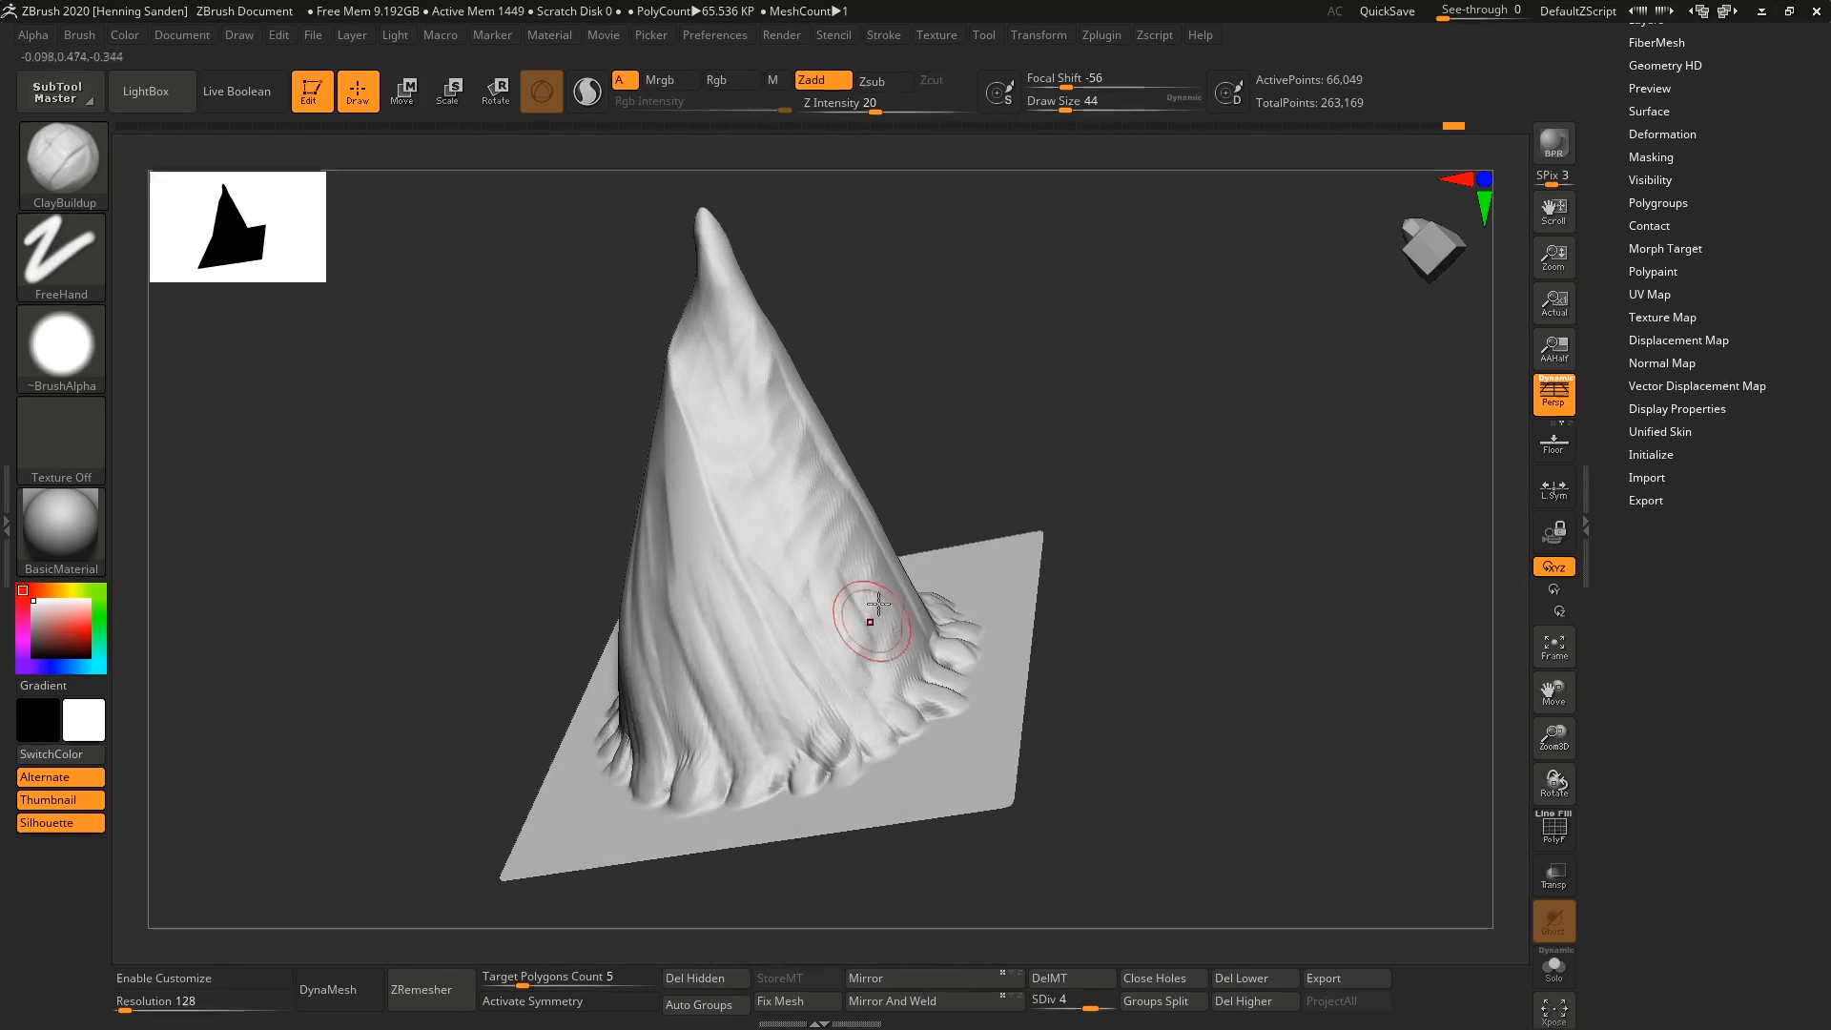
Extend the flowing folds around the remaining sides of the horn with ClayBuildup strokes.
{"action": "right_click_drag", "start_coordinate": [858, 608], "coordinate": [903, 597]}
{"action": "mouse_move", "coordinate": [930, 492]}
{"action": "left_mouse_down"}
{"action": "mouse_move", "coordinate": [870, 658]}
{"action": "mouse_move", "coordinate": [873, 534]}
{"action": "left_mouse_up"}
{"action": "mouse_move", "coordinate": [982, 496]}
{"action": "right_mouse_down"}
{"action": "mouse_move", "coordinate": [867, 584]}
{"action": "mouse_move", "coordinate": [859, 615]}
{"action": "right_mouse_up"}
{"action": "mouse_move", "coordinate": [836, 670]}
{"action": "left_mouse_down"}
{"action": "mouse_move", "coordinate": [907, 605]}
{"action": "mouse_move", "coordinate": [900, 526]}
{"action": "left_mouse_up"}
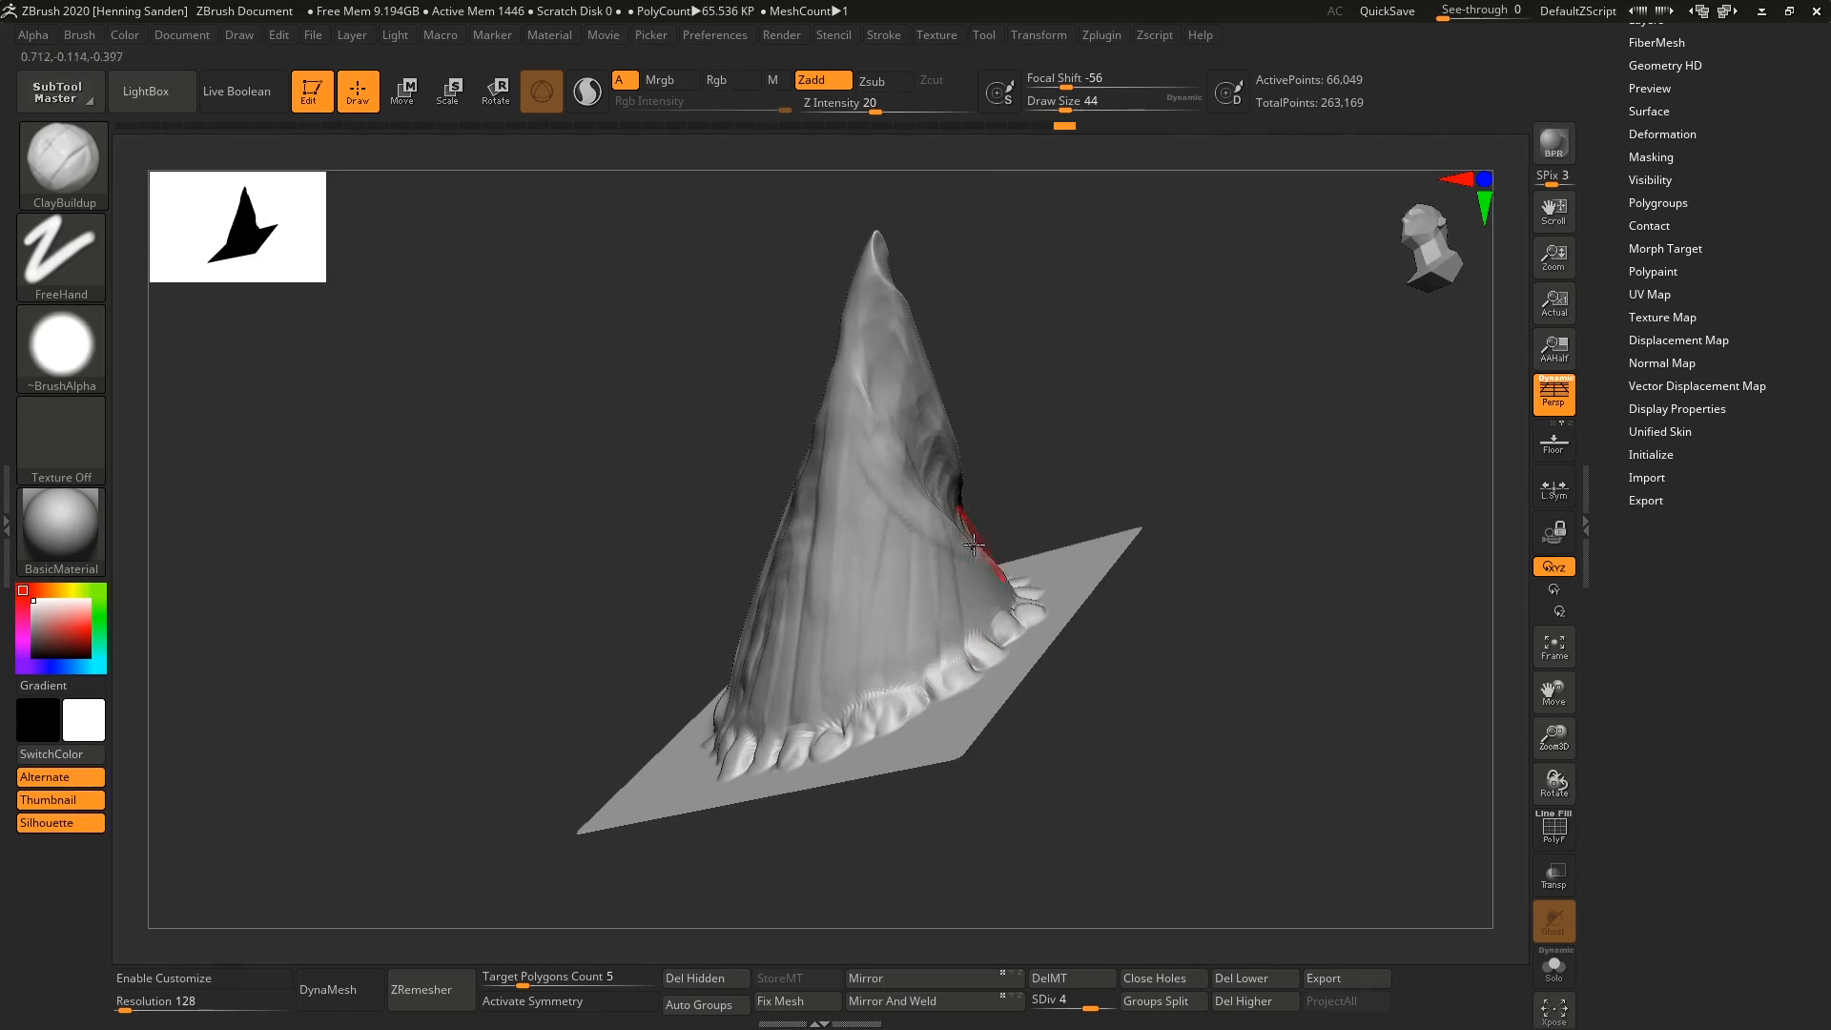
{"action": "right_click_drag", "start_coordinate": [899, 527], "coordinate": [903, 547]}
{"action": "left_click_drag", "start_coordinate": [924, 573], "coordinate": [885, 632]}
{"action": "left_click_drag", "start_coordinate": [872, 660], "coordinate": [871, 584]}
{"action": "mouse_move", "coordinate": [871, 584]}
{"action": "right_mouse_down"}
{"action": "mouse_move", "coordinate": [907, 552]}
{"action": "mouse_move", "coordinate": [931, 470]}
{"action": "mouse_move", "coordinate": [977, 544]}
{"action": "right_mouse_up"}
{"action": "mouse_move", "coordinate": [977, 544]}
{"action": "right_mouse_down", "text": "ctrl"}
{"action": "mouse_move", "coordinate": [979, 502]}
{"action": "mouse_move", "coordinate": [838, 475]}
{"action": "mouse_move", "coordinate": [834, 524]}
{"action": "right_mouse_up", "text": "ctrl"}
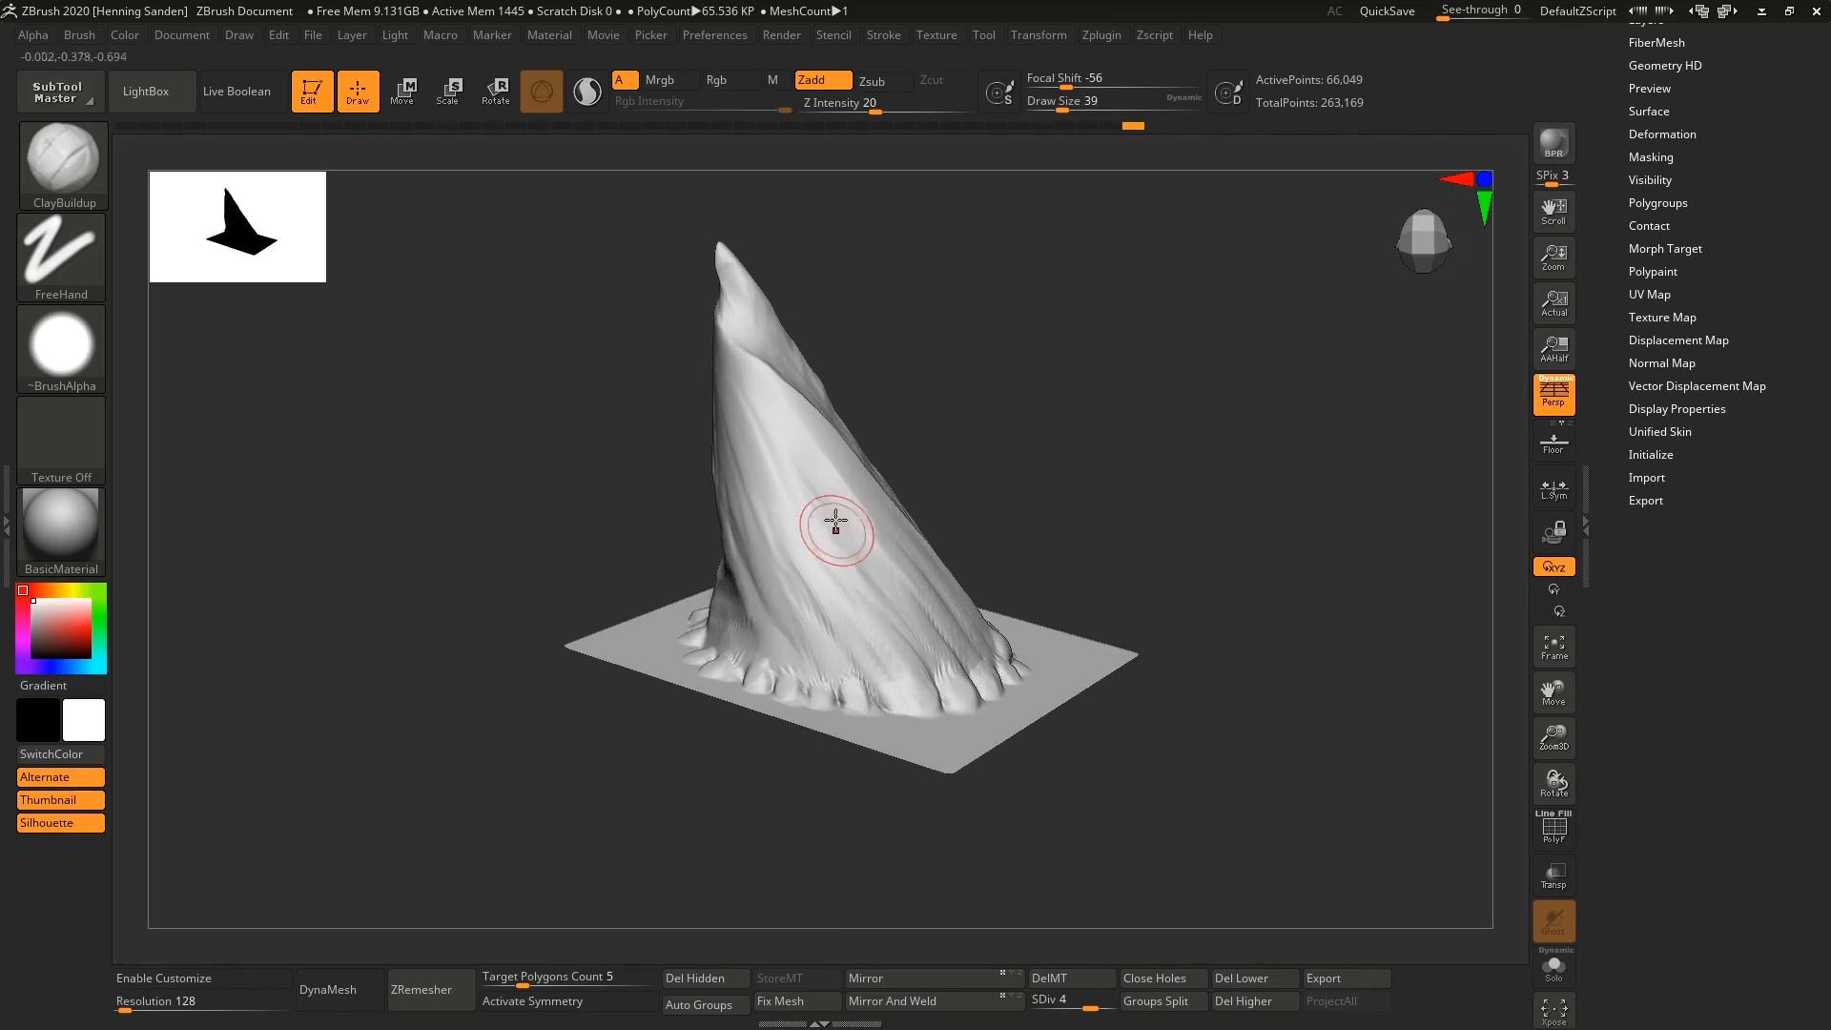
Set the draw size to 124 and work over the broad folds on the horn's side.
{"action": "key", "text": "s"}
{"action": "left_click_drag", "start_coordinate": [834, 523], "coordinate": [883, 552]}
{"action": "right_click_drag", "start_coordinate": [883, 552], "coordinate": [839, 610]}
{"action": "left_click_drag", "start_coordinate": [840, 611], "coordinate": [797, 624], "text": "shift"}
{"action": "right_click_drag", "start_coordinate": [740, 512], "coordinate": [735, 531]}
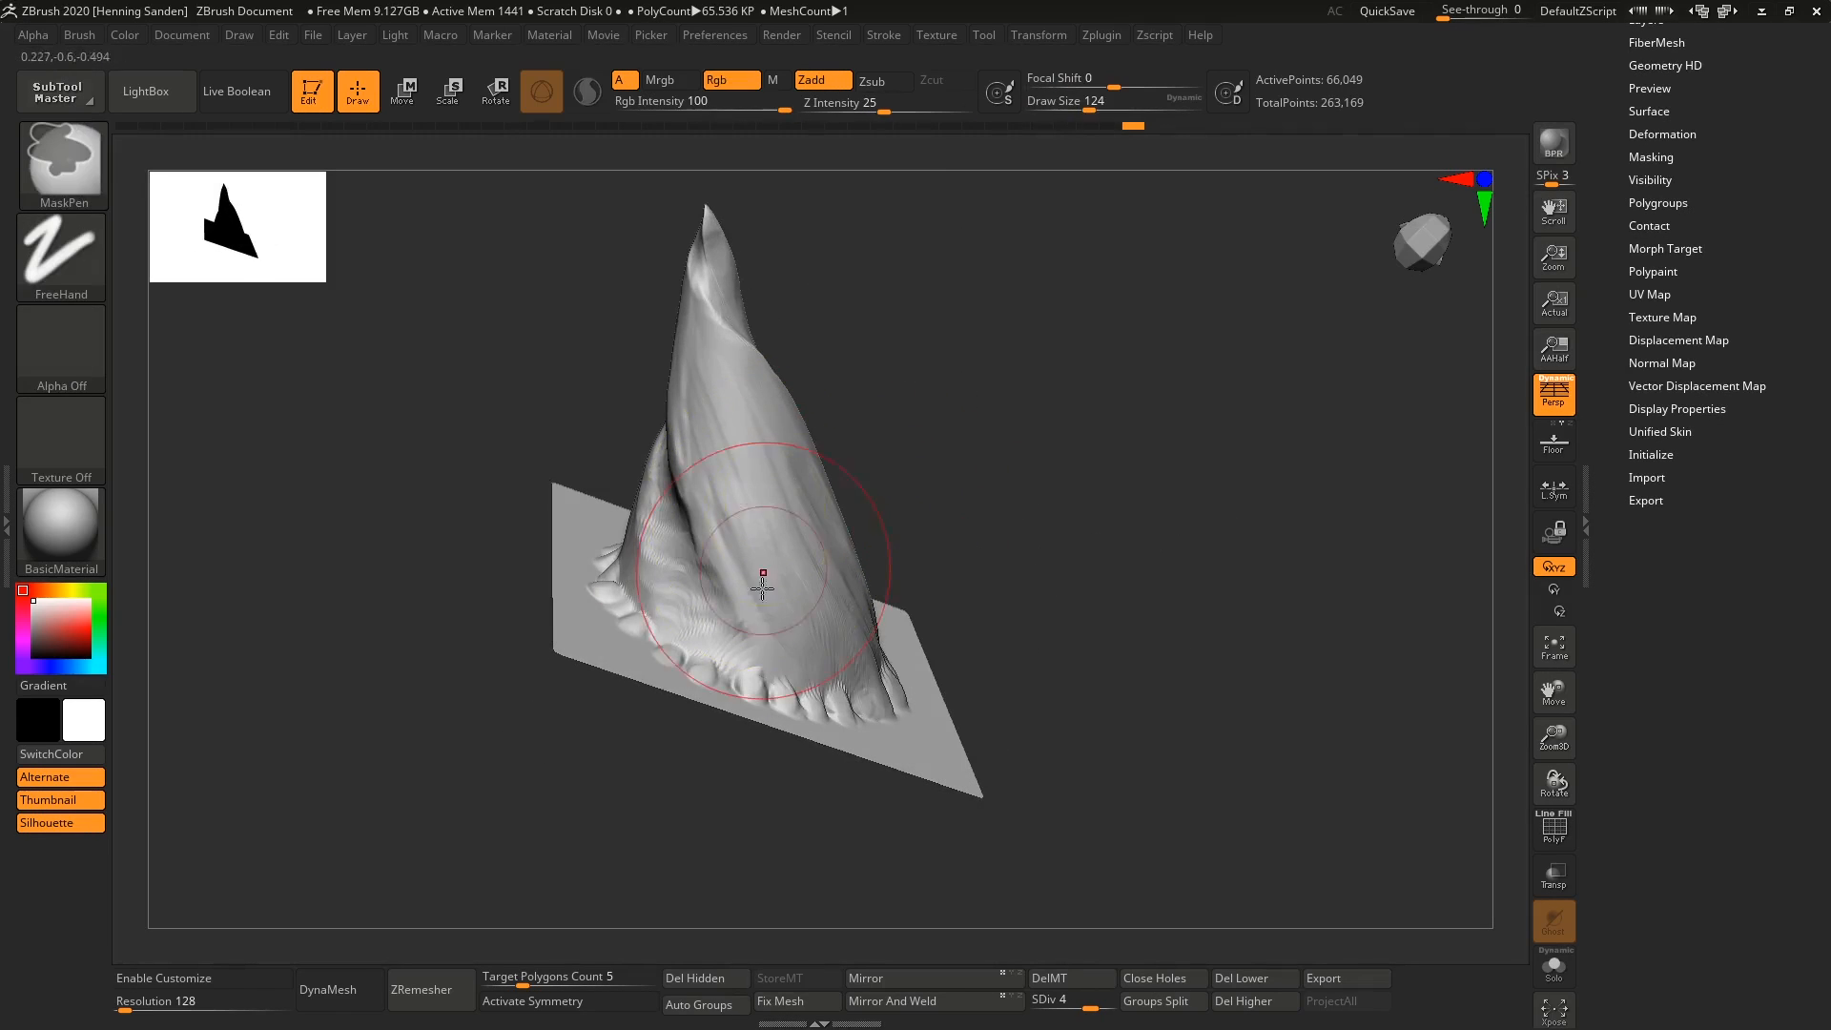
Lower the Smooth brush's Z Intensity to 18 and soften the folds around the horn.
{"action": "left_click_drag", "start_coordinate": [977, 104], "coordinate": [878, 108]}
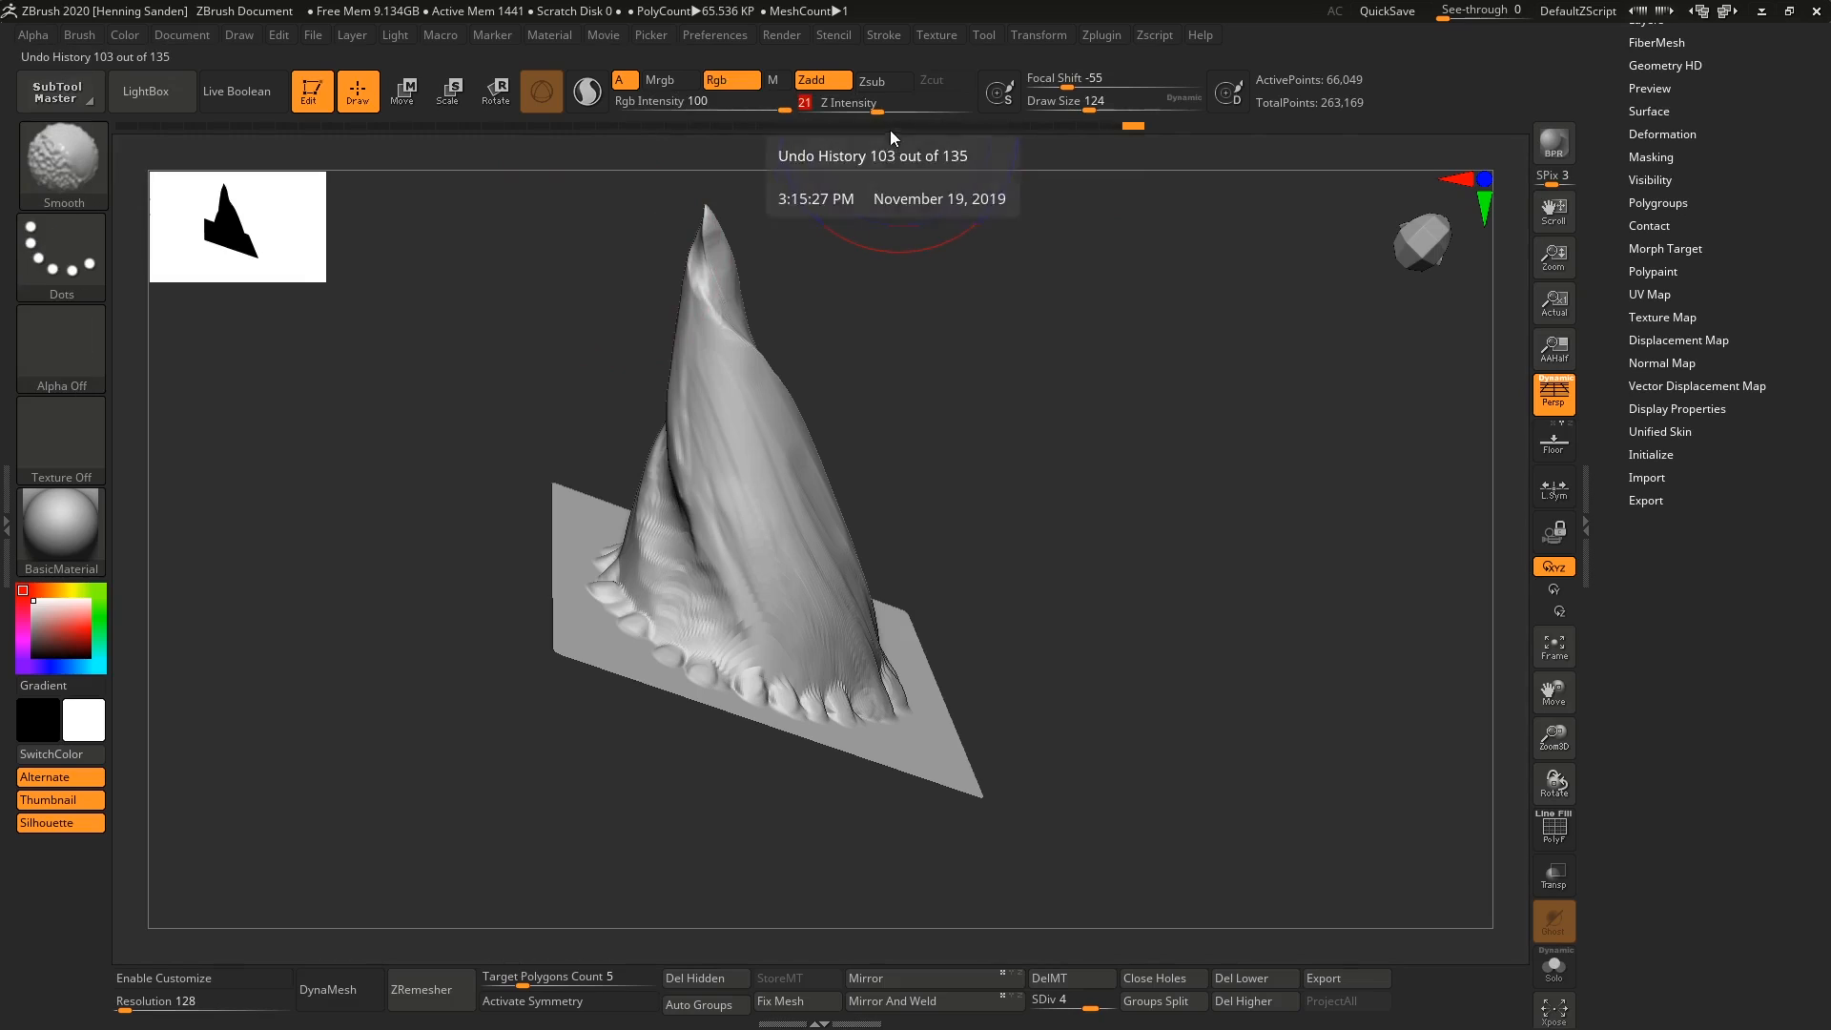
{"action": "left_click", "coordinate": [856, 103], "text": "shift"}
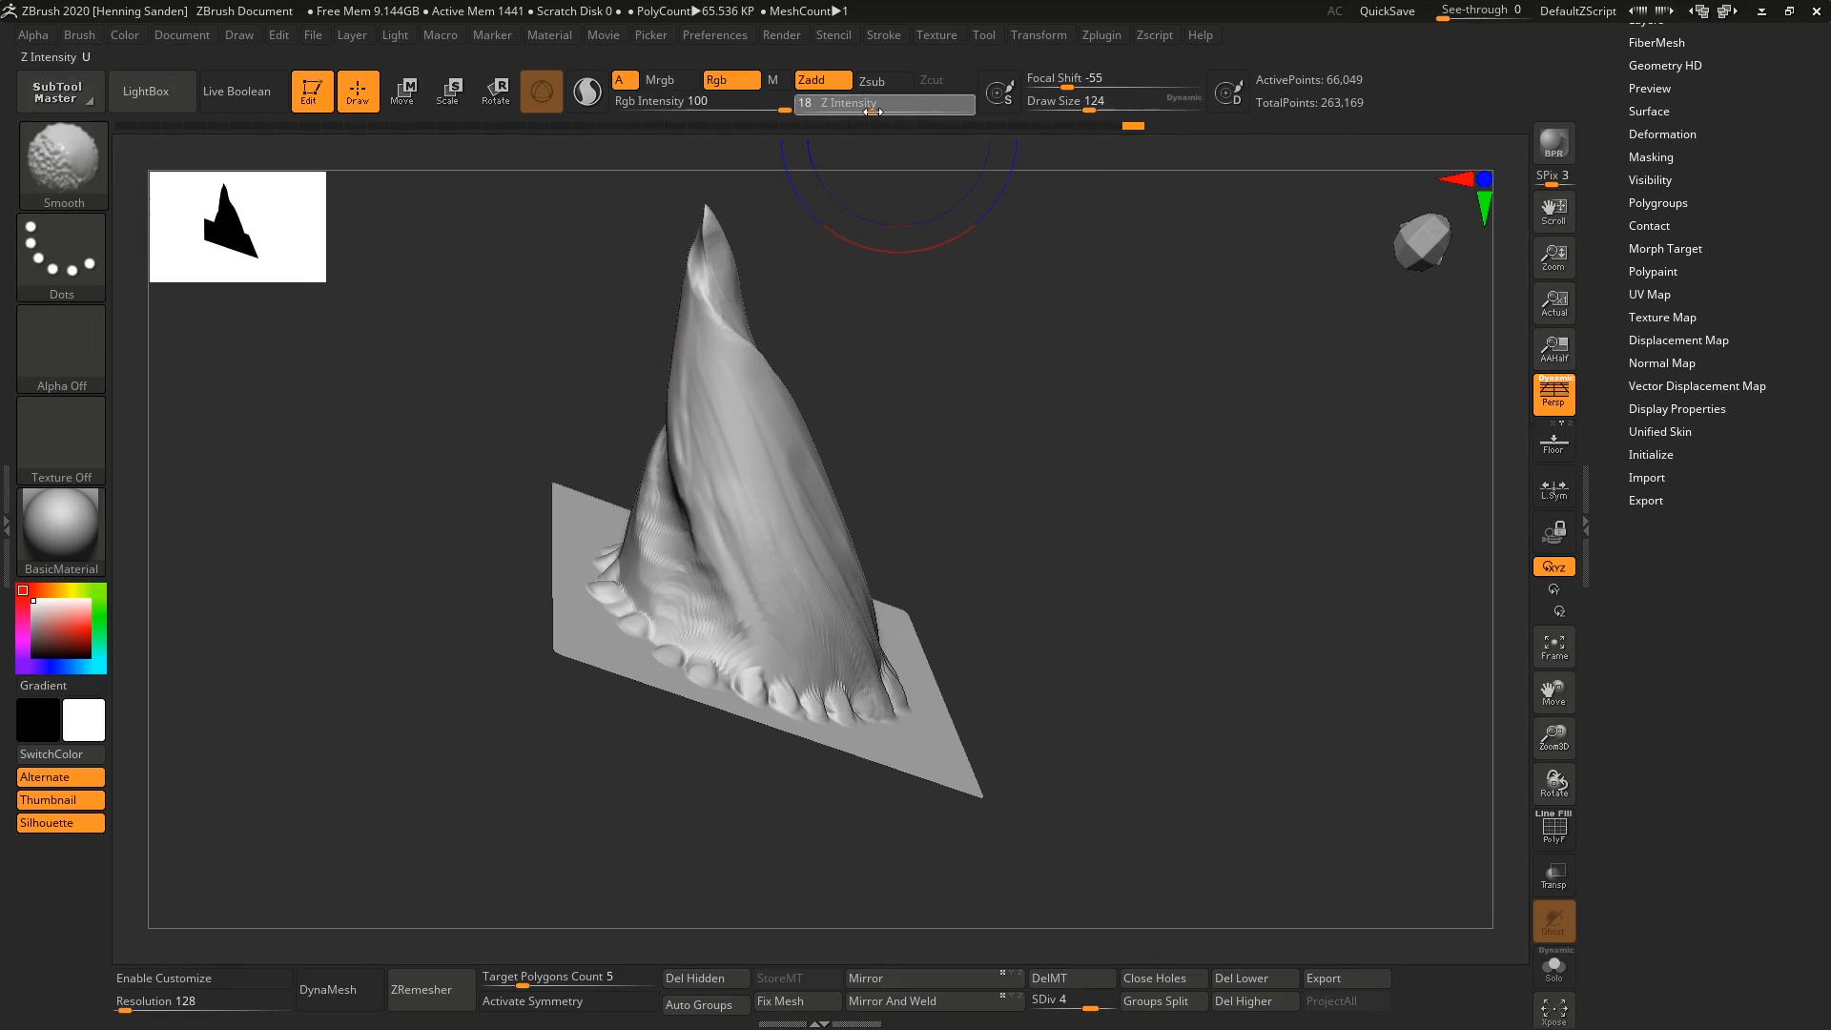
{"action": "right_click_drag", "start_coordinate": [666, 522], "coordinate": [703, 483]}
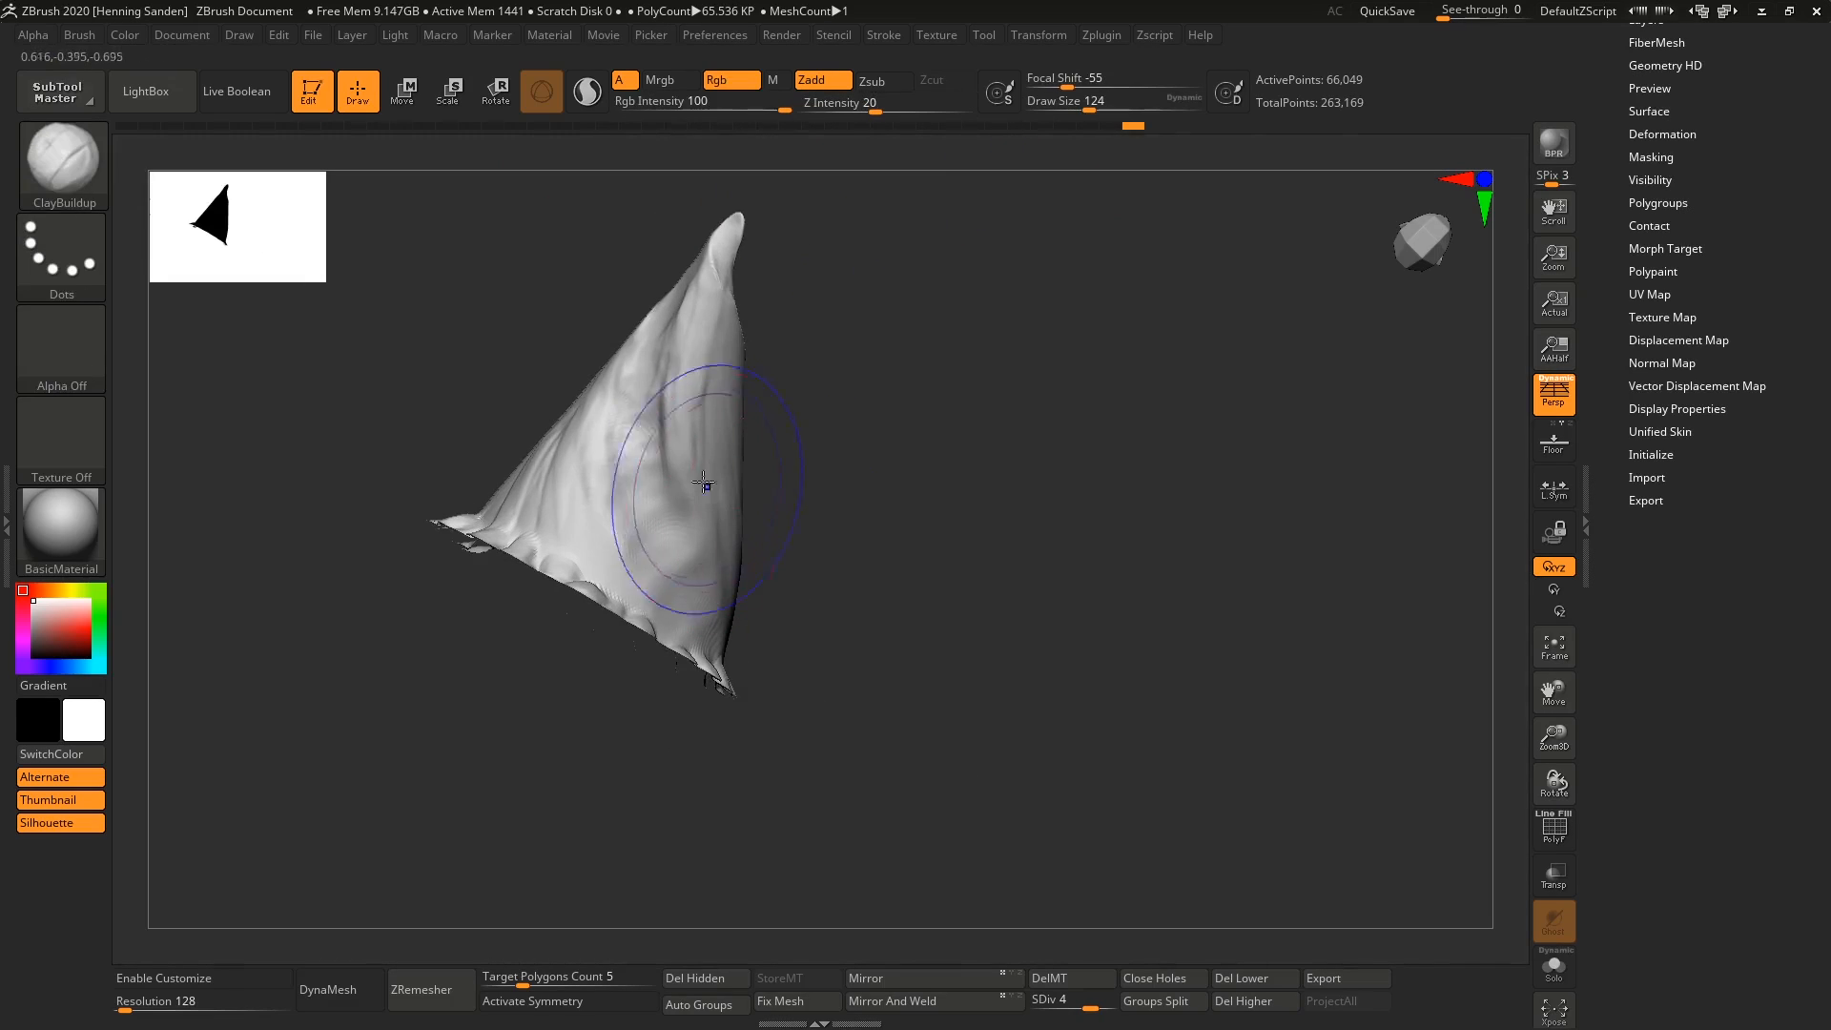
{"action": "left_click_drag", "start_coordinate": [703, 482], "coordinate": [701, 270], "text": "shift"}
{"action": "mouse_move", "coordinate": [683, 344]}
{"action": "right_mouse_down"}
{"action": "mouse_move", "coordinate": [662, 400]}
{"action": "mouse_move", "coordinate": [563, 442]}
{"action": "mouse_move", "coordinate": [520, 342]}
{"action": "mouse_move", "coordinate": [781, 564]}
{"action": "mouse_move", "coordinate": [775, 612]}
{"action": "mouse_move", "coordinate": [756, 524]}
{"action": "mouse_move", "coordinate": [839, 604]}
{"action": "mouse_move", "coordinate": [827, 666]}
{"action": "mouse_move", "coordinate": [781, 478]}
{"action": "mouse_move", "coordinate": [695, 585]}
{"action": "mouse_move", "coordinate": [658, 553]}
{"action": "mouse_move", "coordinate": [674, 487]}
{"action": "right_mouse_up"}
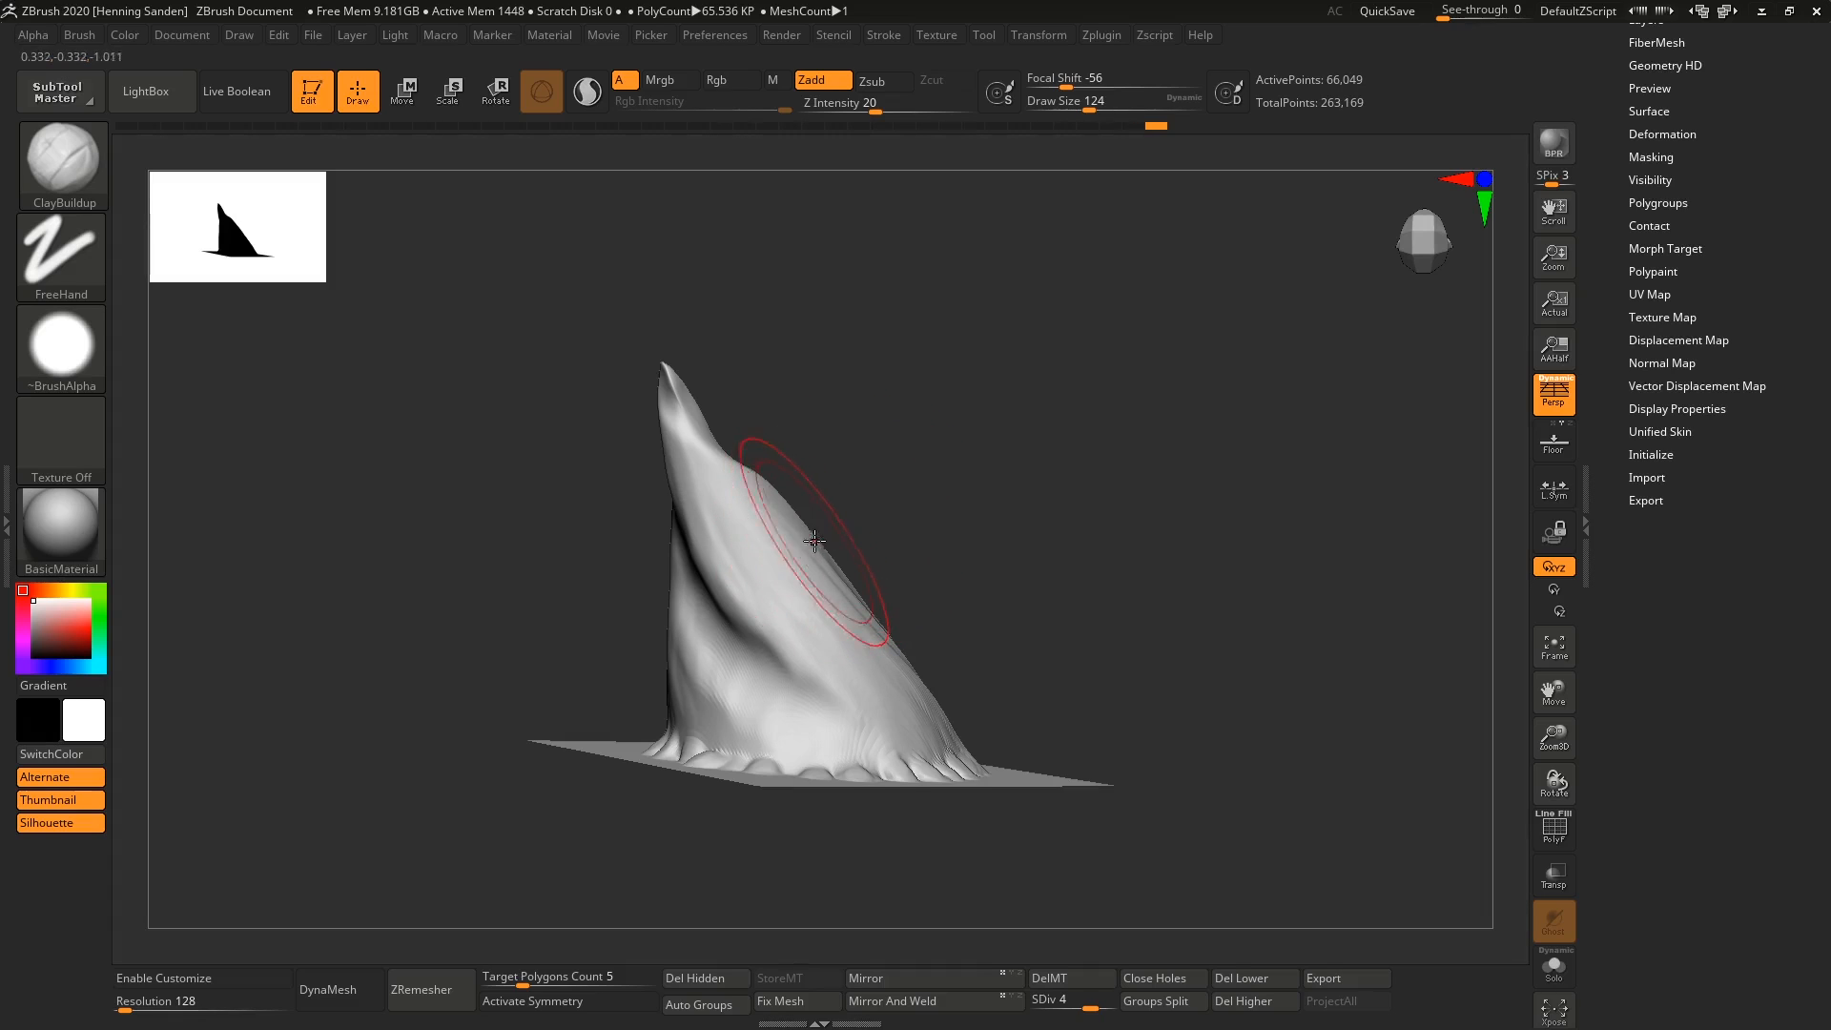
{"action": "mouse_move", "coordinate": [838, 512]}
{"action": "right_mouse_down"}
{"action": "mouse_move", "coordinate": [843, 676]}
{"action": "mouse_move", "coordinate": [903, 499]}
{"action": "mouse_move", "coordinate": [822, 565]}
{"action": "right_mouse_up"}
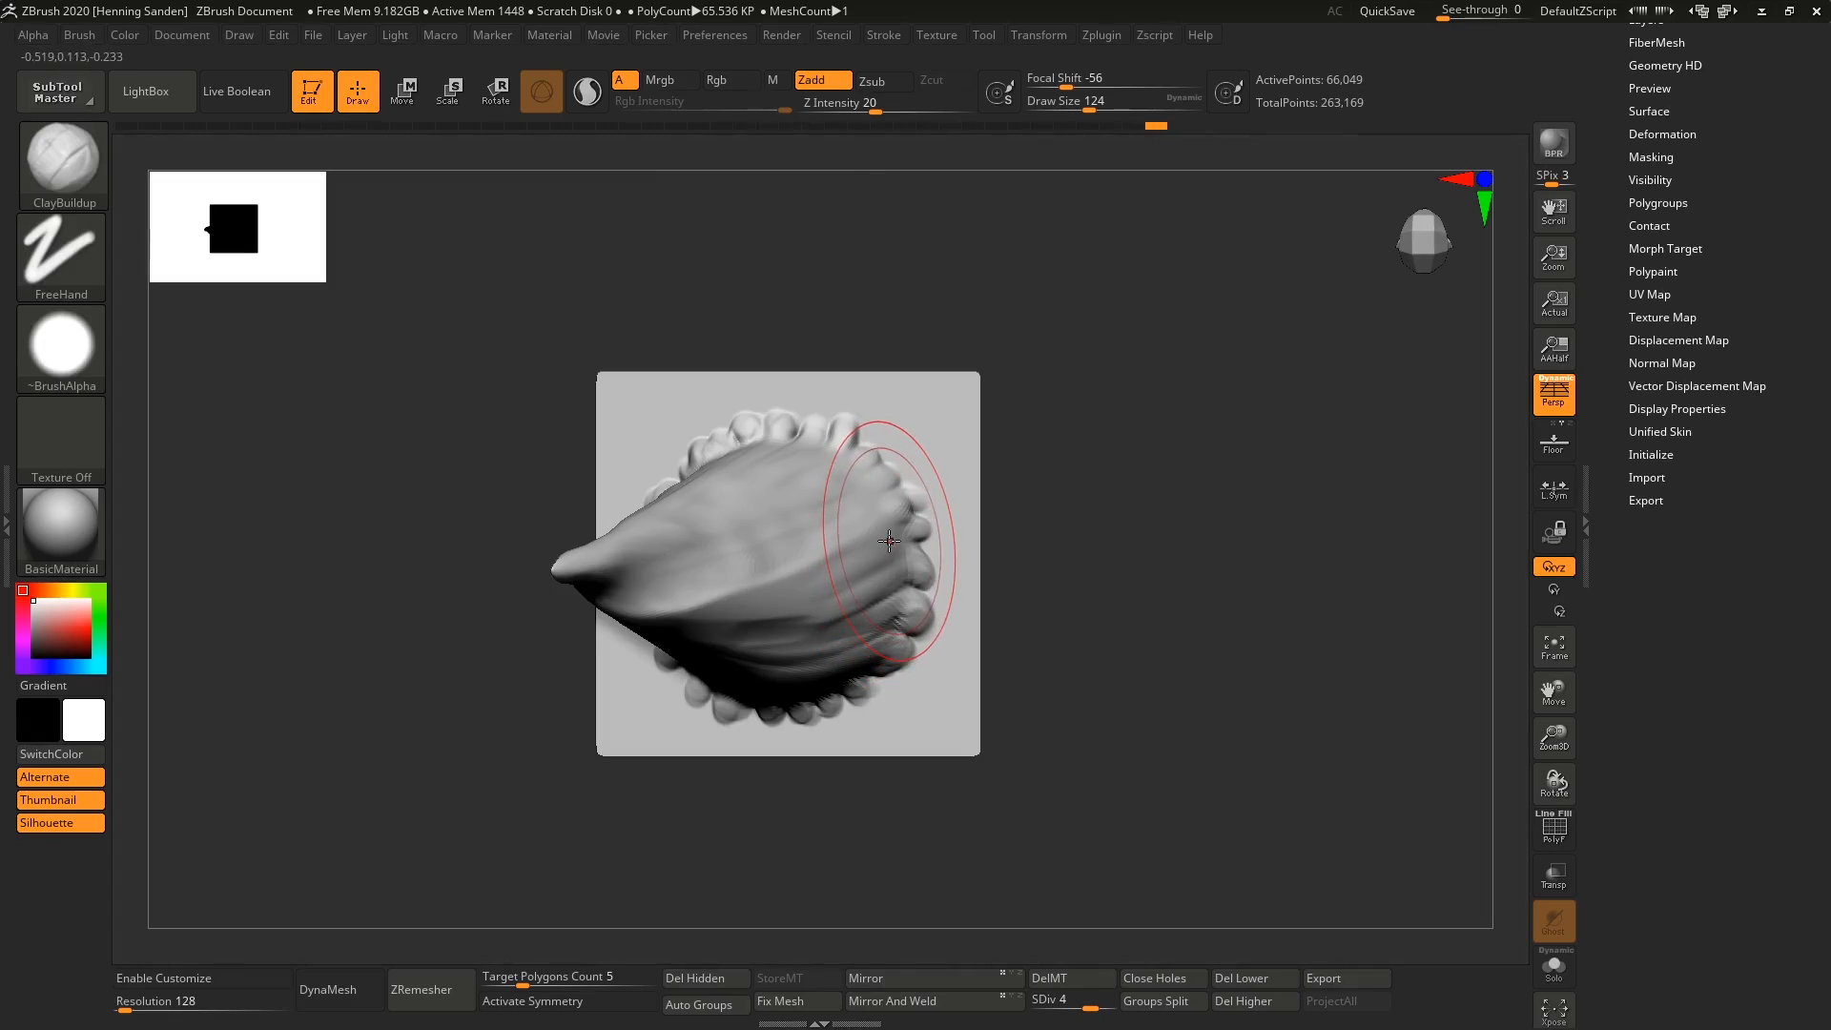
Select the Layer brush, clone it, and make the cloned brush active.
{"action": "key", "text": "f"}
{"action": "right_click_drag", "start_coordinate": [1173, 430], "coordinate": [940, 421], "text": "ctrl"}
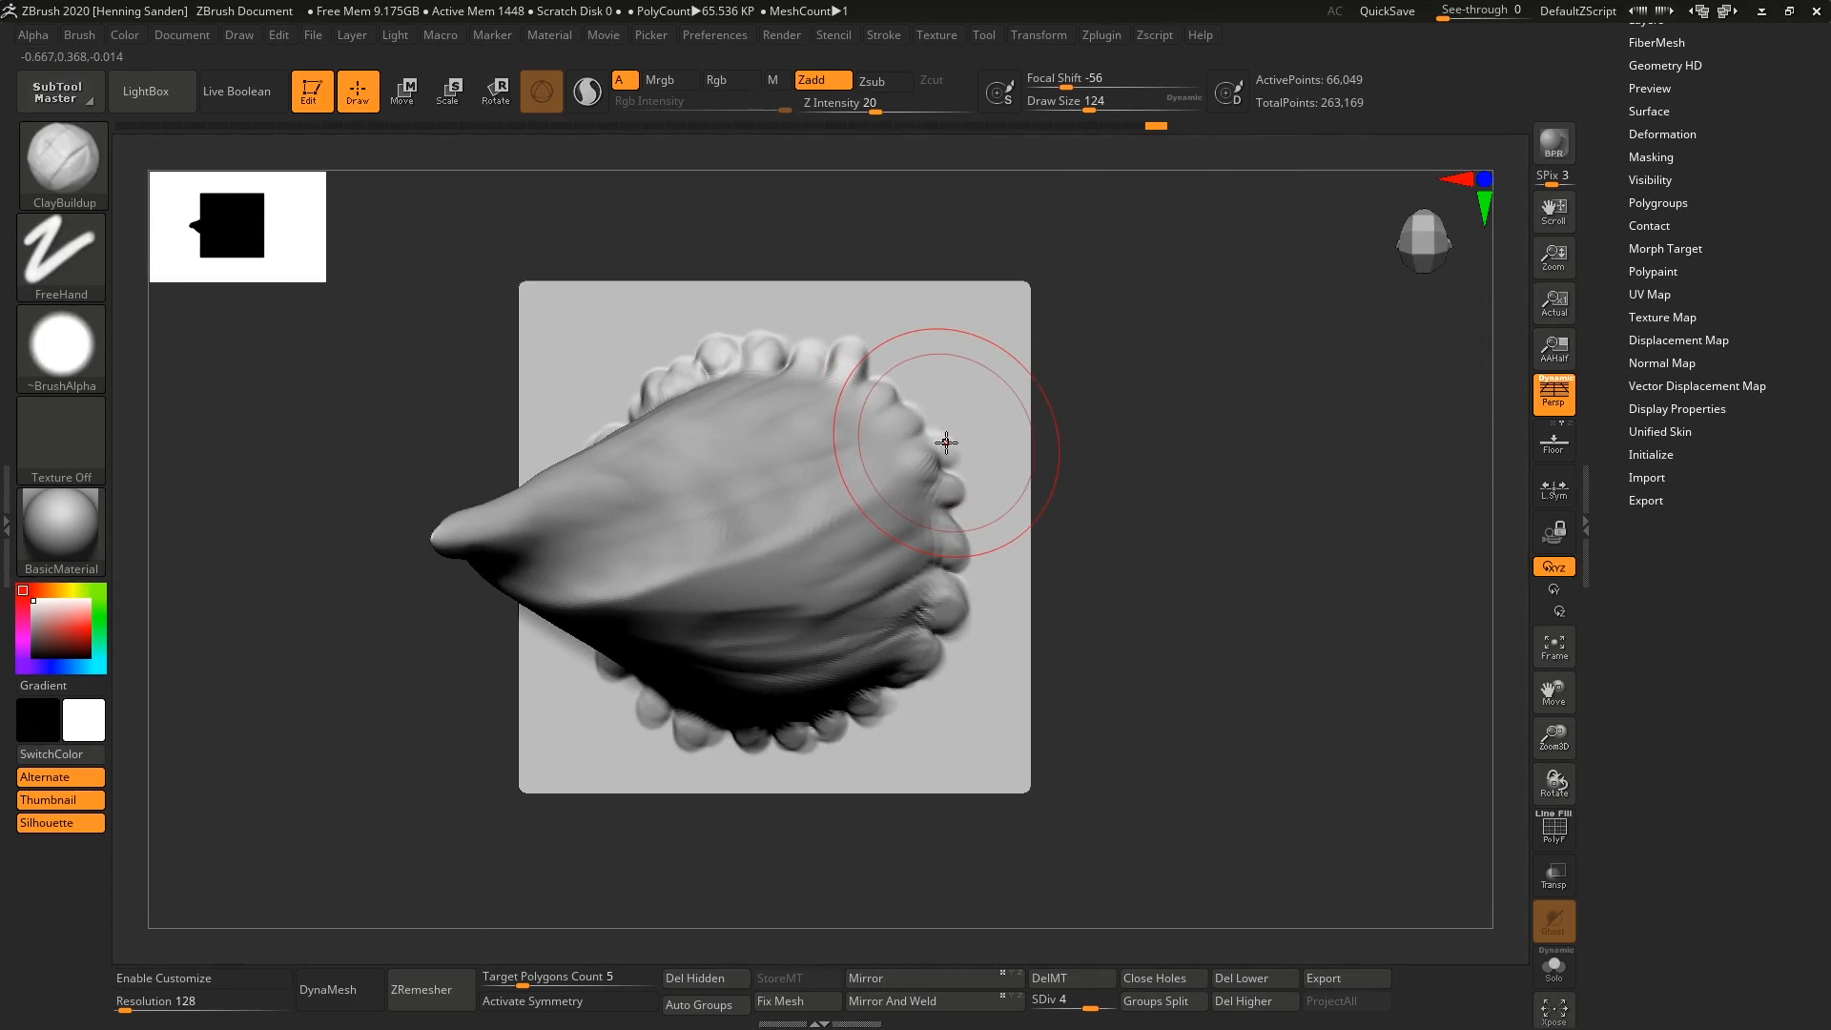
{"action": "key", "text": "b"}
{"action": "key", "text": "l"}
{"action": "key", "text": "a"}
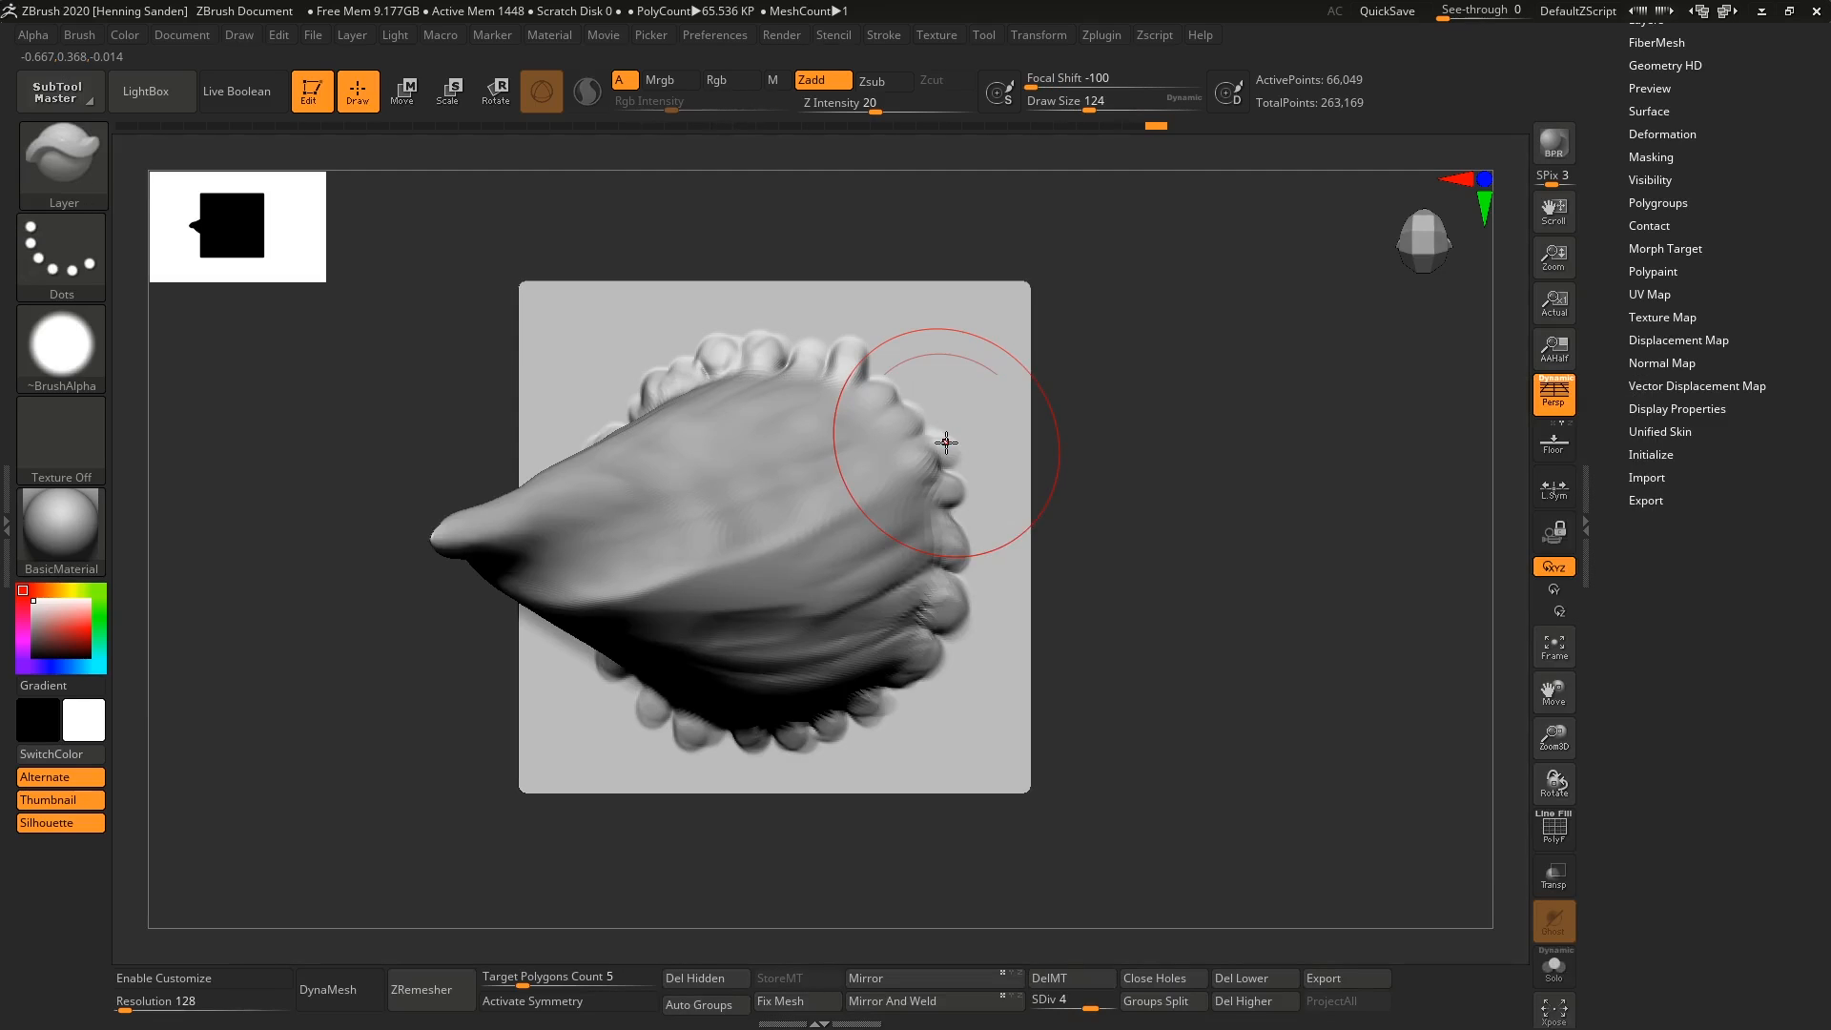
{"action": "left_click", "coordinate": [84, 181]}
{"action": "left_click", "coordinate": [84, 34]}
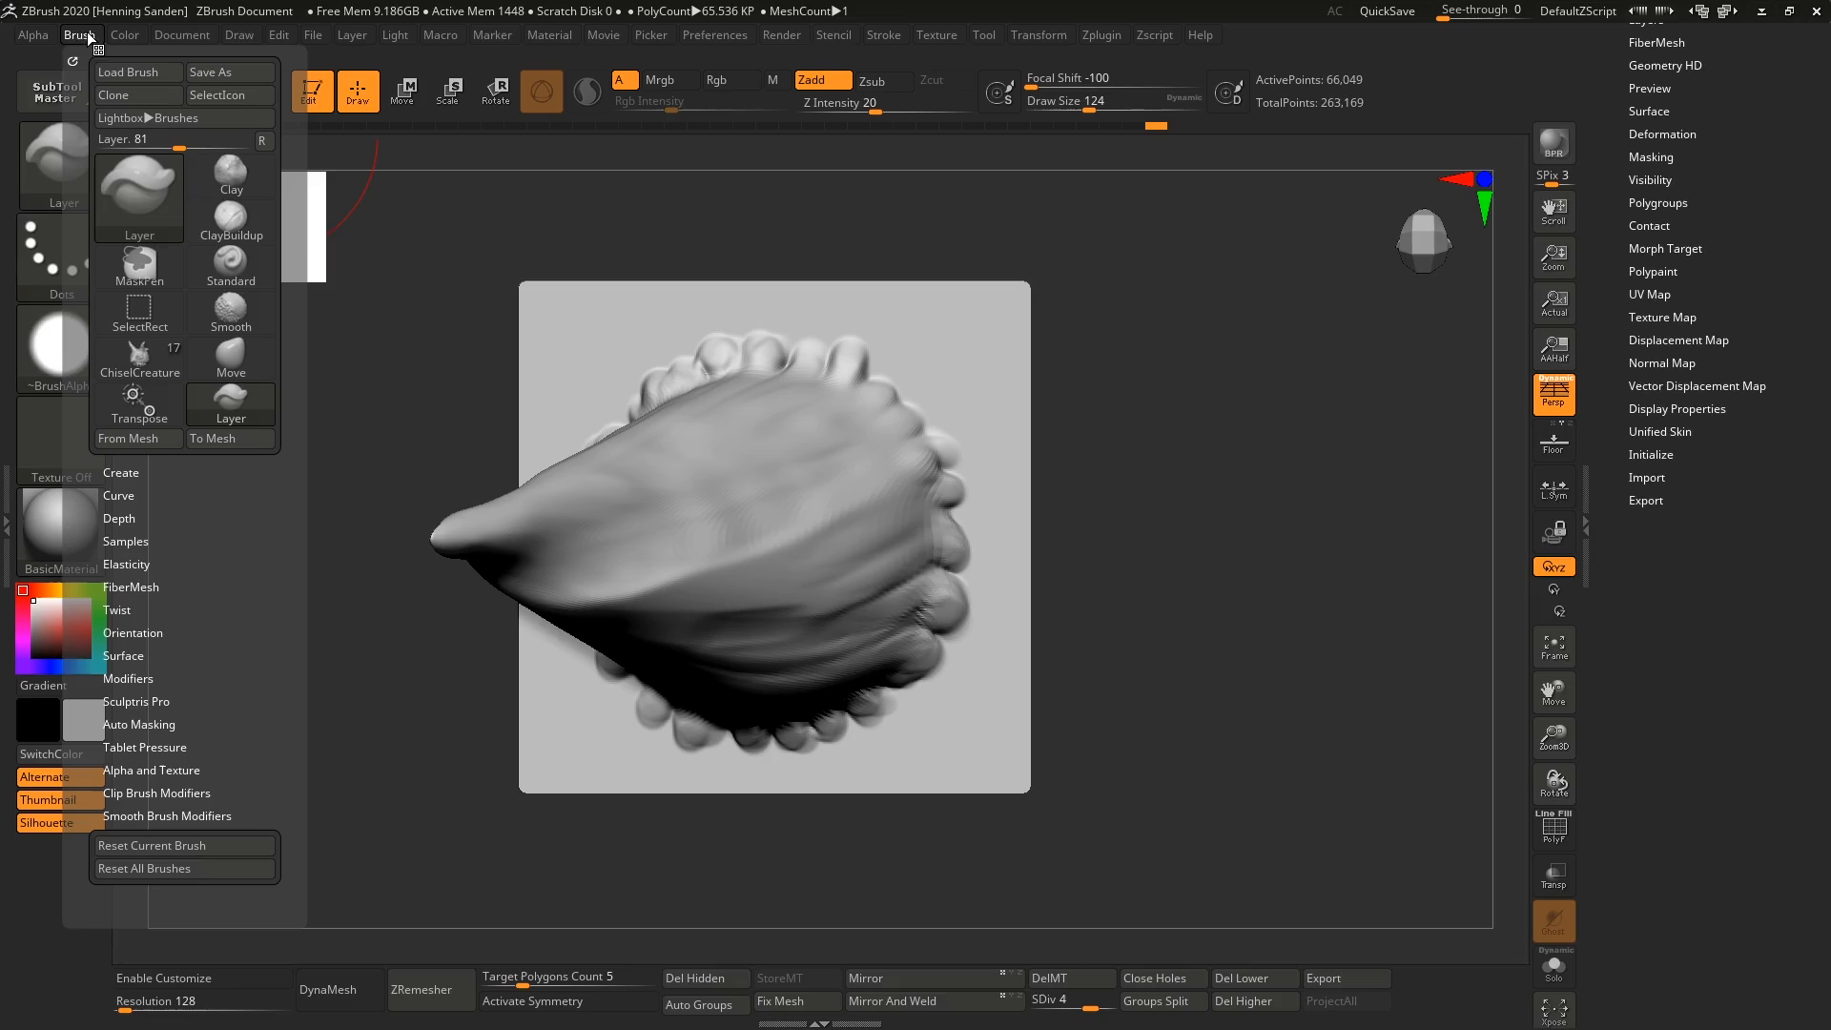
{"action": "left_click", "coordinate": [122, 94]}
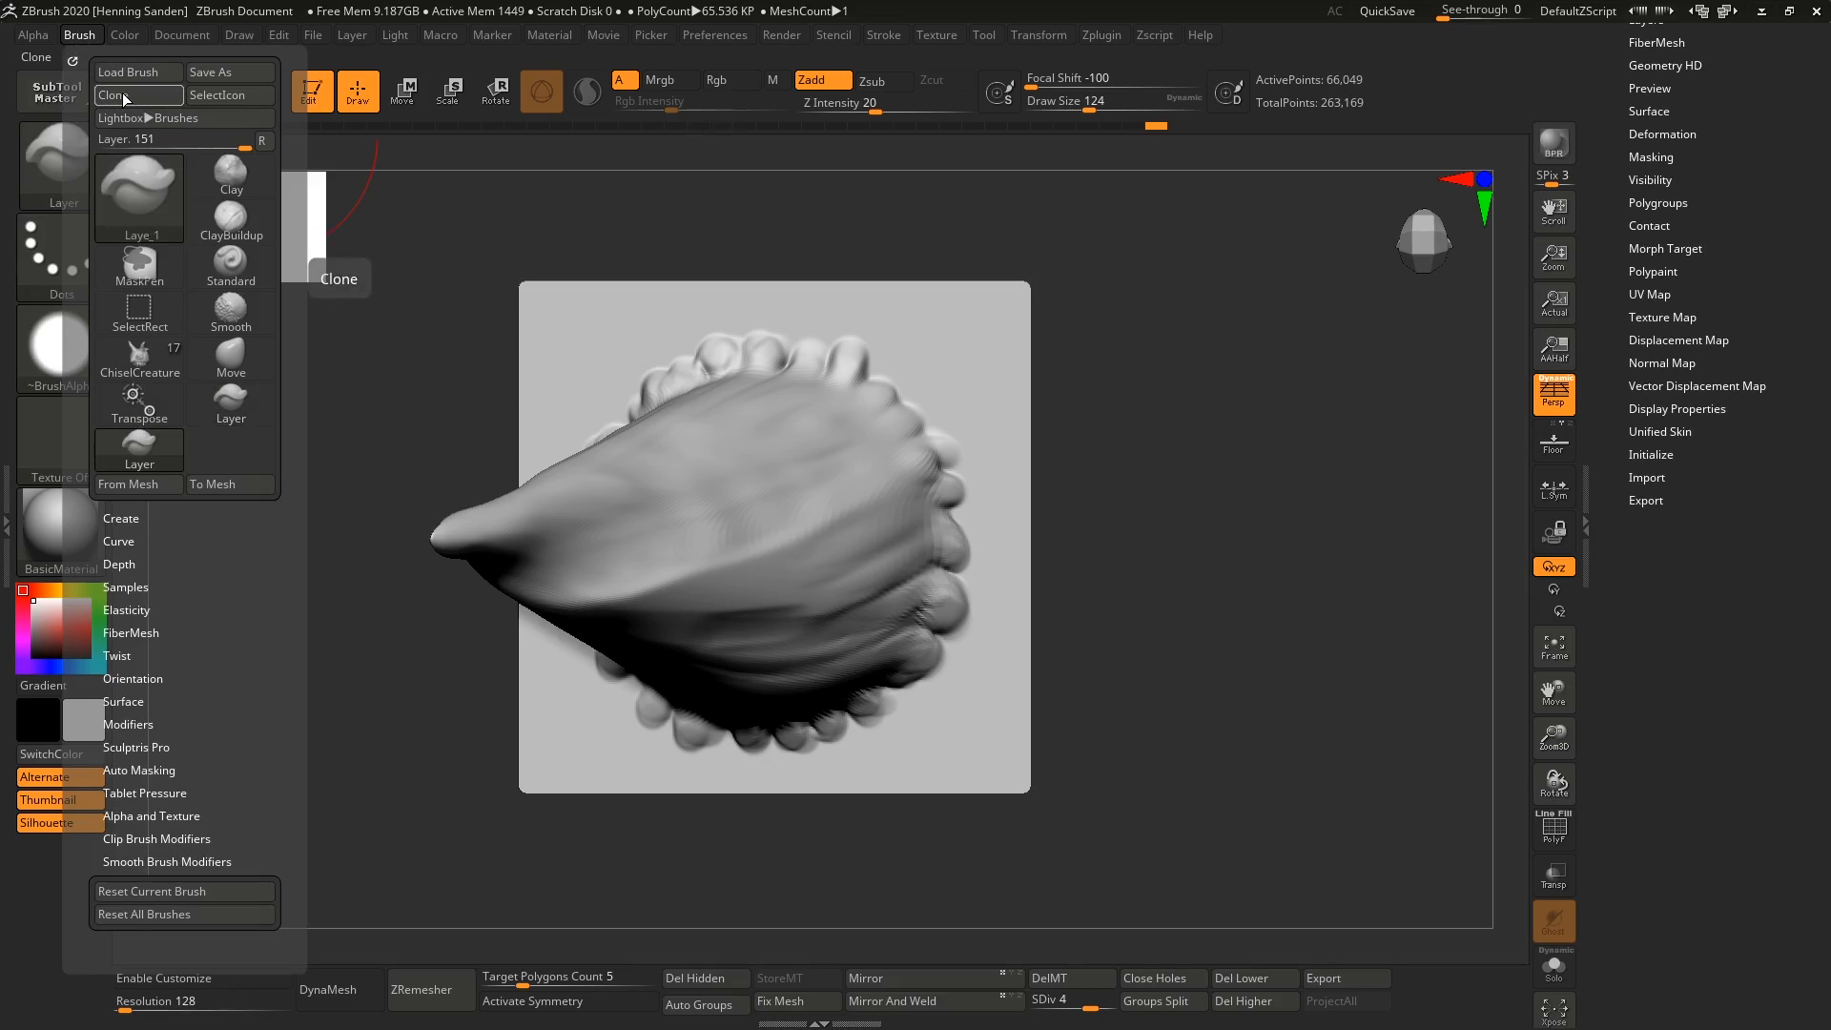
{"action": "left_click", "coordinate": [151, 461]}
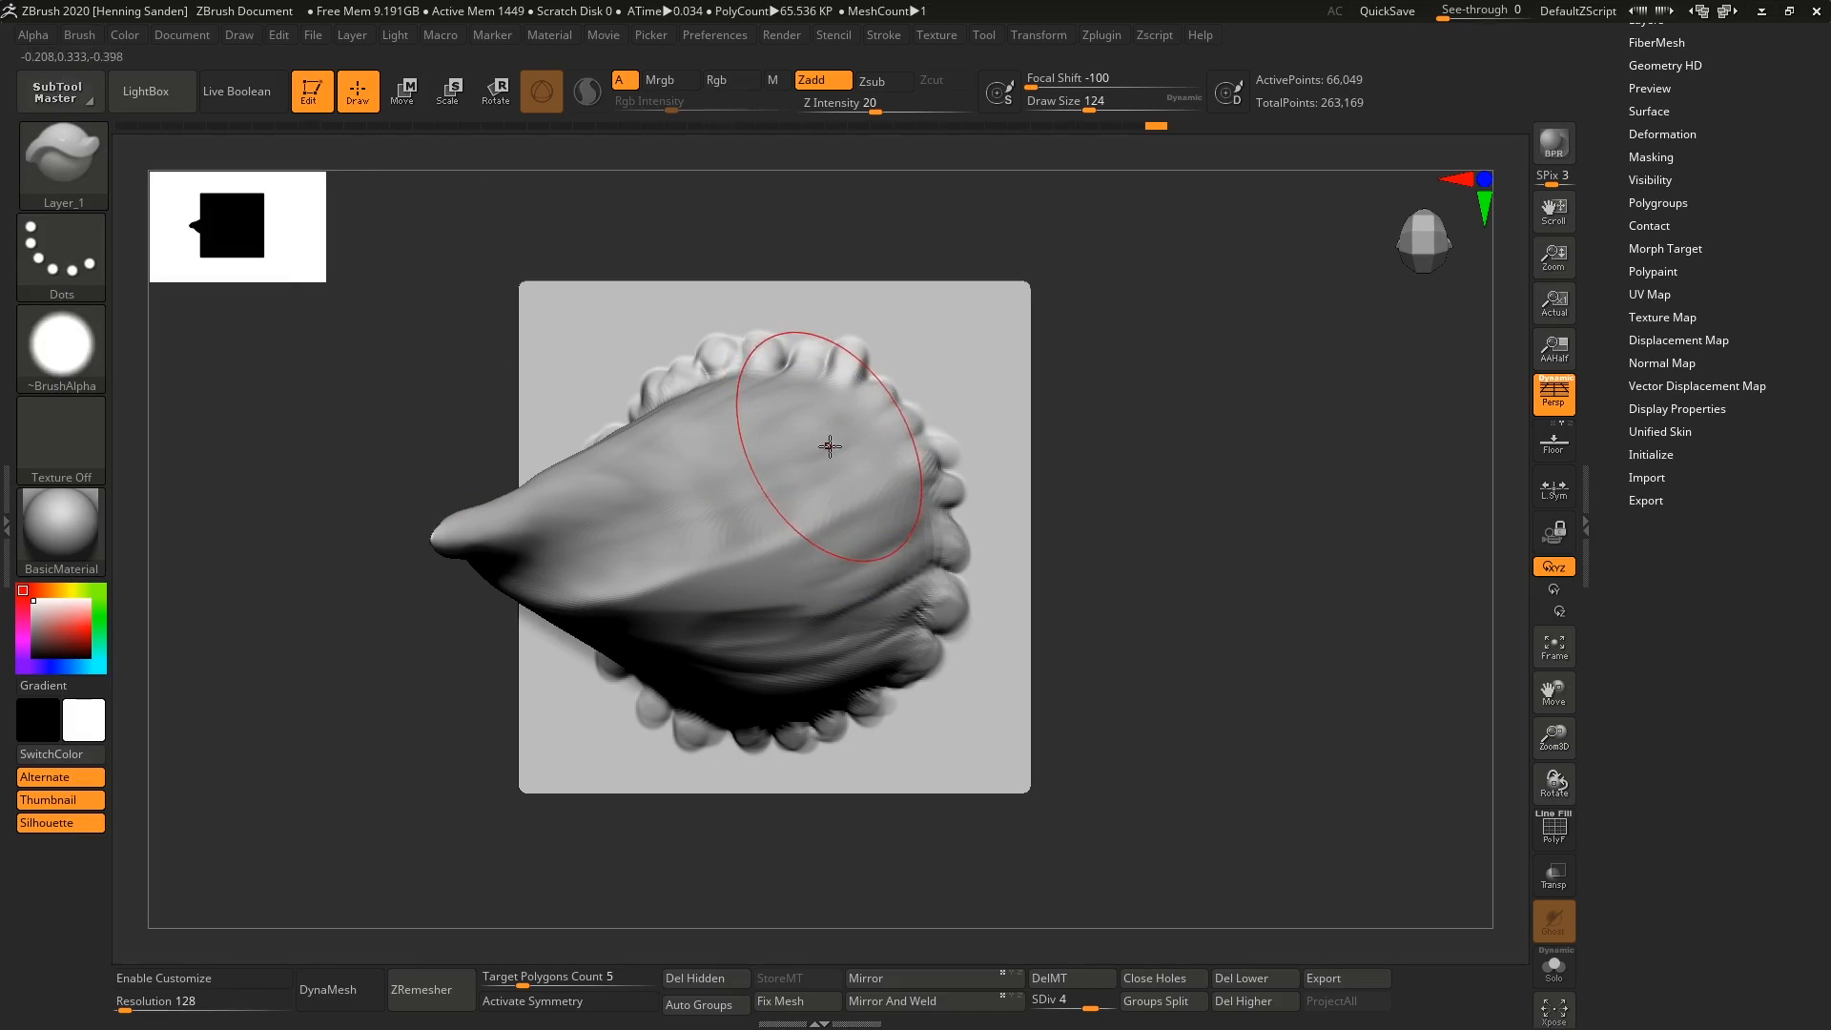
Orient the horn plane to face the camera squarely and step it up to subdivision level 5.
{"action": "right_click_drag", "start_coordinate": [833, 448], "coordinate": [906, 462], "text": "alt"}
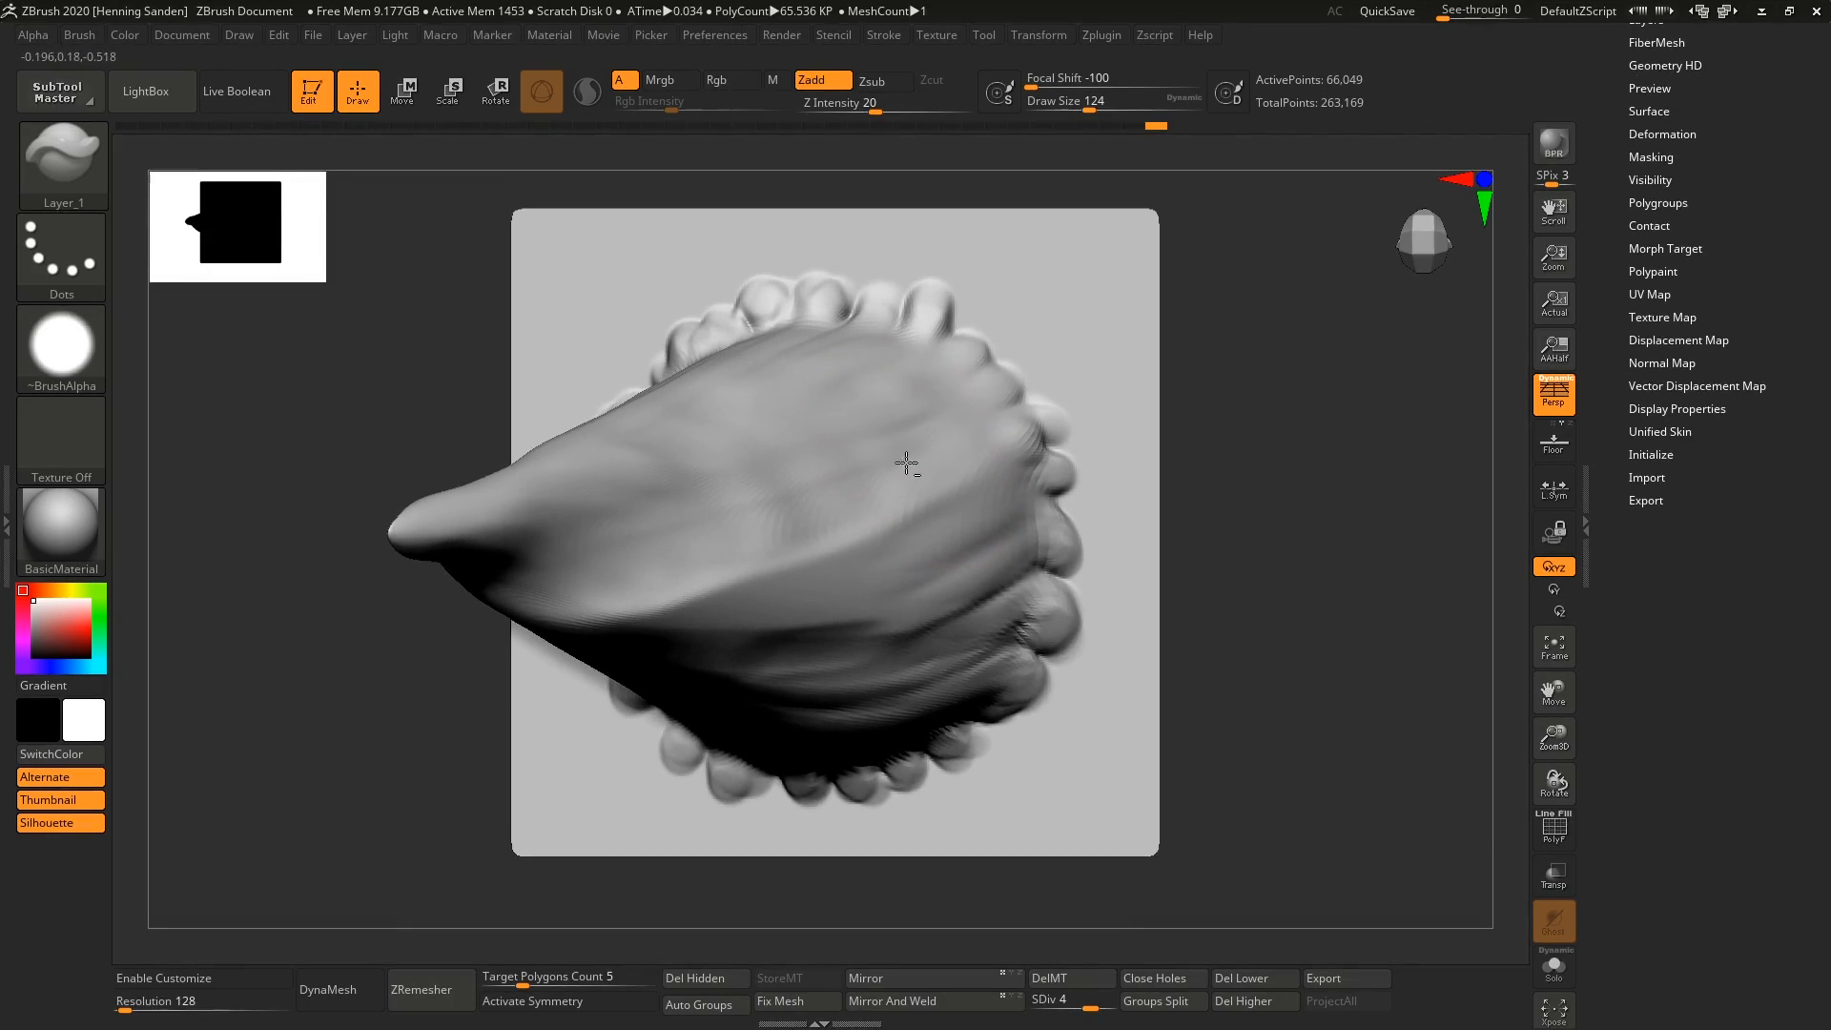
{"action": "key", "text": "f"}
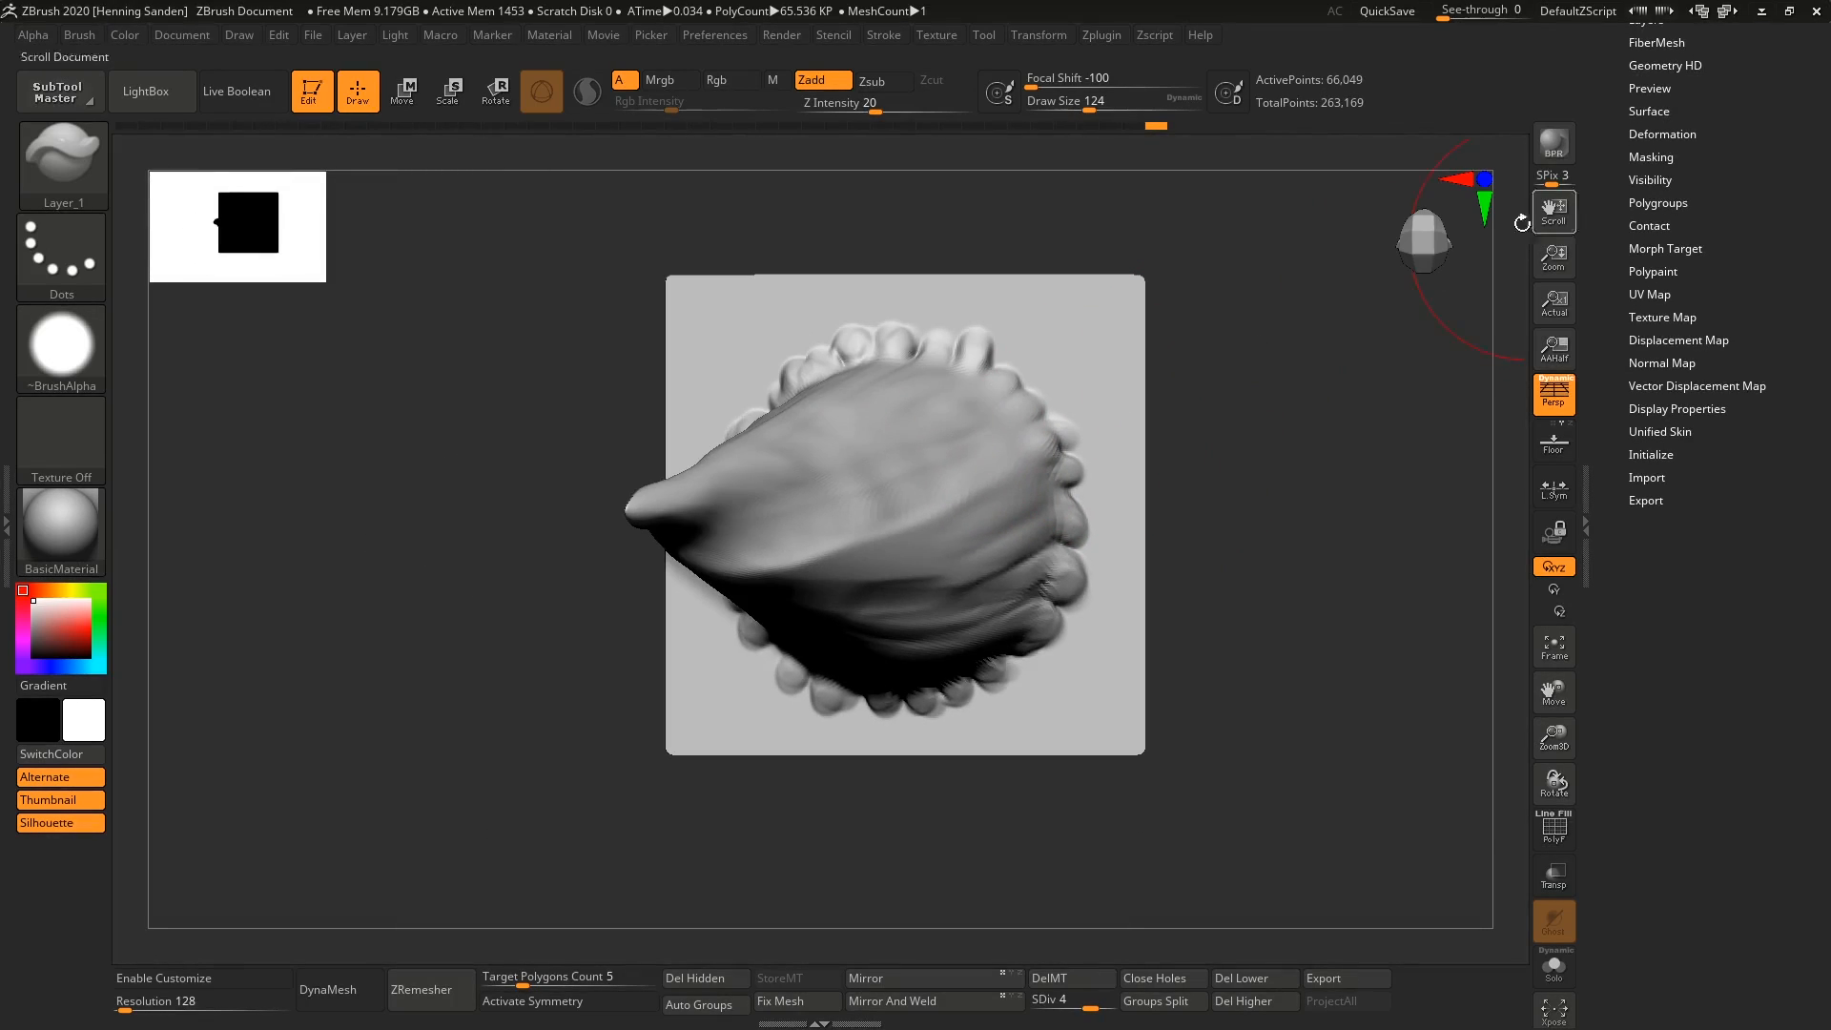
{"action": "left_click", "coordinate": [1426, 242]}
{"action": "left_click", "coordinate": [1427, 258]}
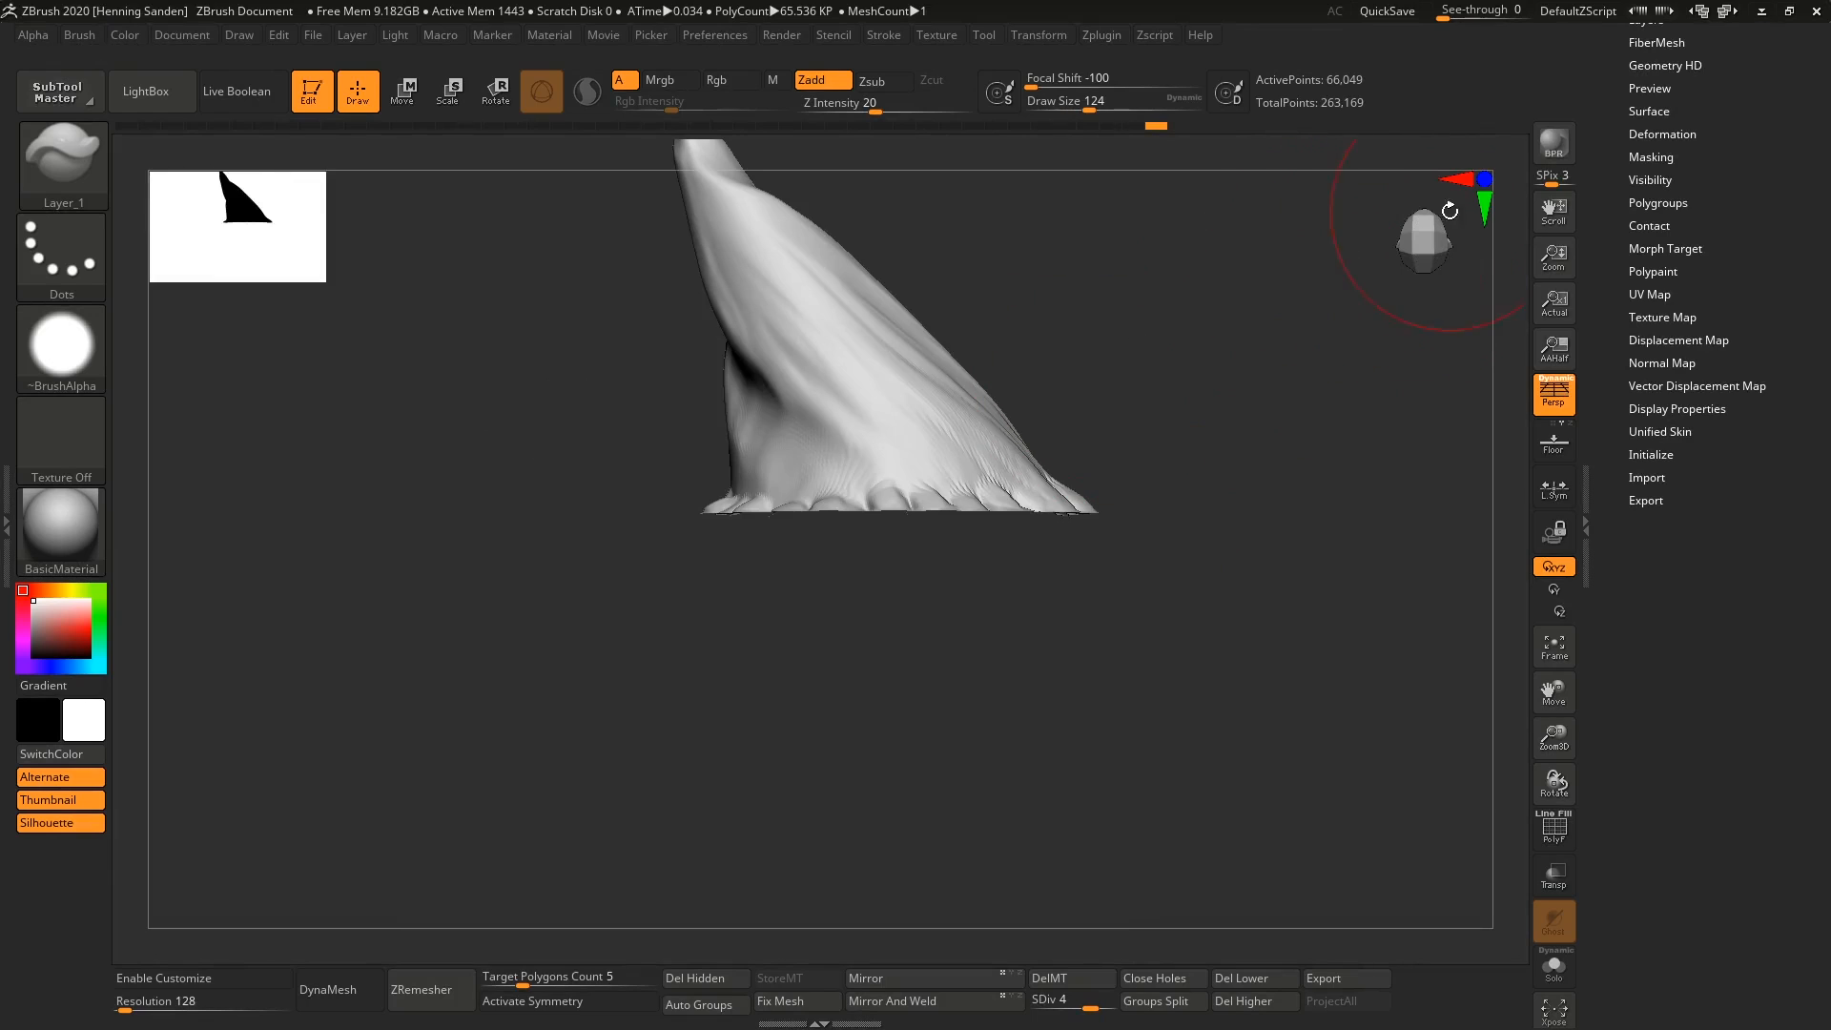
{"action": "left_click", "coordinate": [1423, 253]}
{"action": "right_click_drag", "start_coordinate": [1128, 372], "coordinate": [898, 511]}
{"action": "key", "text": "f"}
{"action": "key", "text": "d"}
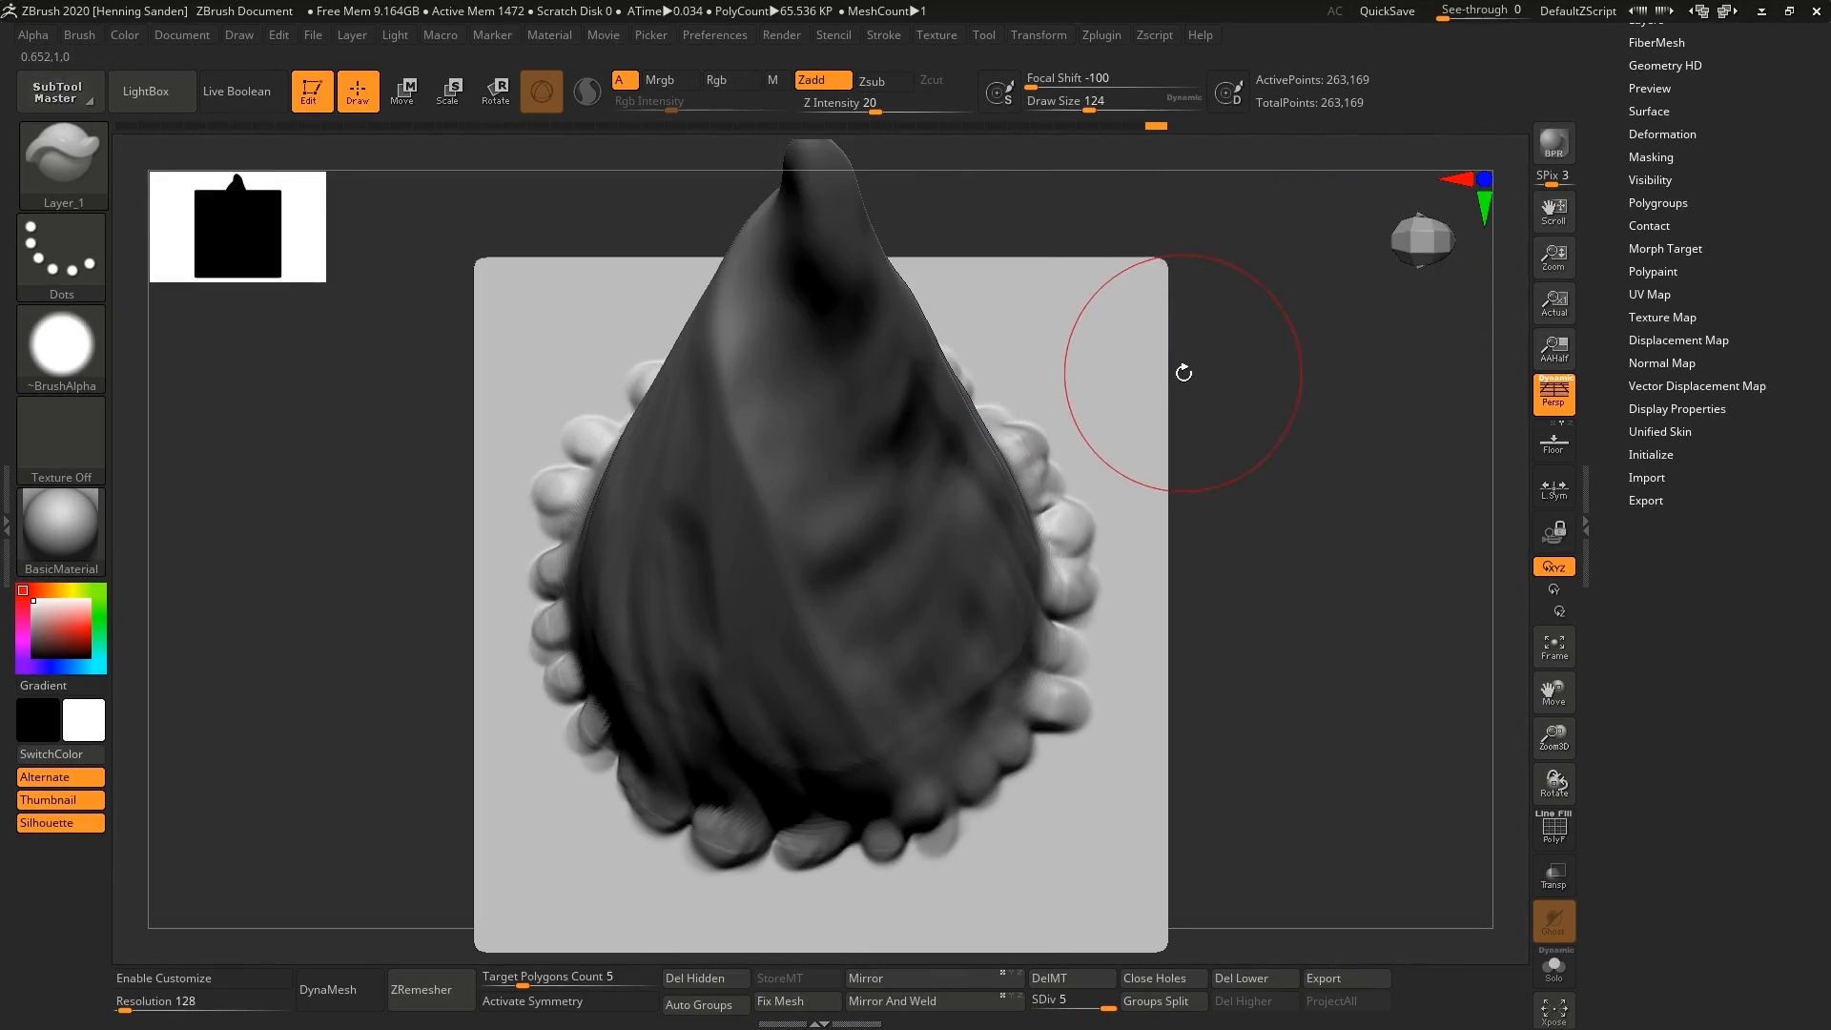
Turn off perspective and add the horn mesh as the 3D shape of the cloned Layer brush.
{"action": "left_click", "coordinate": [1430, 245]}
{"action": "key", "text": "f"}
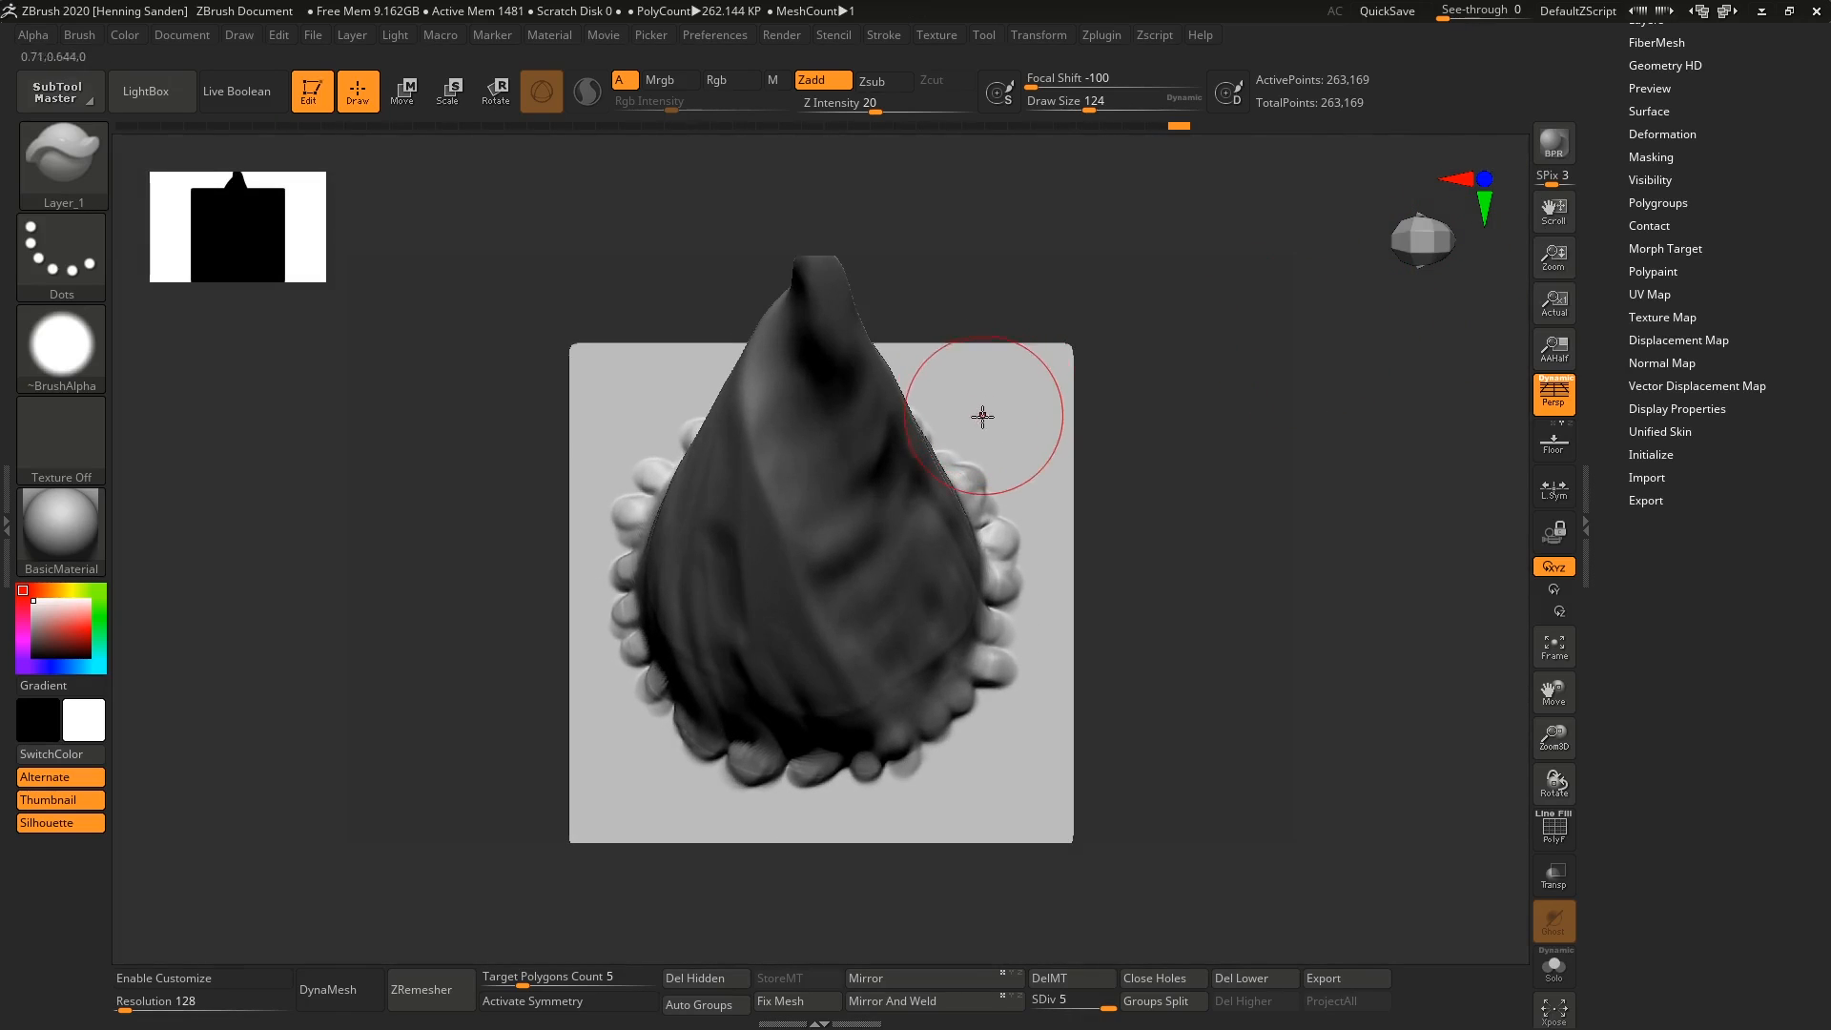
{"action": "mouse_move", "coordinate": [956, 484]}
{"action": "right_mouse_down", "text": "ctrl"}
{"action": "mouse_move", "coordinate": [965, 447]}
{"action": "mouse_move", "coordinate": [971, 480]}
{"action": "right_mouse_up", "text": "ctrl"}
{"action": "key", "text": "f"}
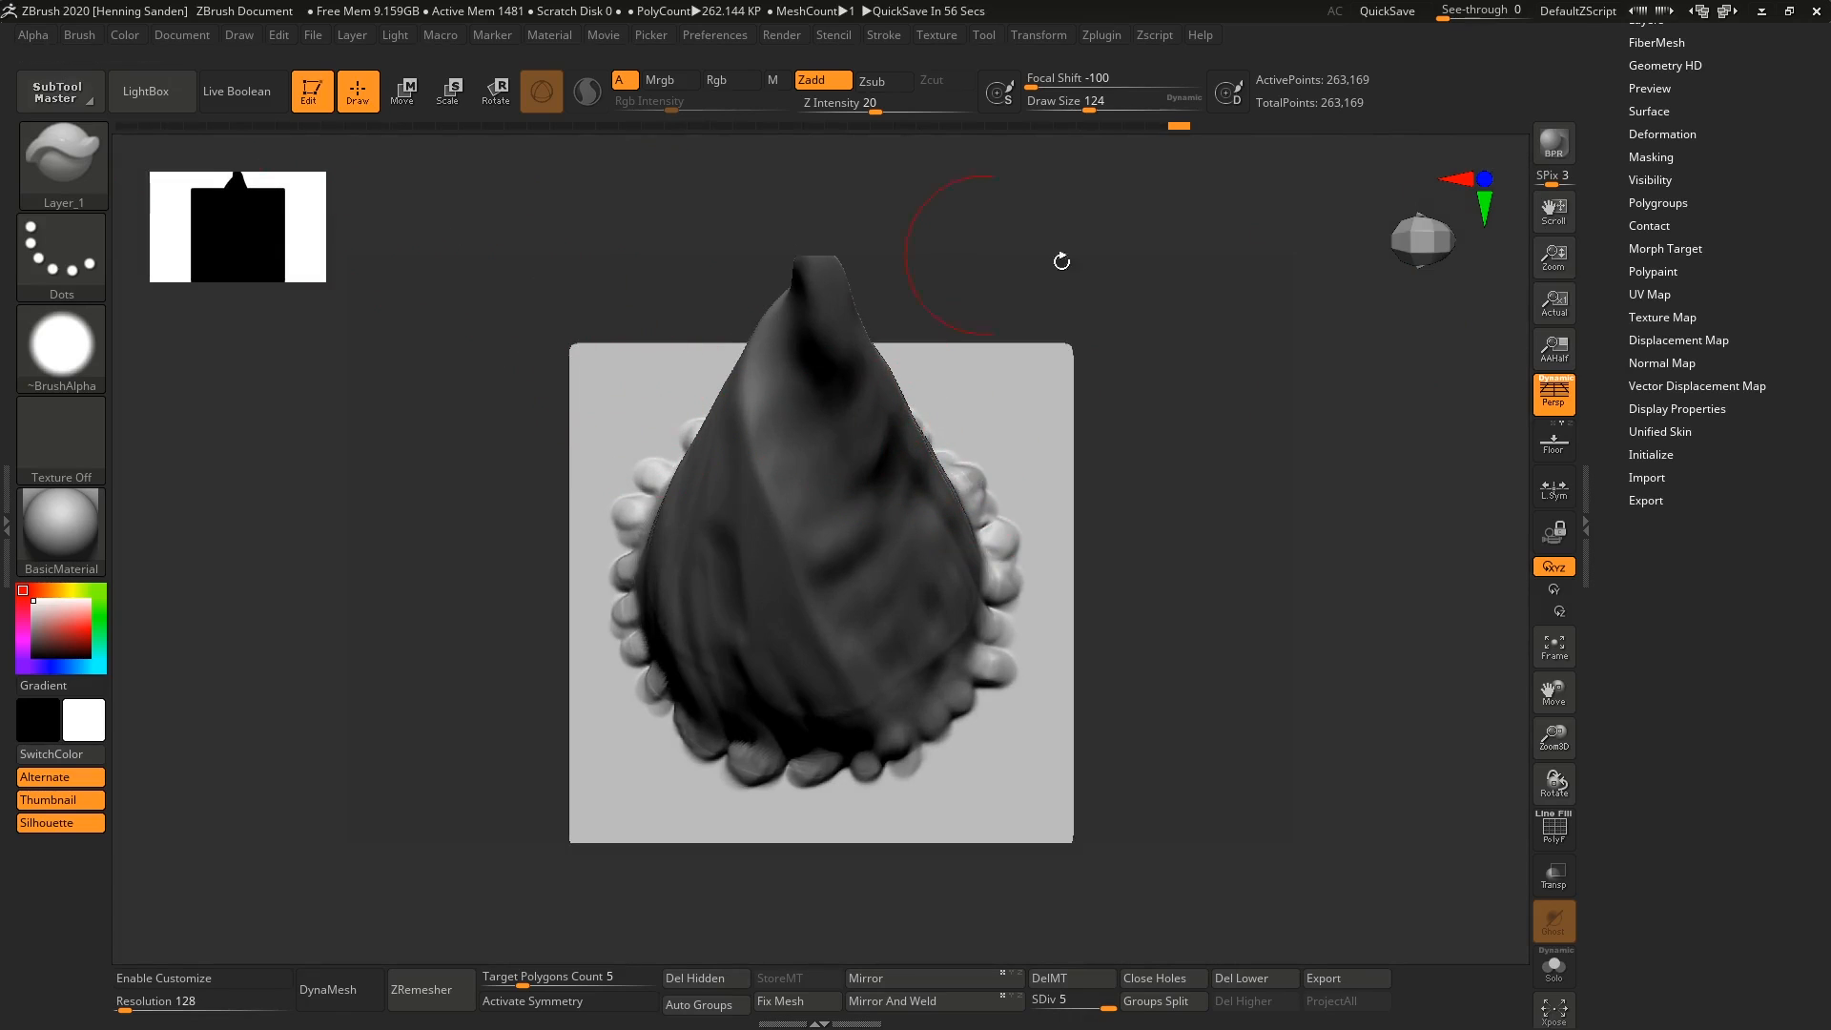
{"action": "left_click", "coordinate": [1567, 405]}
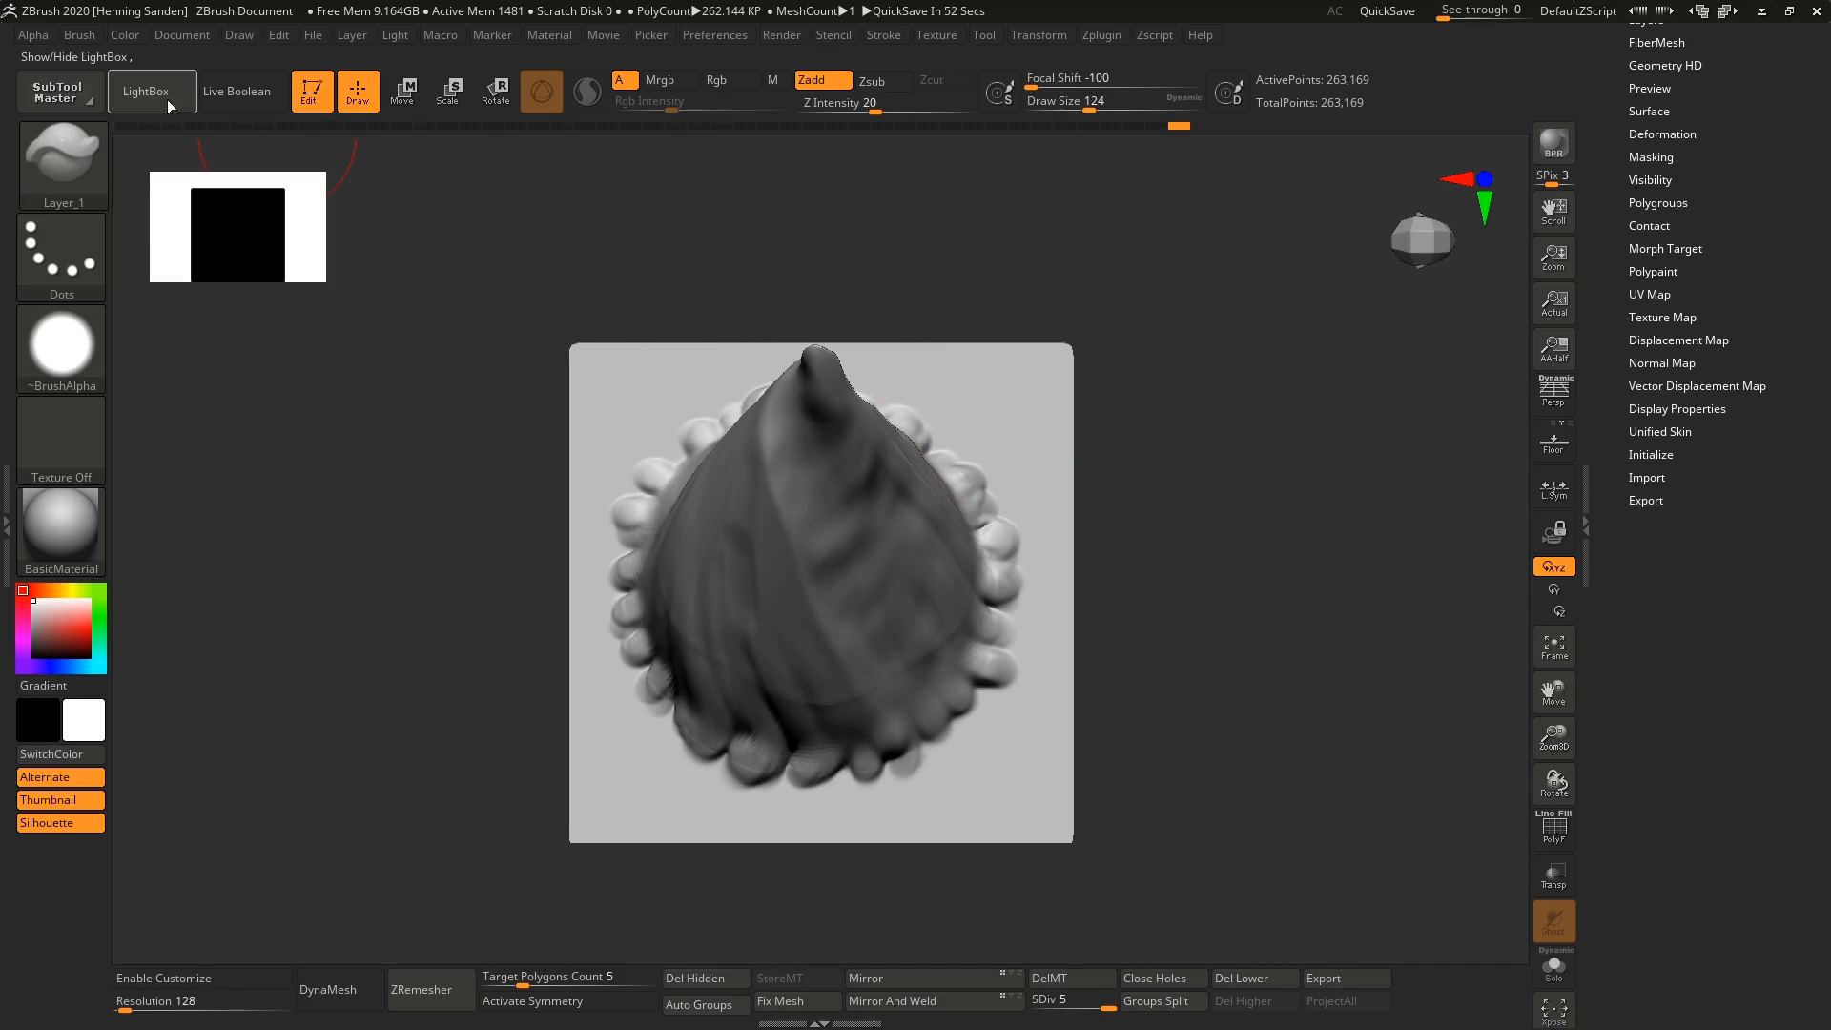
{"action": "left_click", "coordinate": [89, 36]}
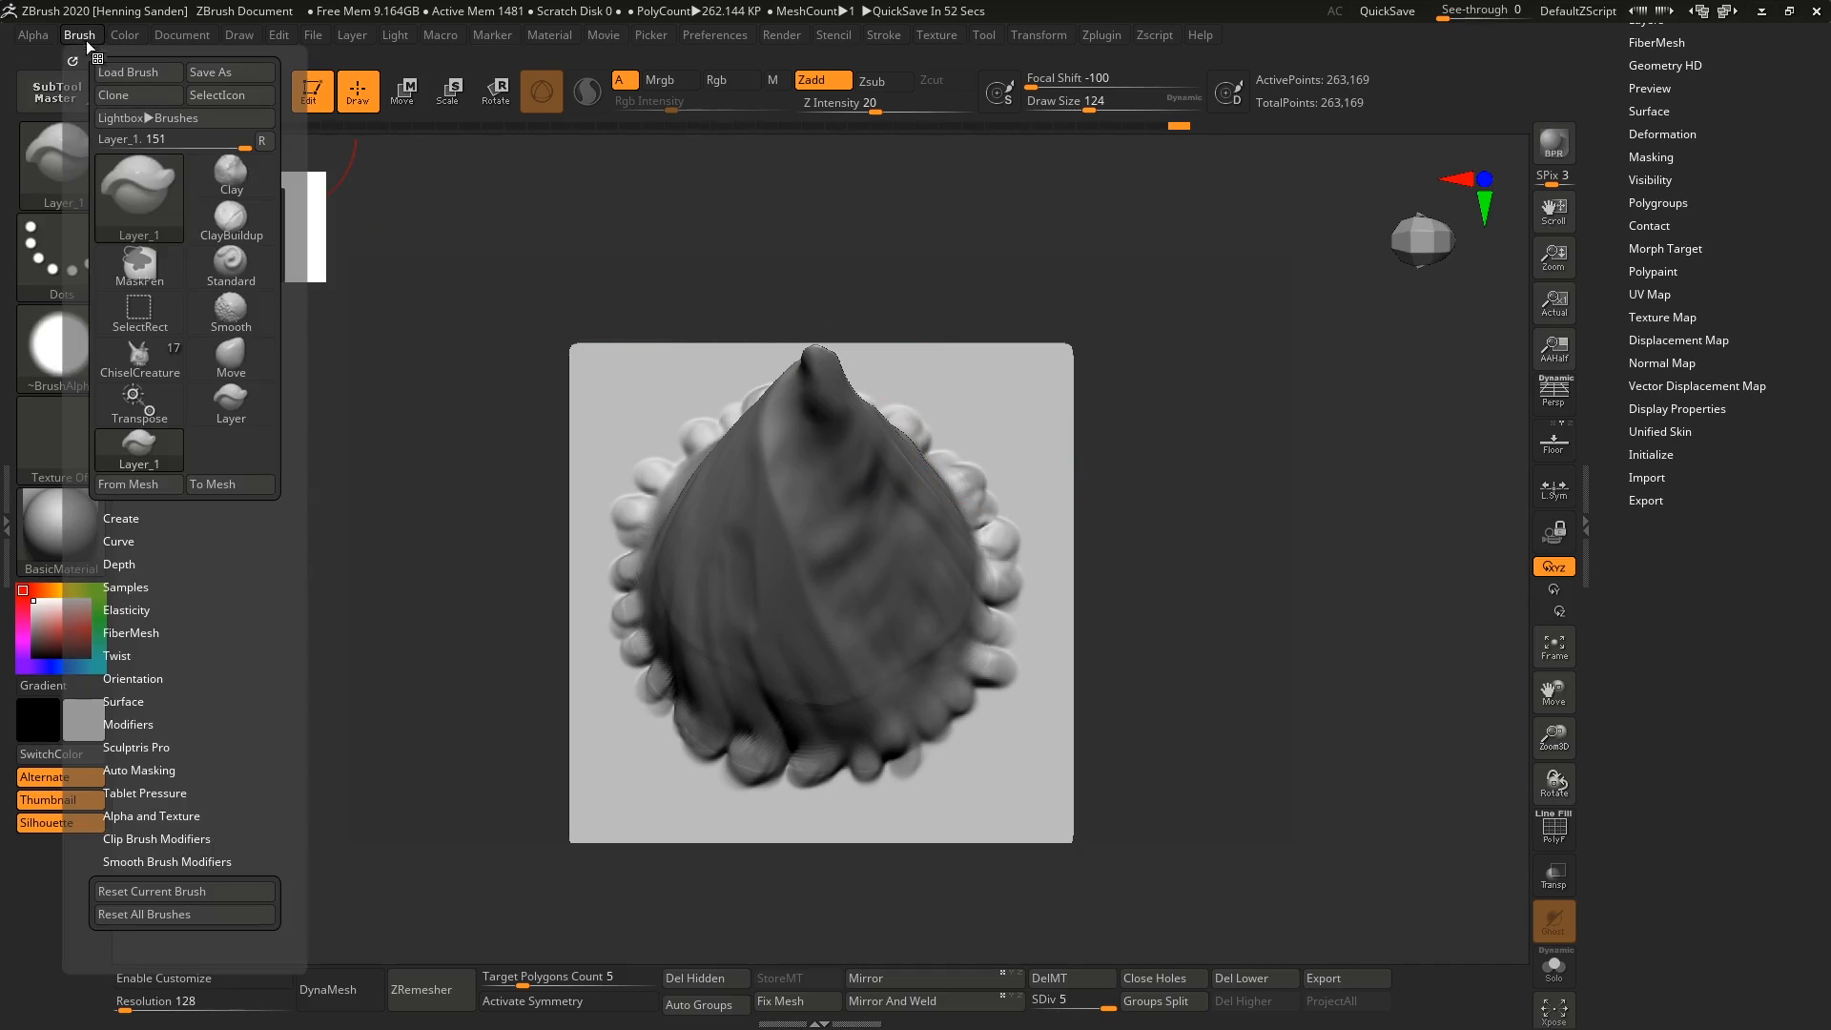
{"action": "left_click", "coordinate": [149, 485]}
{"action": "left_click", "coordinate": [151, 487]}
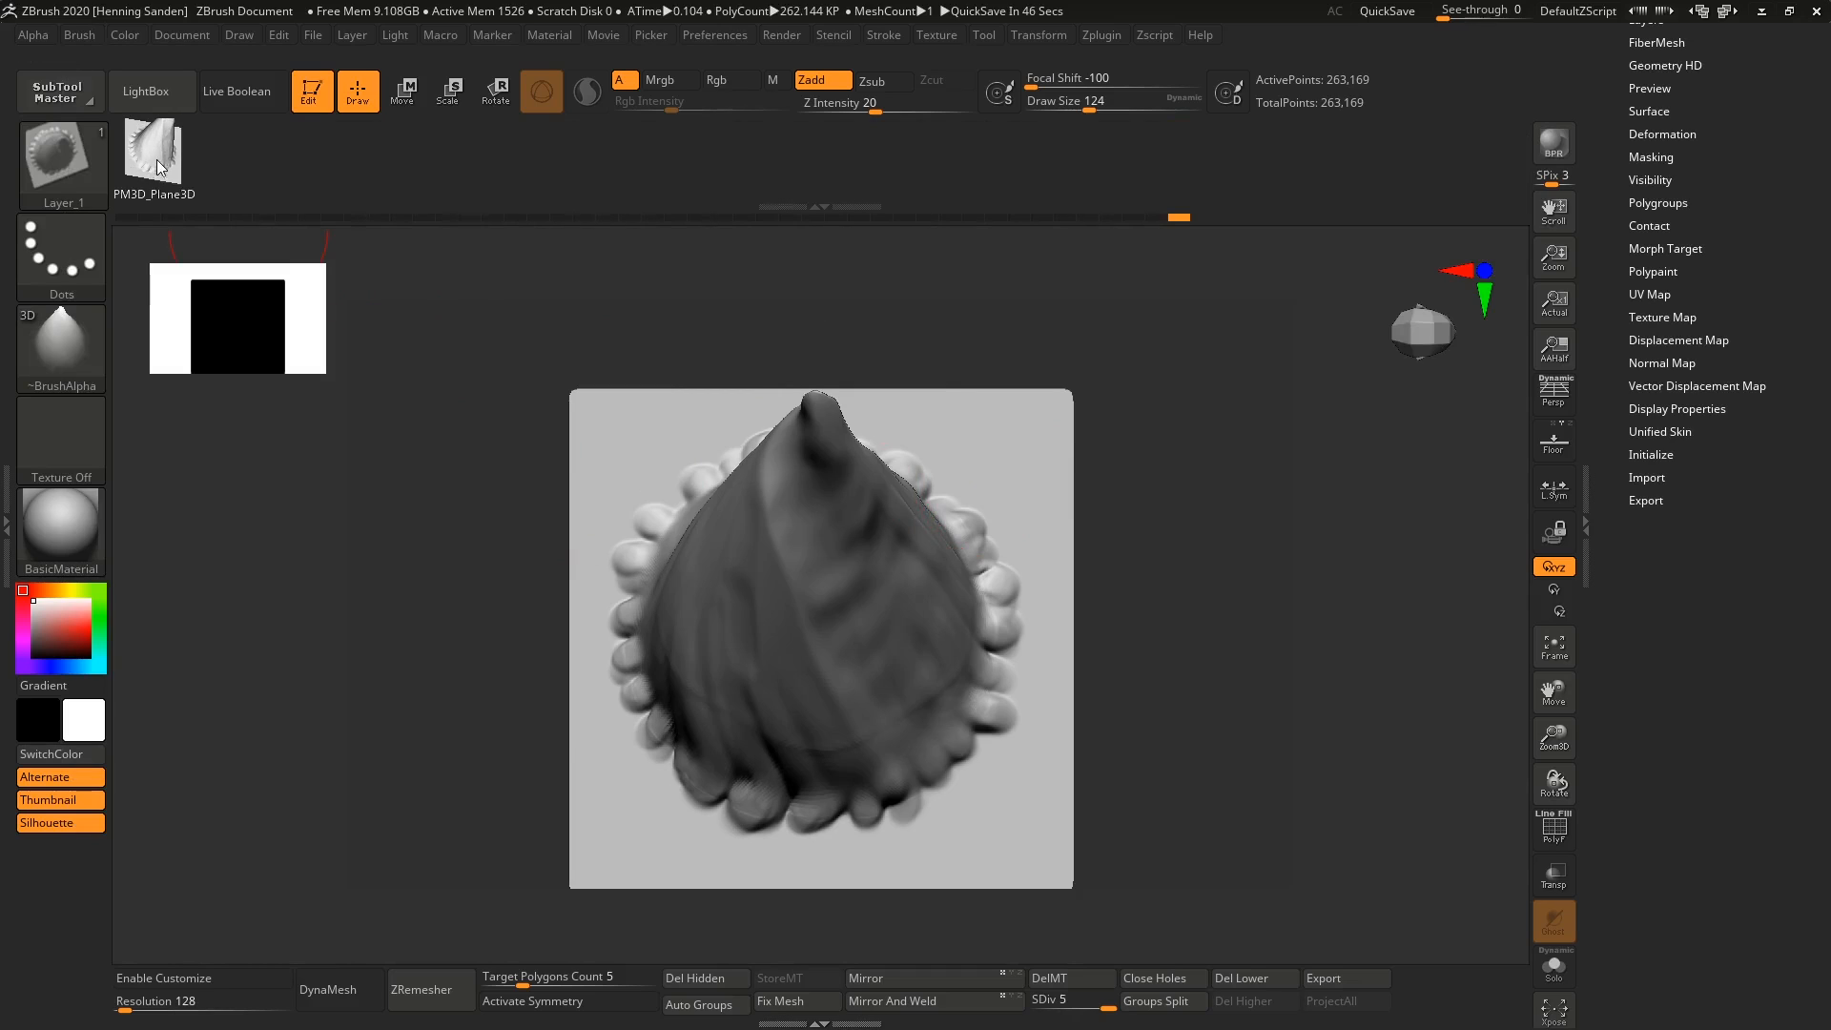
Switch to the Zremesh creature head and set the draw size to 56.
{"action": "scroll", "coordinate": [1735, 234], "scroll_direction": "up", "scroll_amount": 10}
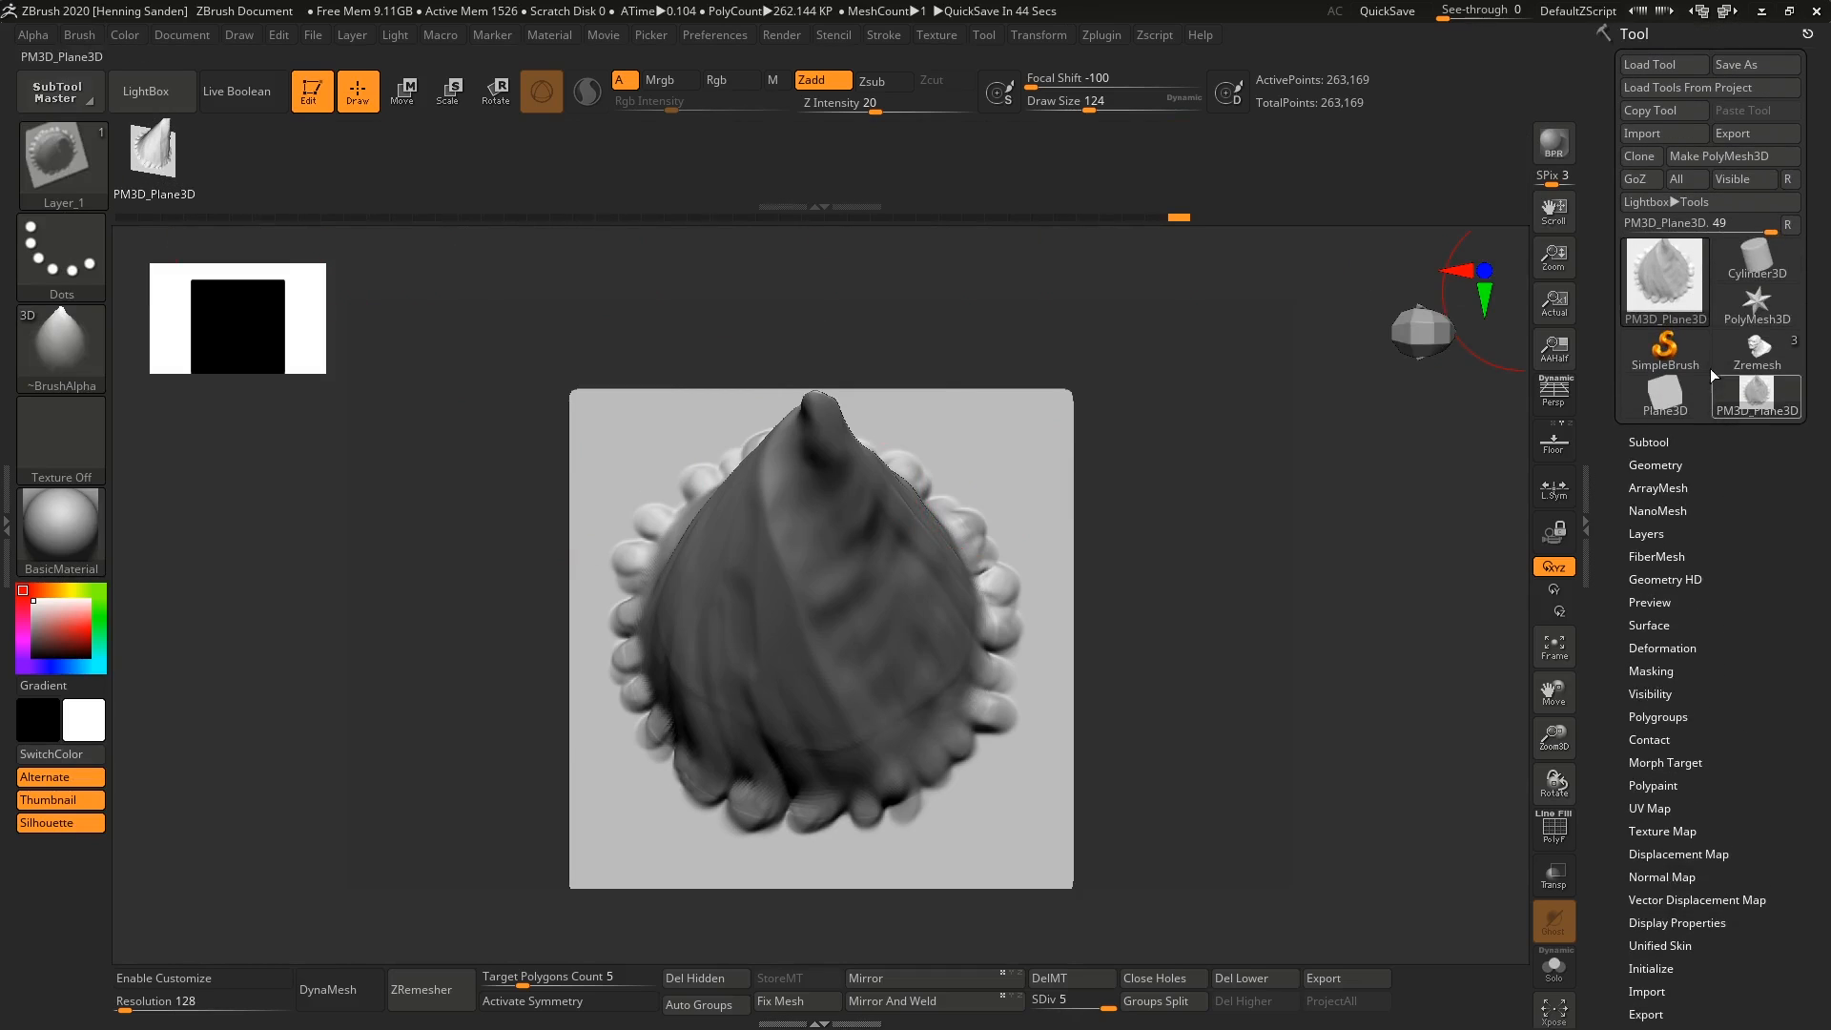
{"action": "left_click", "coordinate": [1757, 351]}
{"action": "mouse_move", "coordinate": [727, 511]}
{"action": "right_mouse_down"}
{"action": "mouse_move", "coordinate": [948, 654]}
{"action": "mouse_move", "coordinate": [896, 683]}
{"action": "right_mouse_up"}
{"action": "key", "text": "s"}
{"action": "mouse_move", "coordinate": [863, 658]}
{"action": "left_mouse_down"}
{"action": "mouse_move", "coordinate": [818, 656]}
{"action": "mouse_move", "coordinate": [841, 641]}
{"action": "left_mouse_up"}
{"action": "key", "text": "s"}
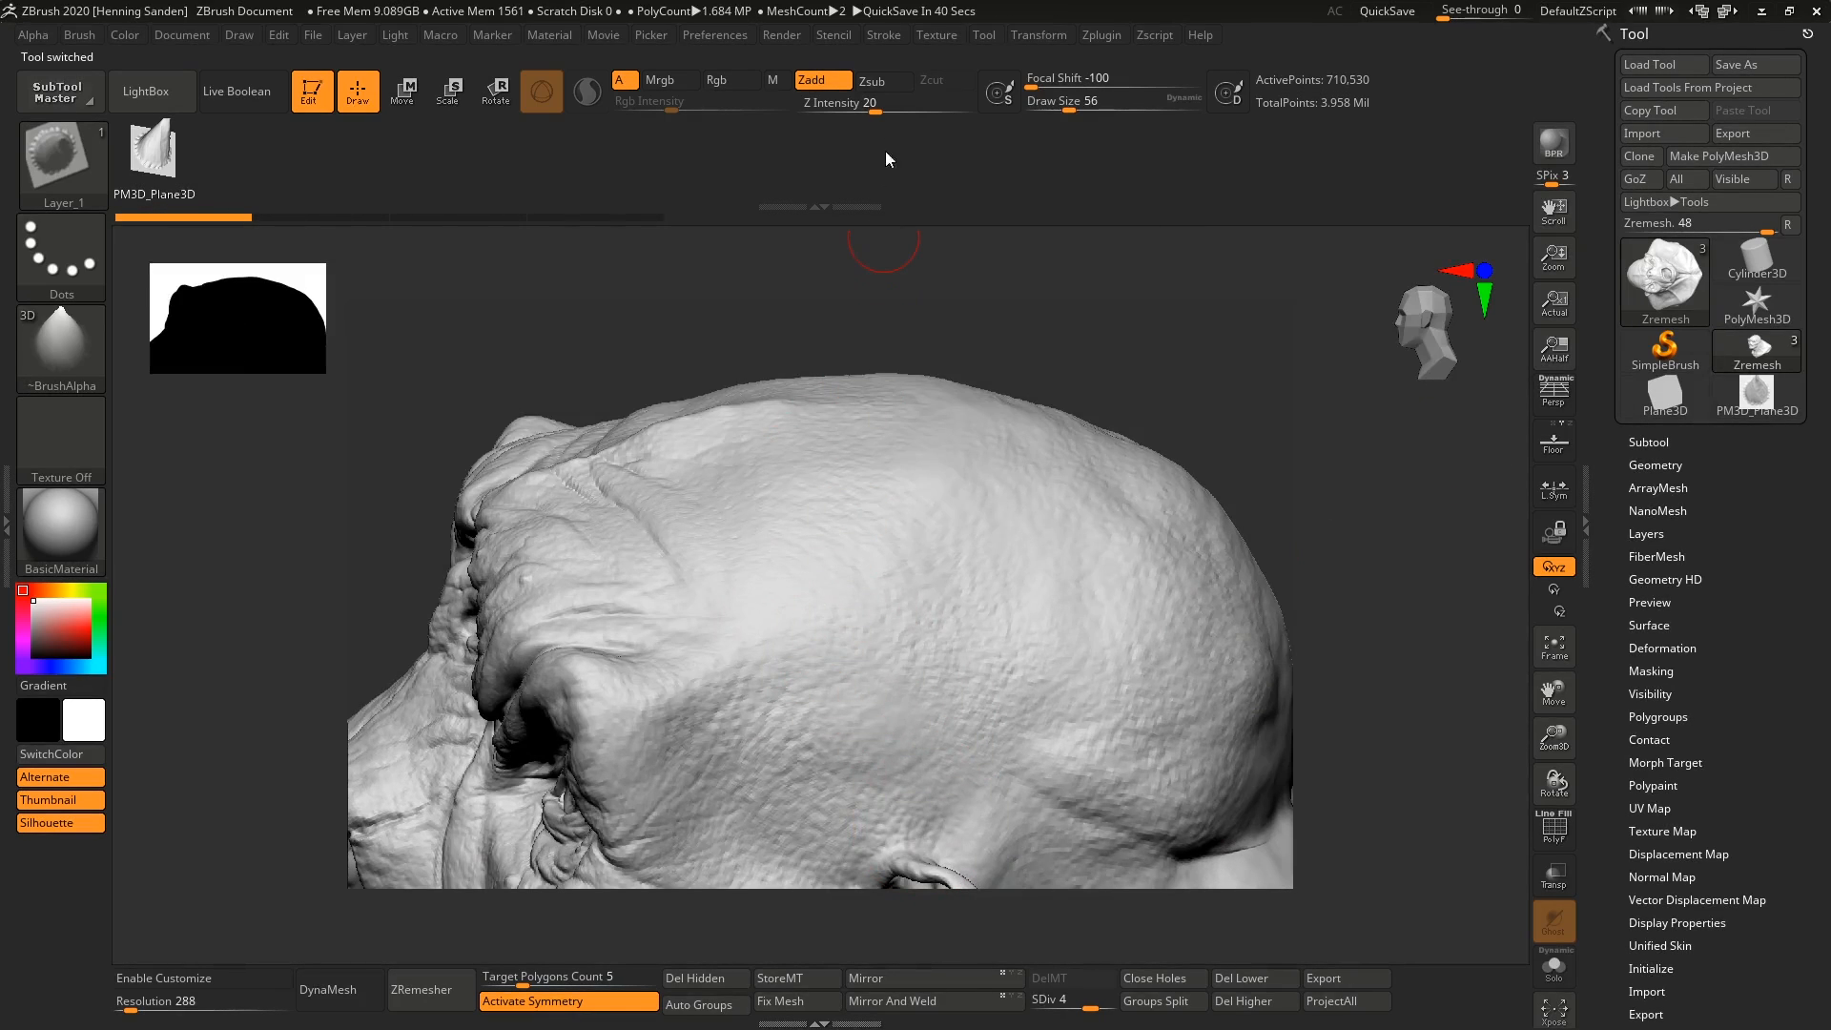
Set the horn brush's Z Intensity to 100 and its stroke type to DragRect.
{"action": "left_click_drag", "start_coordinate": [873, 103], "coordinate": [1011, 115]}
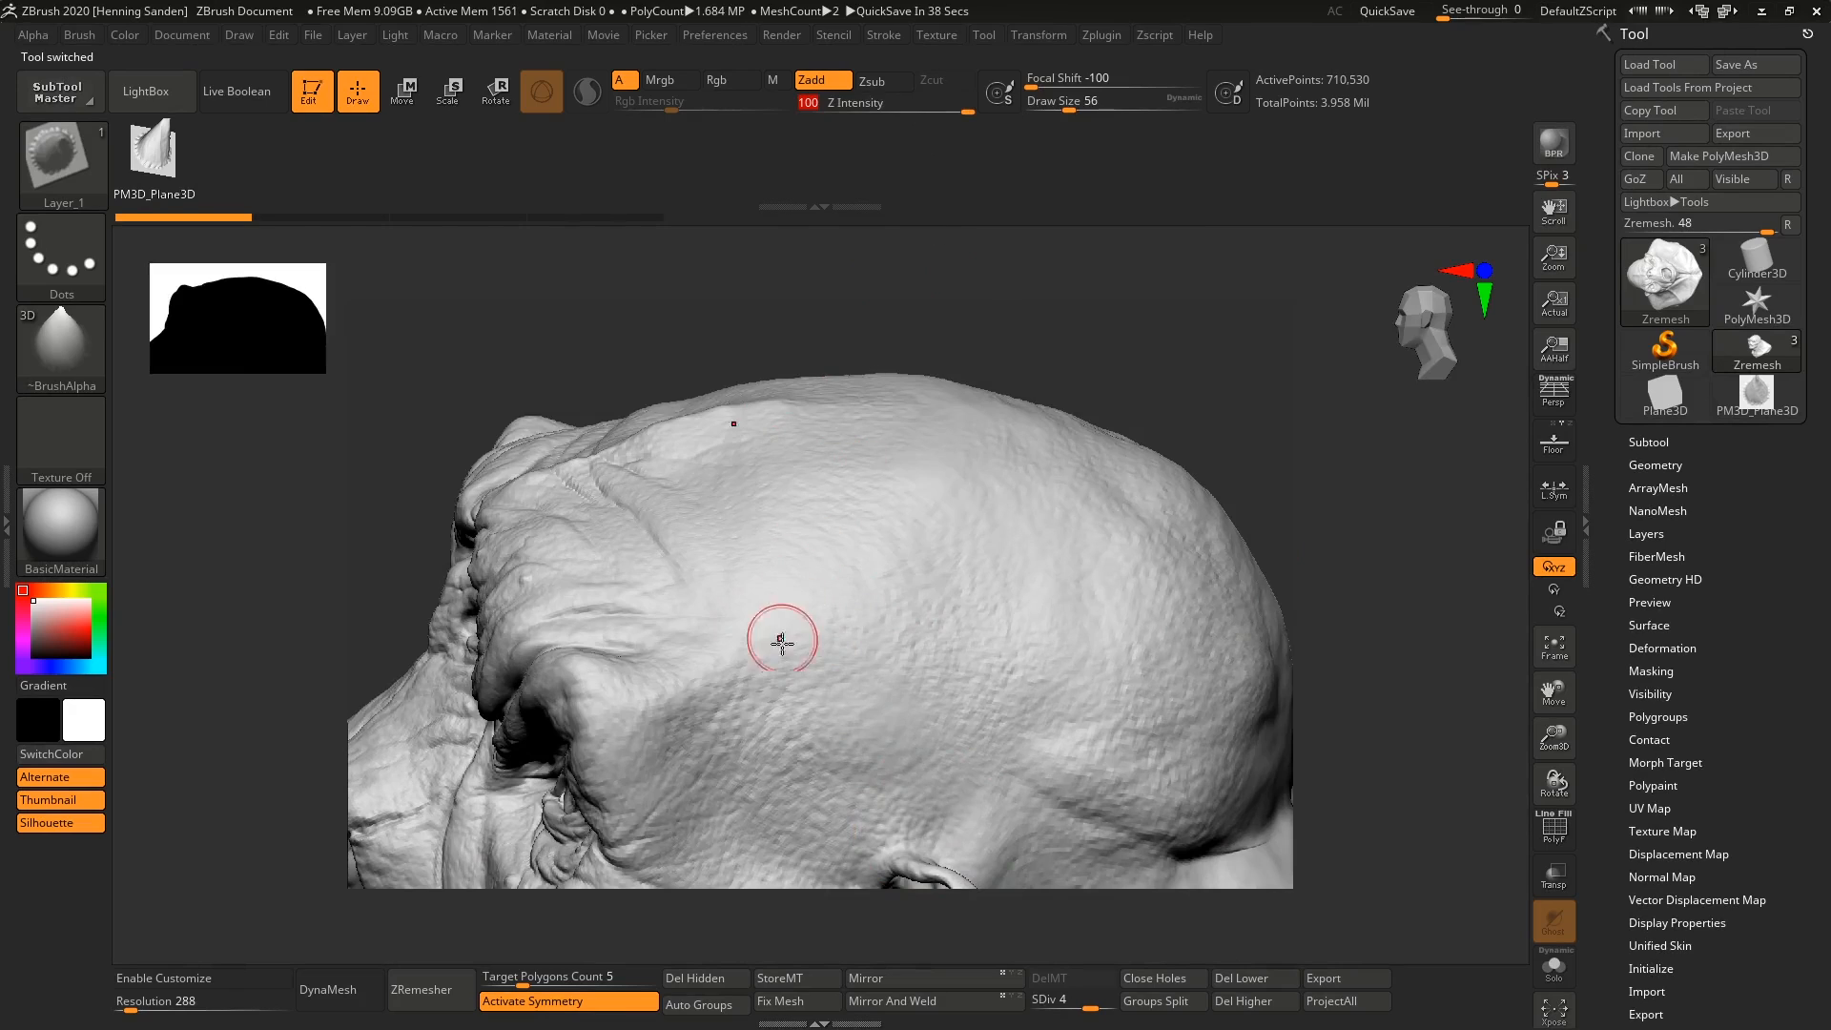
{"action": "left_click", "coordinate": [71, 267]}
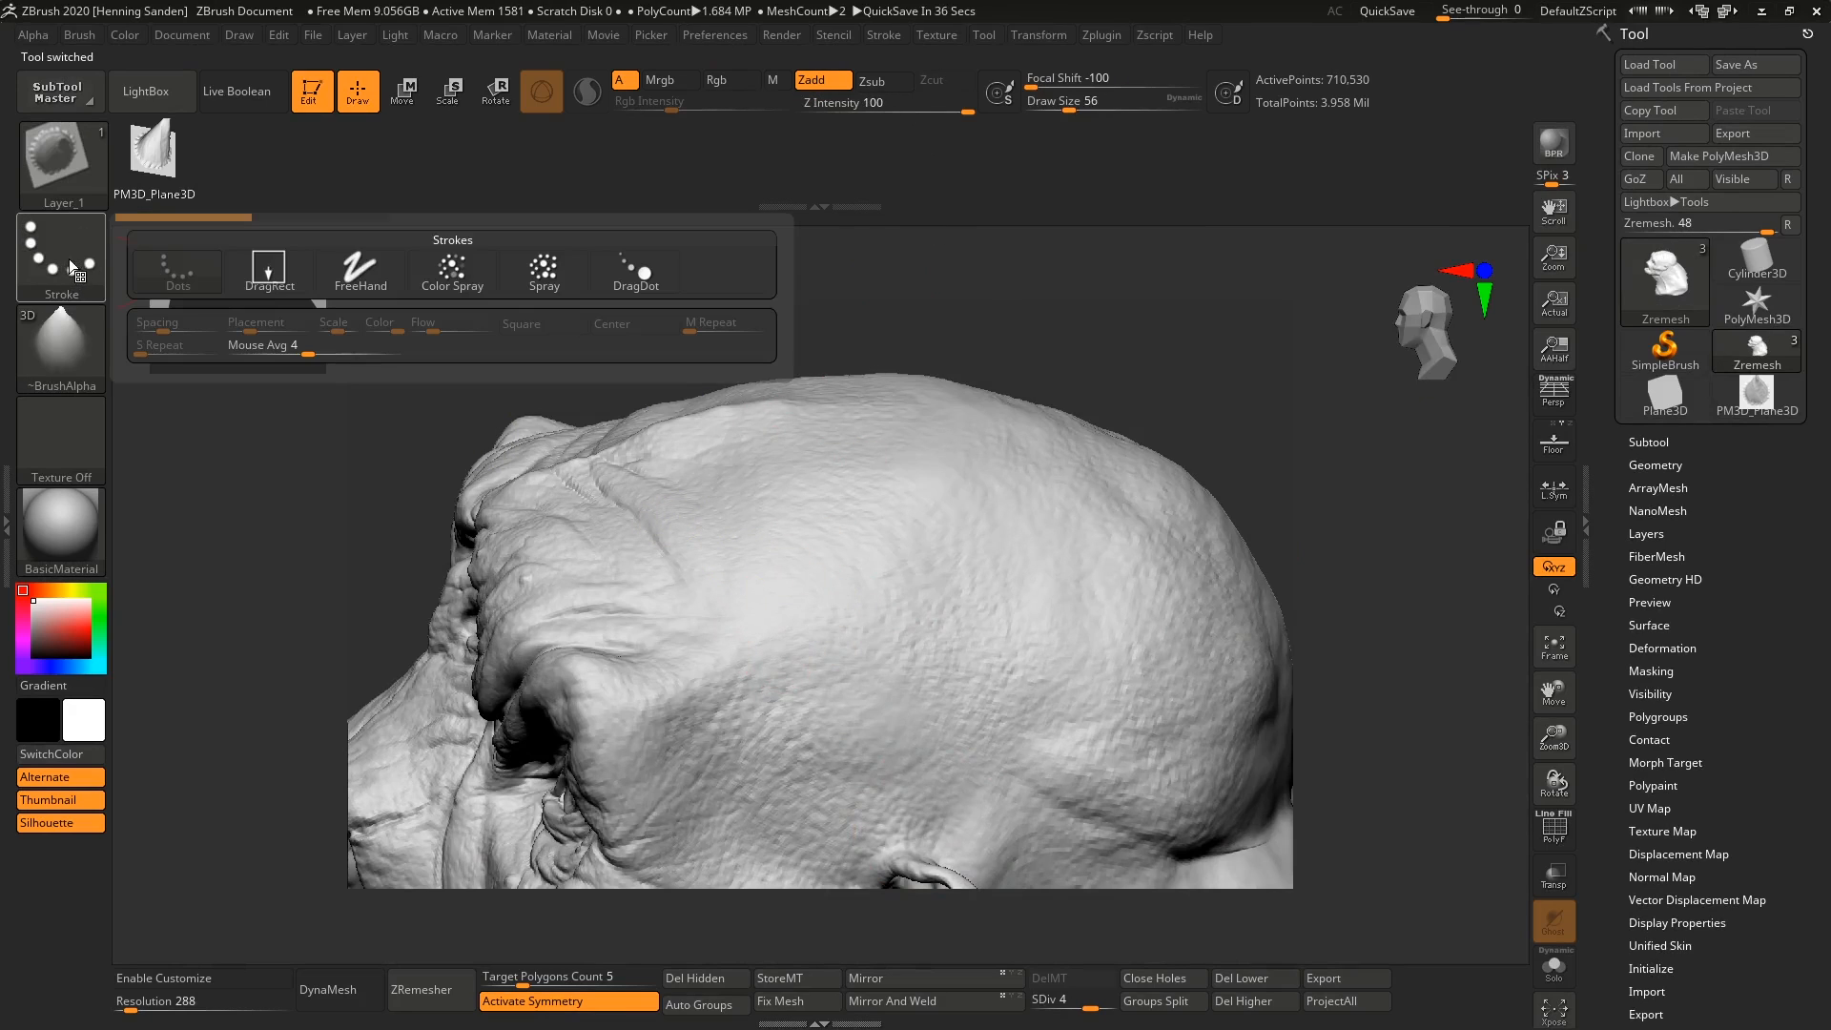
{"action": "left_click", "coordinate": [289, 277]}
Try placing two large symmetrical horns on the side of the creature's head, and undo both.
{"action": "mouse_move", "coordinate": [701, 528]}
{"action": "right_mouse_down", "text": "alt"}
{"action": "mouse_move", "coordinate": [760, 467]}
{"action": "mouse_move", "coordinate": [803, 524]}
{"action": "right_mouse_up", "text": "alt"}
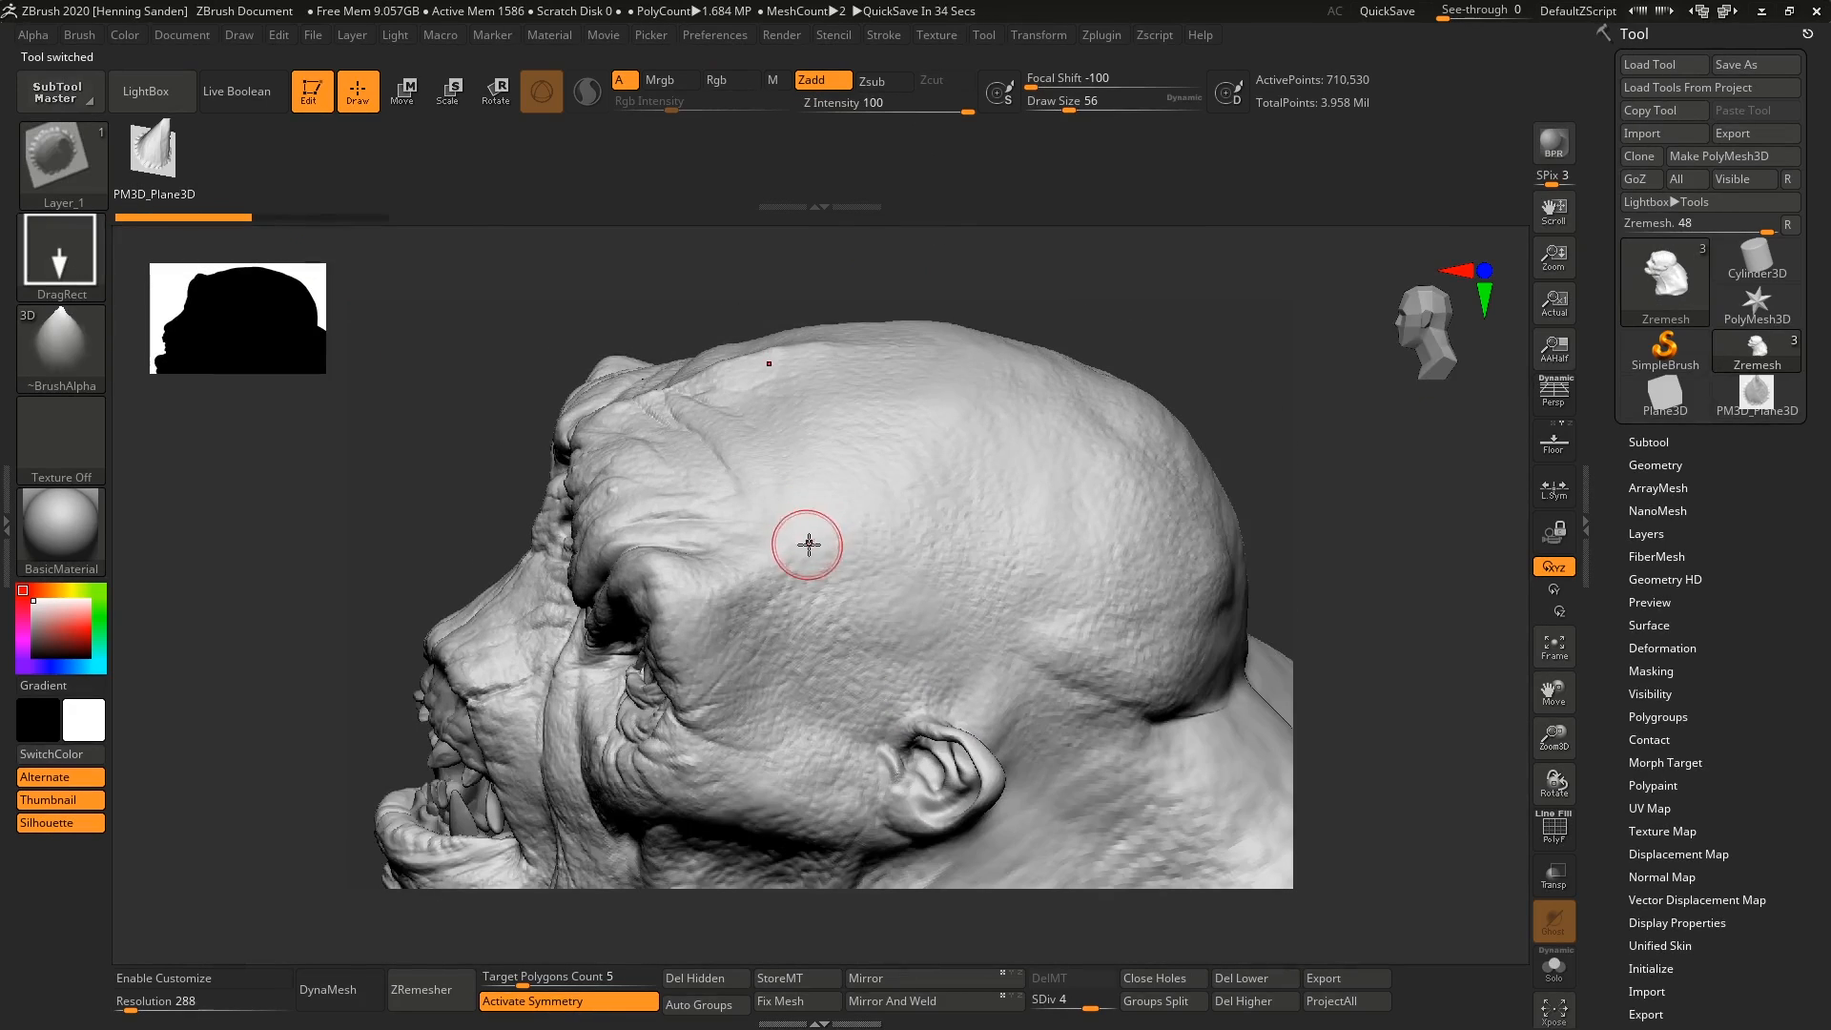
{"action": "left_click_drag", "start_coordinate": [810, 544], "coordinate": [1047, 422]}
{"action": "right_click_drag", "start_coordinate": [1047, 421], "coordinate": [1005, 558]}
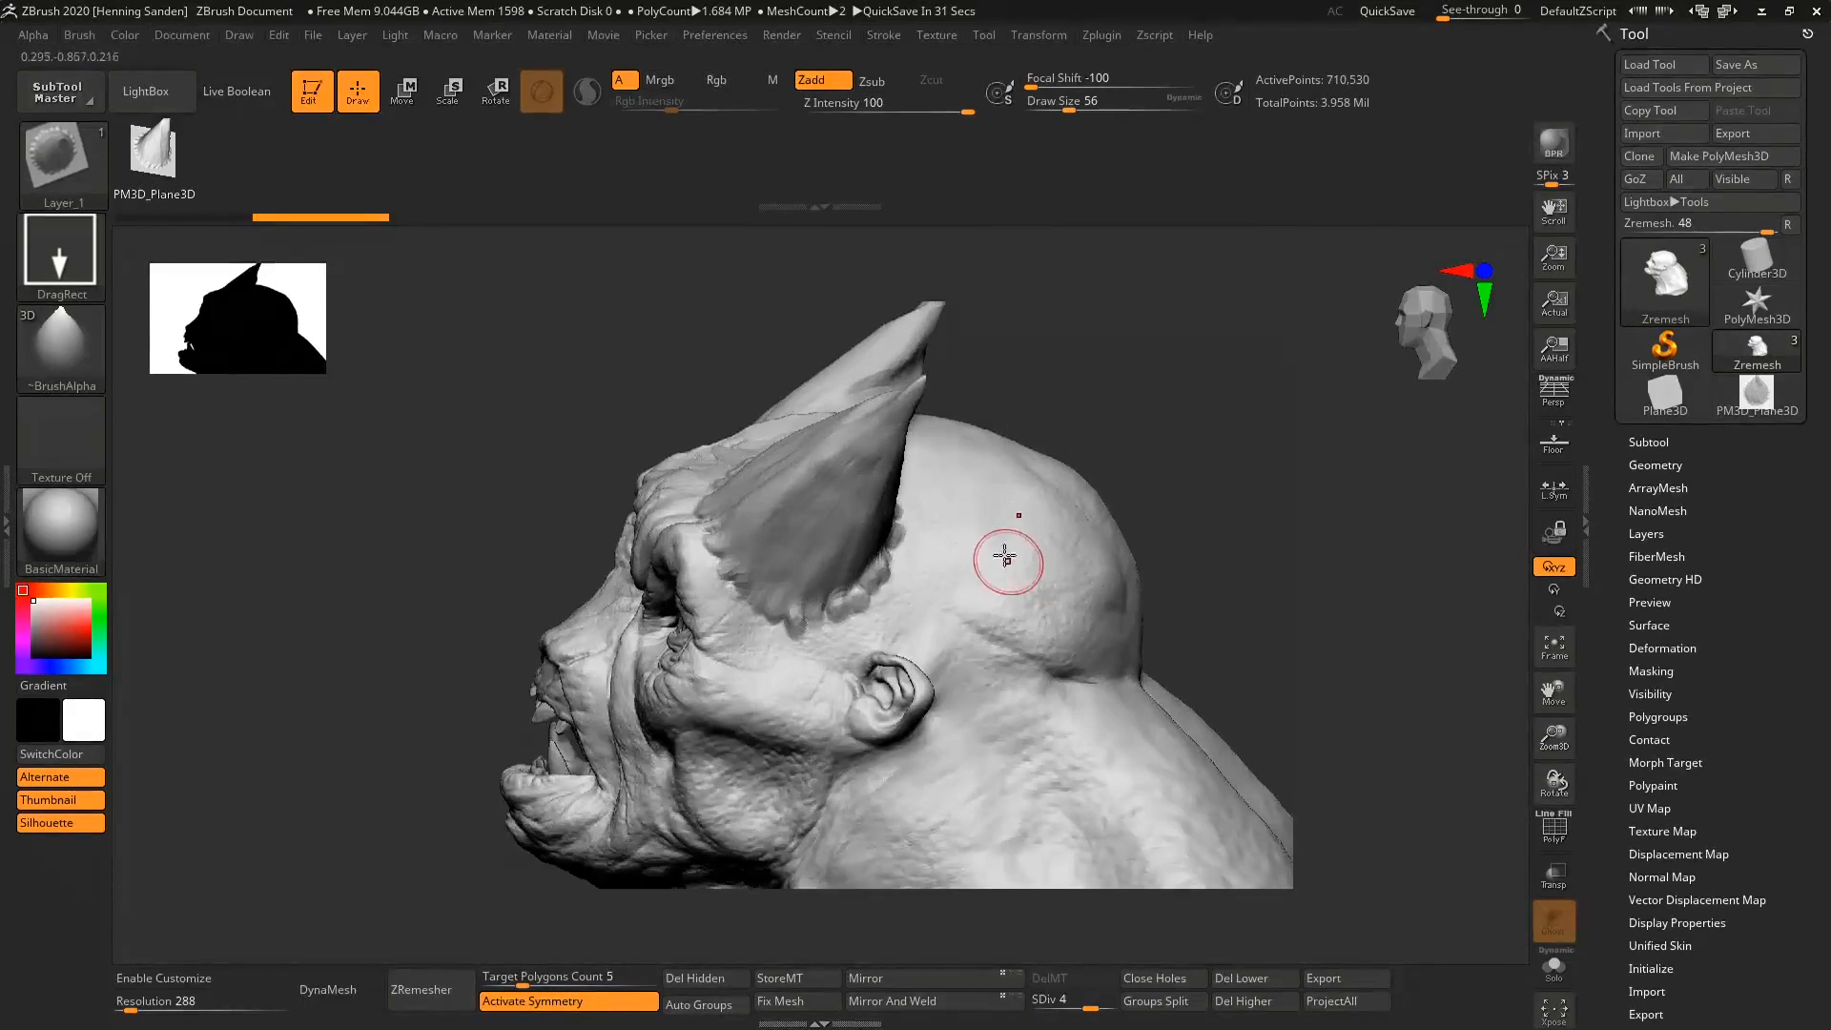
{"action": "left_click_drag", "start_coordinate": [1005, 556], "coordinate": [1165, 463]}
{"action": "right_click_drag", "start_coordinate": [992, 505], "coordinate": [954, 429], "text": "alt"}
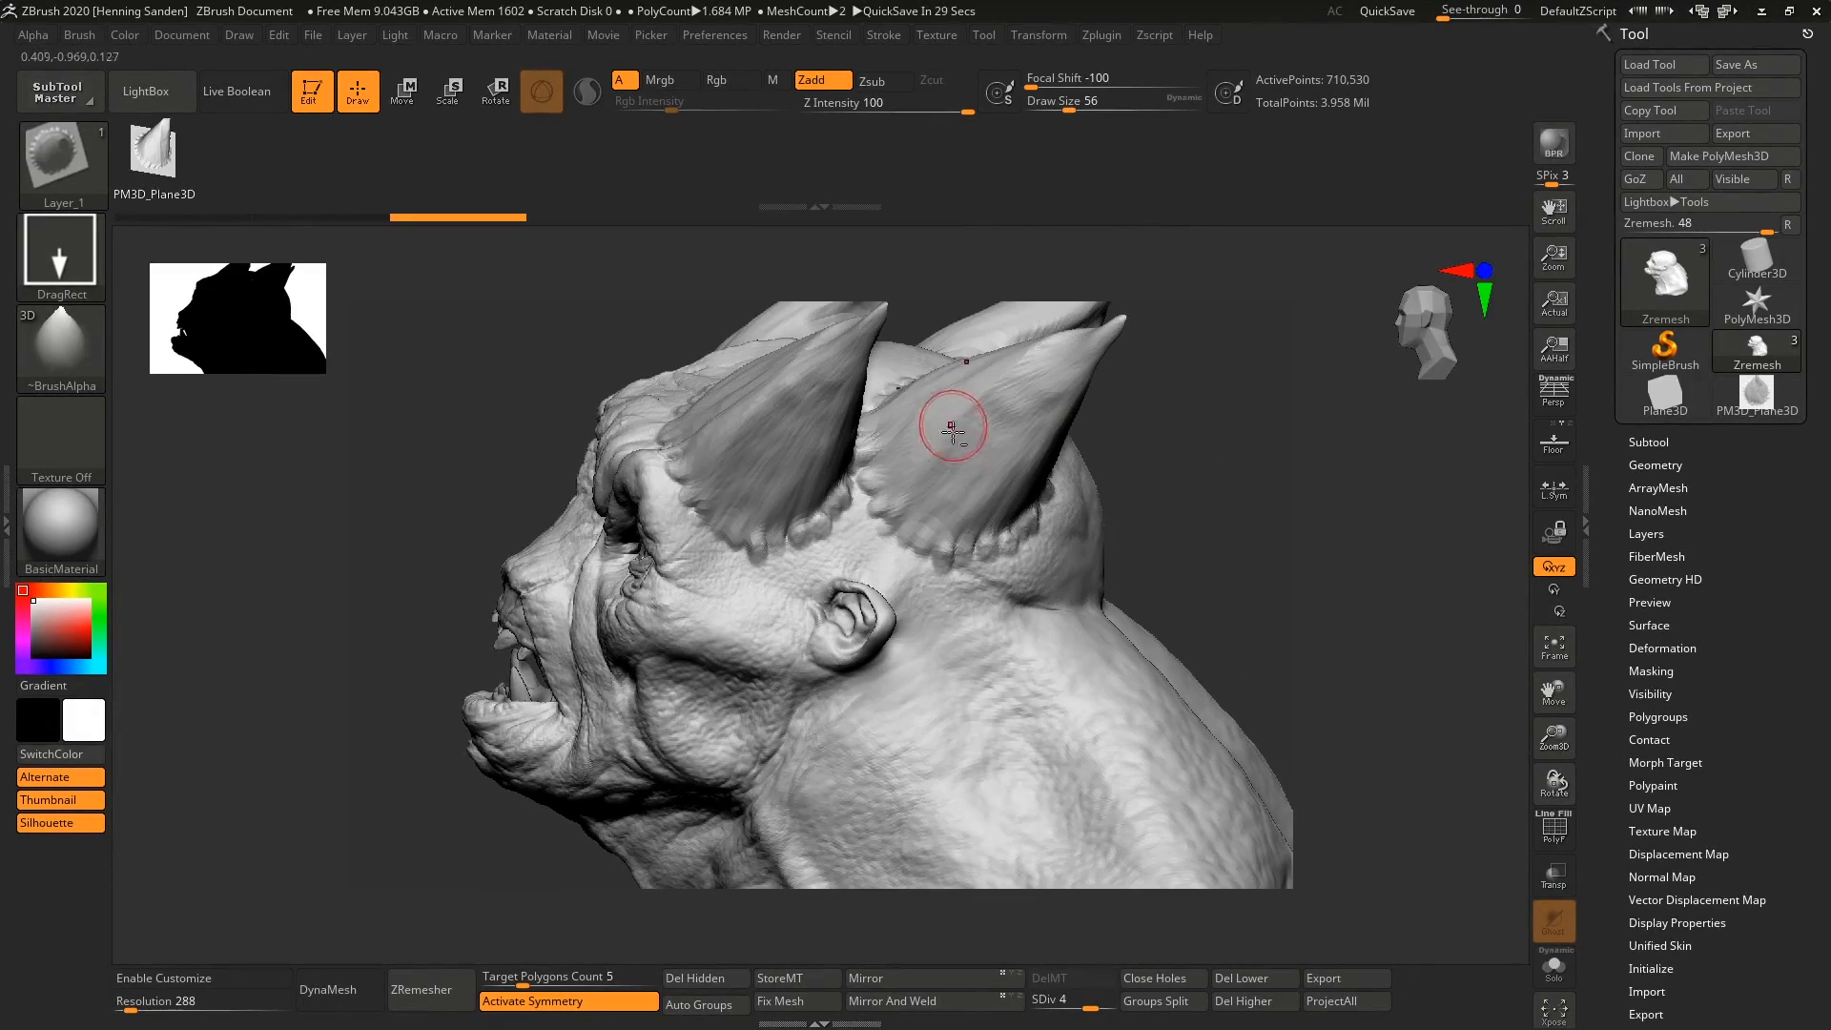
{"action": "key", "text": "ctrl+z"}
{"action": "key", "text": "ctrl+z"}
Subdivide the creature to level 5 and place symmetrical horns along its skull, neck and shoulder.
{"action": "key", "text": "ctrl+d"}
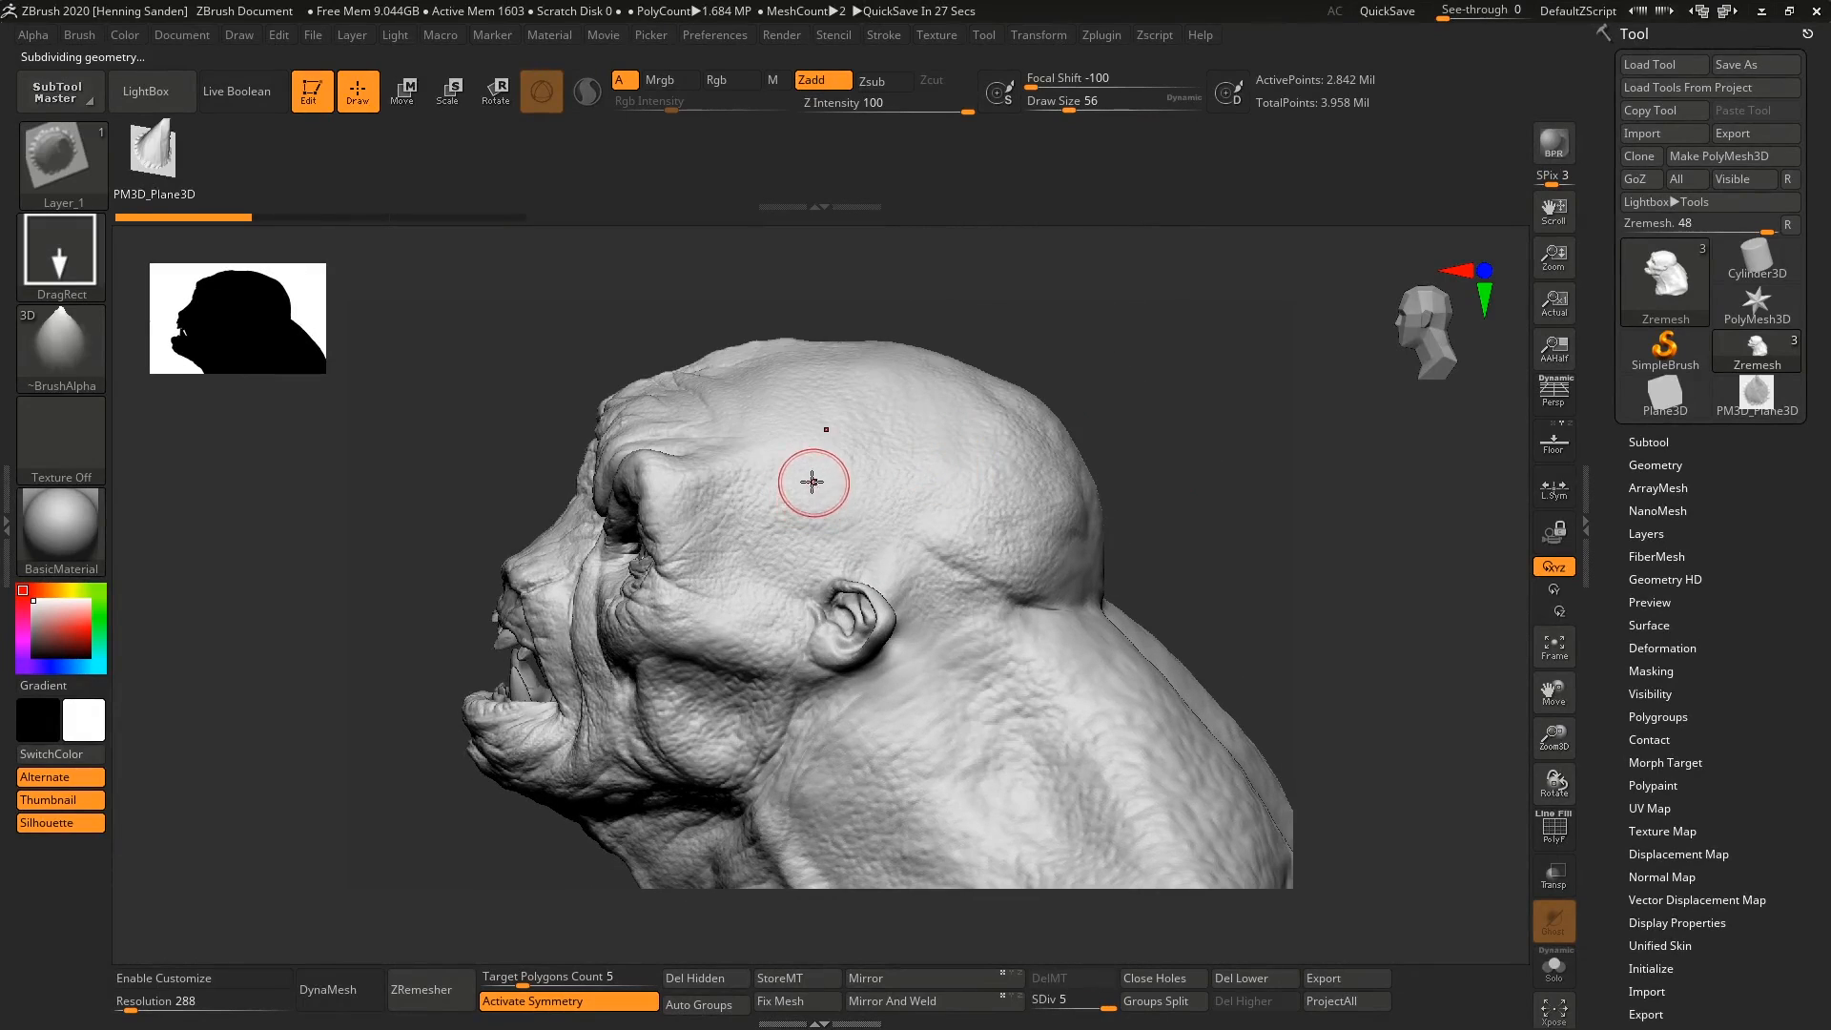
{"action": "right_click_drag", "start_coordinate": [818, 465], "coordinate": [818, 449]}
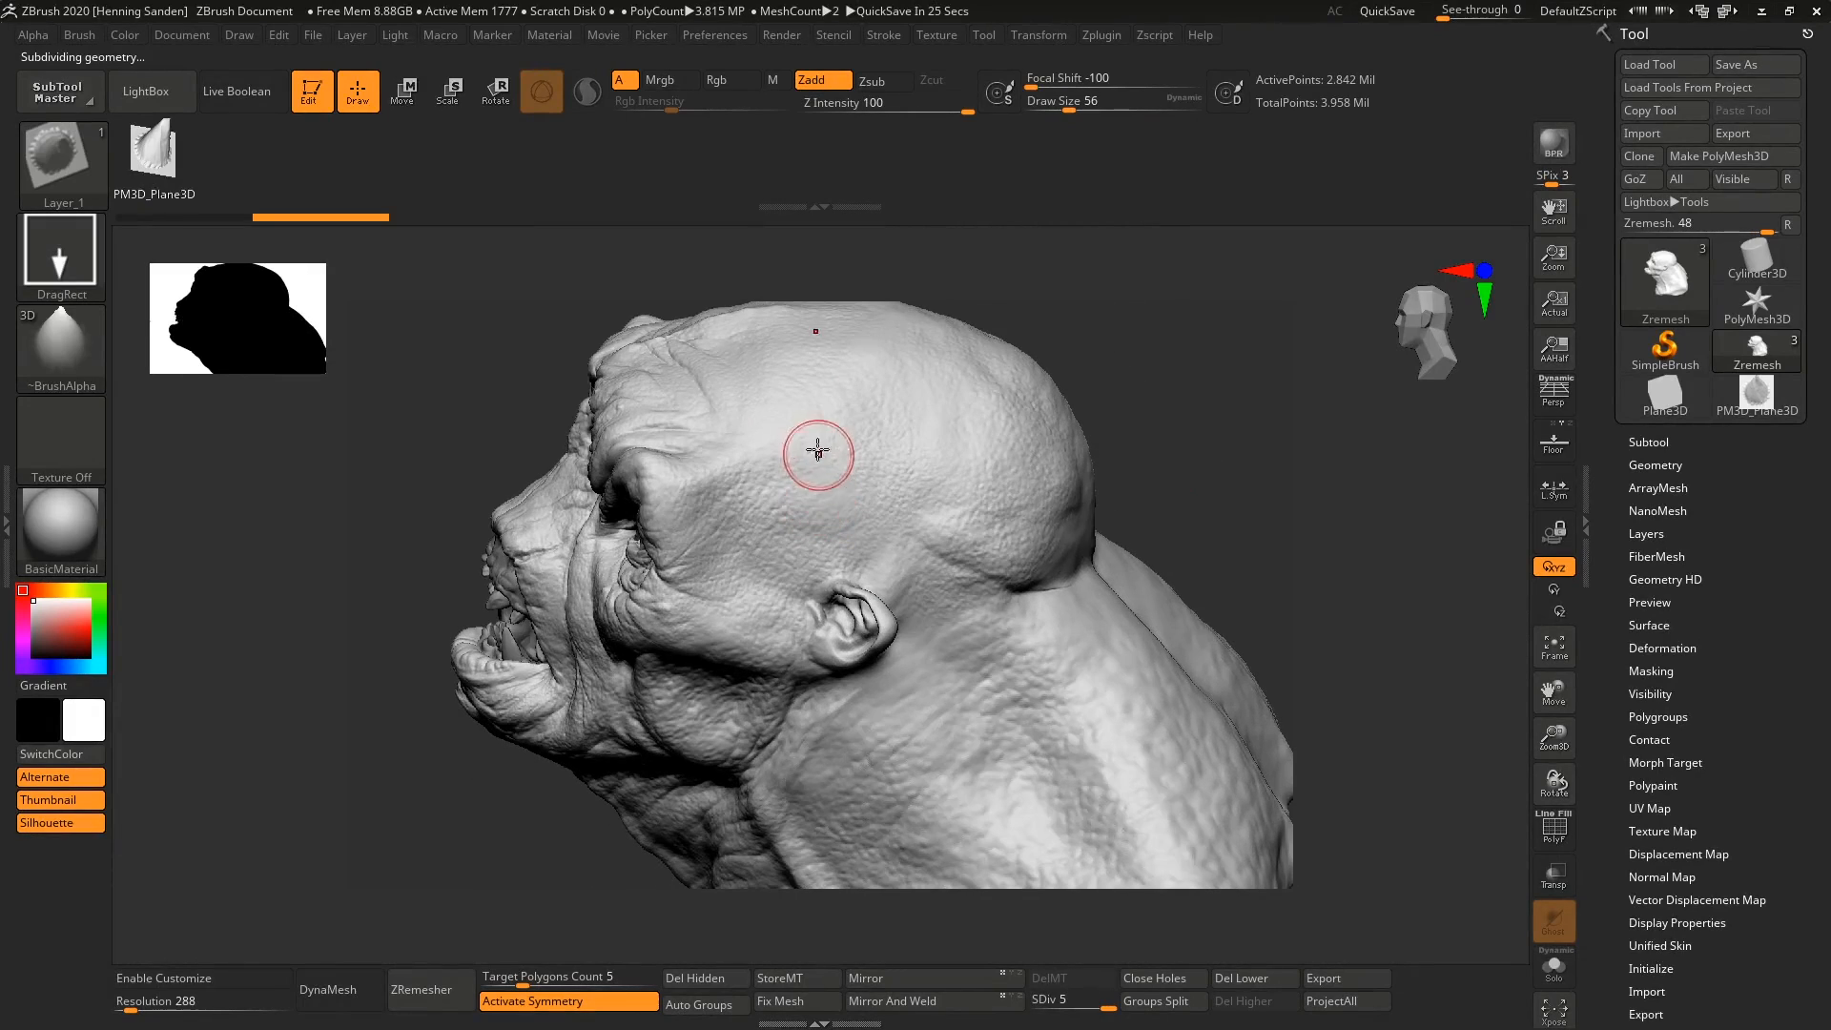
{"action": "left_click_drag", "start_coordinate": [785, 470], "coordinate": [935, 377]}
{"action": "right_click_drag", "start_coordinate": [937, 381], "coordinate": [1206, 418]}
{"action": "left_click_drag", "start_coordinate": [1084, 471], "coordinate": [1152, 434]}
{"action": "right_click_drag", "start_coordinate": [1219, 389], "coordinate": [1107, 351]}
{"action": "right_click_drag", "start_coordinate": [965, 524], "coordinate": [965, 484], "text": "alt"}
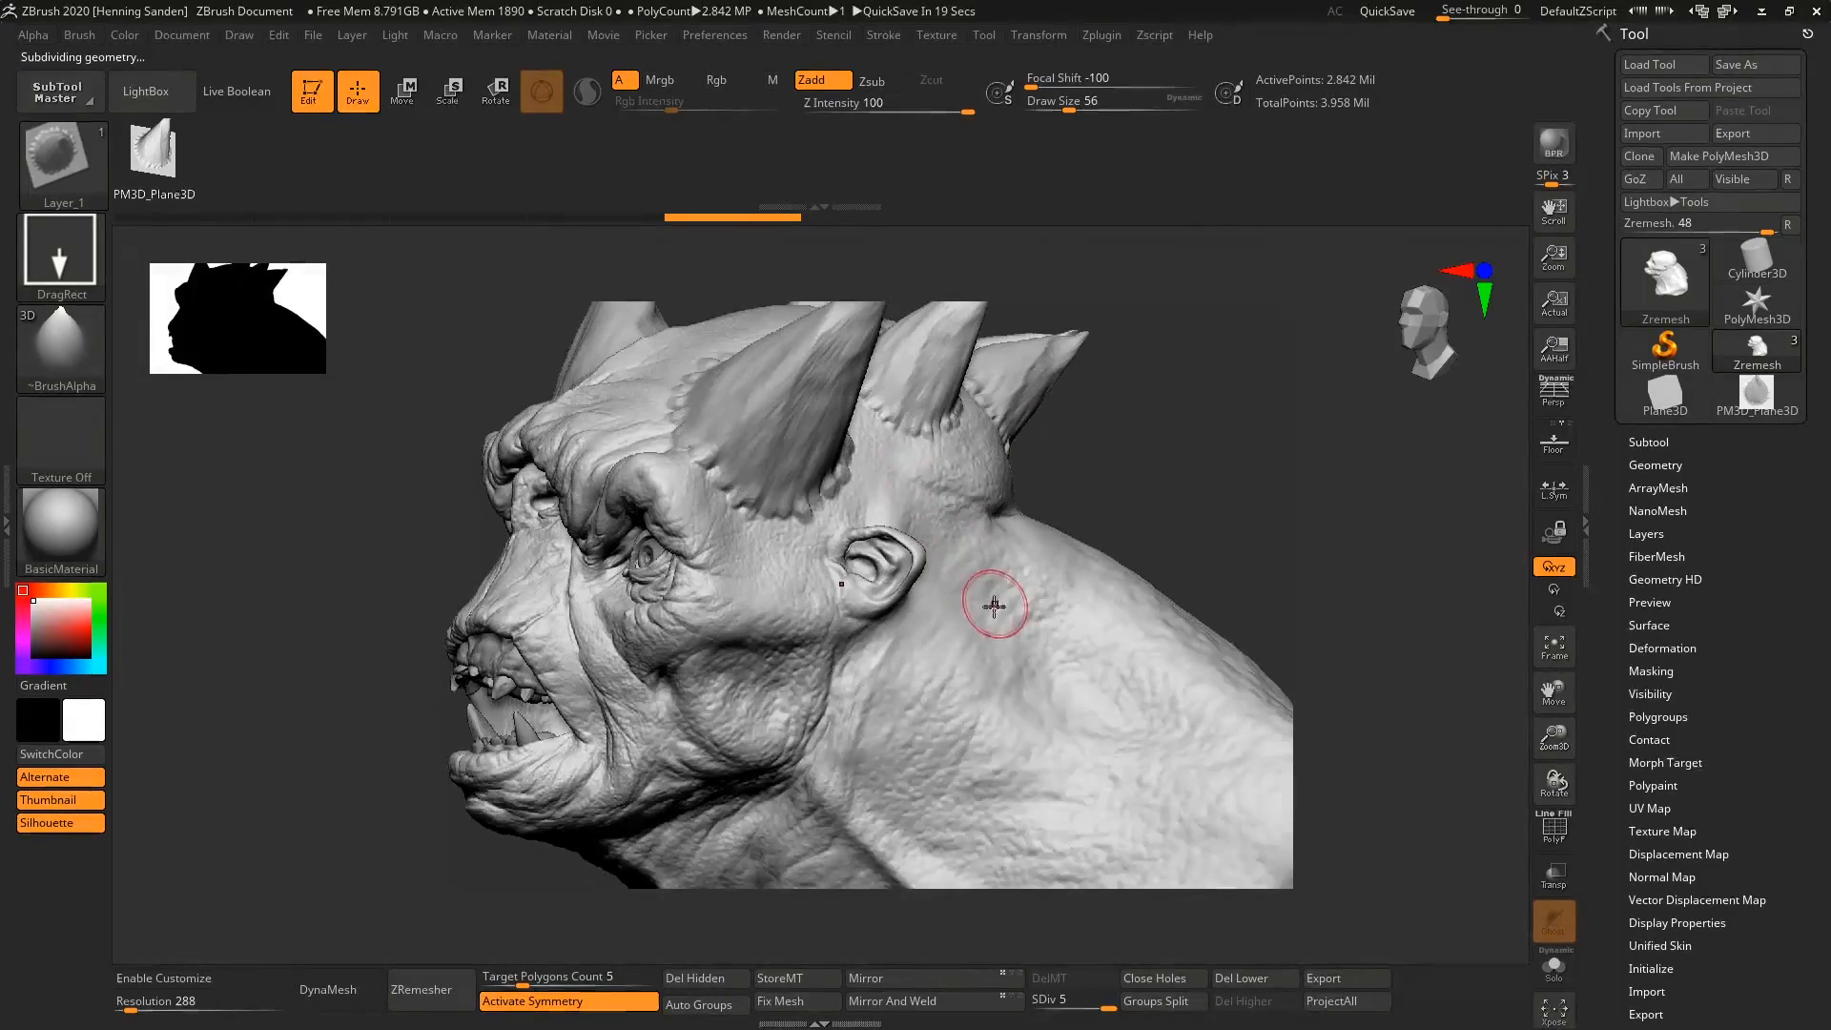
{"action": "left_click_drag", "start_coordinate": [1000, 613], "coordinate": [1067, 569]}
{"action": "left_click_drag", "start_coordinate": [996, 759], "coordinate": [1160, 697]}
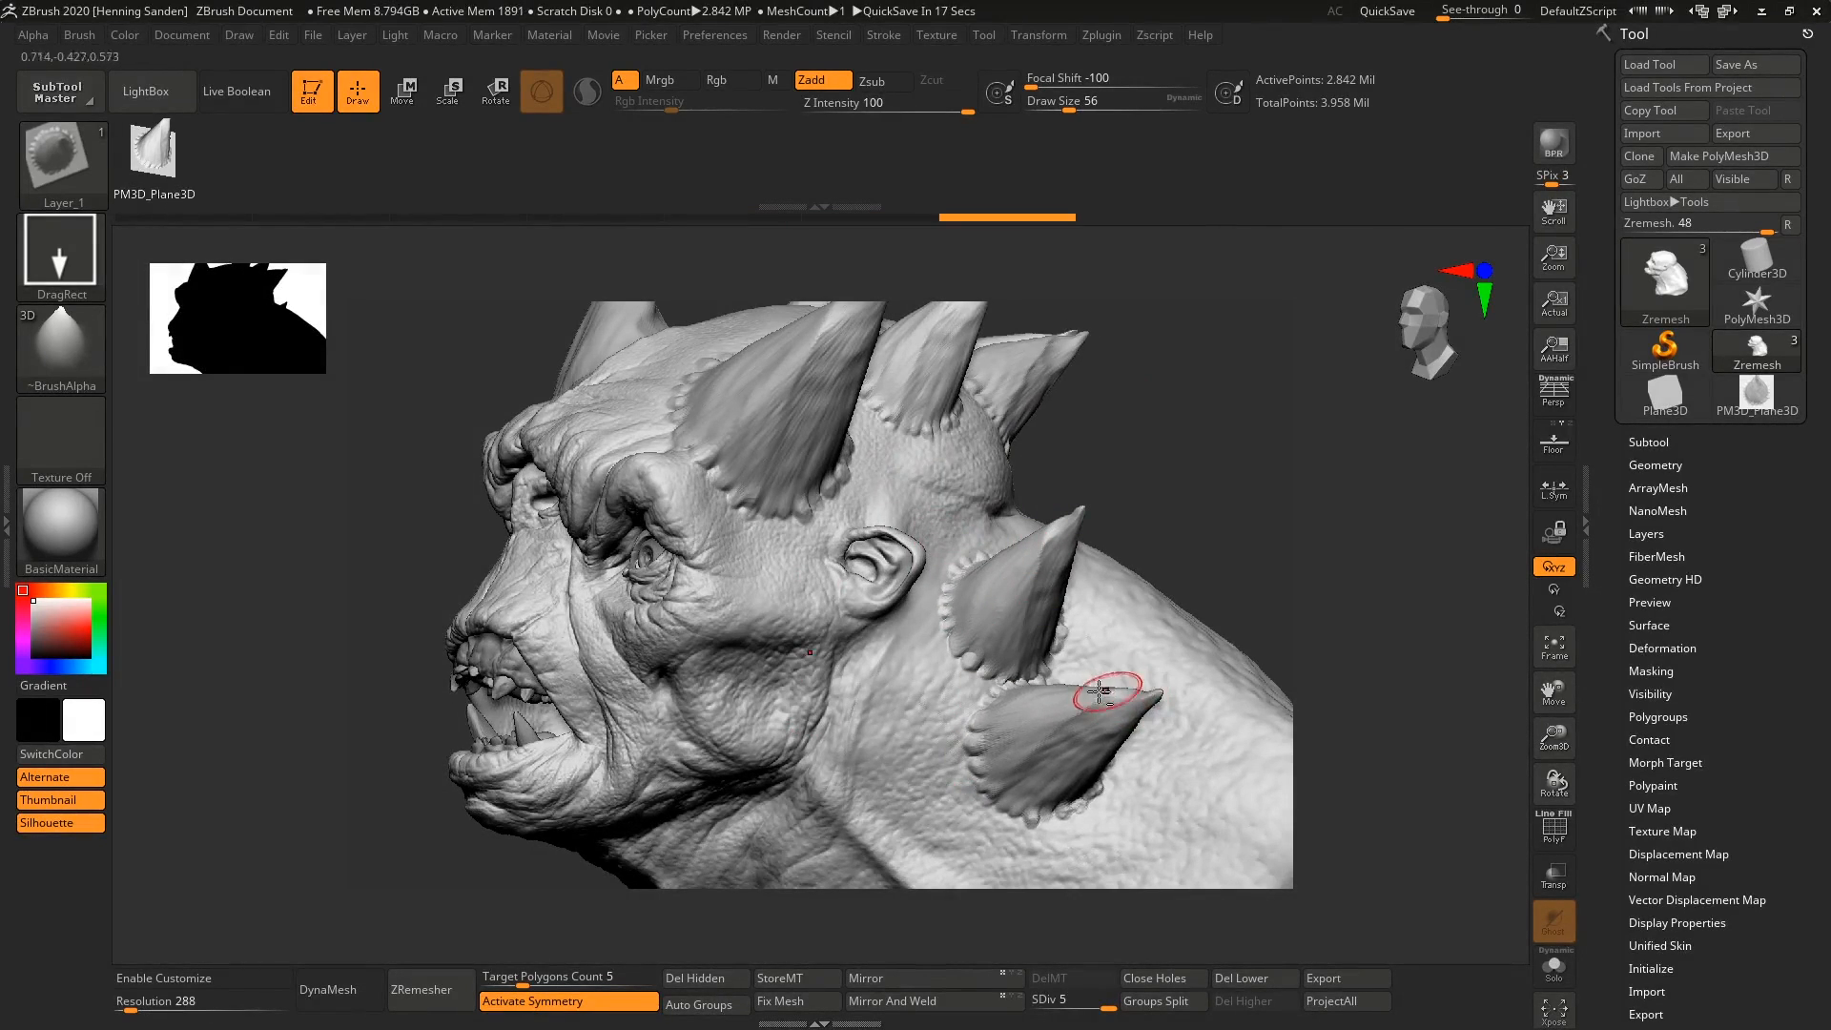
Set the draw size to 44 and place smaller horns over the top of the skull and the brow.
{"action": "mouse_move", "coordinate": [1106, 688]}
{"action": "right_mouse_down", "text": "ctrl"}
{"action": "mouse_move", "coordinate": [964, 456]}
{"action": "mouse_move", "coordinate": [1100, 464]}
{"action": "mouse_move", "coordinate": [1062, 429]}
{"action": "mouse_move", "coordinate": [1016, 429]}
{"action": "mouse_move", "coordinate": [986, 545]}
{"action": "mouse_move", "coordinate": [938, 505]}
{"action": "right_mouse_up", "text": "ctrl"}
{"action": "key", "text": "s"}
{"action": "left_click_drag", "start_coordinate": [937, 505], "coordinate": [938, 417]}
{"action": "right_click_drag", "start_coordinate": [972, 427], "coordinate": [925, 583]}
{"action": "left_click_drag", "start_coordinate": [924, 583], "coordinate": [955, 498]}
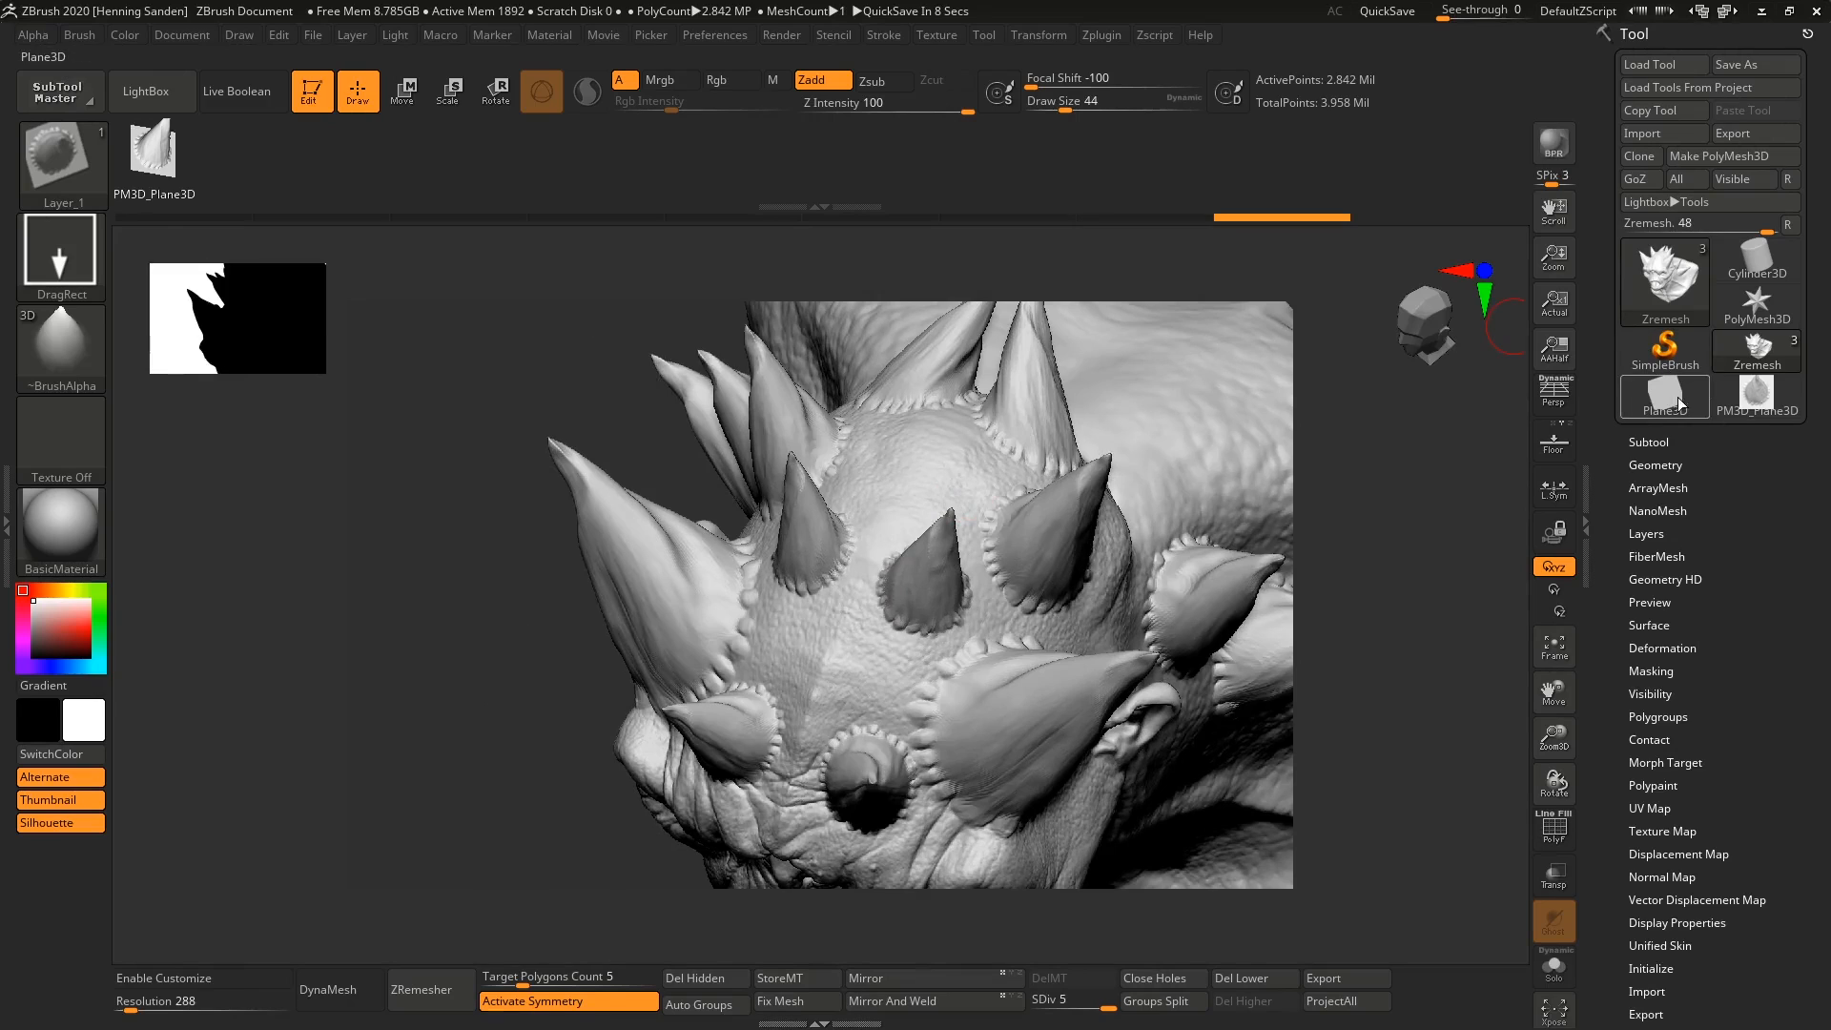
Return to the horn plane, turn it face-on, and sculpt rope-like ClayBuildup strokes in one corner at draw size 62.
{"action": "left_click", "coordinate": [1732, 405]}
{"action": "key", "text": "f"}
{"action": "right_click_drag", "start_coordinate": [915, 477], "coordinate": [993, 515]}
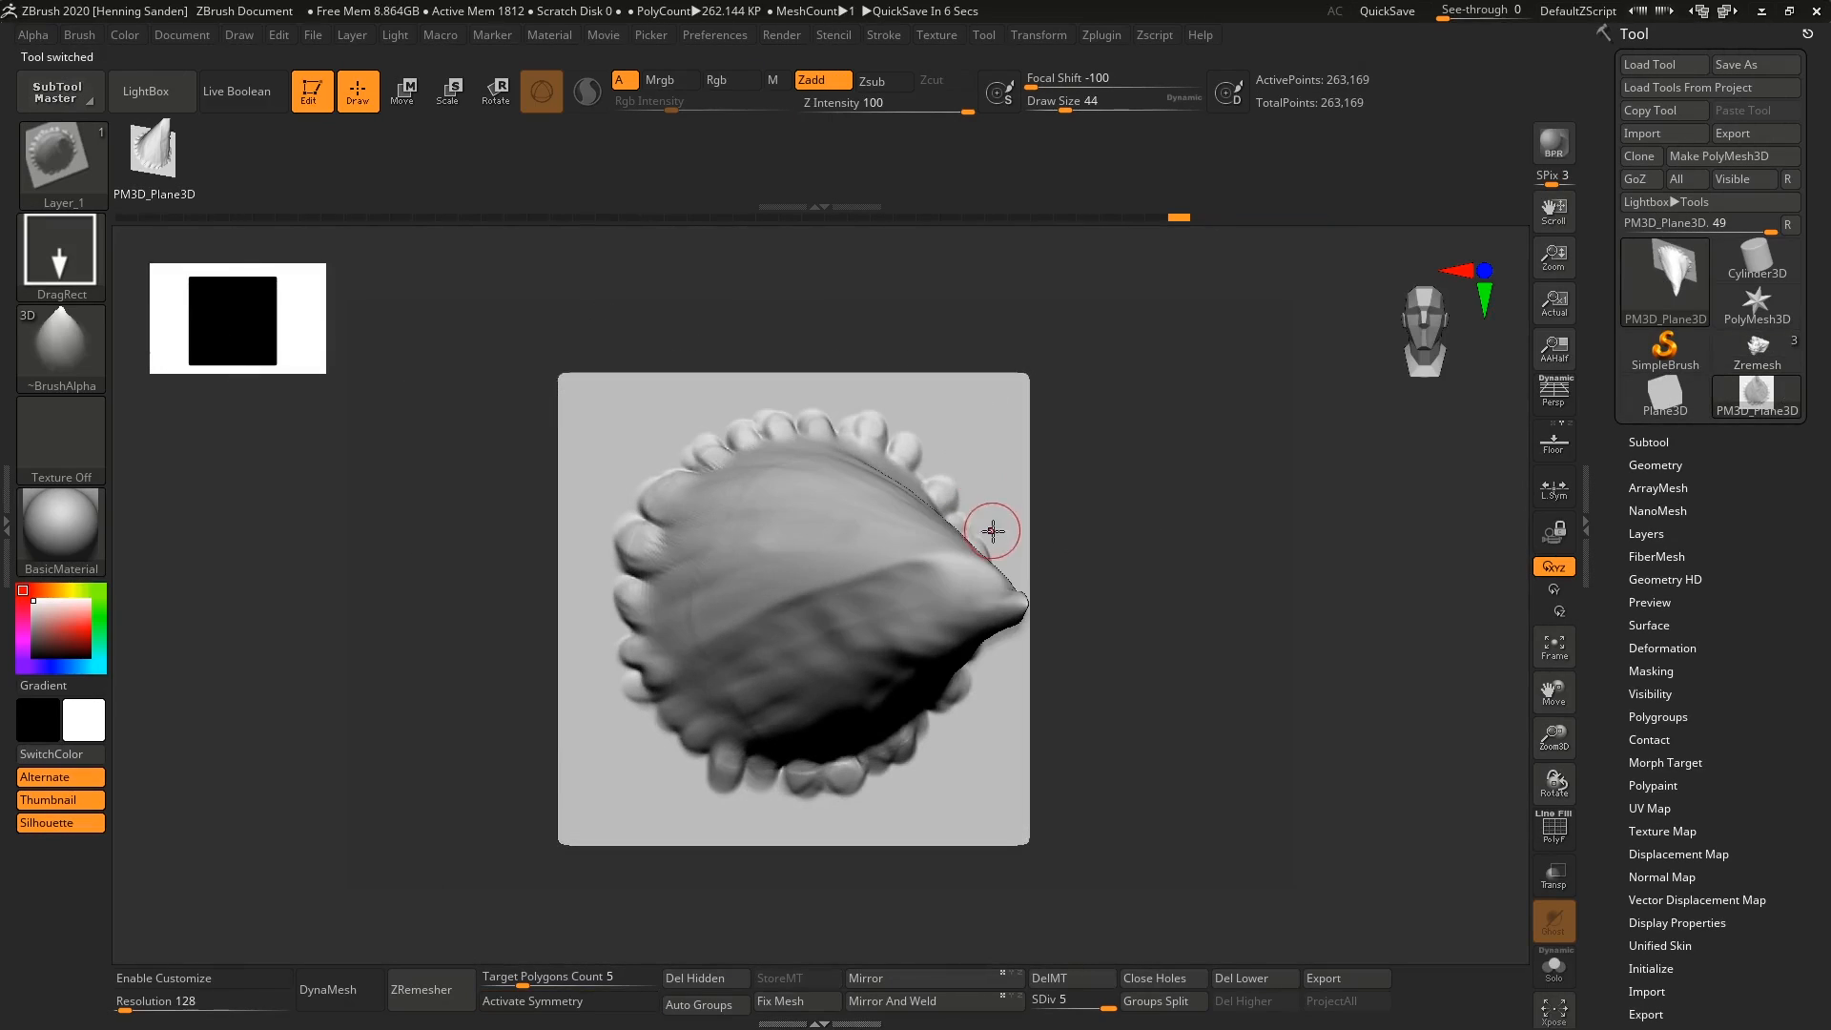
{"action": "key", "text": "b"}
{"action": "key", "text": "c"}
{"action": "key", "text": "b"}
{"action": "right_click_drag", "start_coordinate": [840, 328], "coordinate": [837, 418], "text": "alt"}
{"action": "right_click_drag", "start_coordinate": [837, 418], "coordinate": [784, 534], "text": "ctrl"}
{"action": "mouse_move", "coordinate": [789, 454]}
{"action": "left_mouse_down"}
{"action": "mouse_move", "coordinate": [780, 421]}
{"action": "mouse_move", "coordinate": [613, 401]}
{"action": "mouse_move", "coordinate": [367, 462]}
{"action": "left_mouse_up"}
{"action": "left_click_drag", "start_coordinate": [345, 532], "coordinate": [334, 628]}
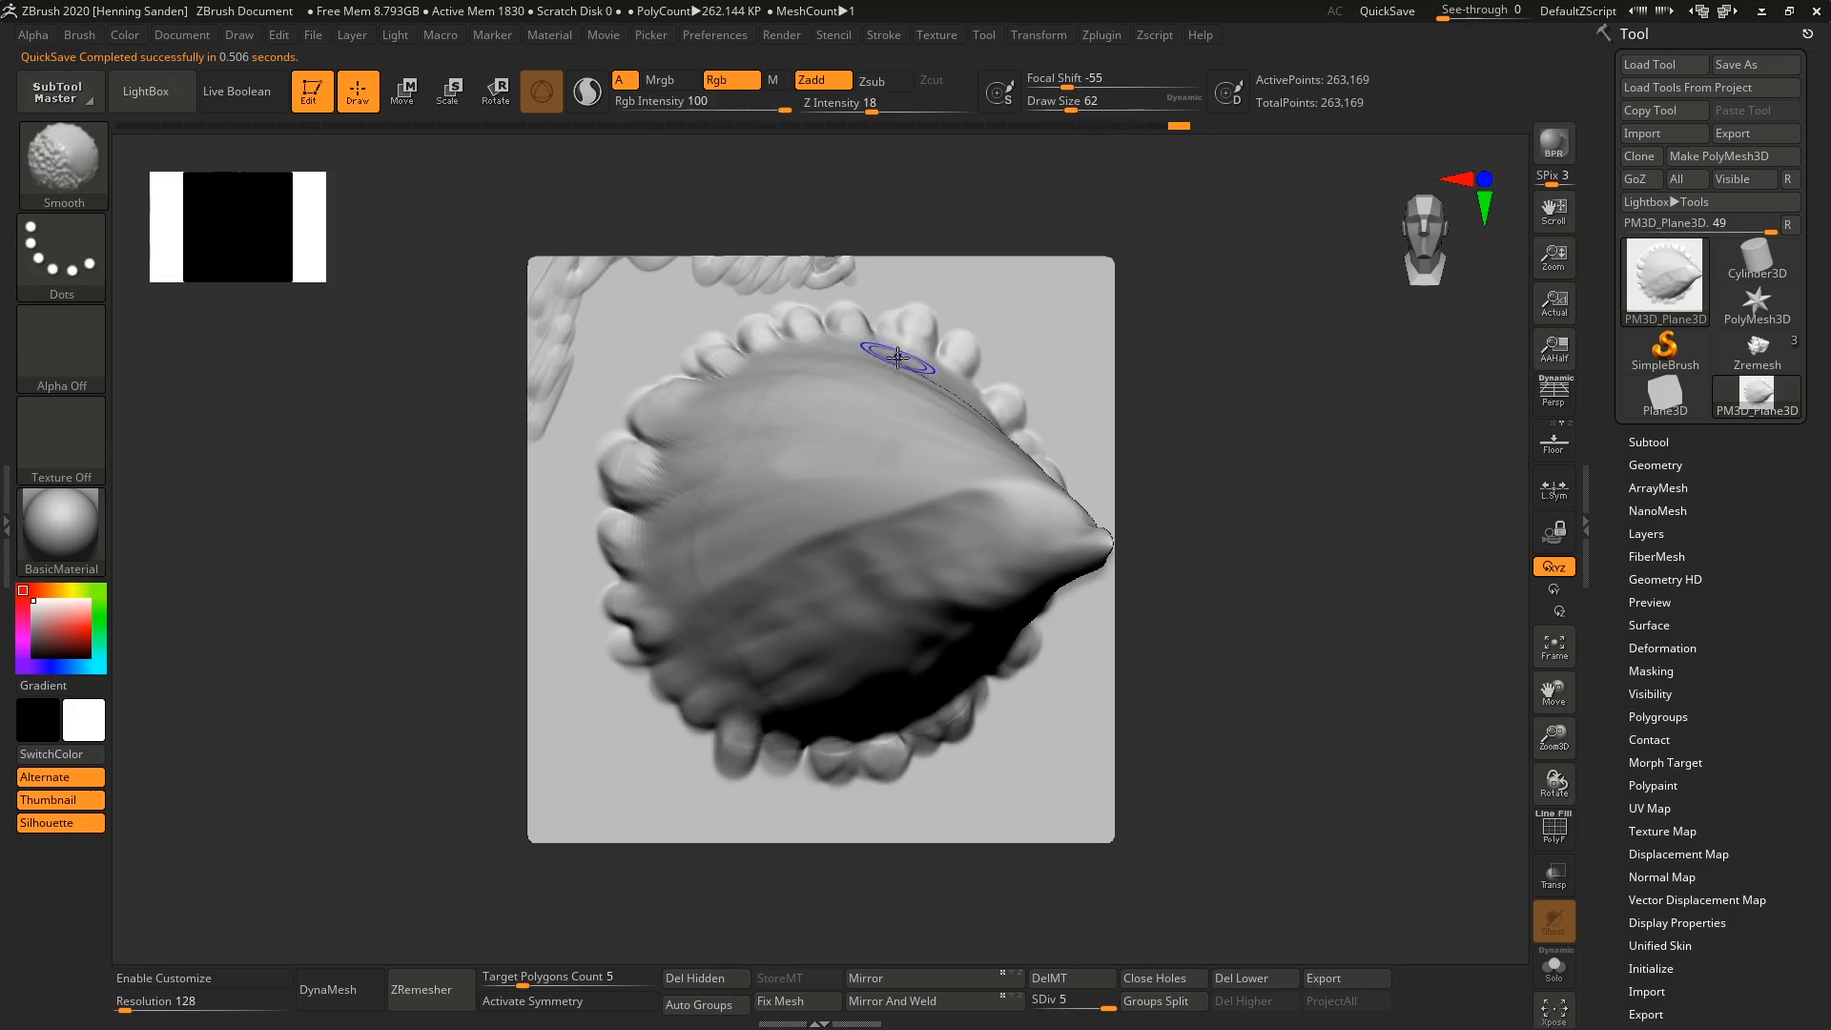
Reselect the cloned Layer brush and add the edited horn plane as its second mesh shape.
{"action": "left_click", "coordinate": [78, 35]}
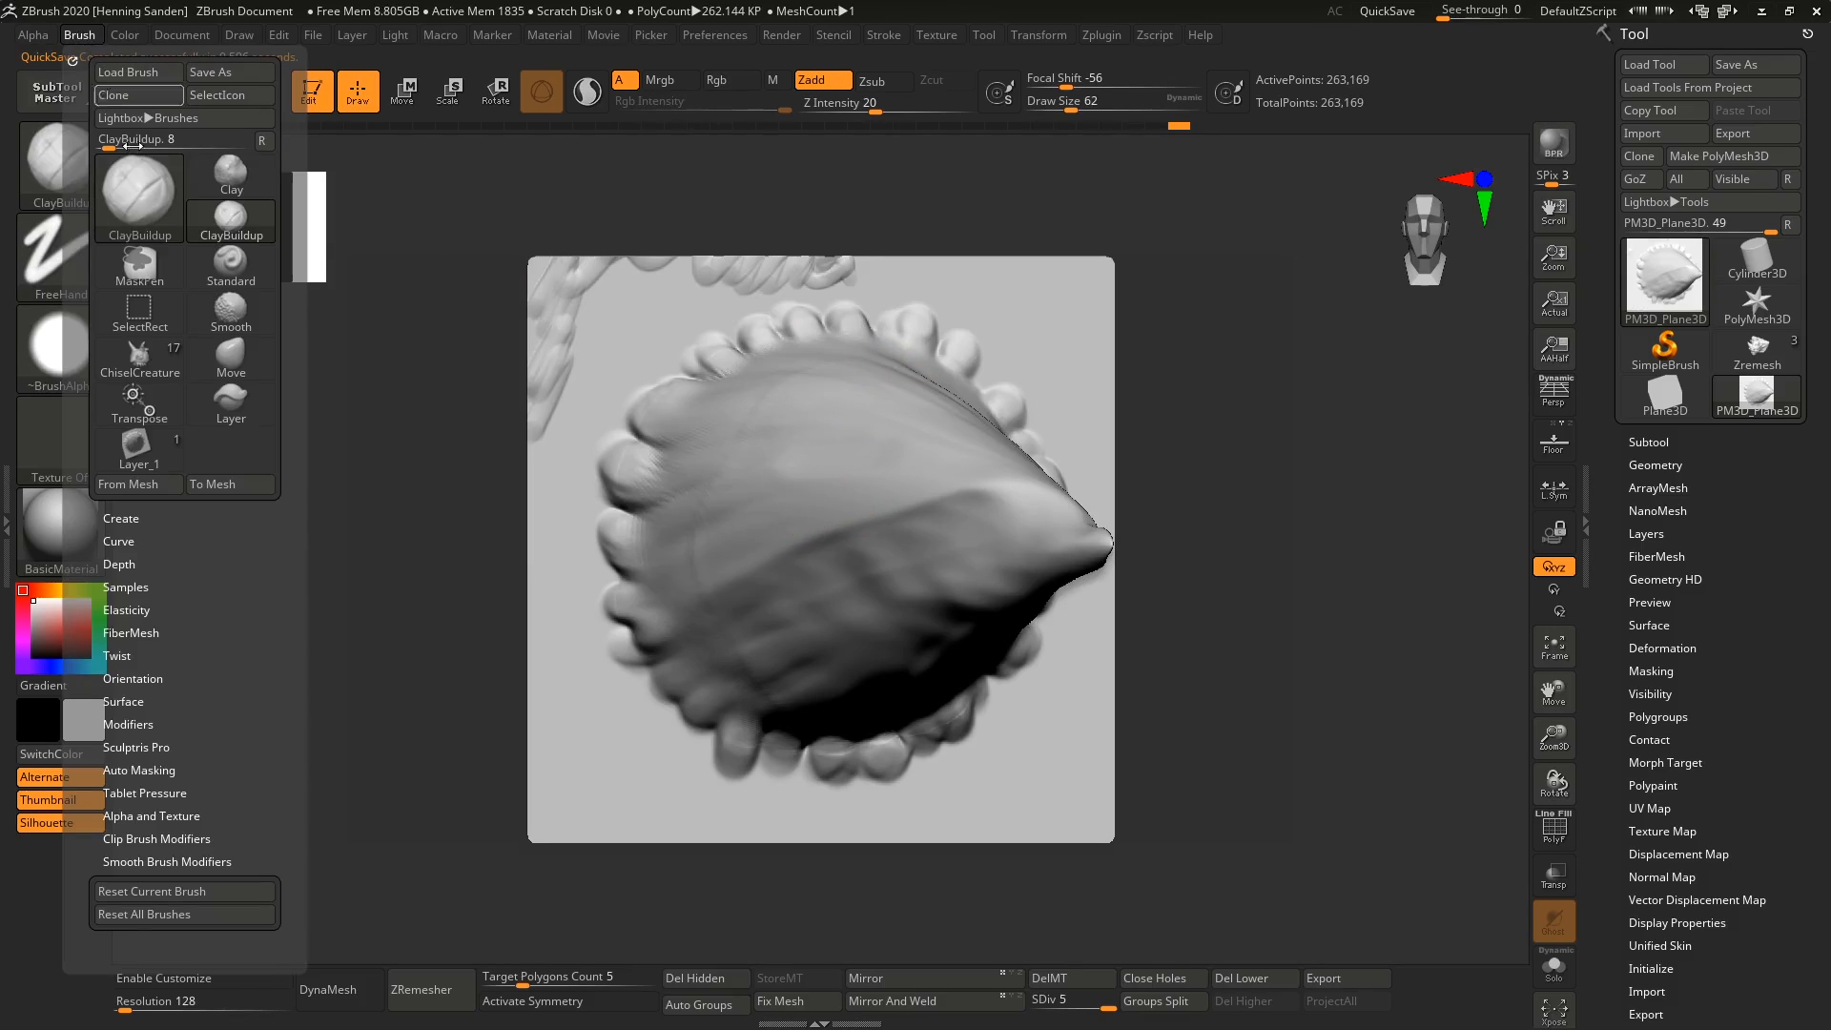
{"action": "left_click", "coordinate": [139, 483]}
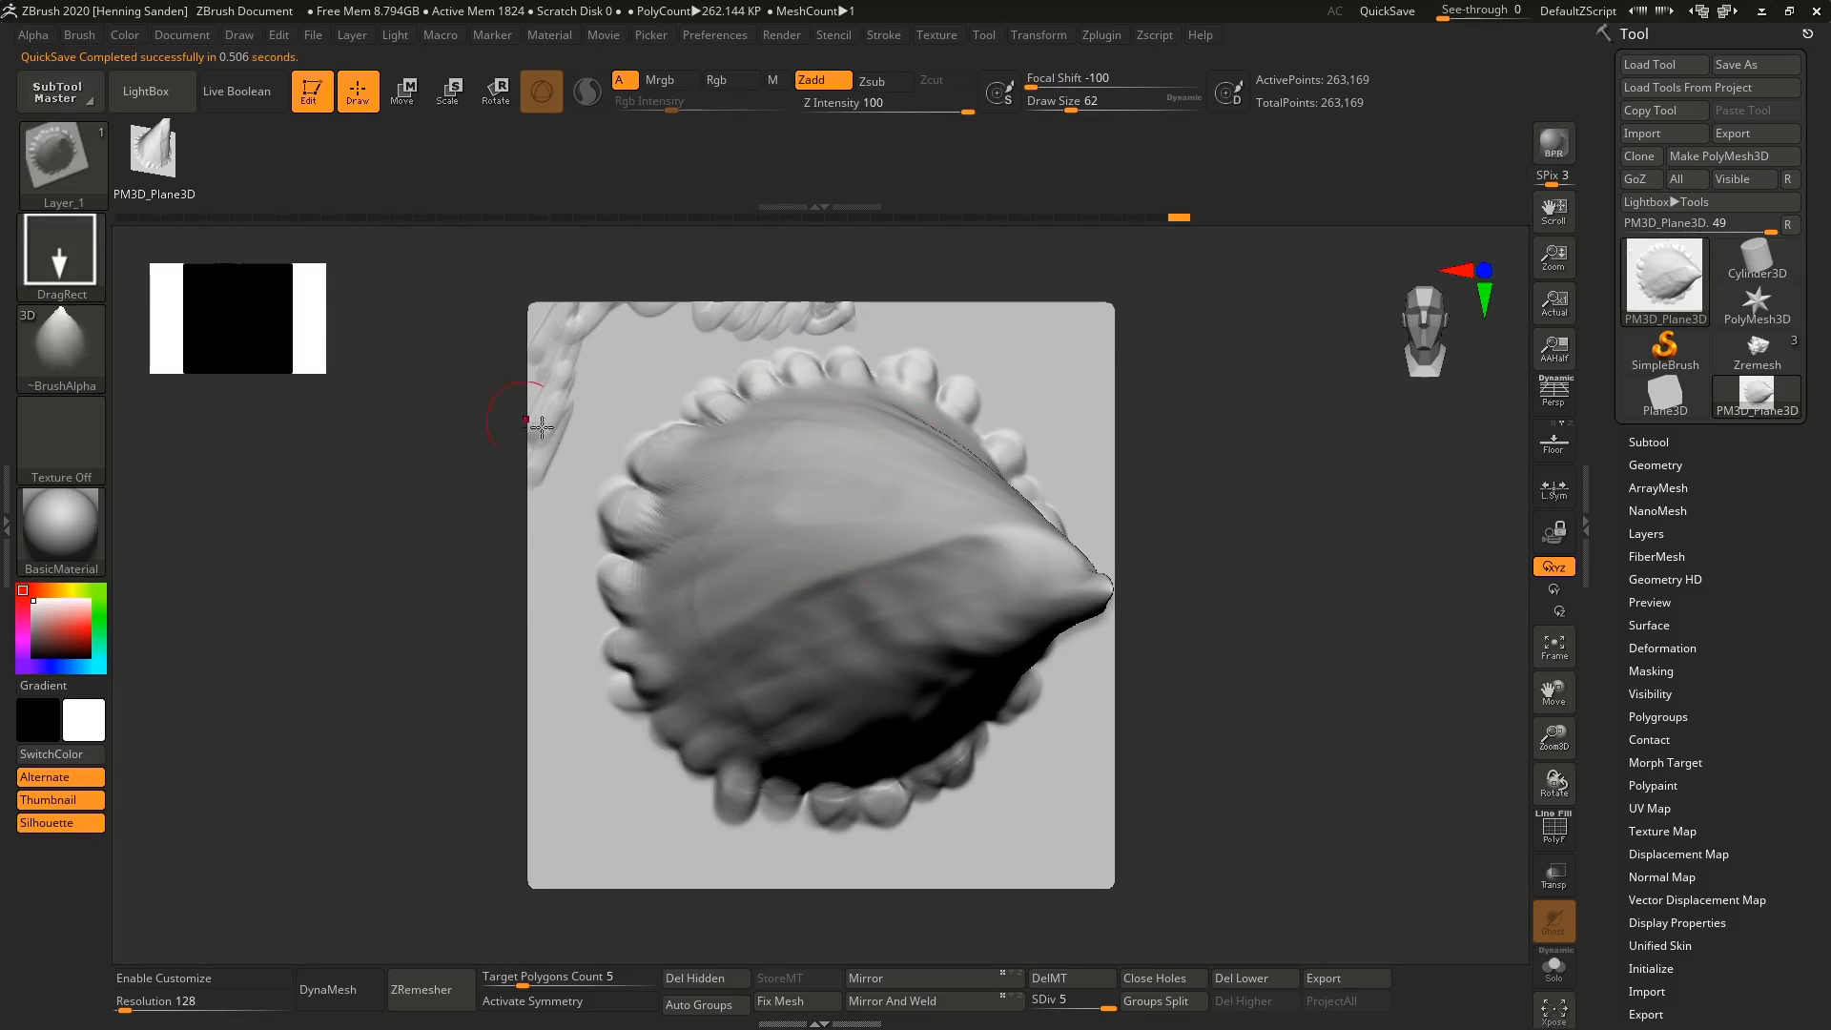
{"action": "left_click", "coordinate": [86, 36]}
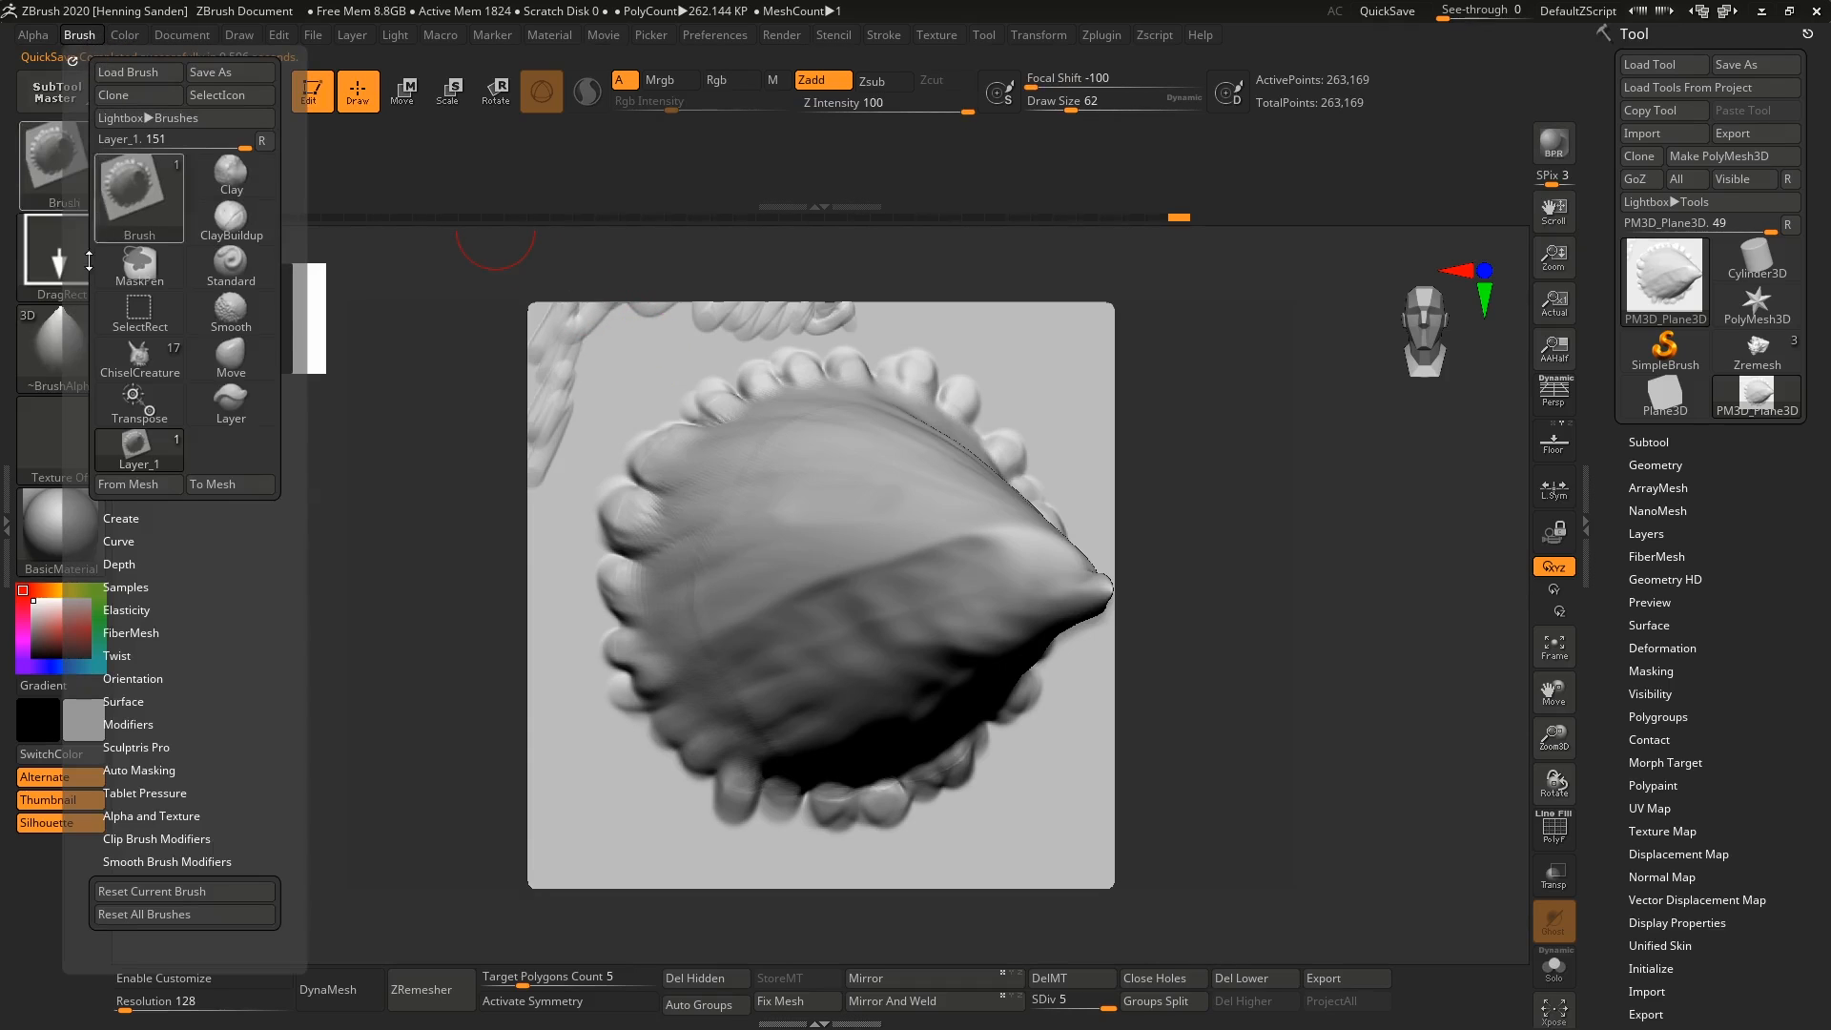
{"action": "left_click", "coordinate": [133, 485]}
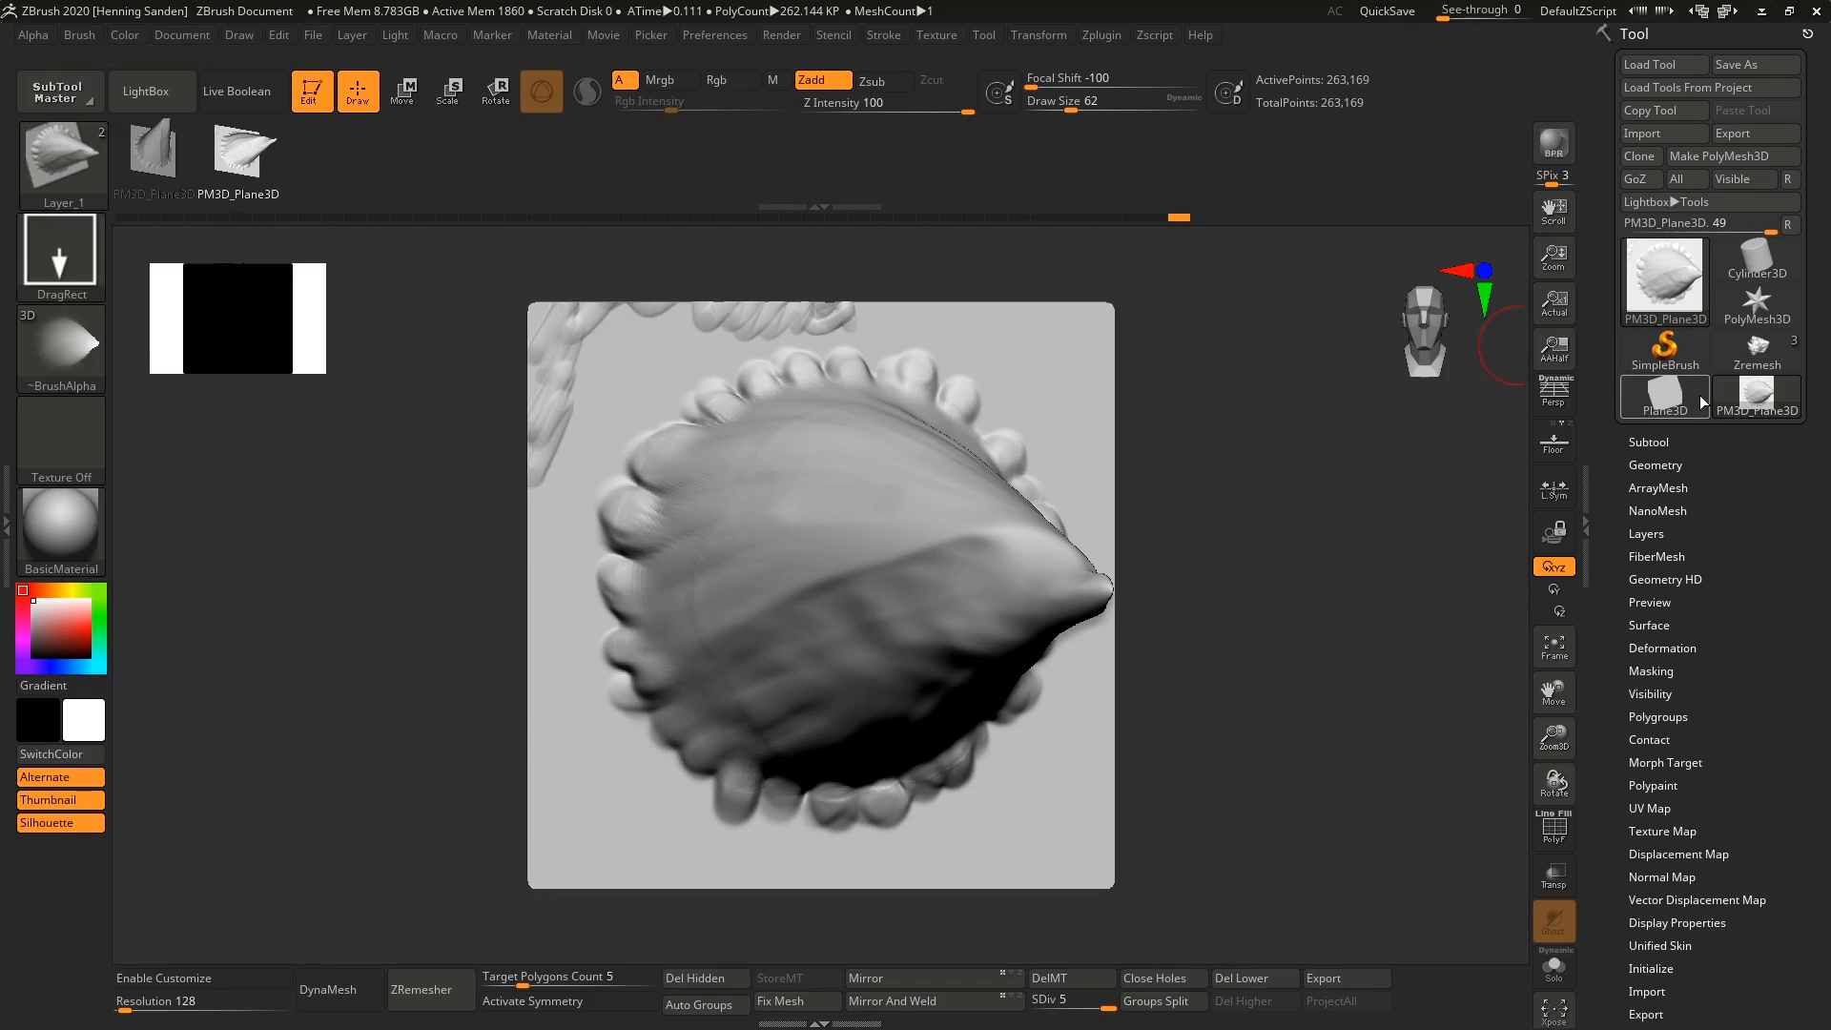
Switch to the creature, place horns with the second brush shape on its upper body, and undo the last one.
{"action": "left_click", "coordinate": [1765, 364]}
{"action": "right_click_drag", "start_coordinate": [1087, 524], "coordinate": [772, 474]}
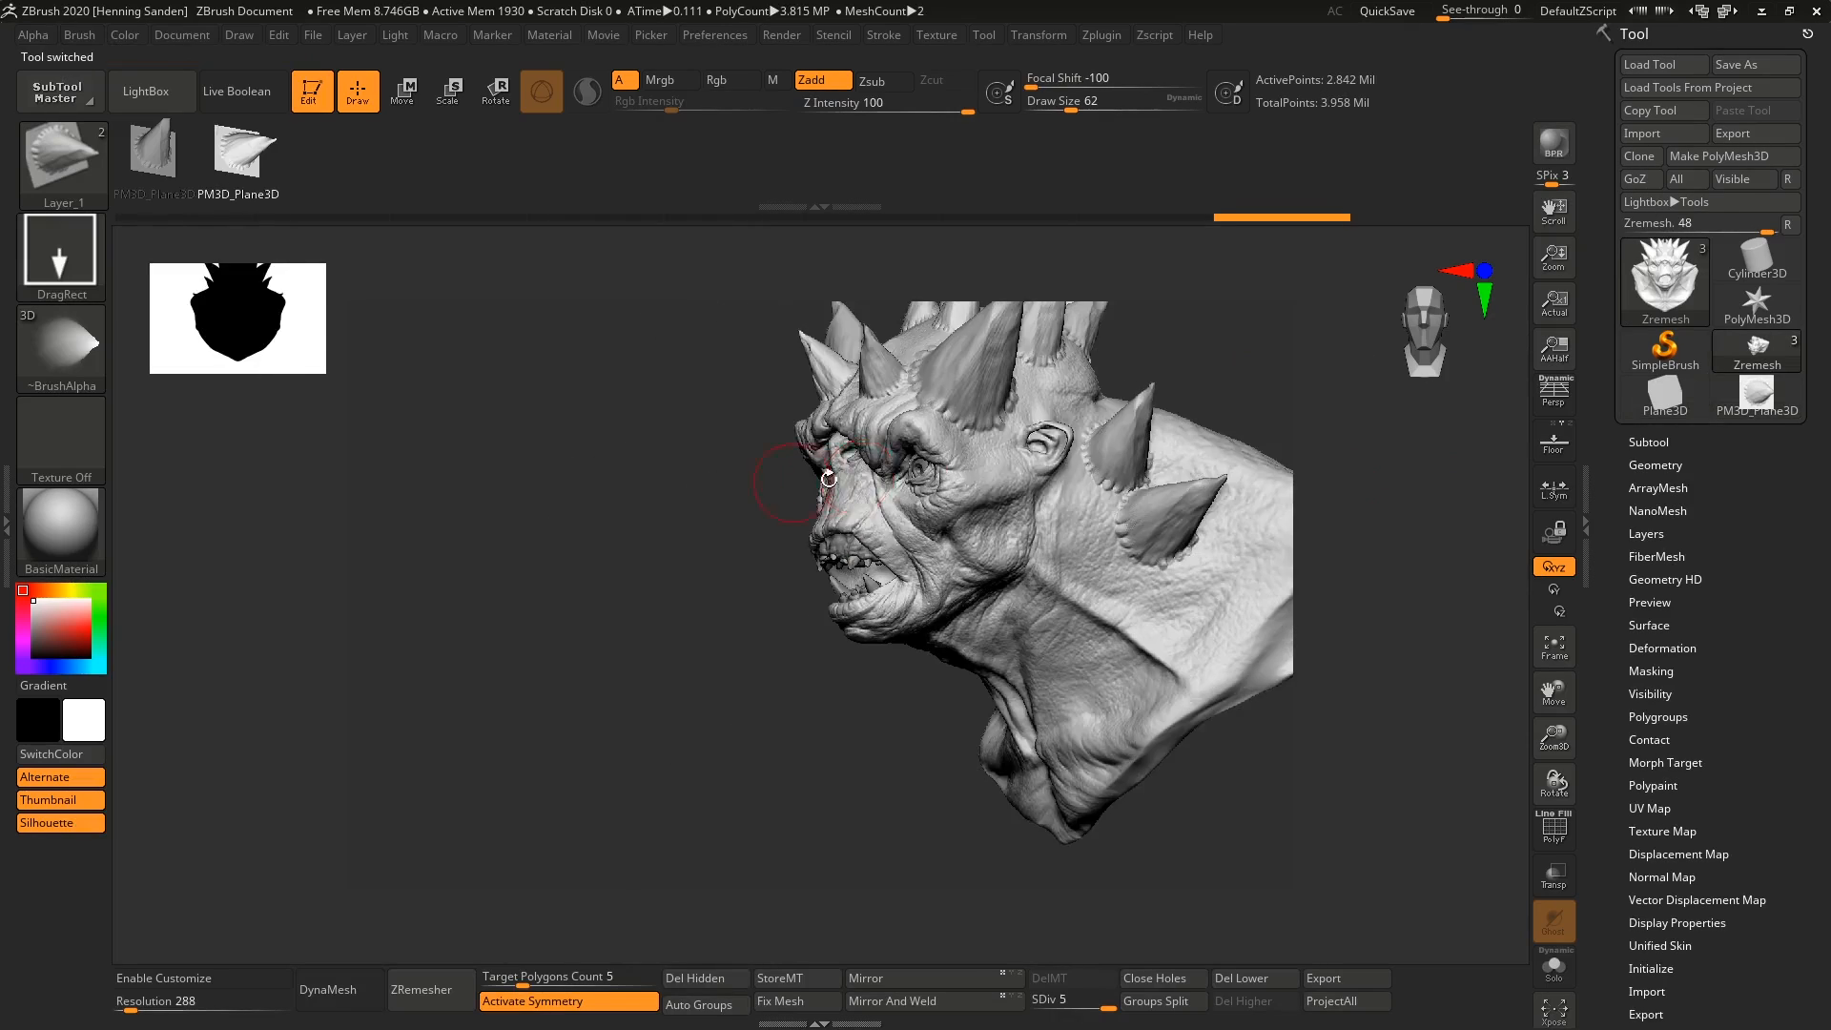
{"action": "mouse_move", "coordinate": [1102, 481]}
{"action": "right_mouse_down", "text": "alt"}
{"action": "mouse_move", "coordinate": [883, 483]}
{"action": "mouse_move", "coordinate": [935, 700]}
{"action": "right_mouse_up", "text": "alt"}
{"action": "right_click_drag", "start_coordinate": [792, 624], "coordinate": [677, 524], "text": "alt"}
{"action": "right_click_drag", "start_coordinate": [932, 544], "coordinate": [421, 573]}
{"action": "mouse_move", "coordinate": [939, 539]}
{"action": "left_mouse_down"}
{"action": "mouse_move", "coordinate": [976, 430]}
{"action": "mouse_move", "coordinate": [992, 477]}
{"action": "left_mouse_up"}
{"action": "right_click_drag", "start_coordinate": [992, 477], "coordinate": [1021, 510]}
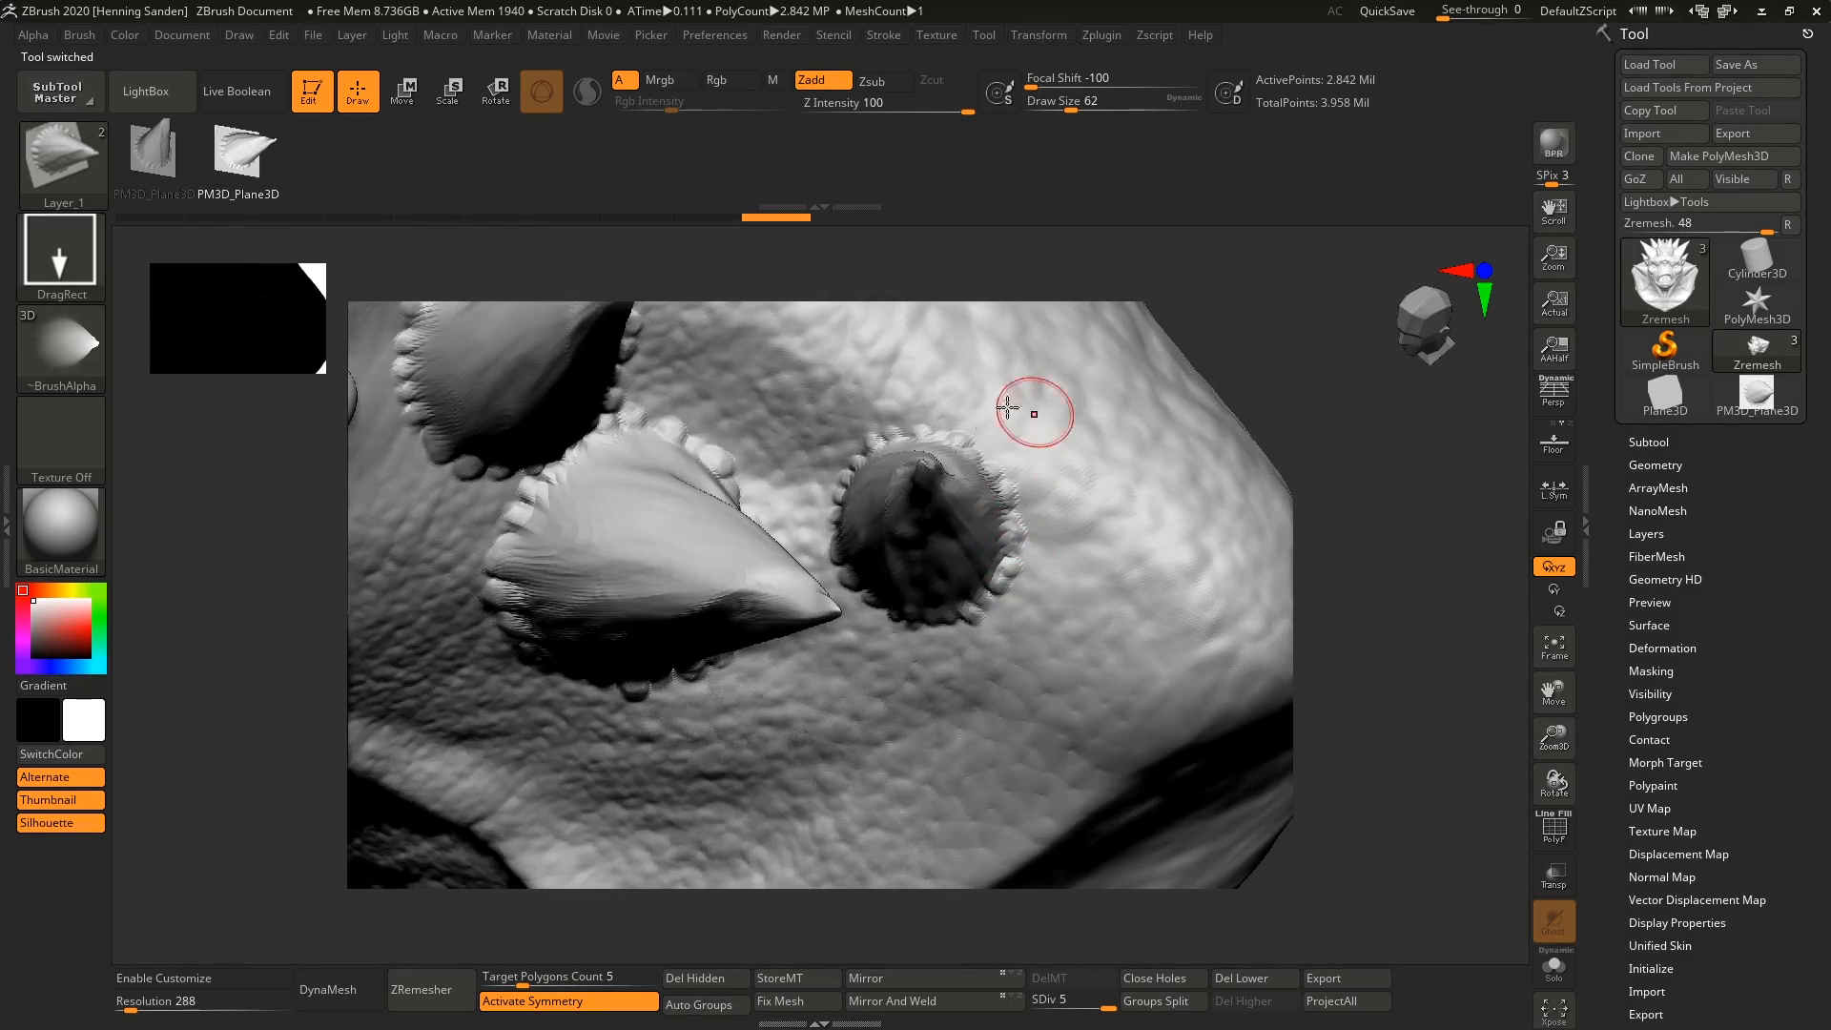
{"action": "key", "text": "ctrl+z"}
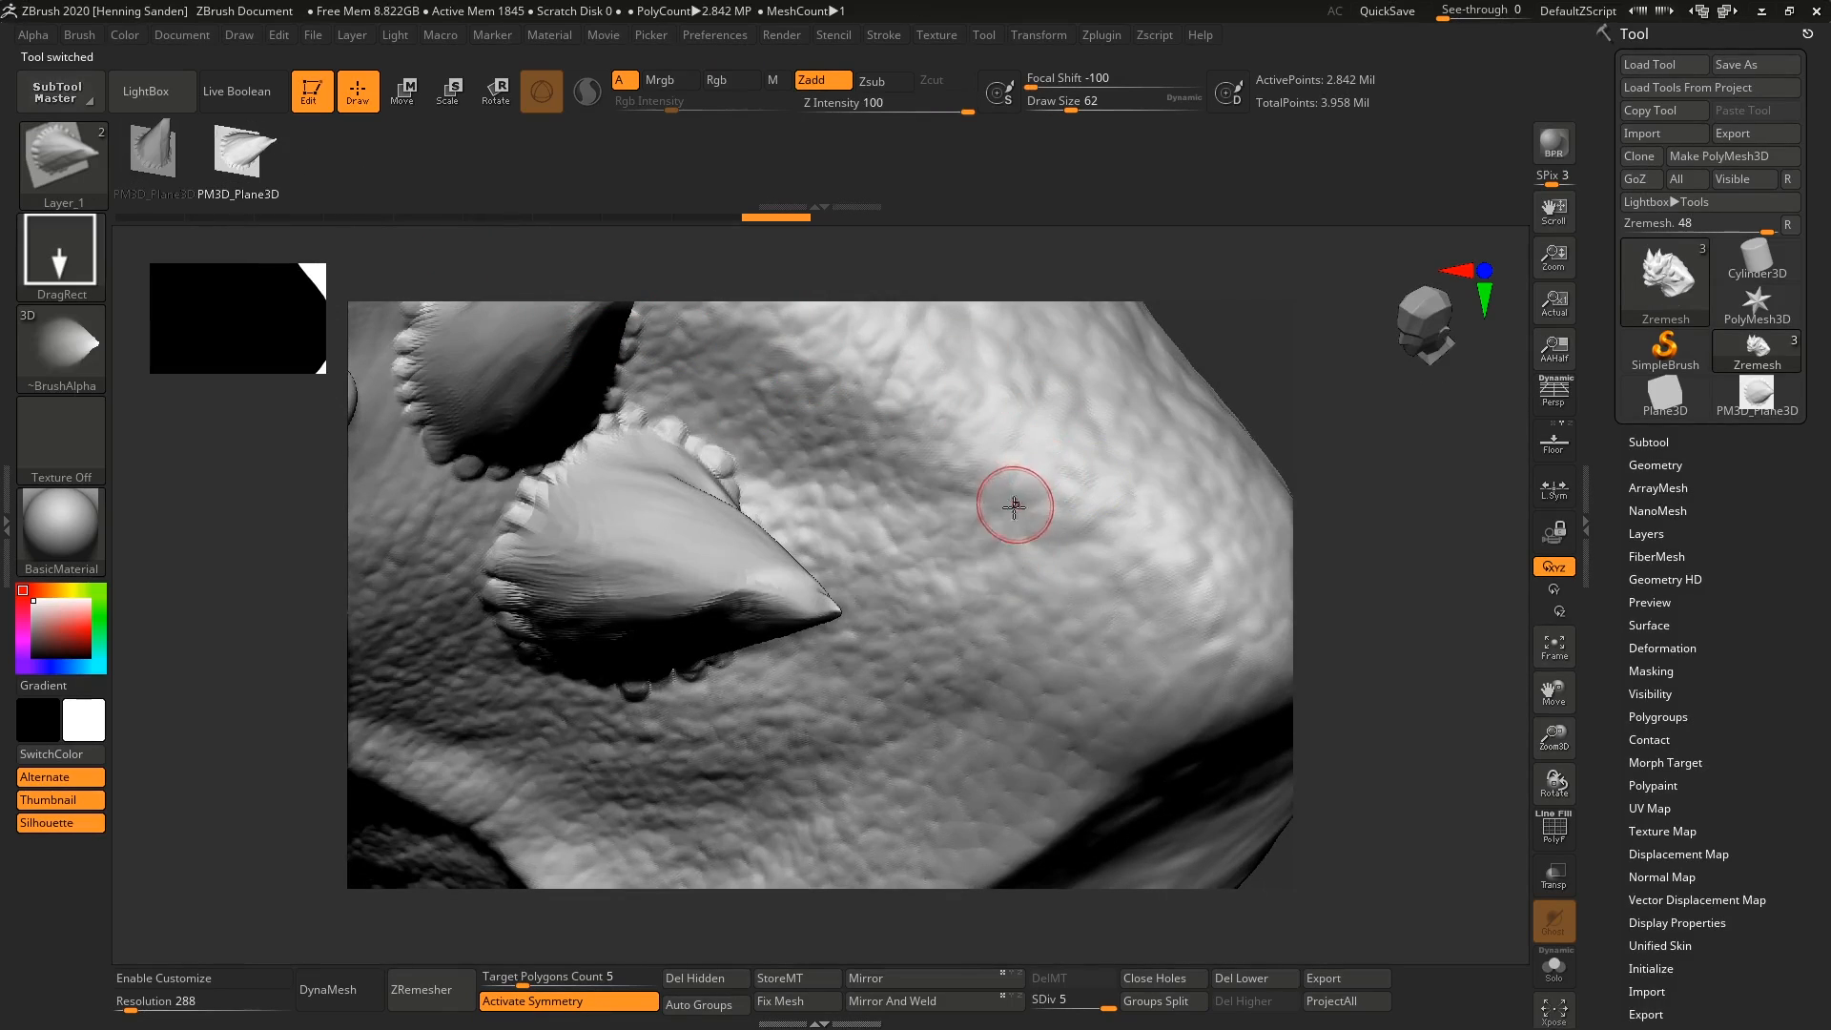
Try placing more horns on the bumpy skin beside the existing ones, undoing each attempt.
{"action": "mouse_move", "coordinate": [1009, 498]}
{"action": "left_mouse_down"}
{"action": "mouse_move", "coordinate": [1106, 355]}
{"action": "mouse_move", "coordinate": [1051, 374]}
{"action": "left_mouse_up"}
{"action": "mouse_move", "coordinate": [1051, 376]}
{"action": "right_mouse_down", "text": "alt"}
{"action": "mouse_move", "coordinate": [933, 584]}
{"action": "mouse_move", "coordinate": [912, 519]}
{"action": "right_mouse_up", "text": "alt"}
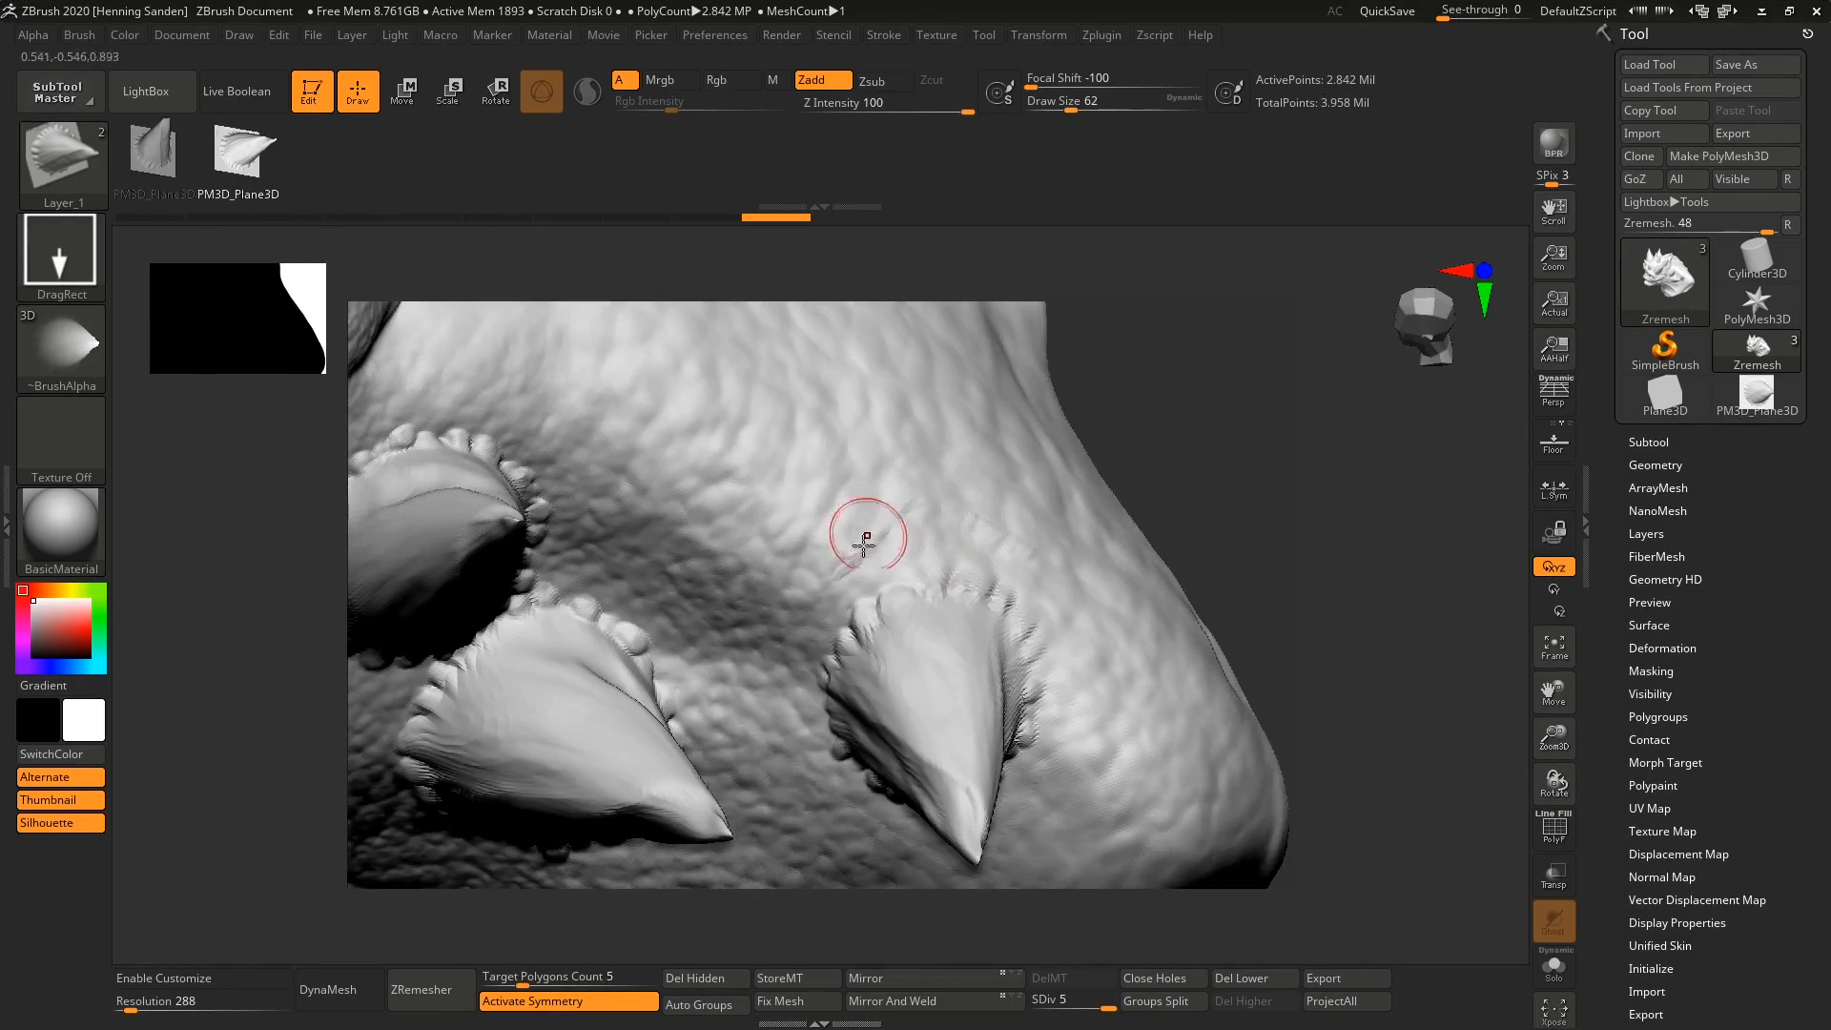
{"action": "key", "text": "ctrl+z"}
{"action": "mouse_move", "coordinate": [844, 644]}
{"action": "left_mouse_down"}
{"action": "mouse_move", "coordinate": [887, 433]}
{"action": "mouse_move", "coordinate": [862, 449]}
{"action": "left_mouse_up"}
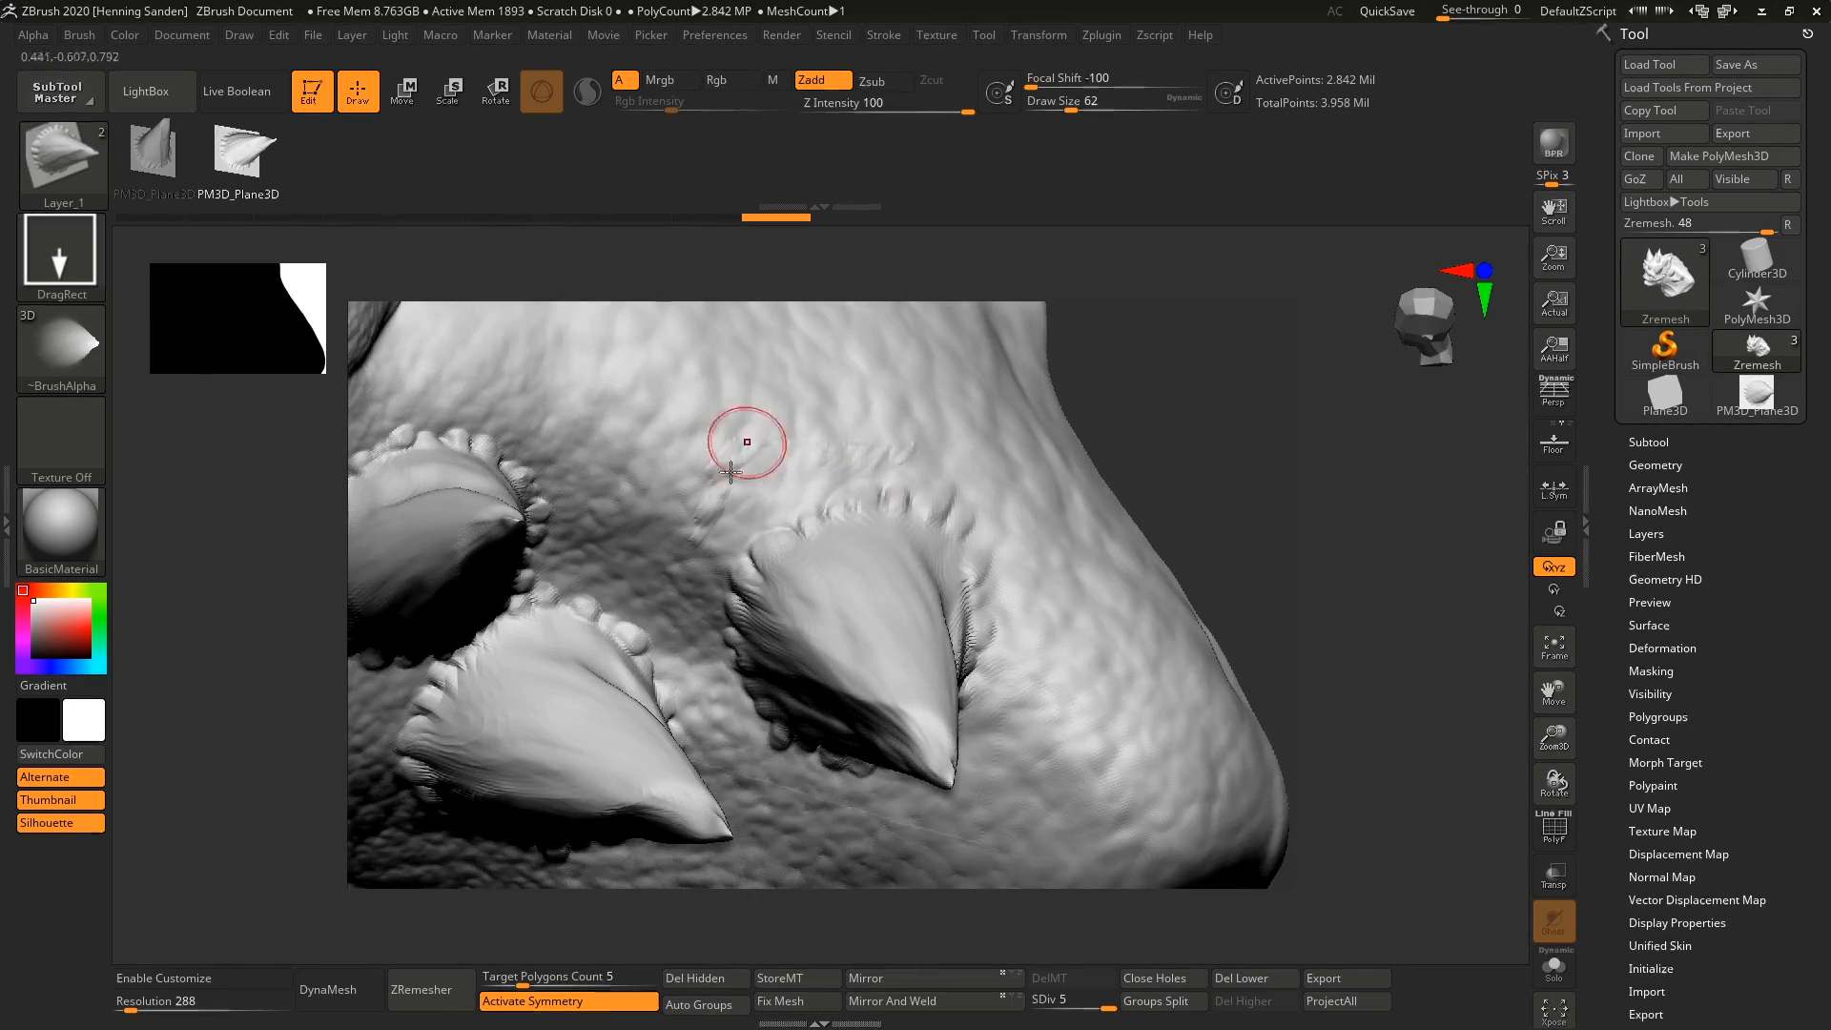
{"action": "key", "text": "ctrl+z"}
Switch to the horn plane and erase the rope-like corner strokes with the Morph brush at Z Intensity 100.
{"action": "left_click", "coordinate": [1757, 393]}
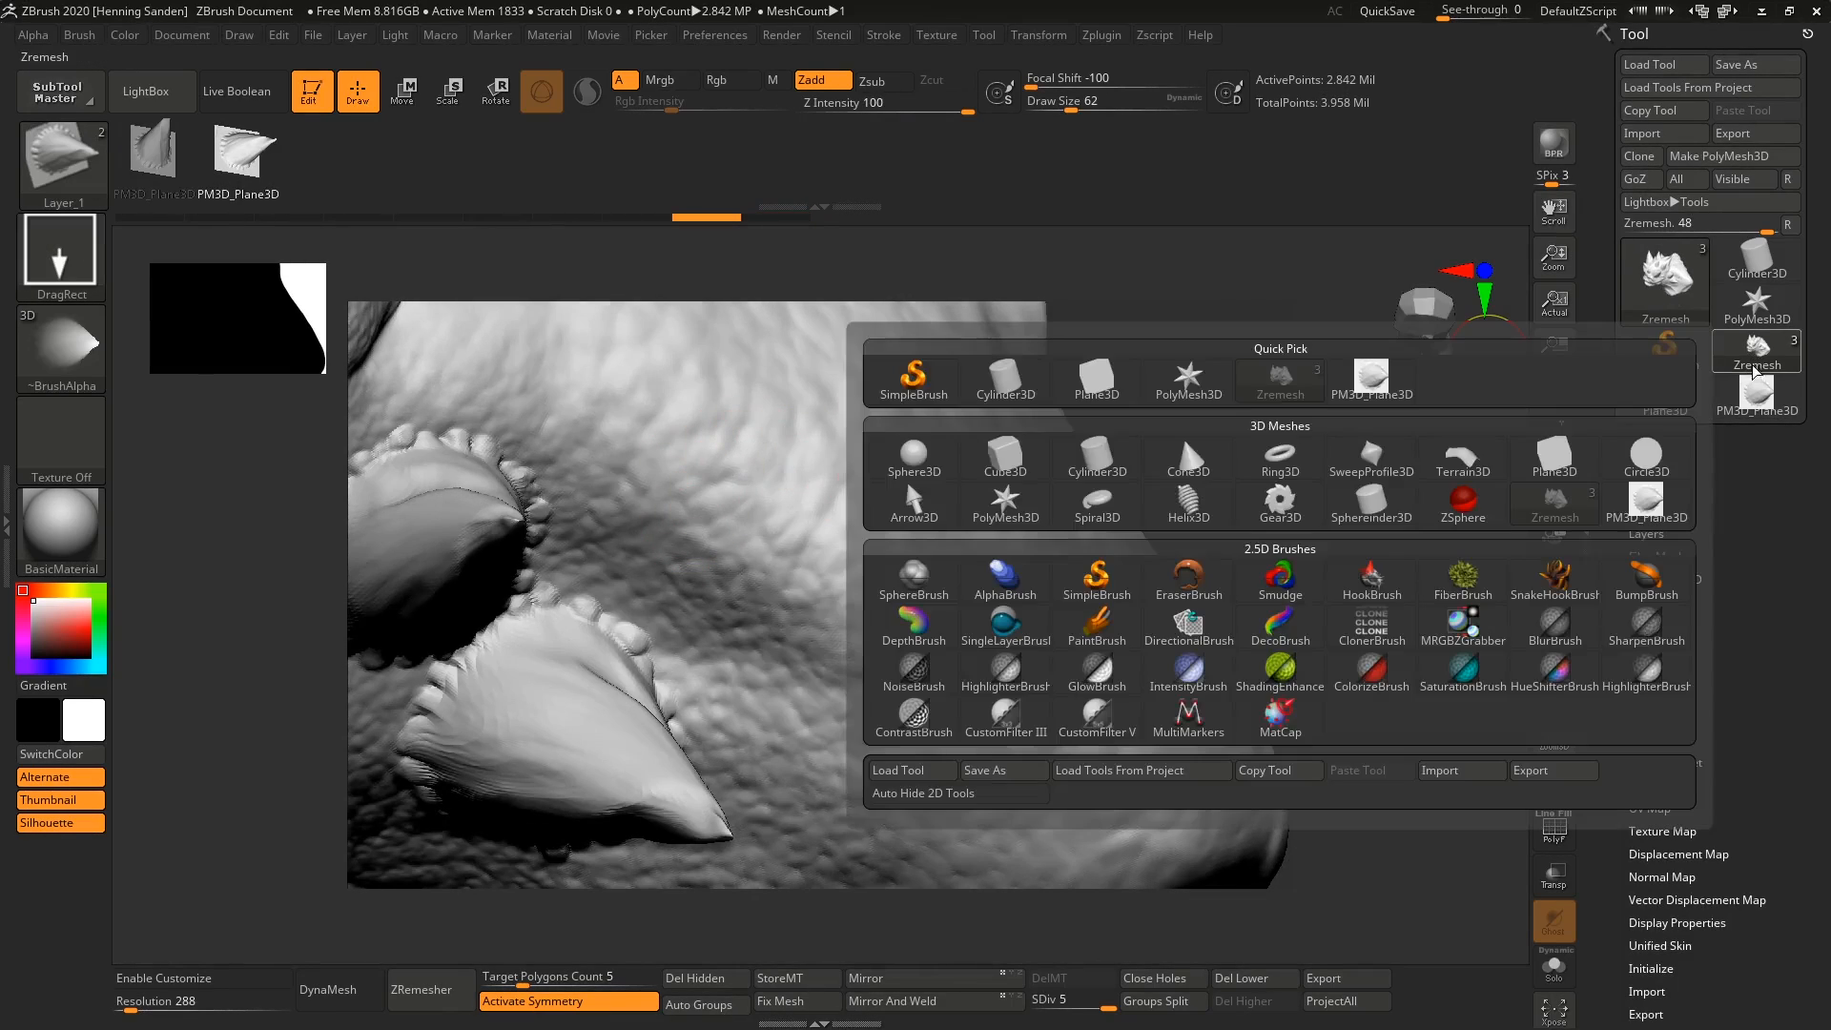
{"action": "mouse_move", "coordinate": [793, 523]}
{"action": "right_mouse_down"}
{"action": "mouse_move", "coordinate": [872, 482]}
{"action": "mouse_move", "coordinate": [875, 430]}
{"action": "mouse_move", "coordinate": [861, 477]}
{"action": "right_mouse_up"}
{"action": "right_click_drag", "start_coordinate": [846, 558], "coordinate": [872, 478], "text": "alt"}
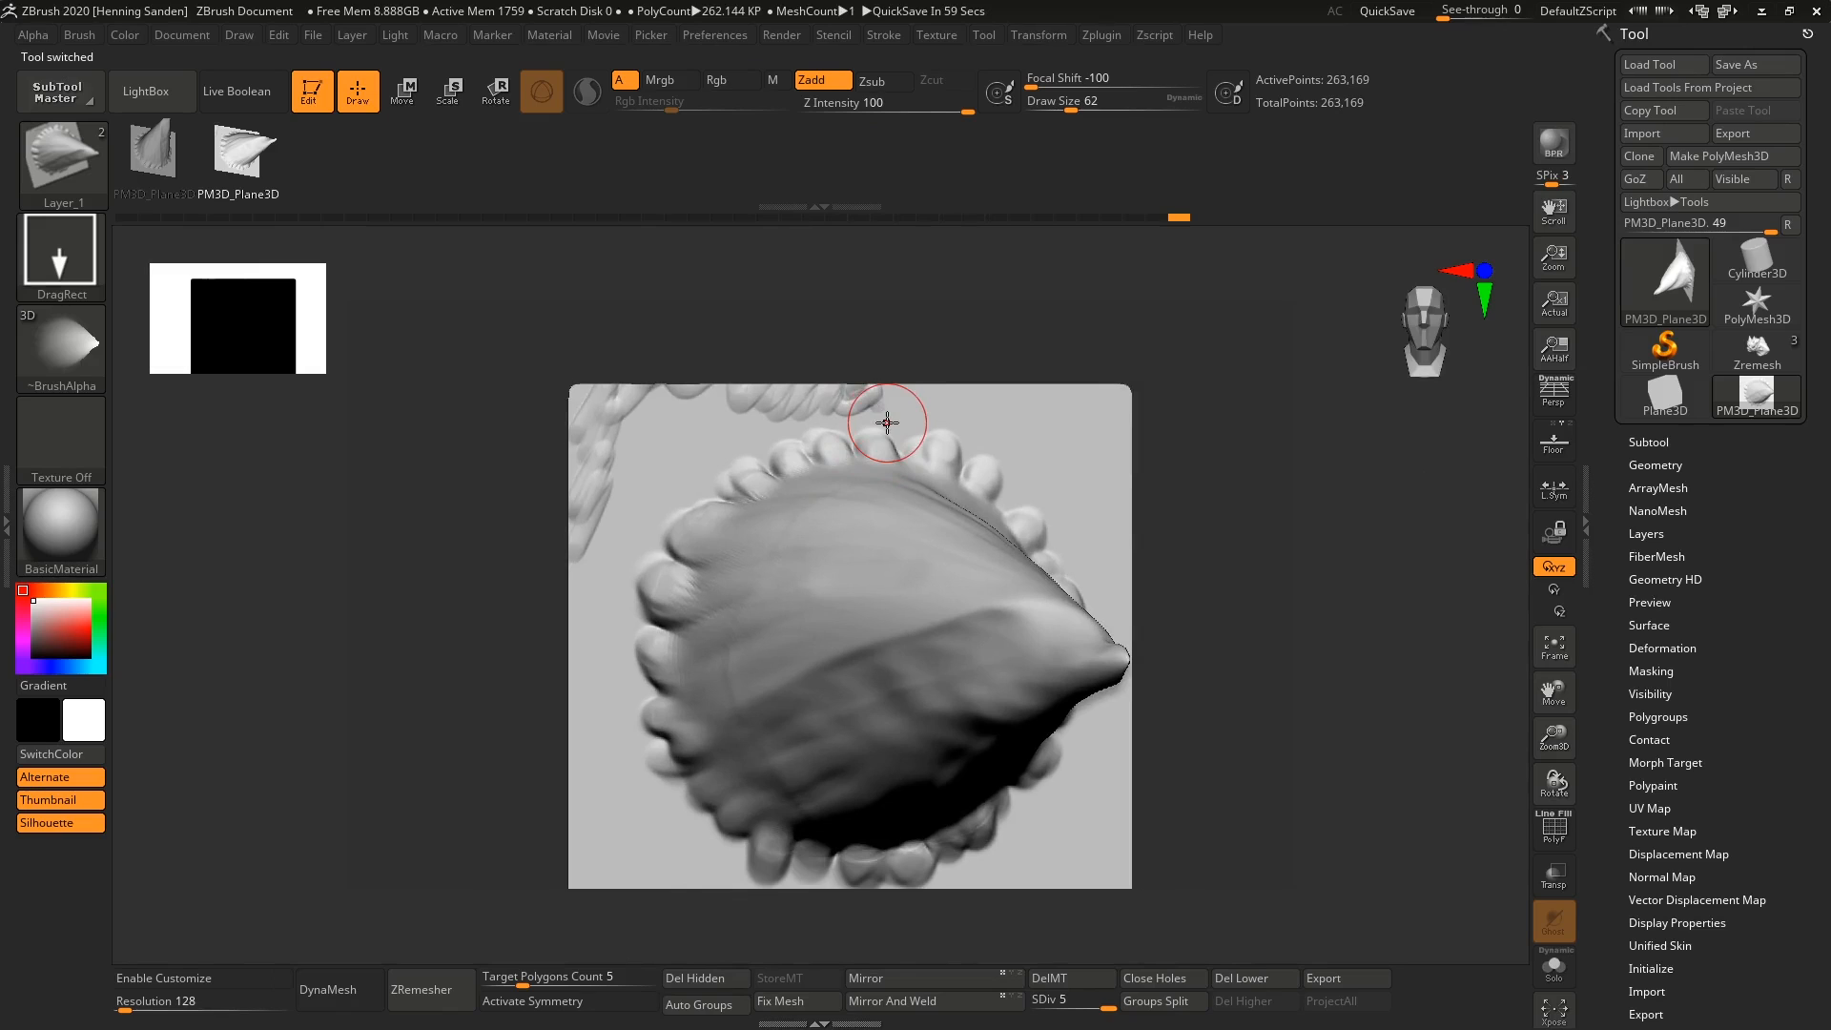
{"action": "key", "text": "b"}
{"action": "key", "text": "m"}
{"action": "key", "text": "o"}
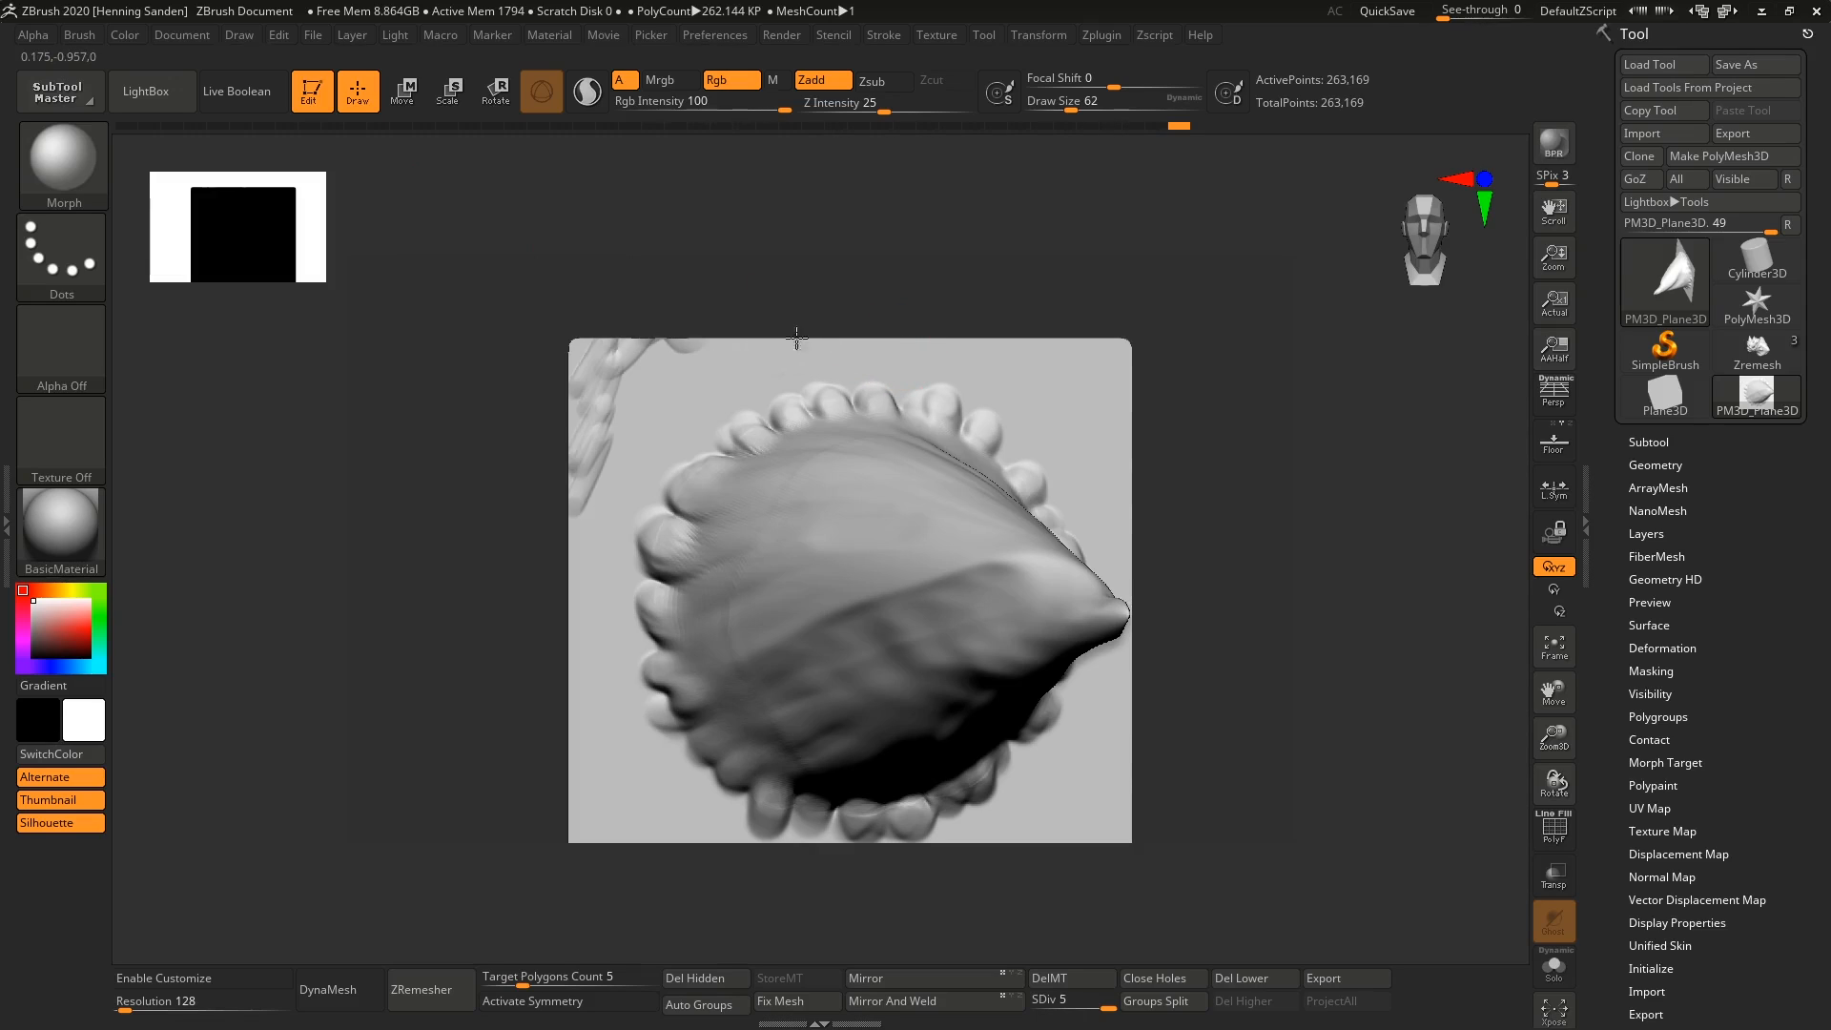
{"action": "left_click_drag", "start_coordinate": [612, 364], "coordinate": [589, 384]}
{"action": "left_click_drag", "start_coordinate": [891, 108], "coordinate": [979, 110]}
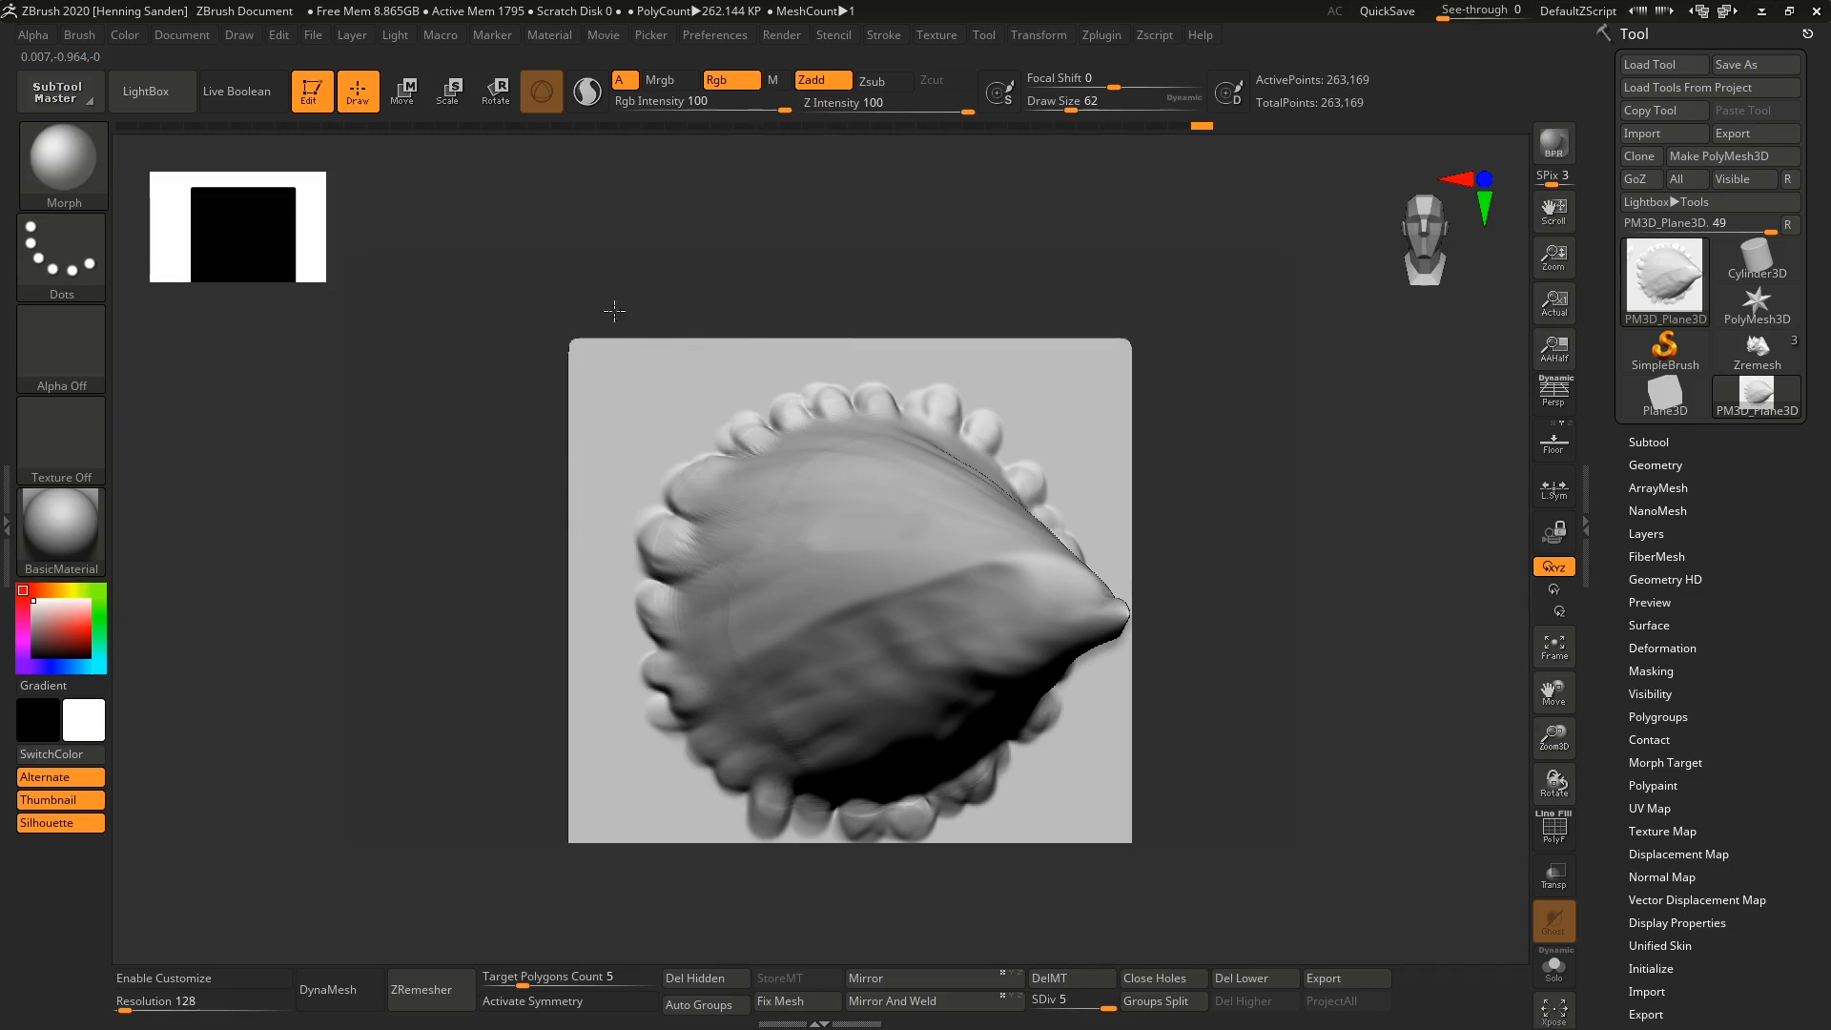
Inspect the cleaned horn plane from several angles and reselect the cloned Layer brush to review its mesh shapes.
{"action": "right_click_drag", "start_coordinate": [798, 540], "coordinate": [779, 486]}
{"action": "right_click_drag", "start_coordinate": [781, 585], "coordinate": [715, 490], "text": "alt"}
{"action": "right_click_drag", "start_coordinate": [715, 491], "coordinate": [713, 422], "text": "ctrl"}
{"action": "right_click_drag", "start_coordinate": [766, 563], "coordinate": [1314, 311]}
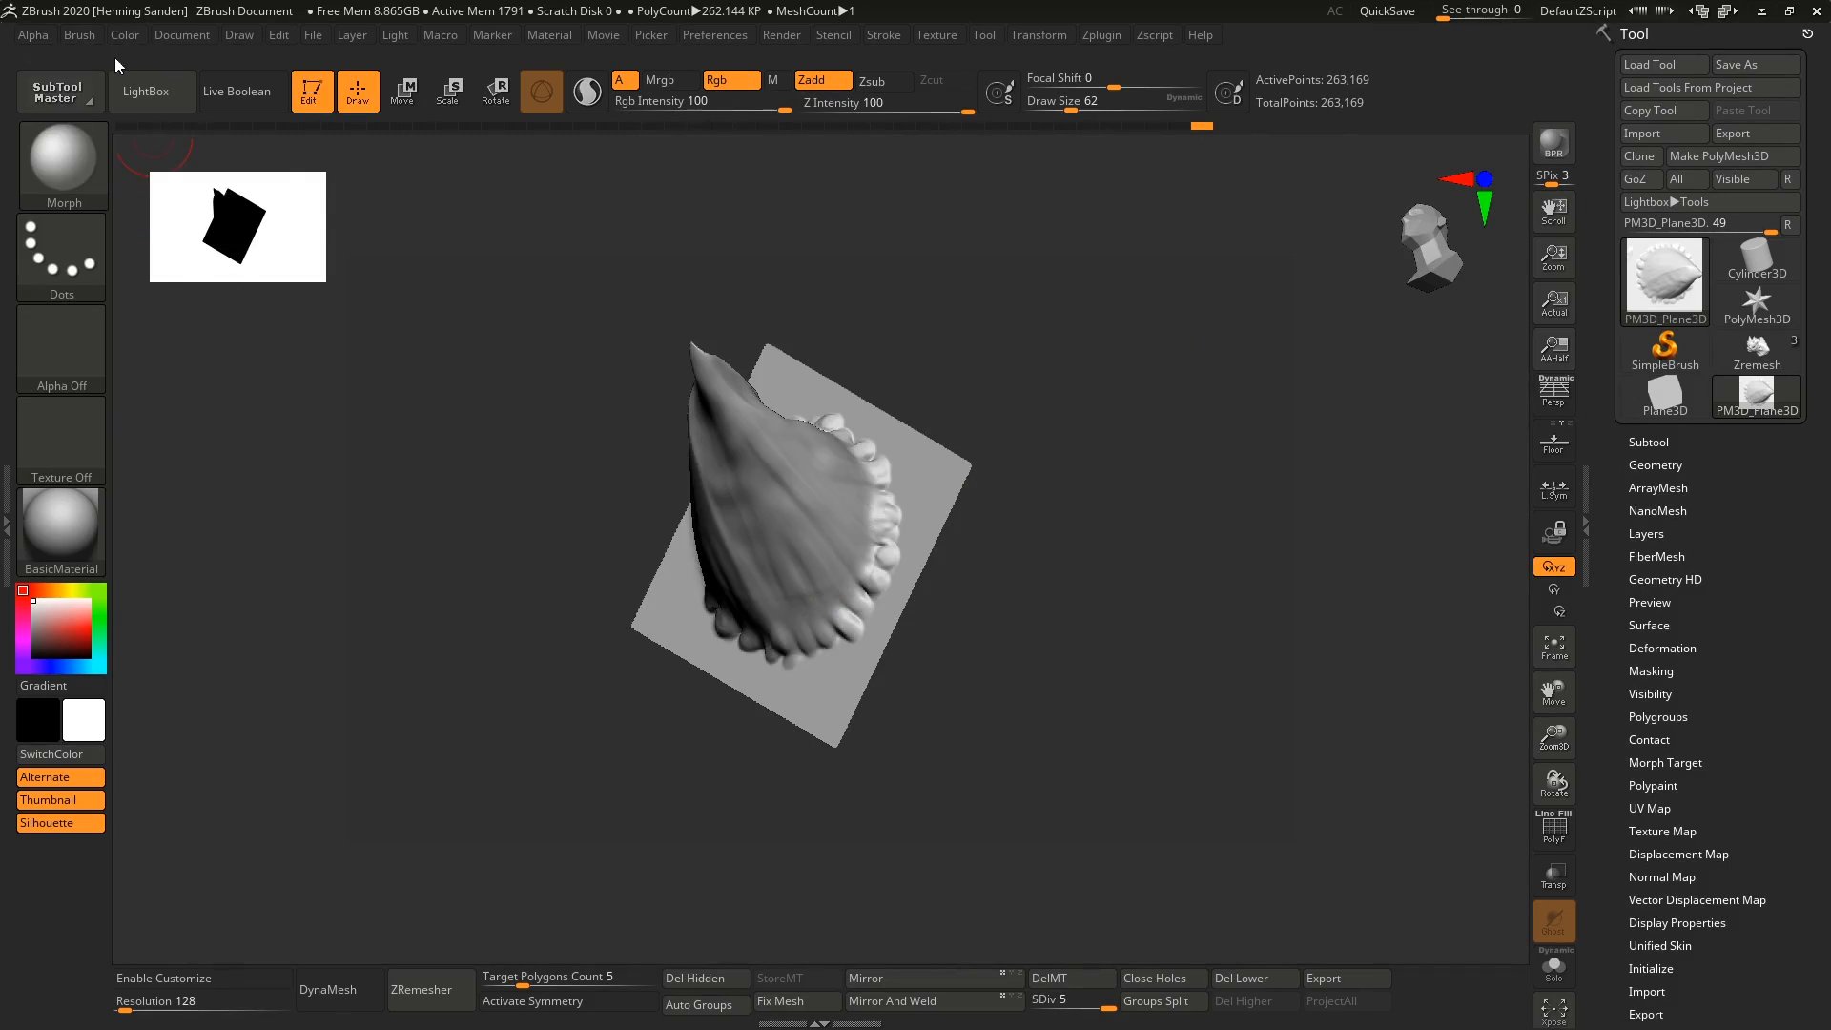
{"action": "left_click", "coordinate": [81, 34]}
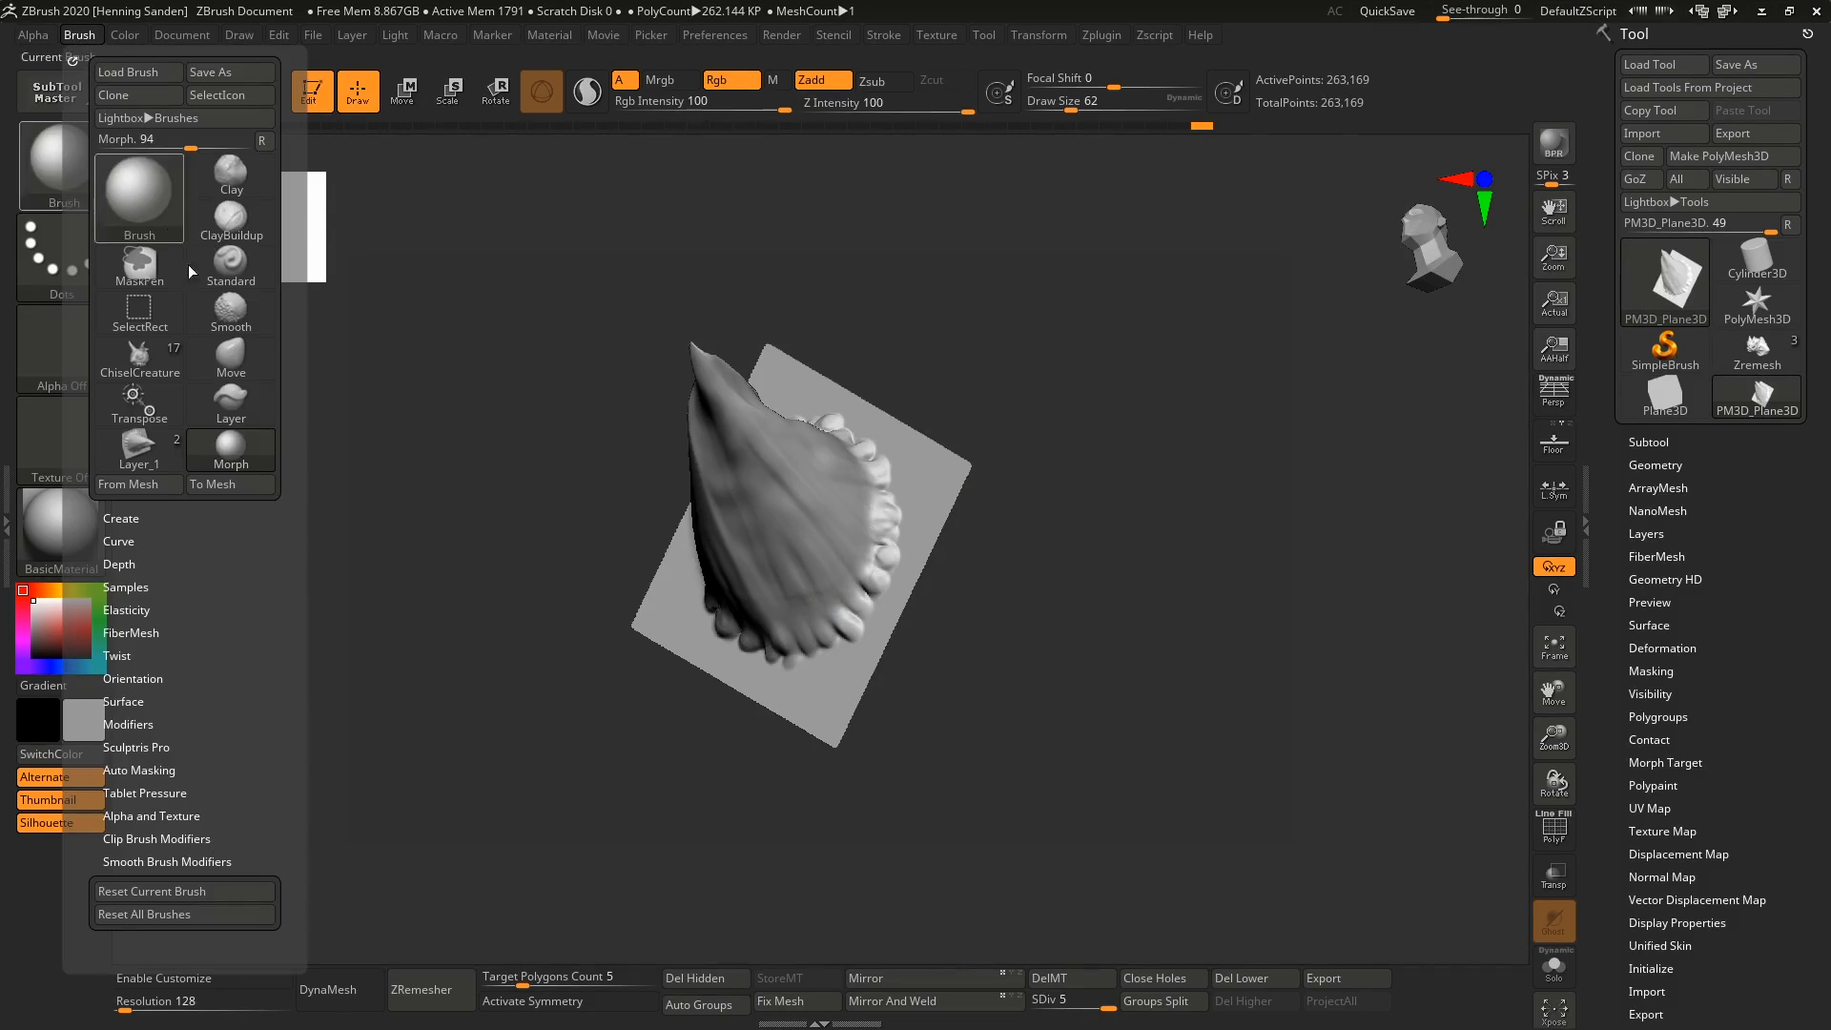
{"action": "left_click", "coordinate": [139, 446]}
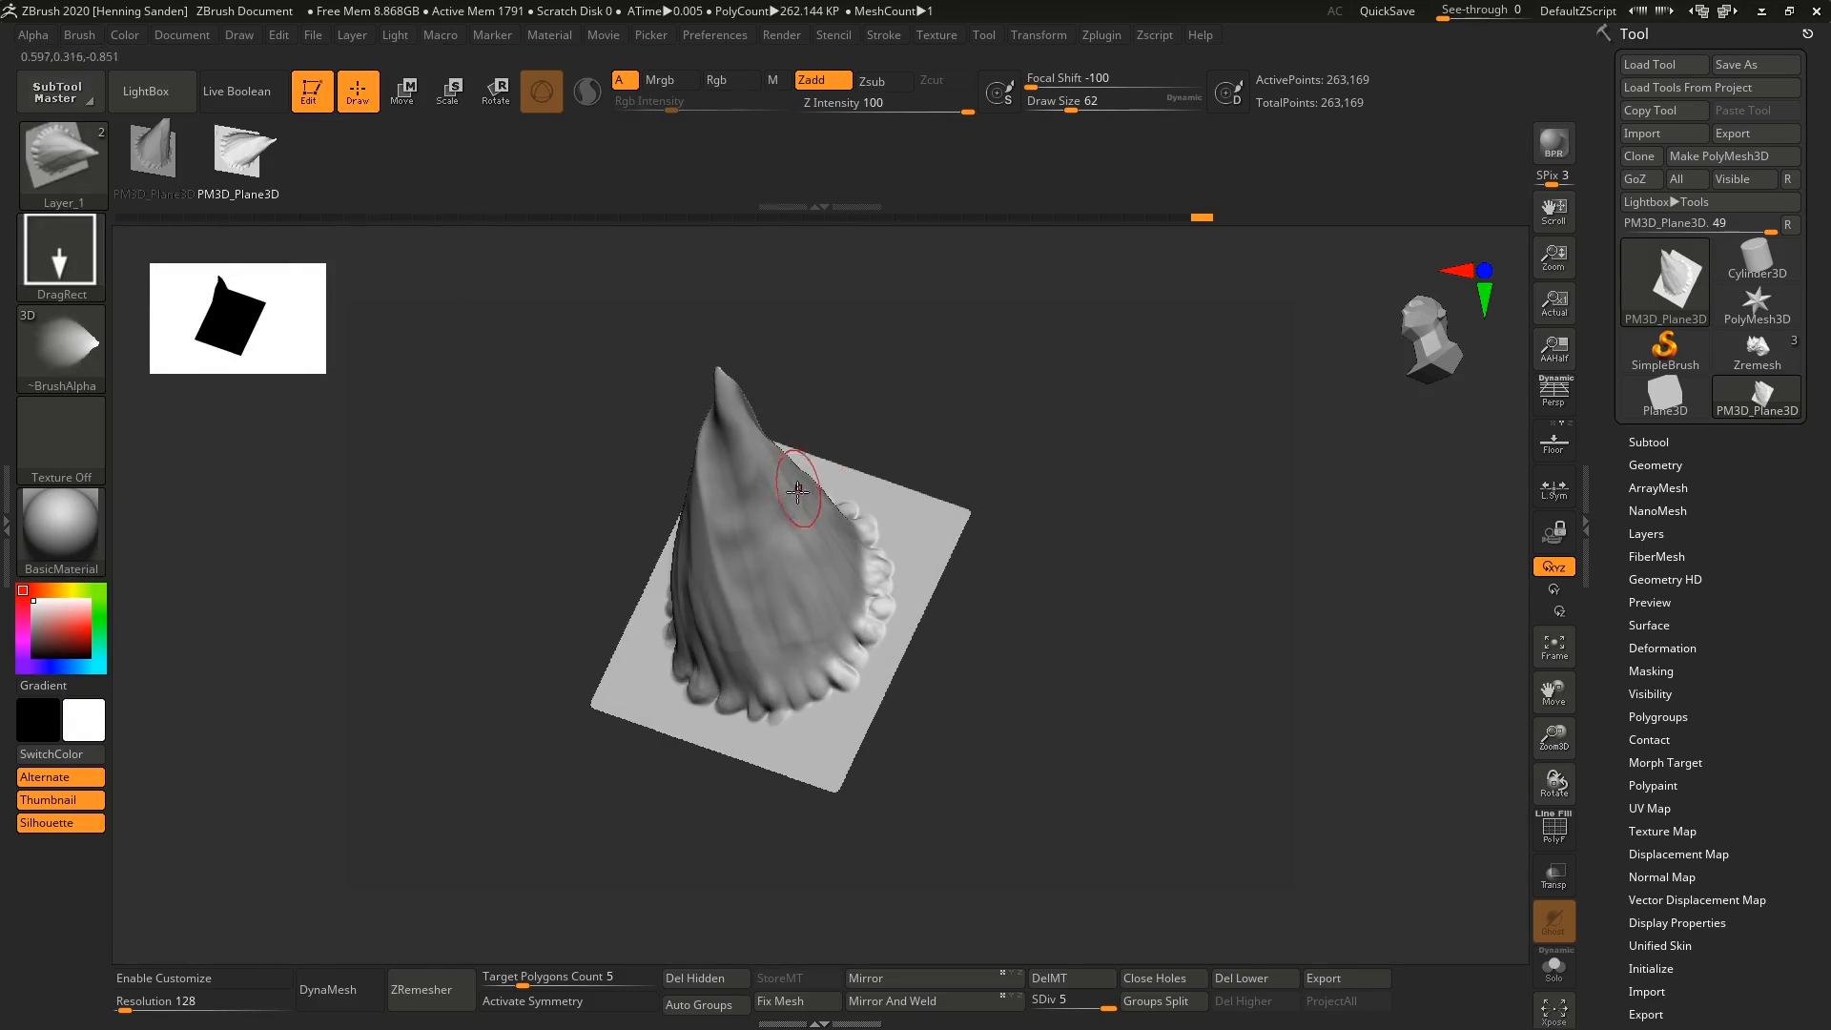
{"action": "right_click_drag", "start_coordinate": [798, 492], "coordinate": [830, 487], "text": "shift"}
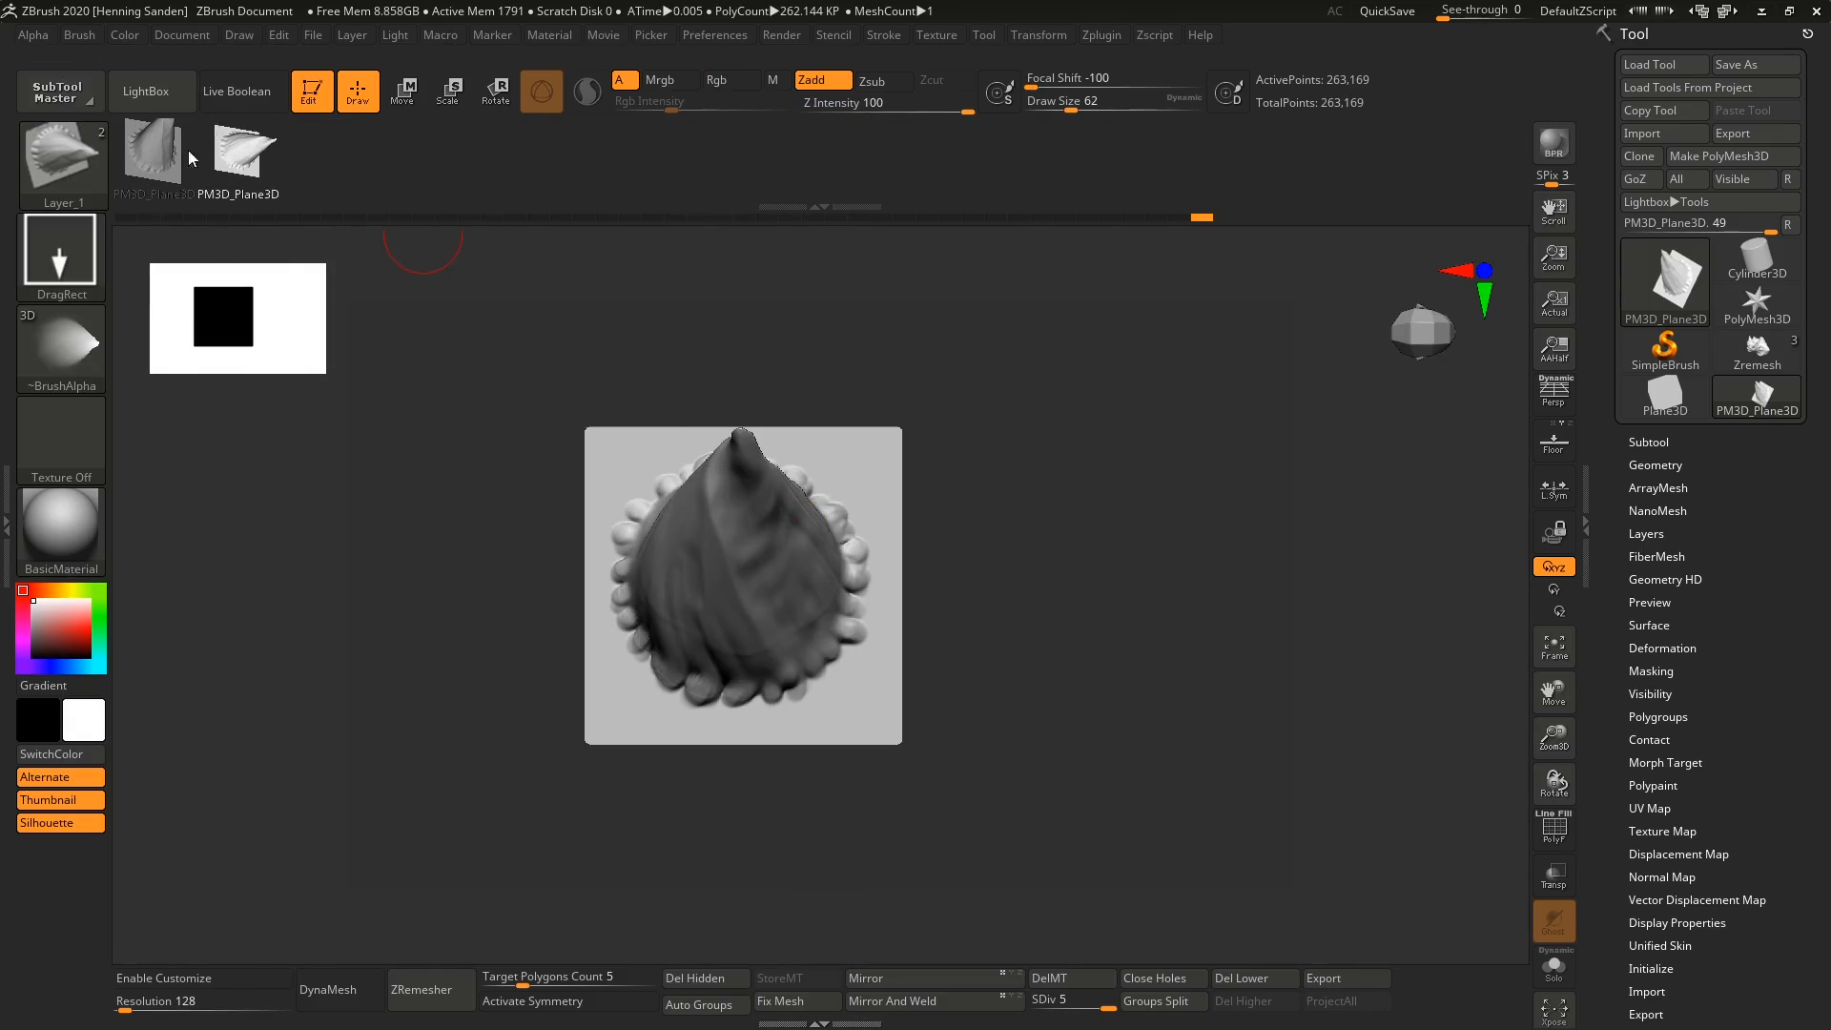
Select the ChiselCreature brush, choose its Ear1 shape, and create a mesh from it.
{"action": "key", "text": "b"}
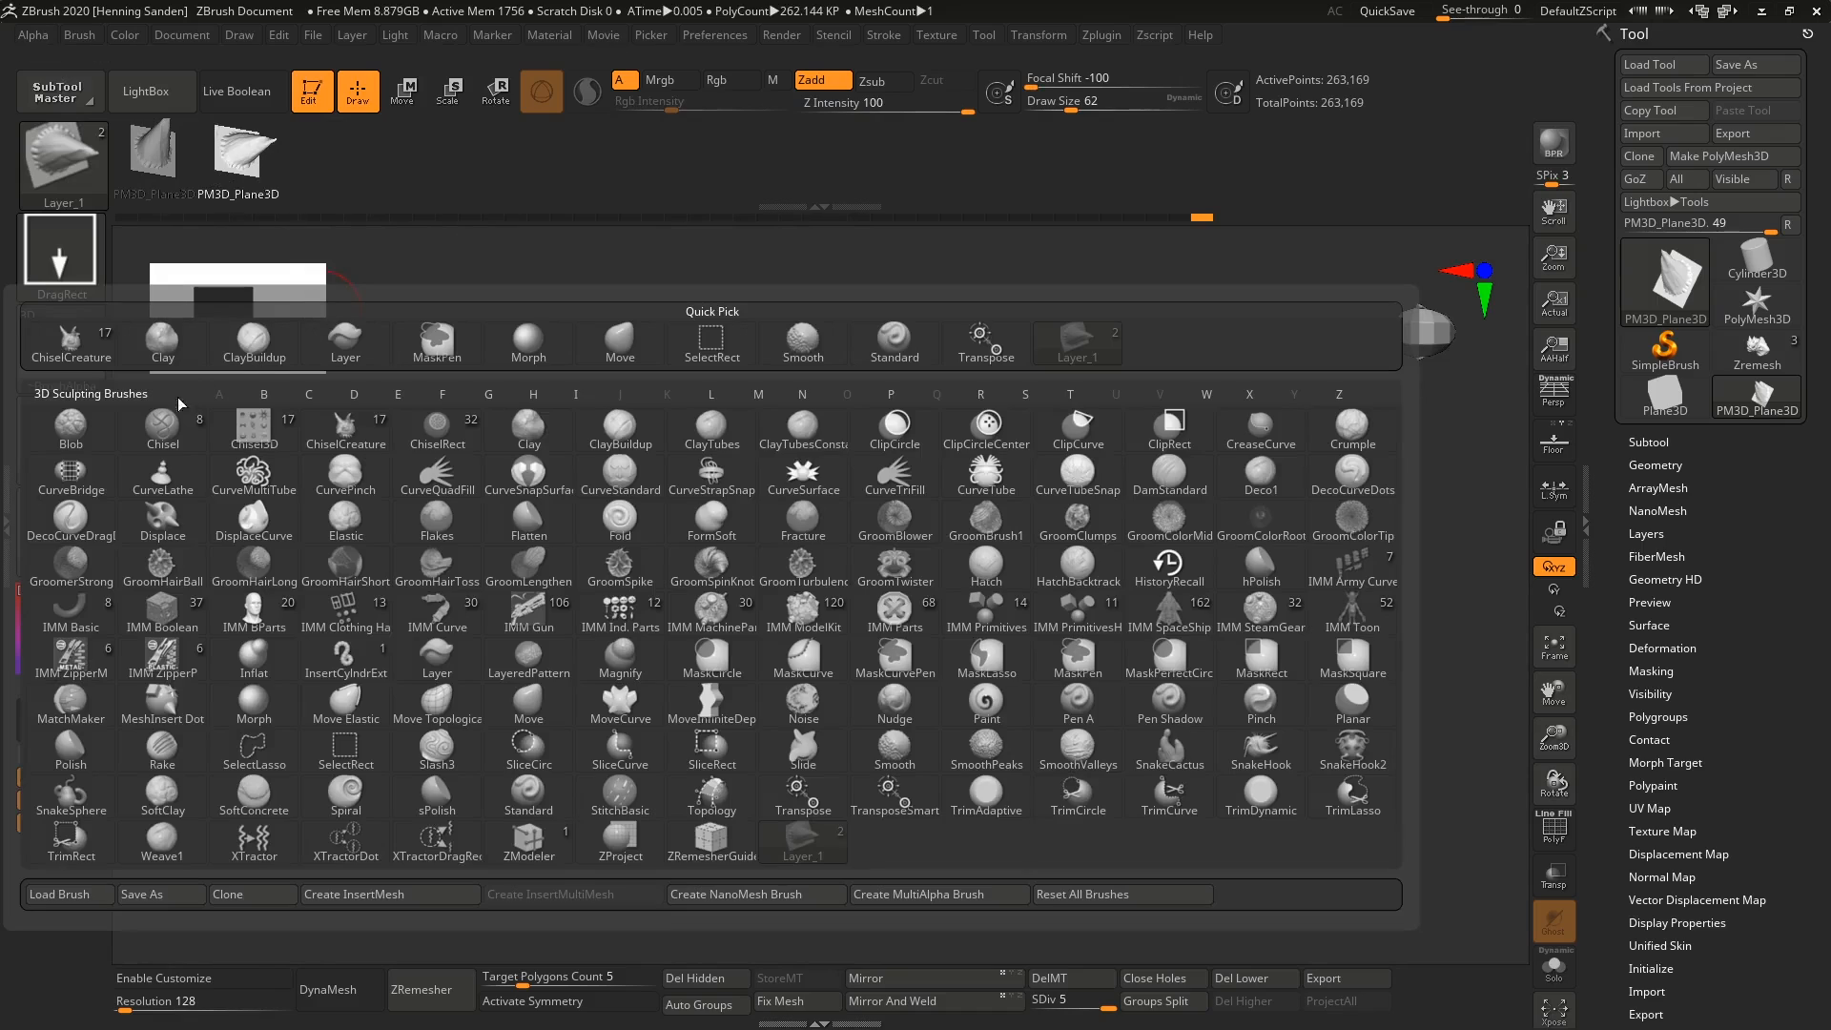
{"action": "left_click", "coordinate": [345, 427]}
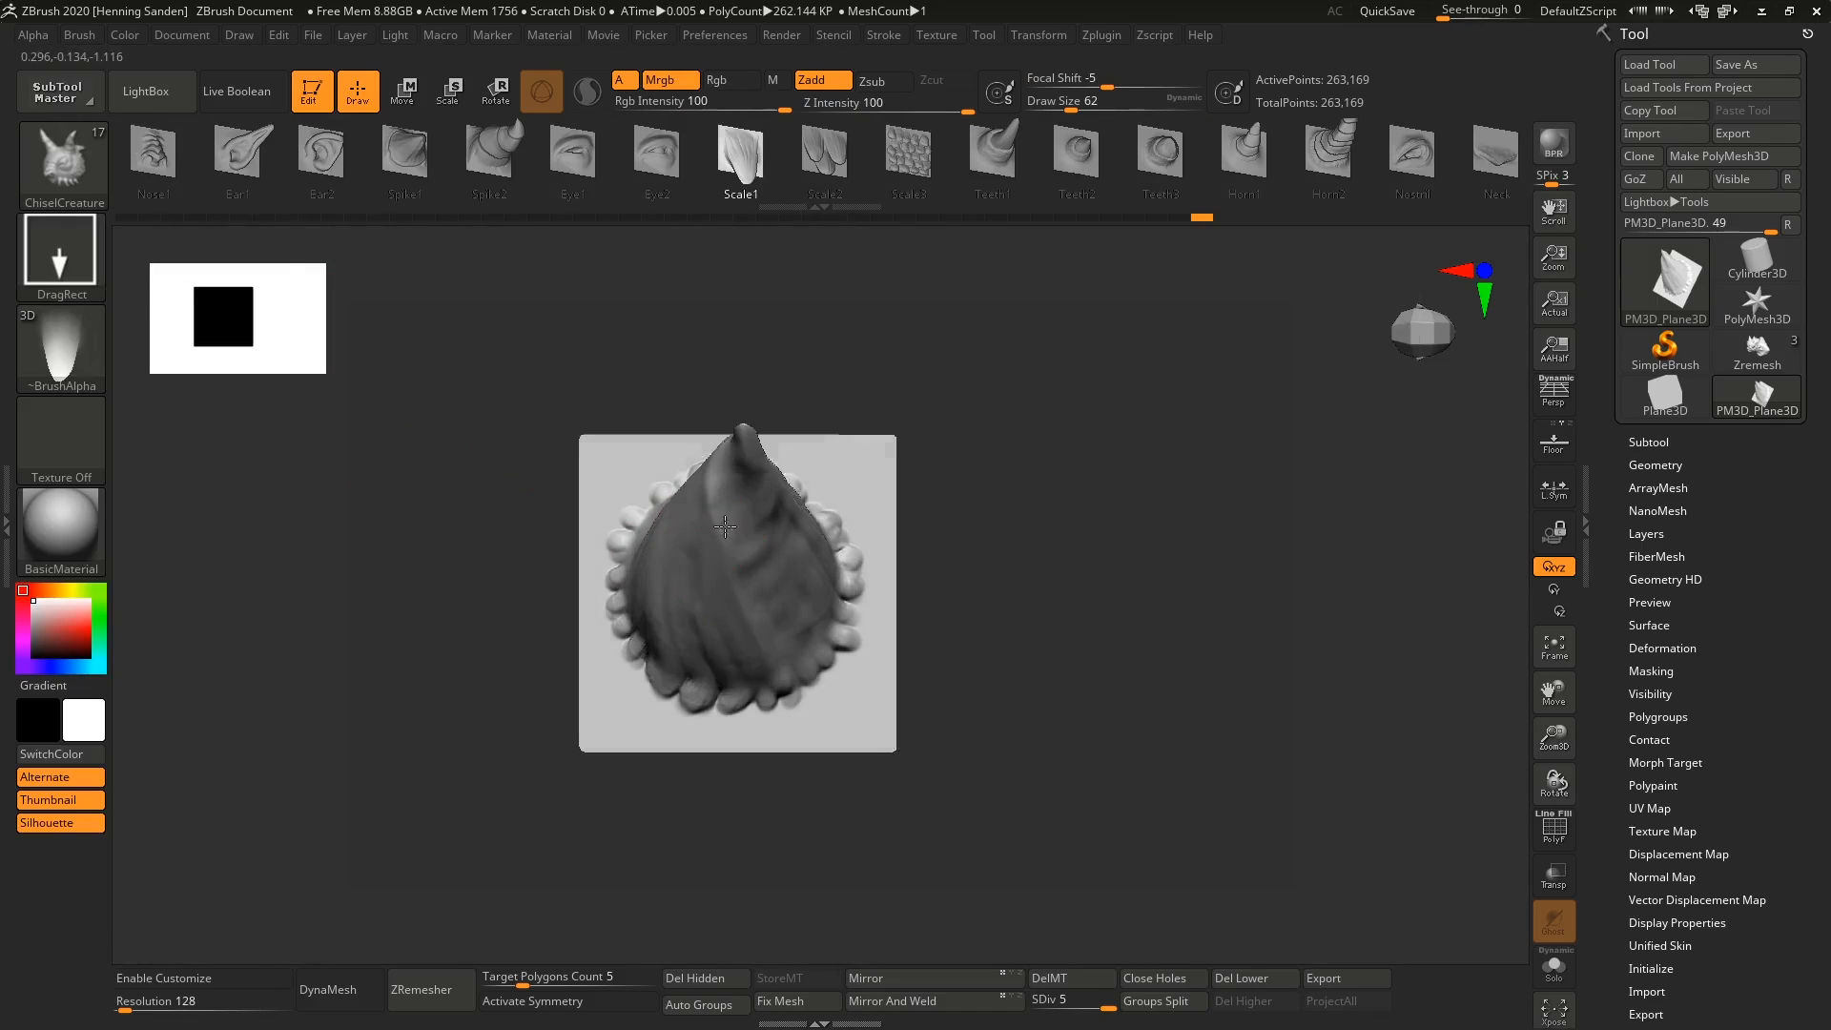
{"action": "left_click", "coordinate": [243, 152]}
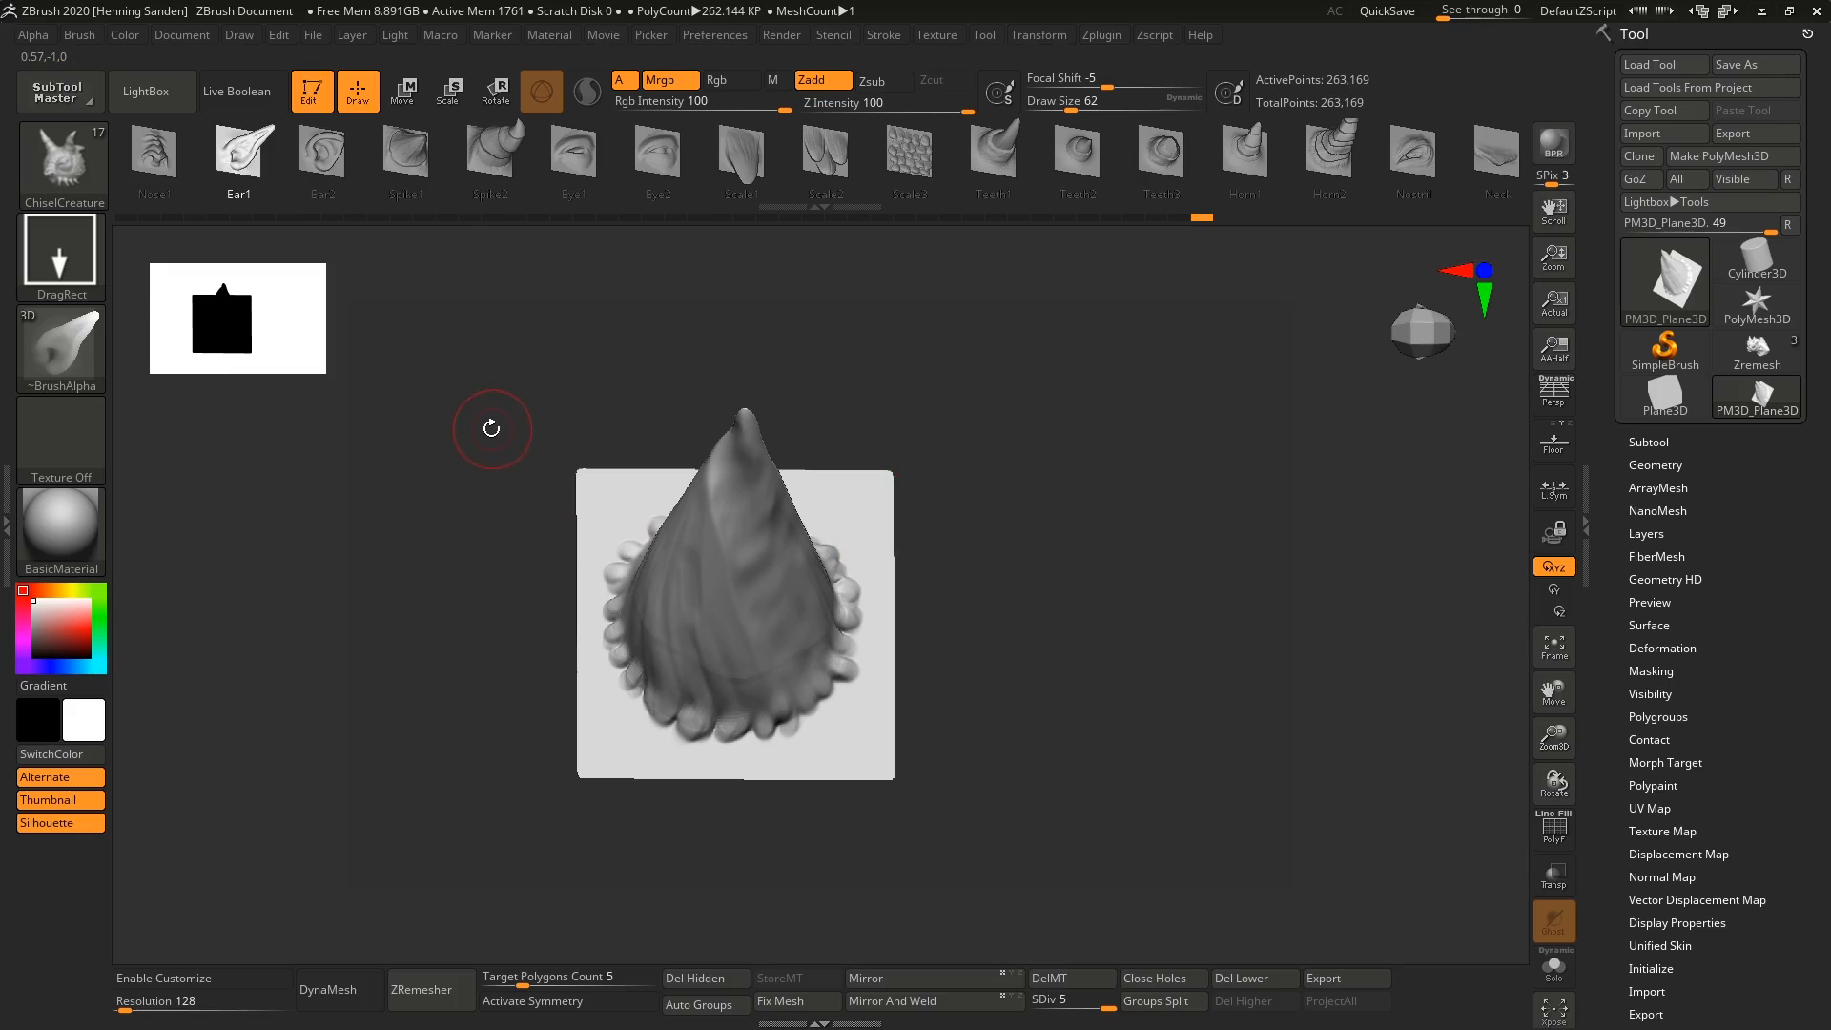
{"action": "left_click", "coordinate": [81, 36]}
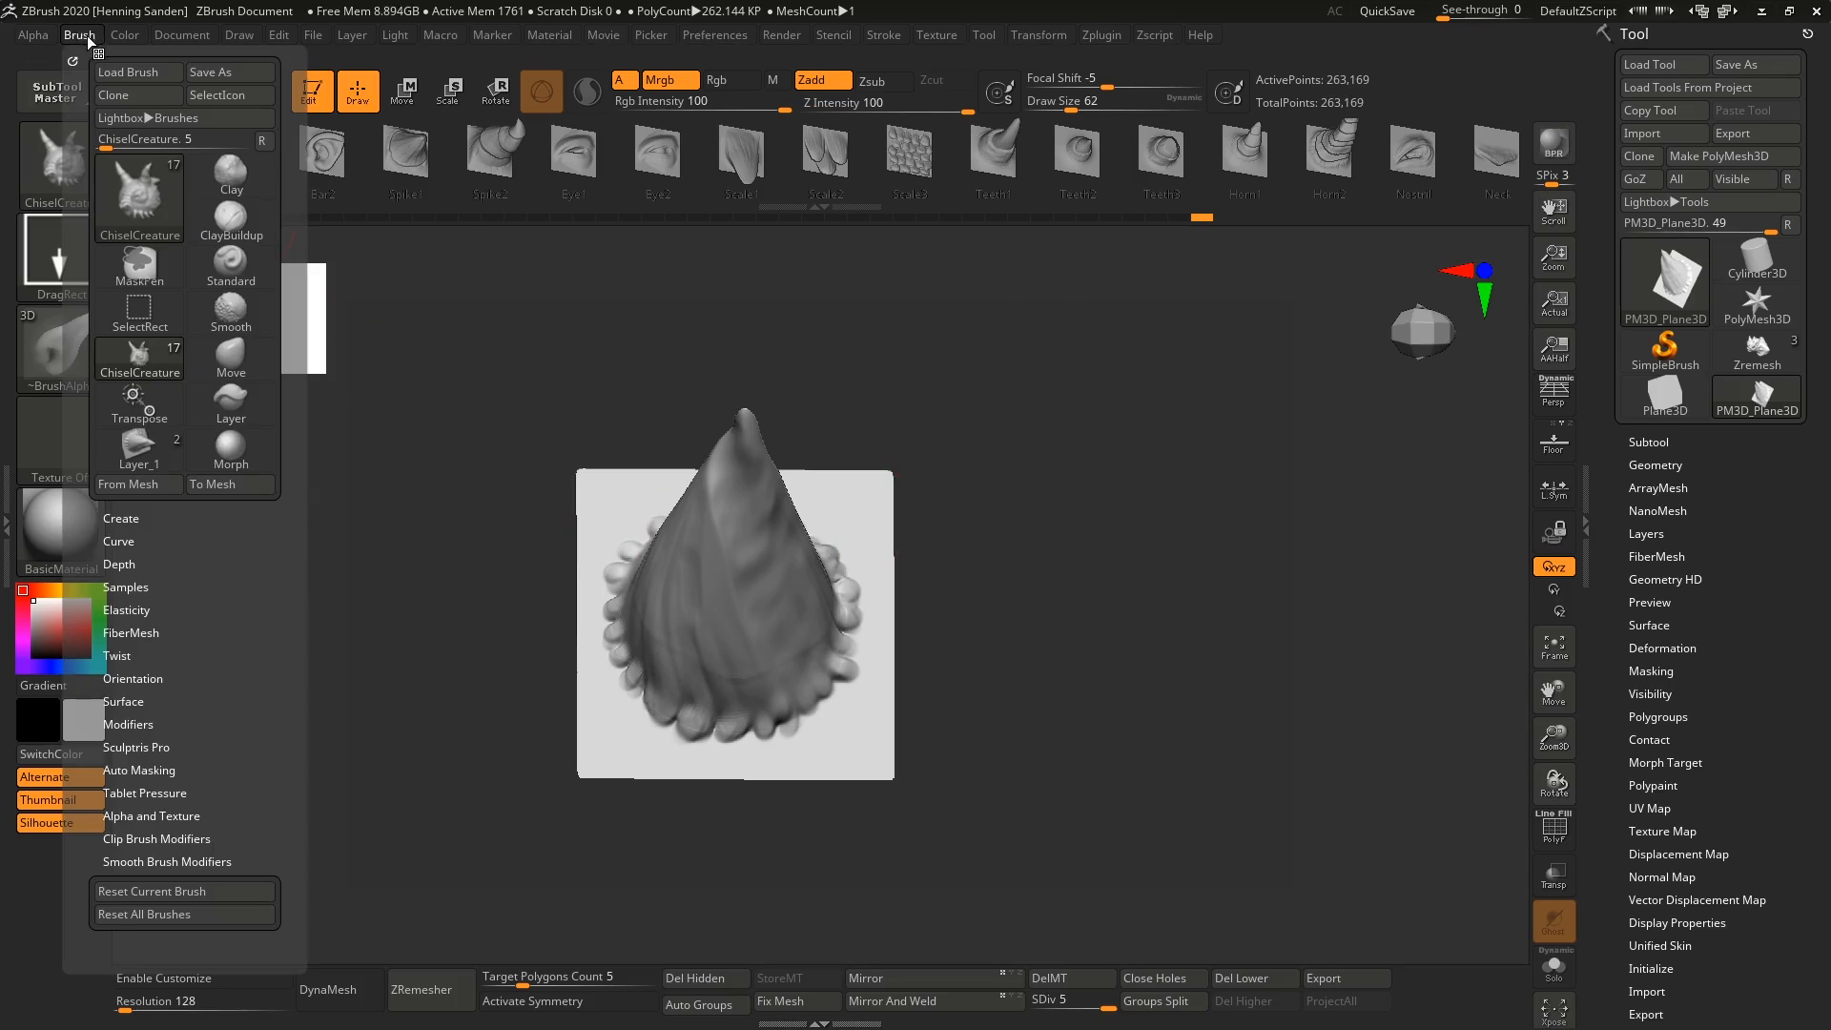
{"action": "left_click", "coordinate": [235, 484]}
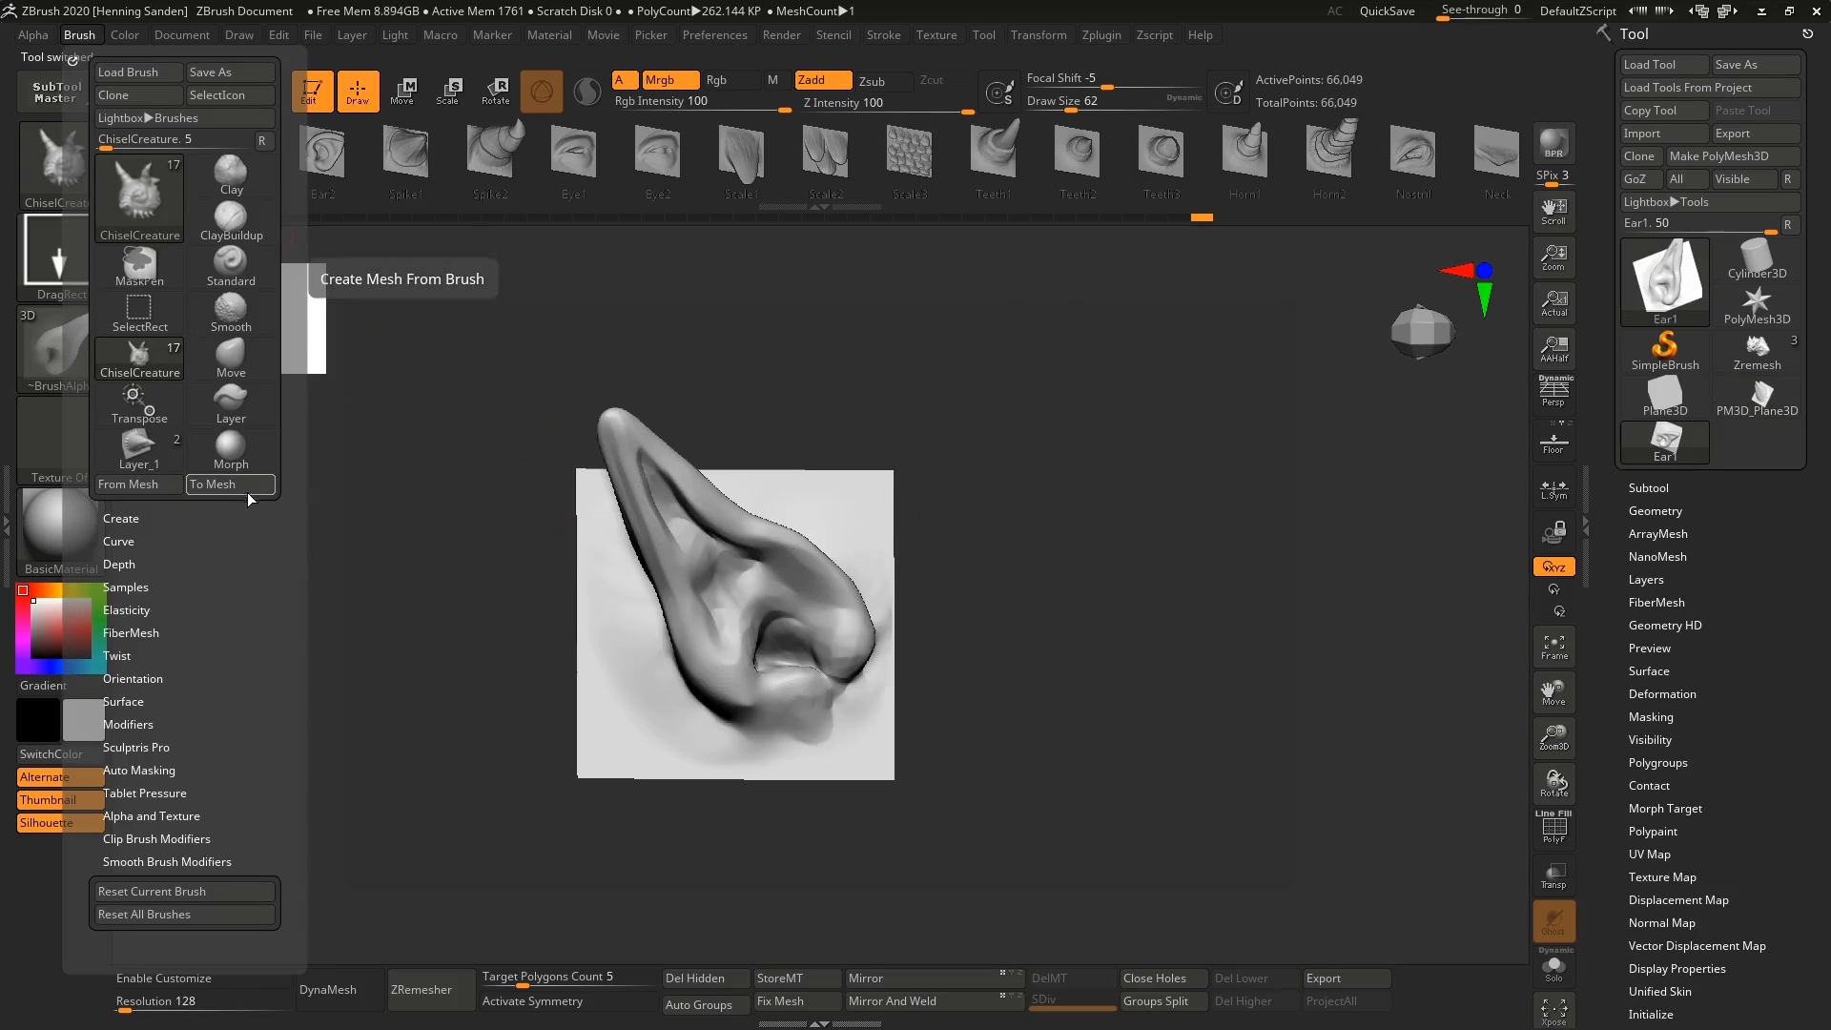
Examine the ear mesh from several angles, with and without its wireframe, checking how the shape flows into the plane.
{"action": "mouse_move", "coordinate": [859, 534]}
{"action": "left_mouse_down"}
{"action": "mouse_move", "coordinate": [763, 647]}
{"action": "mouse_move", "coordinate": [993, 598]}
{"action": "mouse_move", "coordinate": [1014, 636]}
{"action": "mouse_move", "coordinate": [867, 445]}
{"action": "left_mouse_up"}
{"action": "key", "text": "shift+f"}
{"action": "mouse_move", "coordinate": [880, 439]}
{"action": "right_mouse_down"}
{"action": "mouse_move", "coordinate": [873, 383]}
{"action": "mouse_move", "coordinate": [906, 379]}
{"action": "mouse_move", "coordinate": [891, 363]}
{"action": "mouse_move", "coordinate": [1123, 403]}
{"action": "right_mouse_up"}
{"action": "key", "text": "shift+f"}
{"action": "mouse_move", "coordinate": [655, 412]}
{"action": "right_mouse_down", "text": "alt"}
{"action": "mouse_move", "coordinate": [564, 445]}
{"action": "mouse_move", "coordinate": [625, 162]}
{"action": "mouse_move", "coordinate": [462, 519]}
{"action": "mouse_move", "coordinate": [523, 592]}
{"action": "right_mouse_up", "text": "alt"}
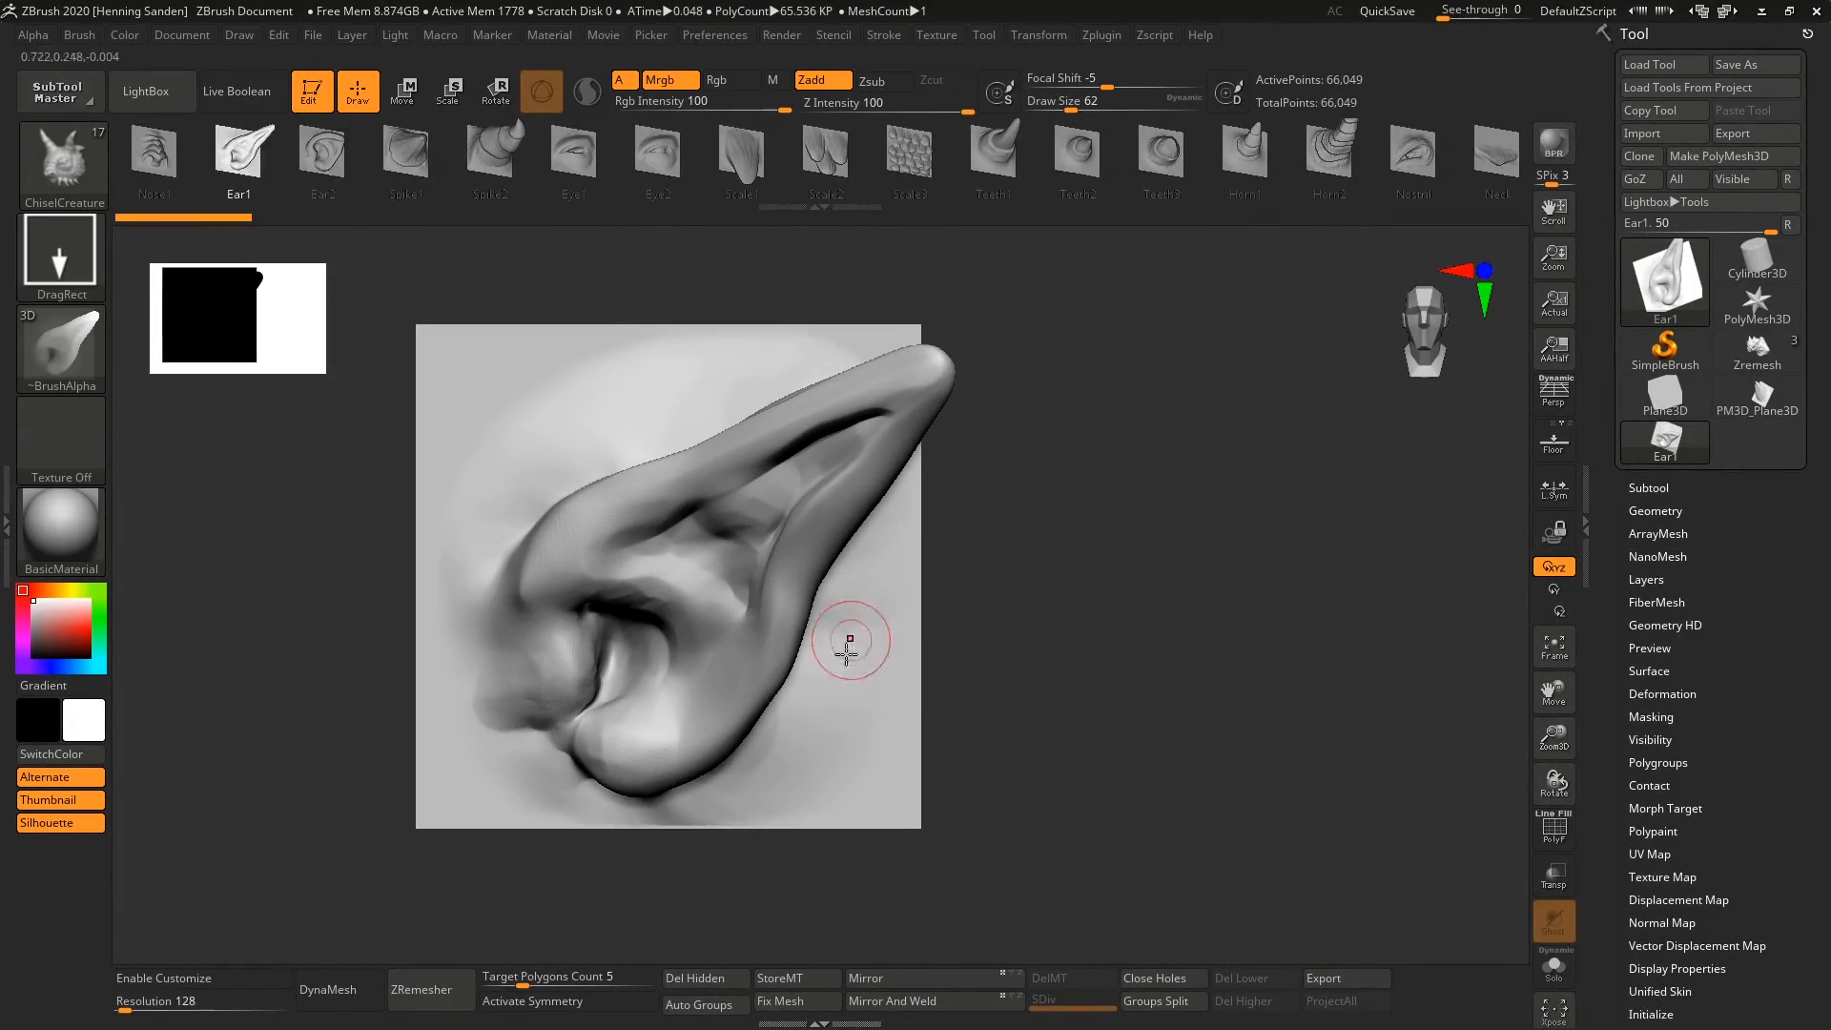
{"action": "right_click_drag", "start_coordinate": [791, 668], "coordinate": [906, 574]}
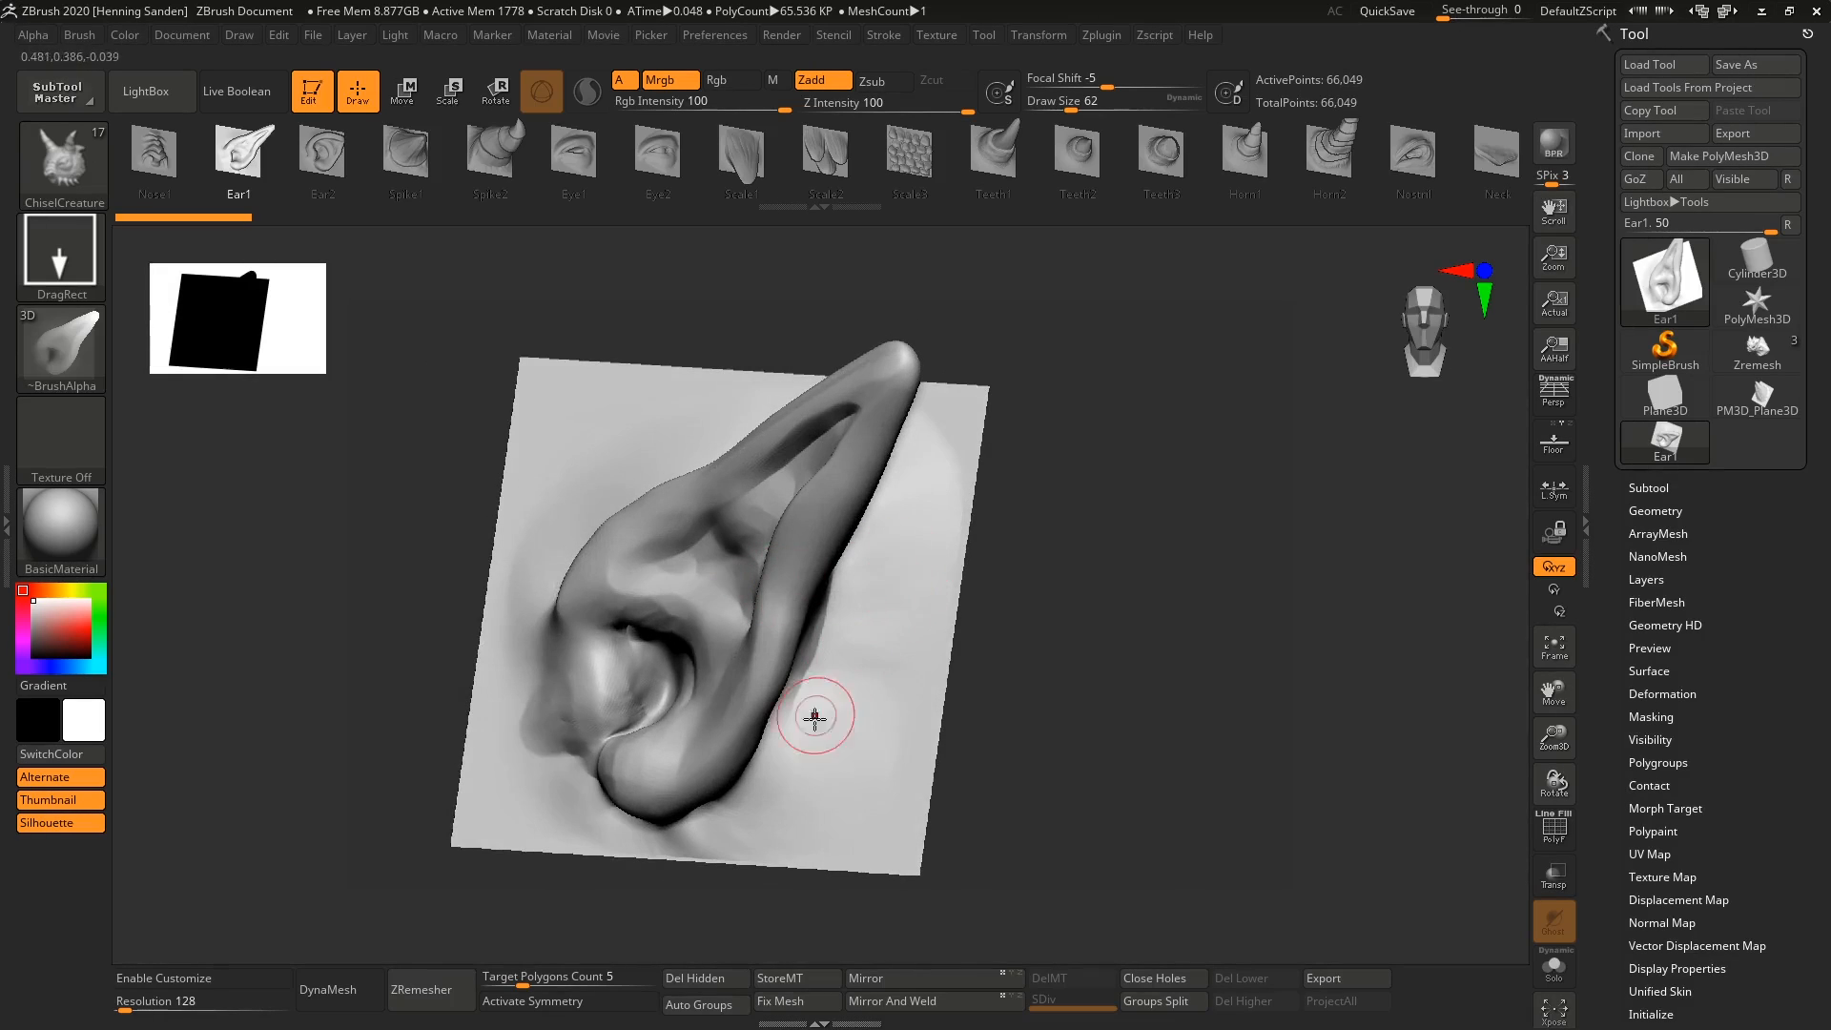
{"action": "mouse_move", "coordinate": [815, 715]}
{"action": "right_mouse_down", "text": "alt"}
{"action": "mouse_move", "coordinate": [860, 592]}
{"action": "mouse_move", "coordinate": [764, 801]}
{"action": "mouse_move", "coordinate": [870, 601]}
{"action": "mouse_move", "coordinate": [843, 592]}
{"action": "mouse_move", "coordinate": [845, 646]}
{"action": "right_mouse_up", "text": "alt"}
{"action": "key", "text": "shift+f"}
{"action": "key", "text": "bracketright"}
{"action": "key", "text": "bracketright"}
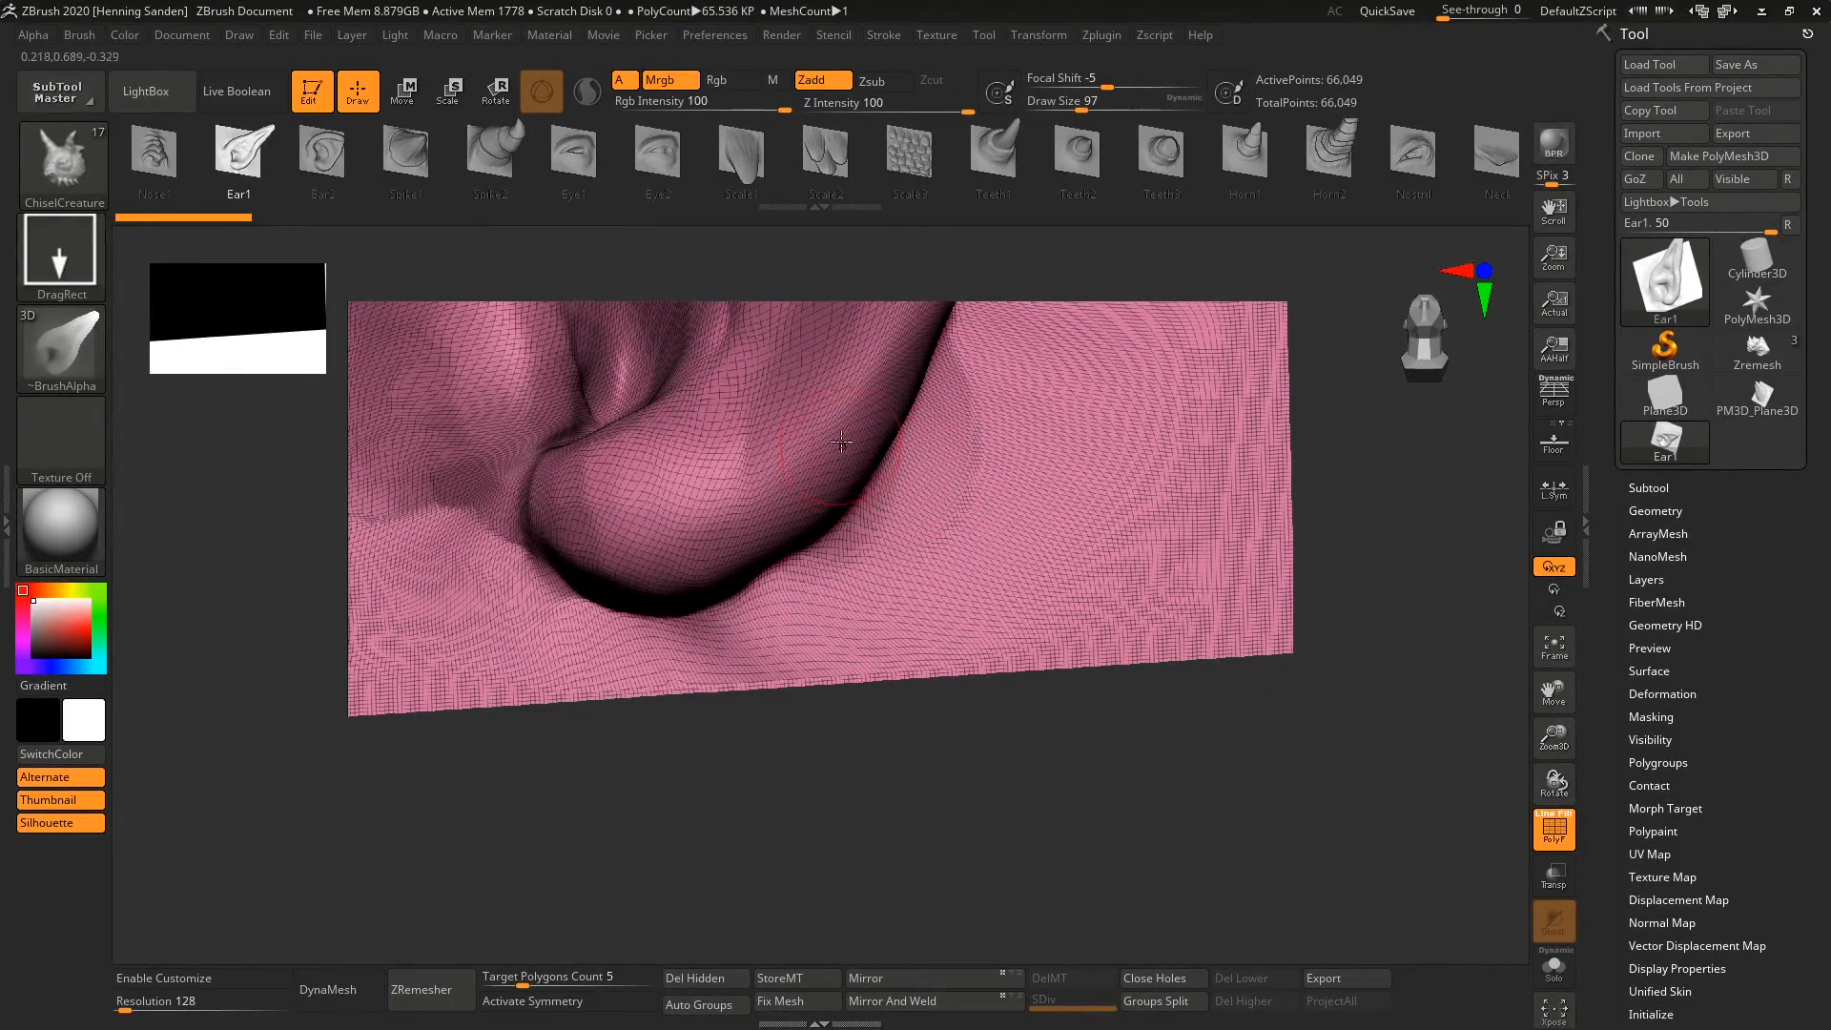
{"action": "right_click_drag", "start_coordinate": [837, 480], "coordinate": [847, 599], "text": "alt"}
{"action": "mouse_move", "coordinate": [784, 525]}
{"action": "right_mouse_down", "text": "ctrl"}
{"action": "mouse_move", "coordinate": [763, 444]}
{"action": "mouse_move", "coordinate": [858, 492]}
{"action": "right_mouse_up", "text": "ctrl"}
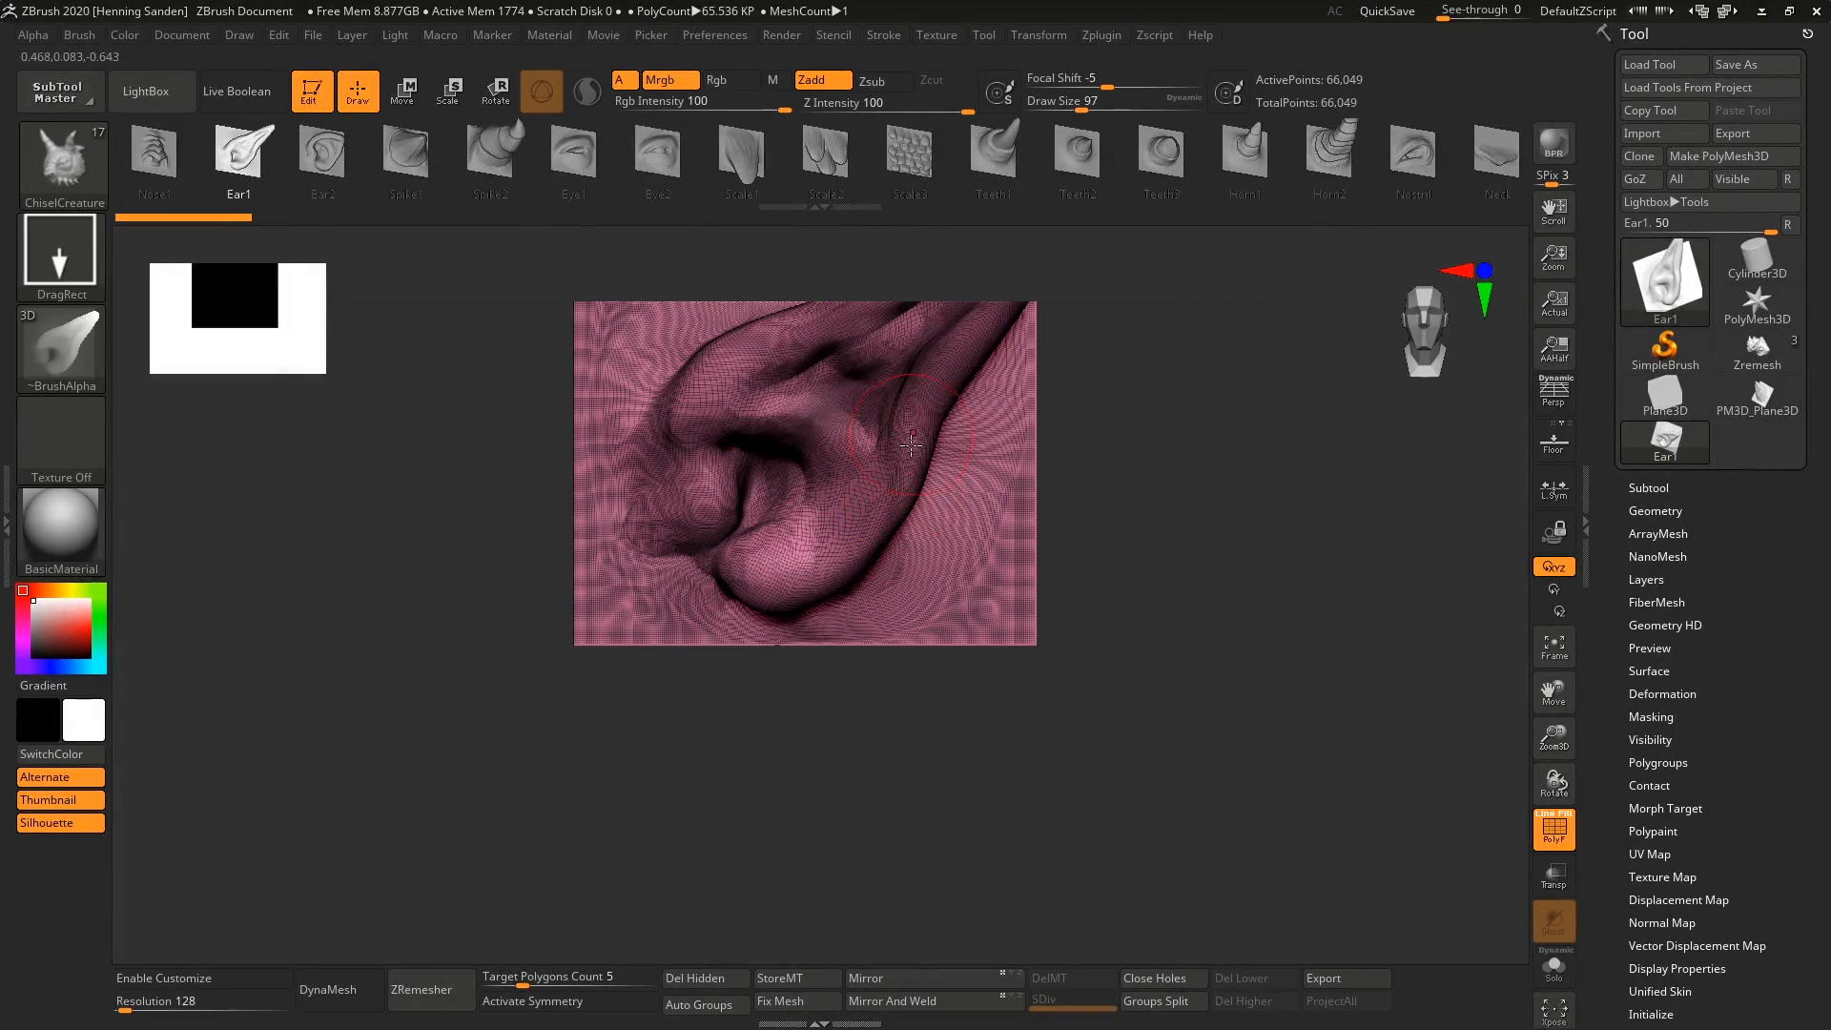
{"action": "right_click_drag", "start_coordinate": [911, 445], "coordinate": [855, 546], "text": "alt"}
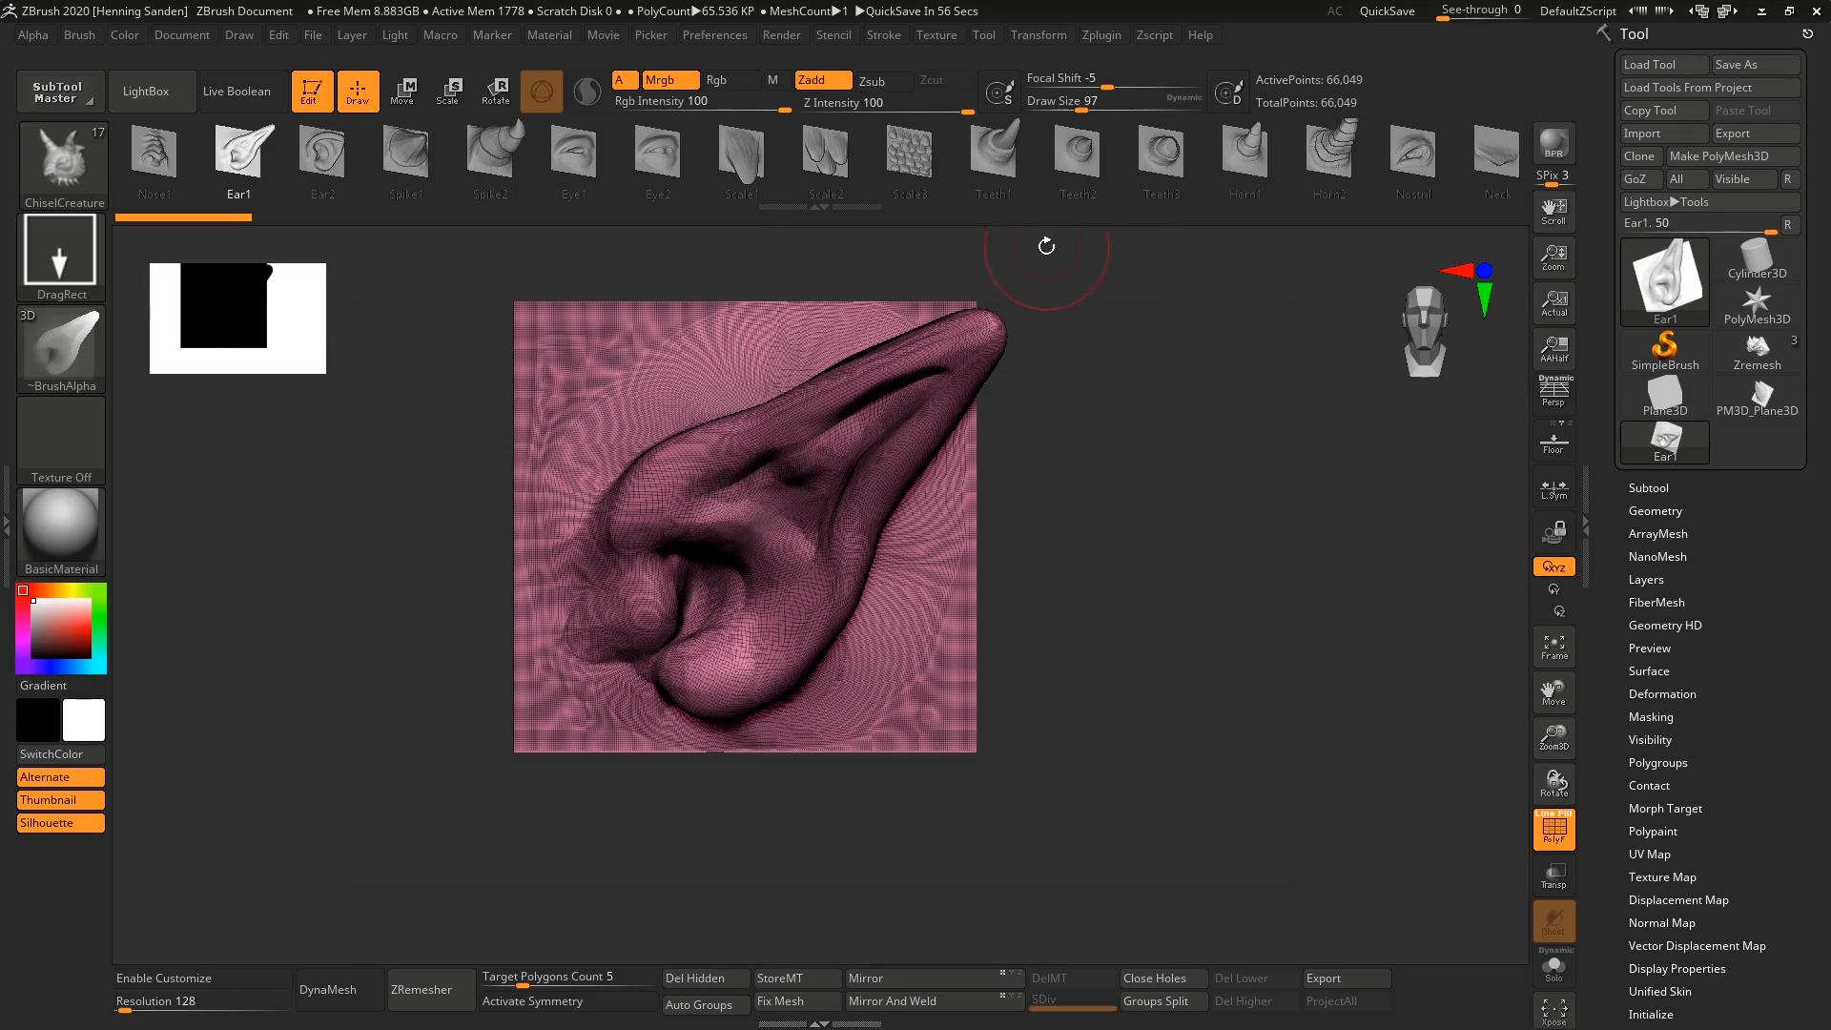
Create a mesh from the ChiselCreature brush's Spike2 shape and inspect its surface and wireframe up close.
{"action": "left_click", "coordinate": [500, 150]}
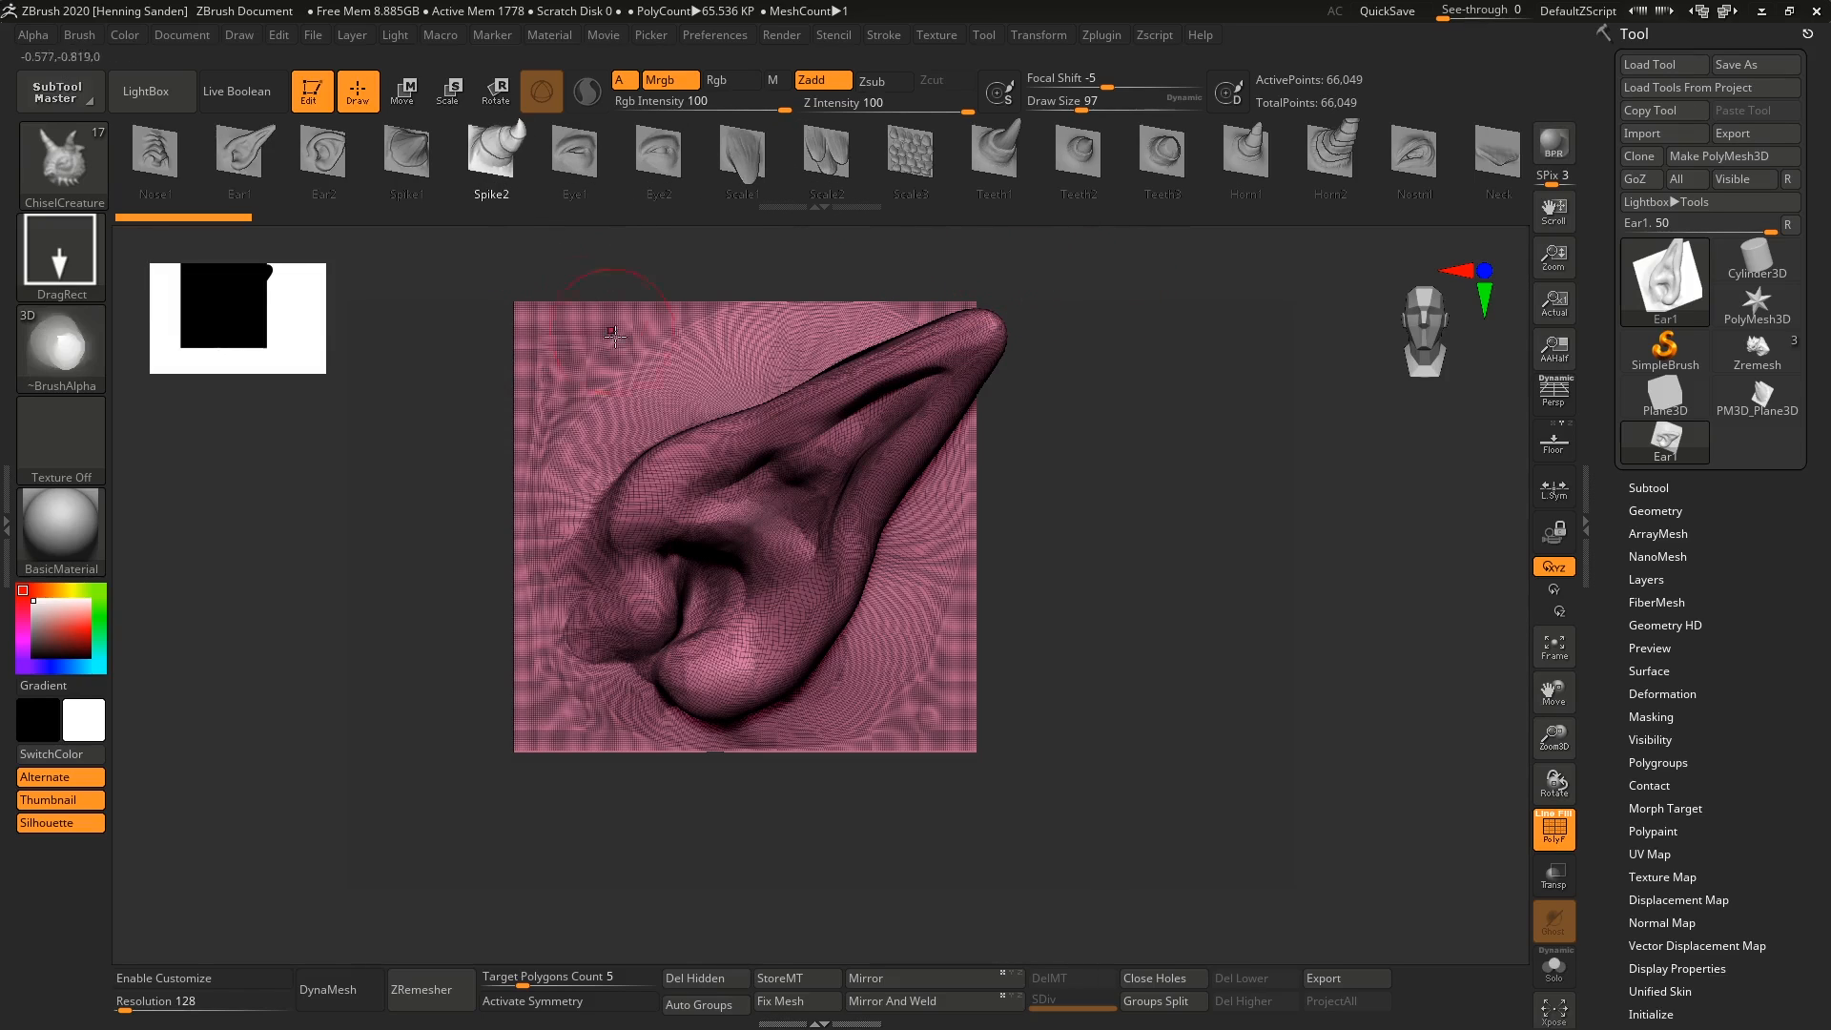
{"action": "left_click", "coordinate": [79, 36]}
{"action": "left_click", "coordinate": [213, 485]}
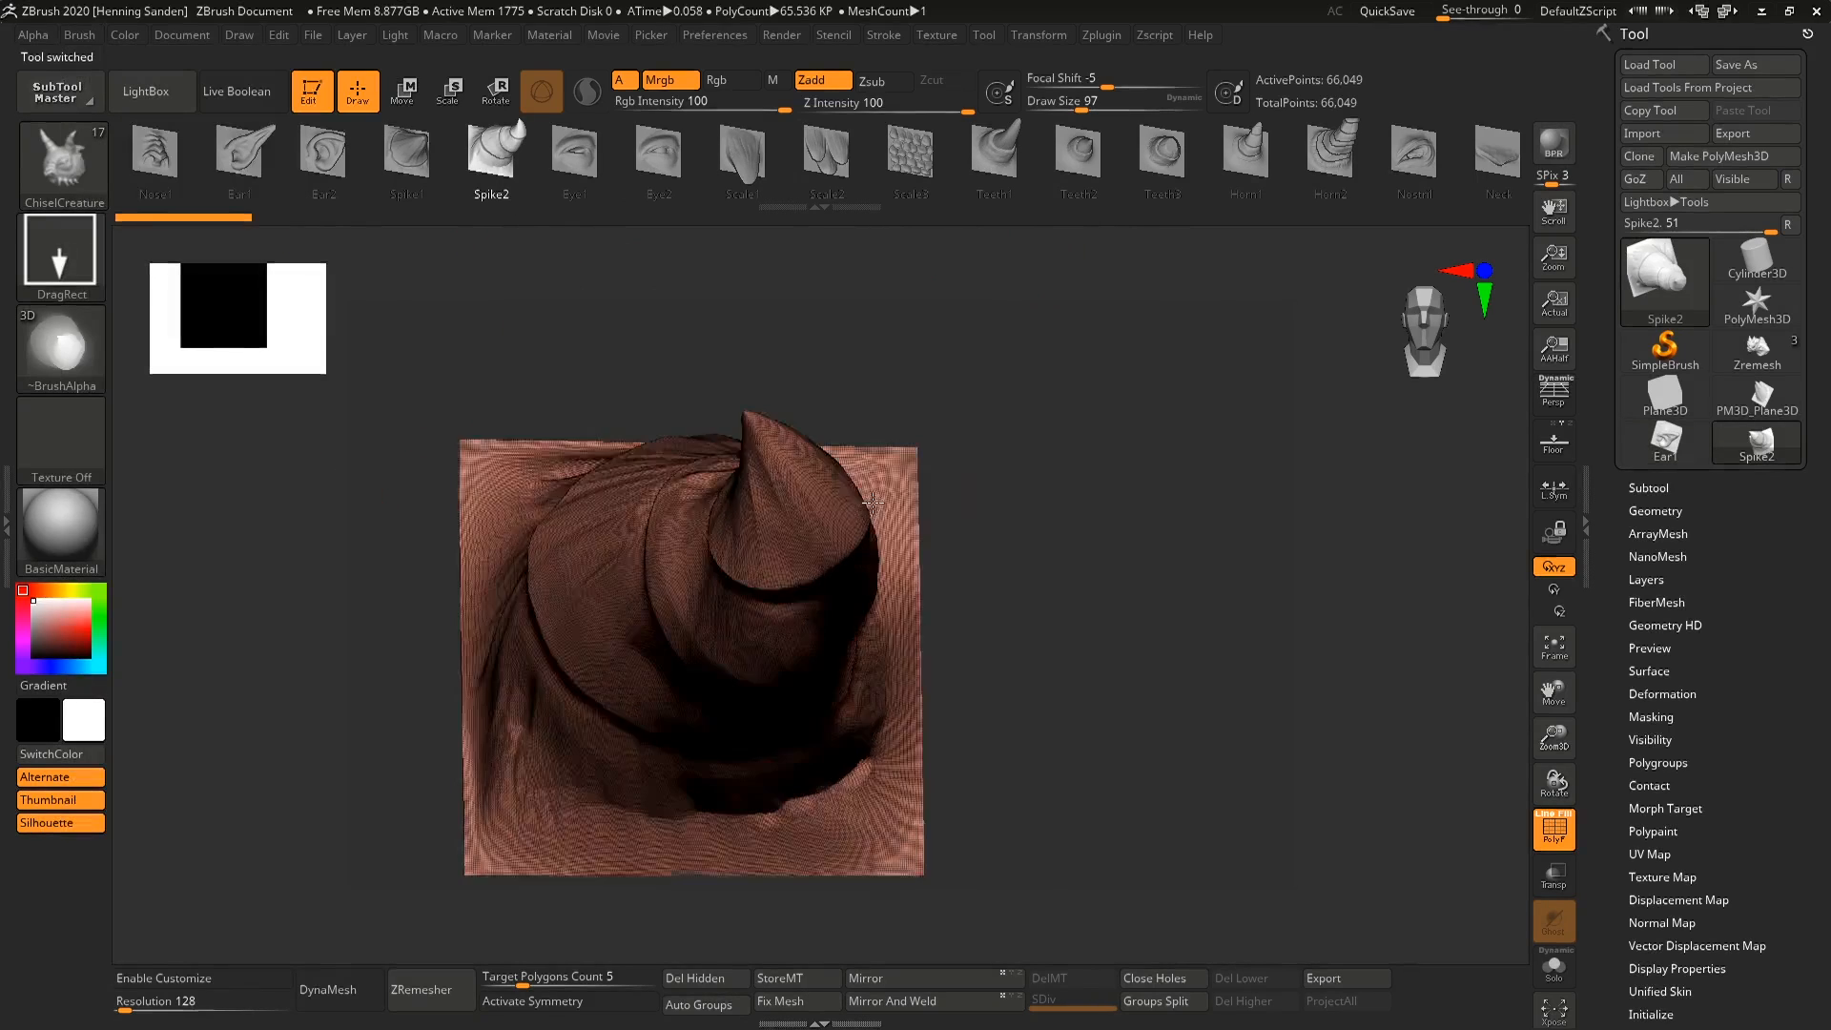
{"action": "right_click_drag", "start_coordinate": [932, 409], "coordinate": [887, 433], "text": "ctrl"}
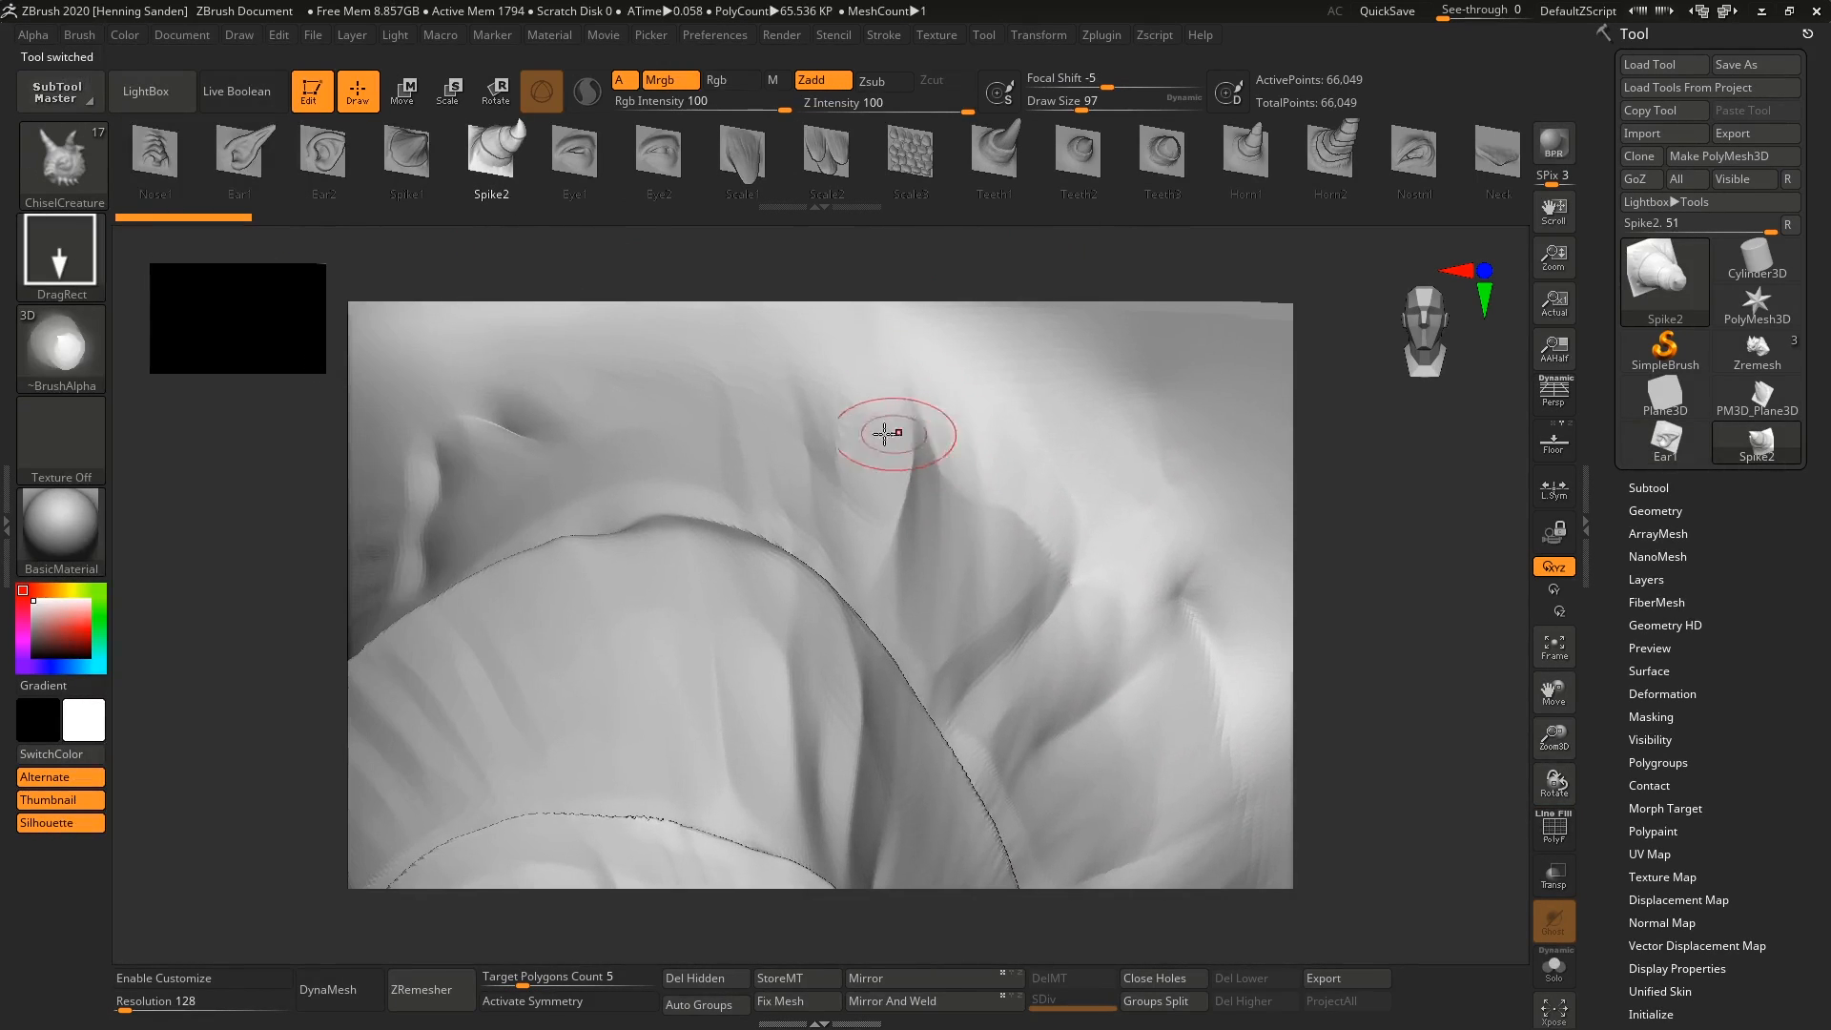
{"action": "key", "text": "shift+f"}
{"action": "right_click_drag", "start_coordinate": [1020, 408], "coordinate": [922, 333]}
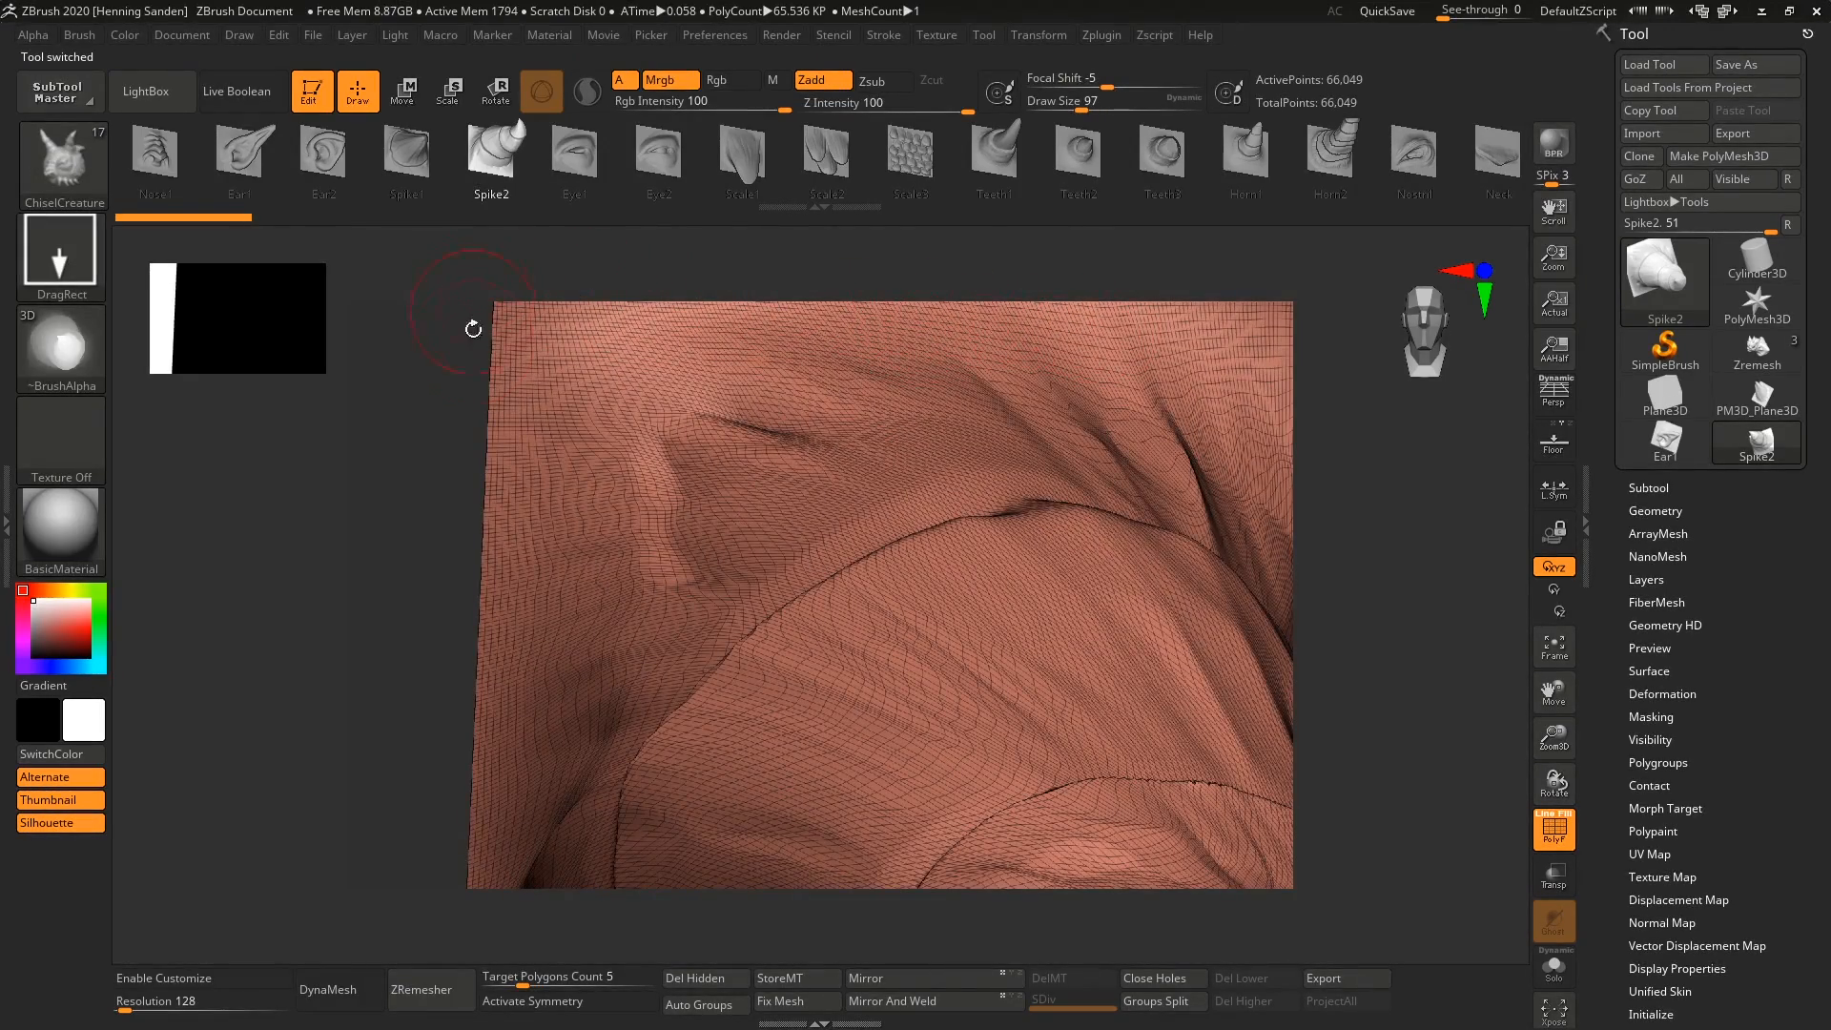
{"action": "right_click_drag", "start_coordinate": [458, 770], "coordinate": [567, 621], "text": "ctrl"}
{"action": "right_click_drag", "start_coordinate": [566, 621], "coordinate": [709, 635]}
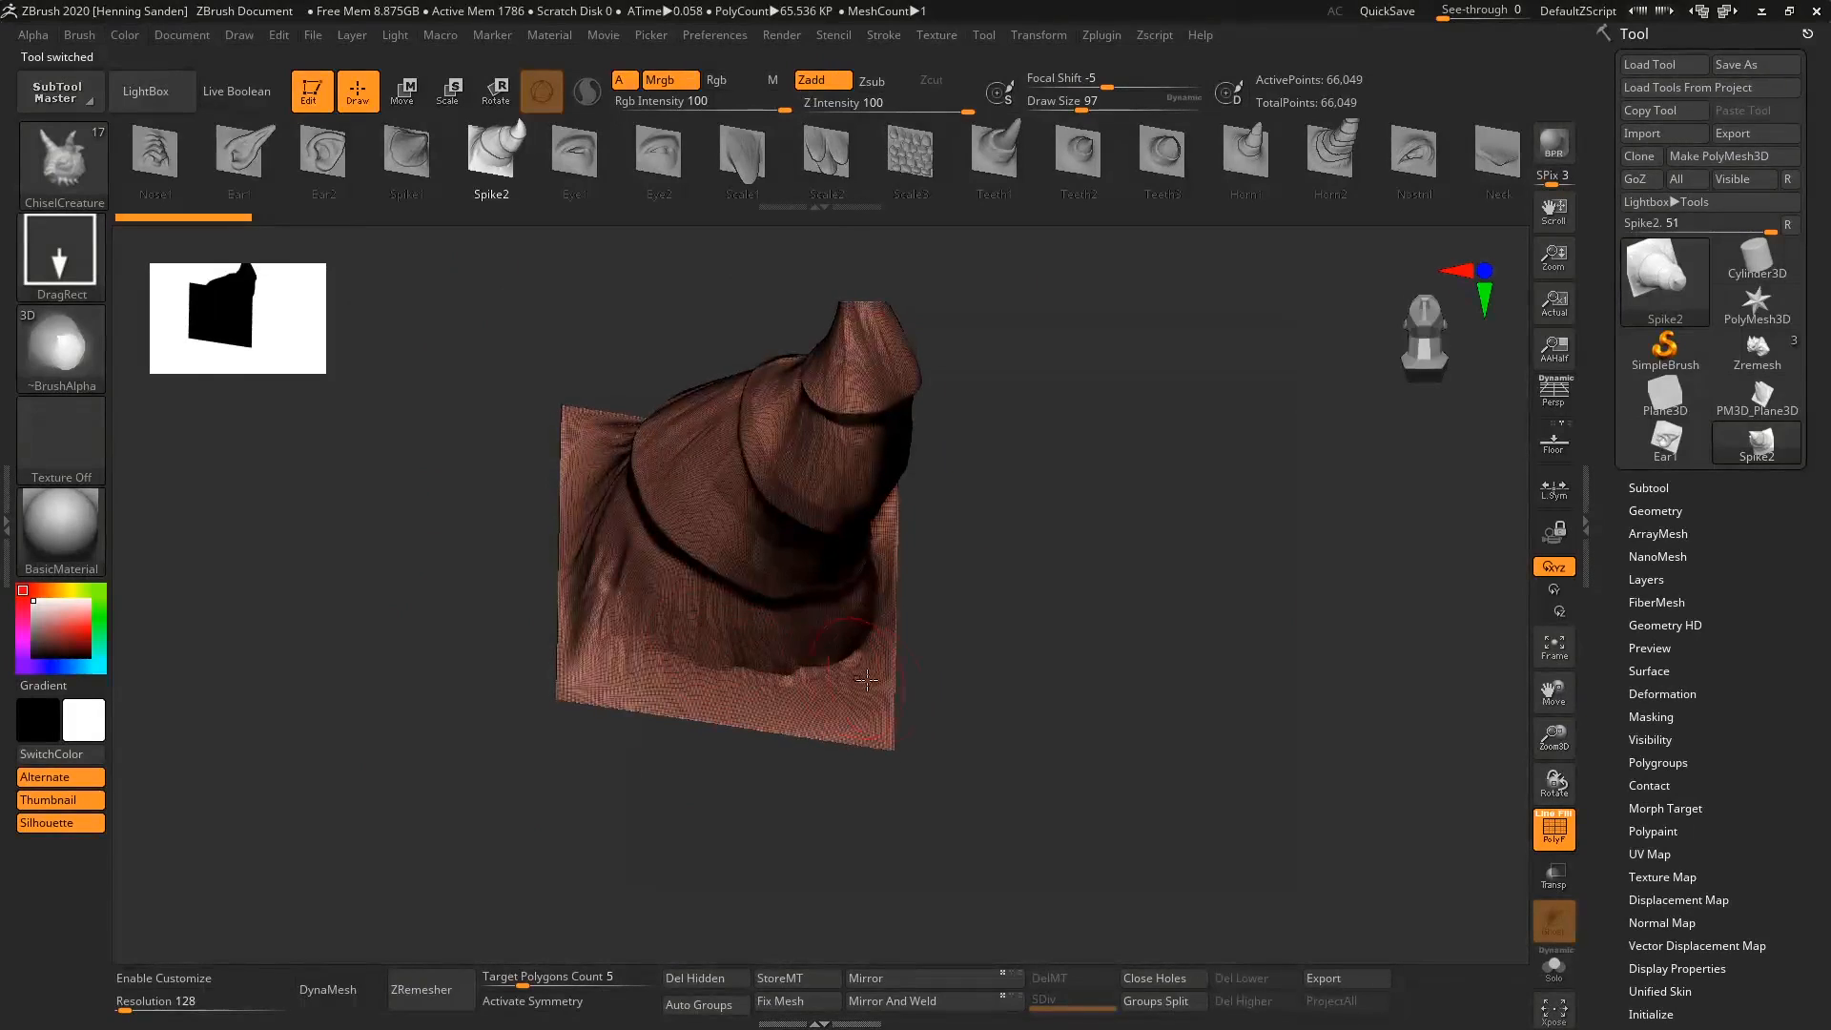
{"action": "right_click_drag", "start_coordinate": [894, 667], "coordinate": [1014, 613], "text": "shift"}
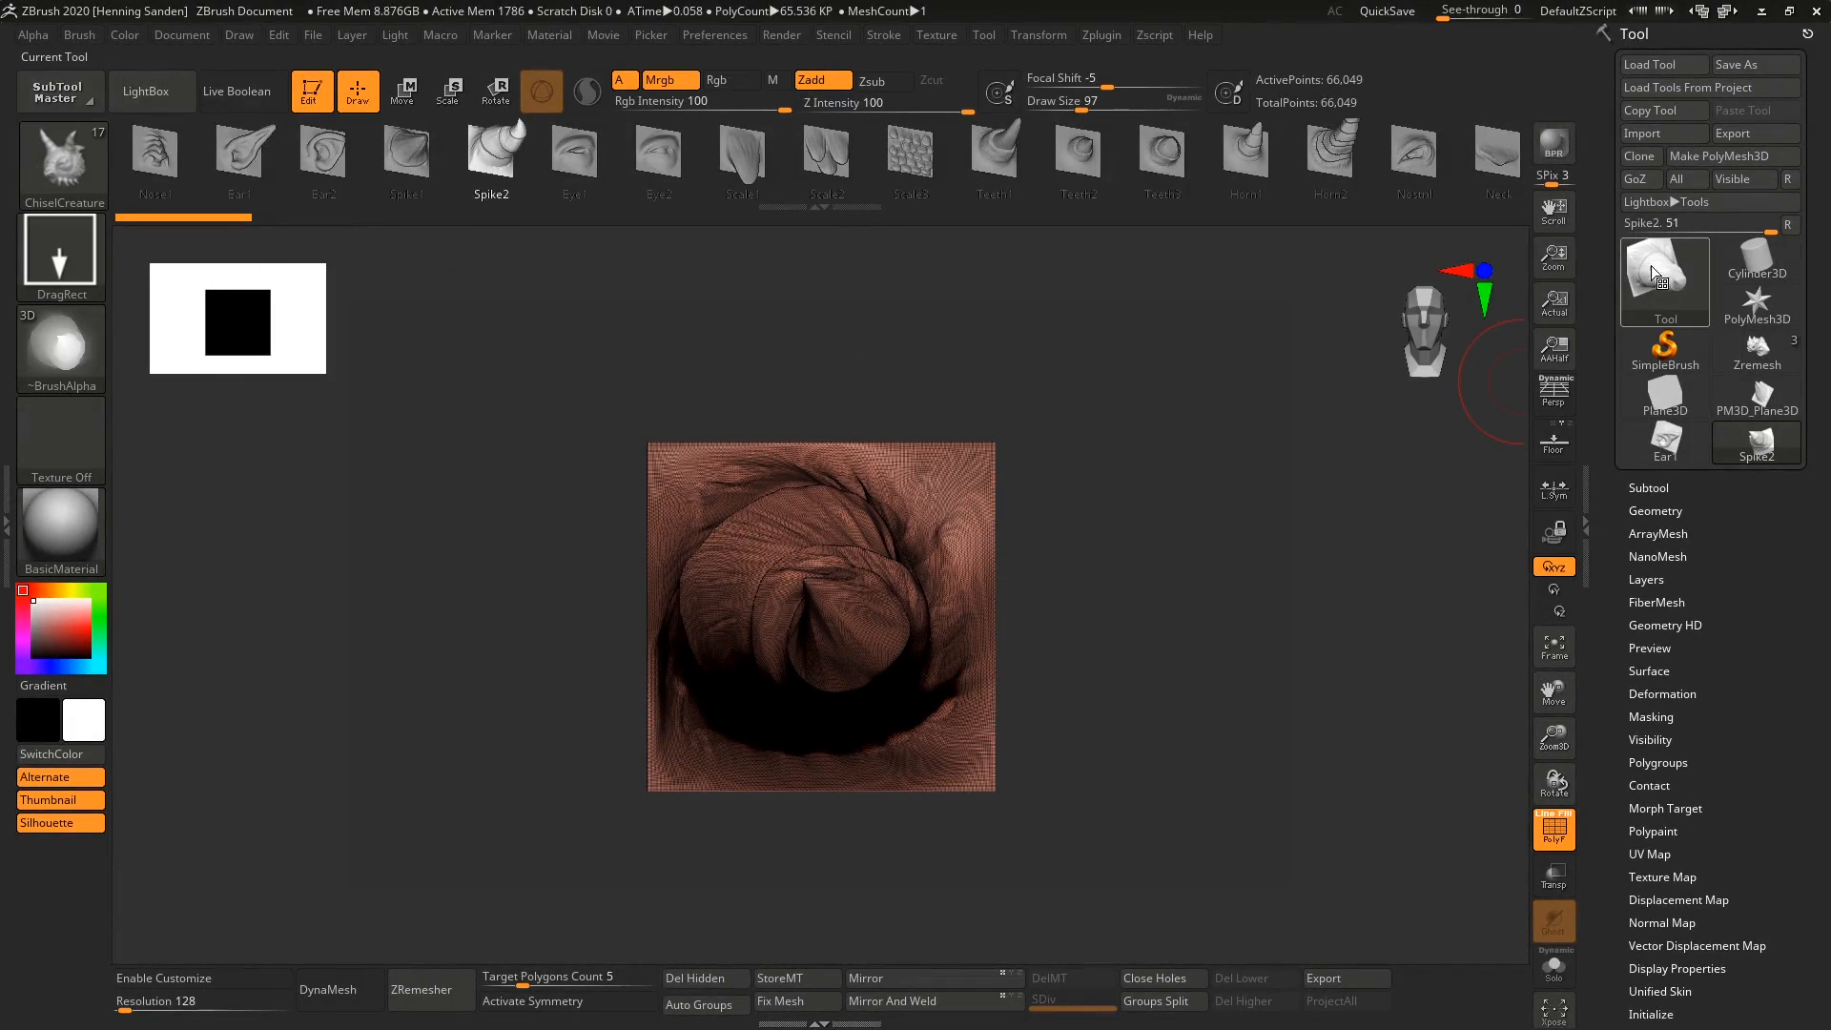
Load a Plane3D, convert it to a PolyMesh3D, and subdivide it to level 6.
{"action": "left_click", "coordinate": [1679, 291]}
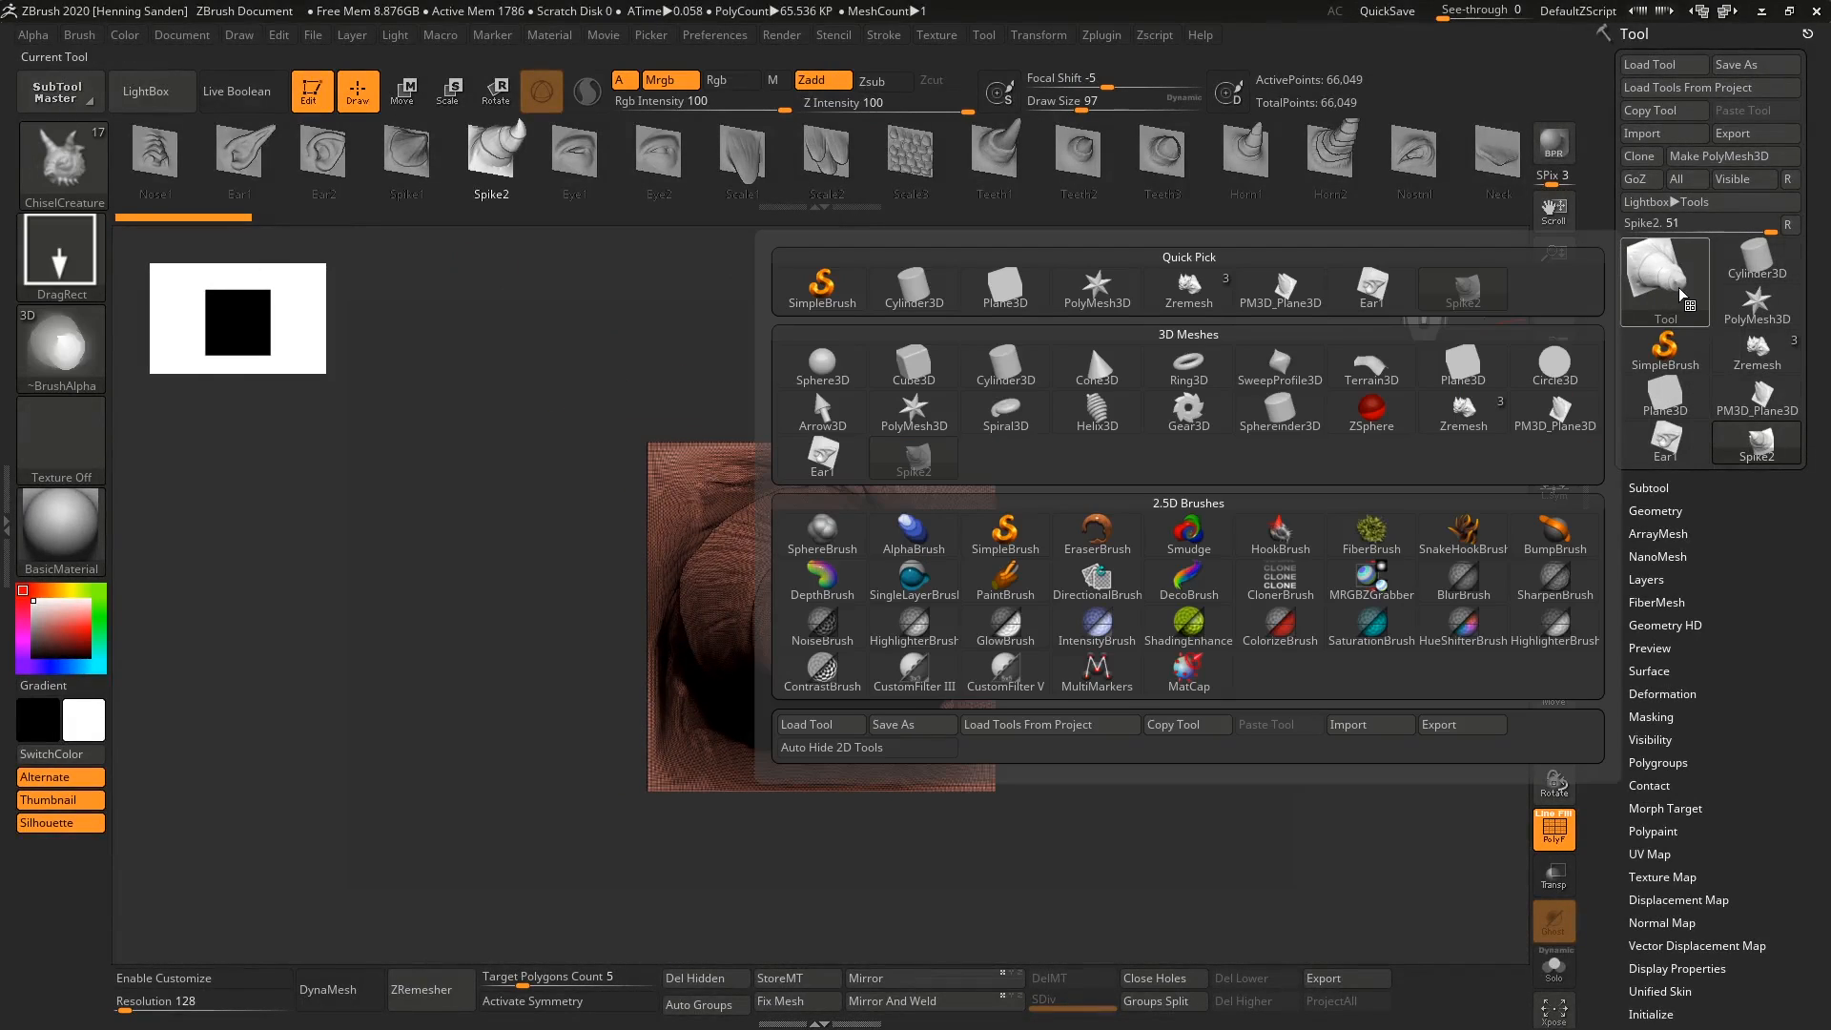
{"action": "left_click", "coordinate": [1035, 291]}
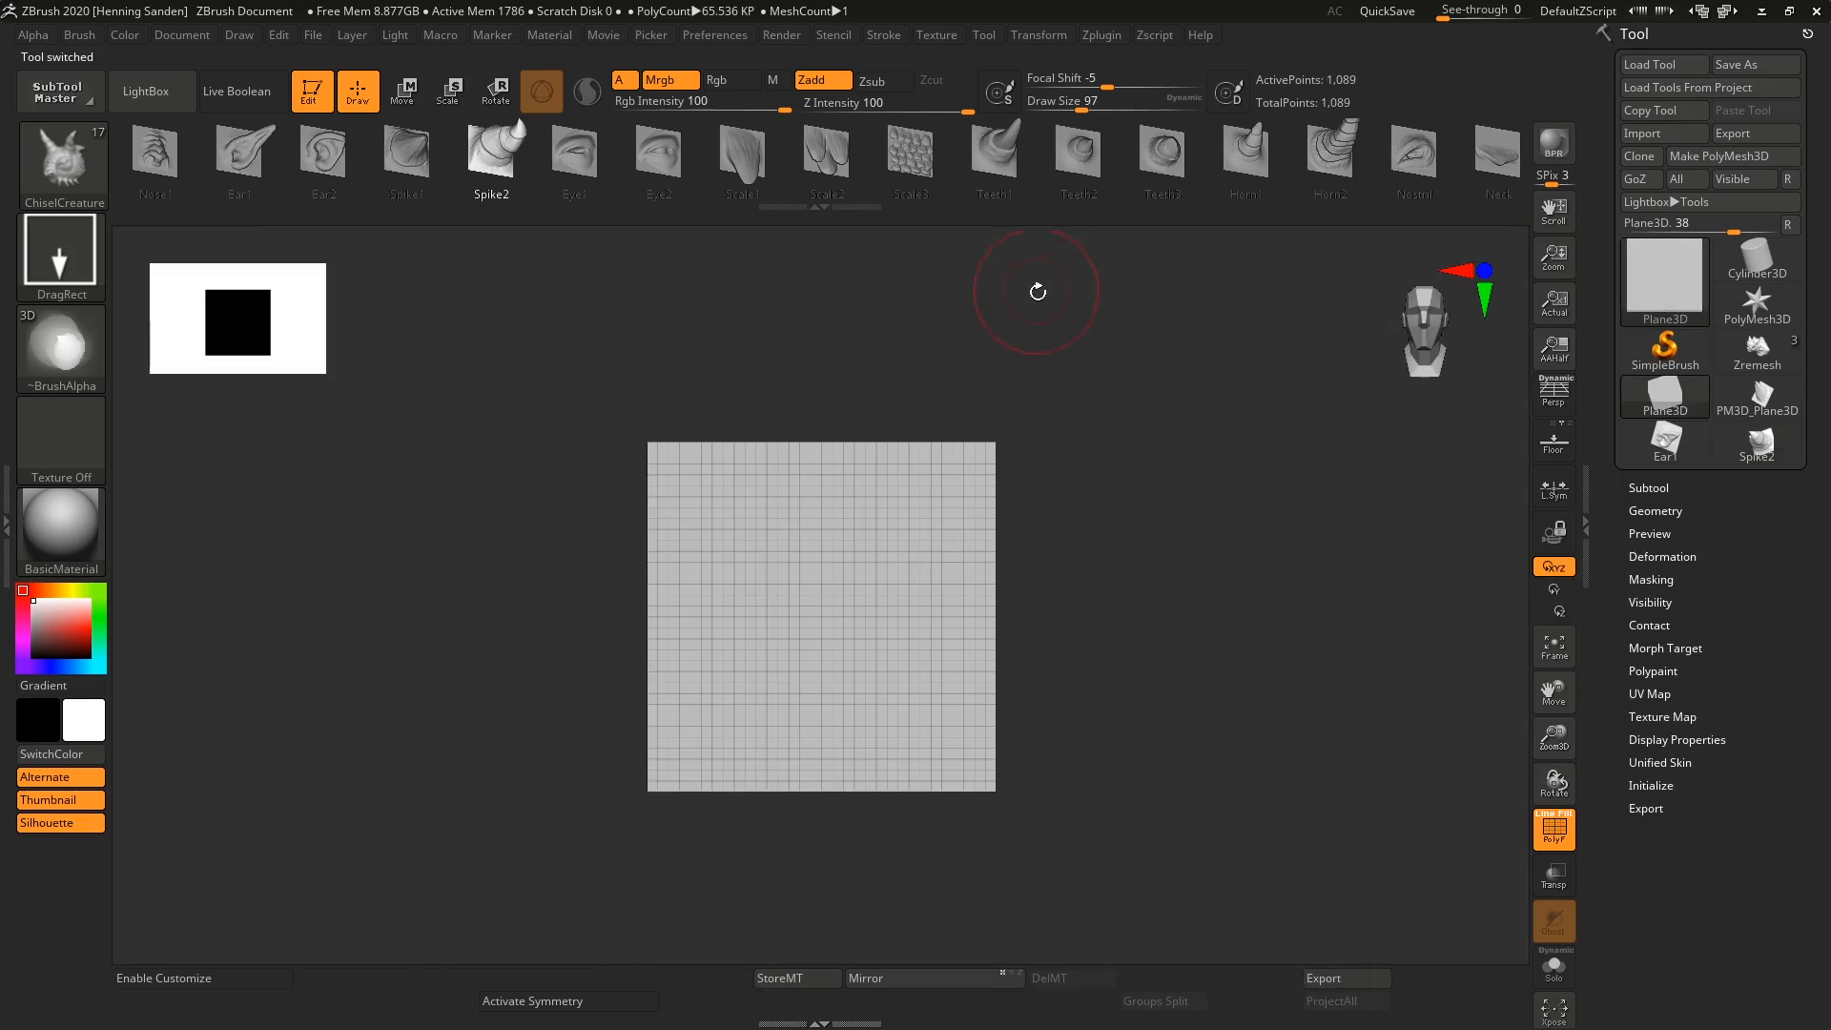
{"action": "left_click", "coordinate": [1750, 158]}
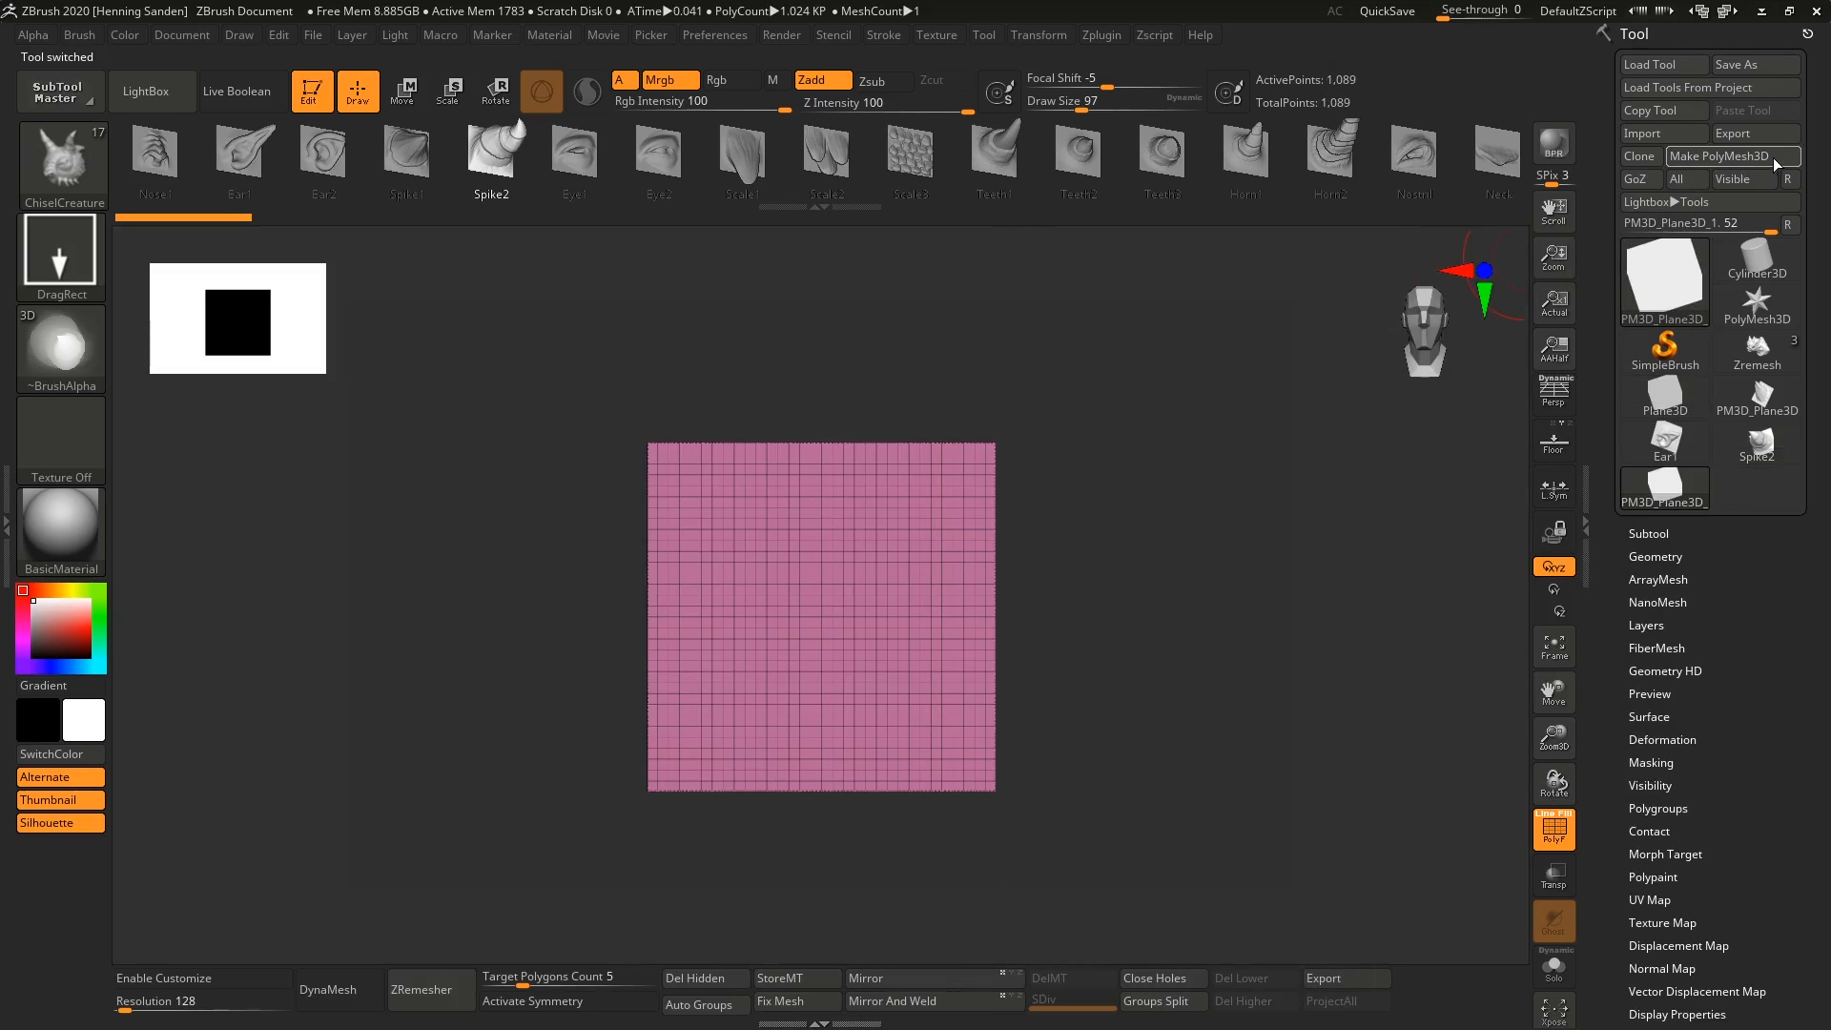
{"action": "key", "text": "ctrl+d"}
{"action": "key", "text": "ctrl+d"}
{"action": "key", "text": "ctrl+d"}
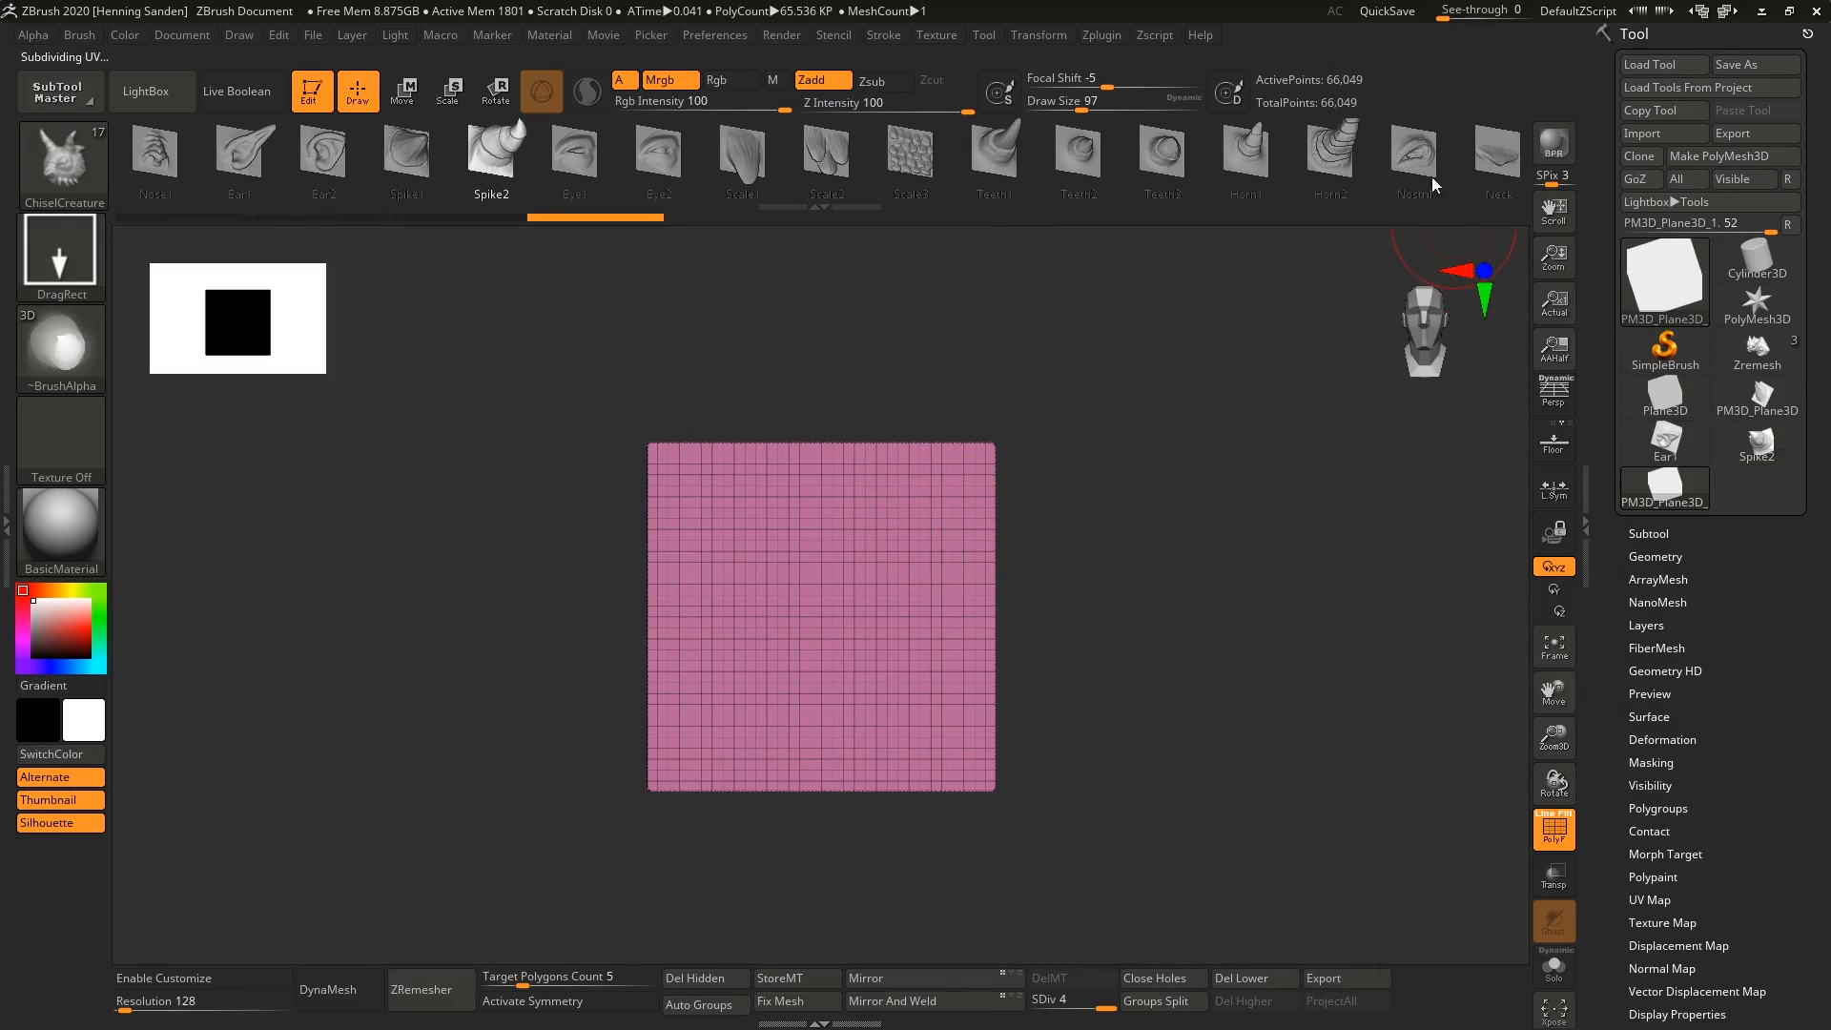
{"action": "key", "text": "ctrl+d"}
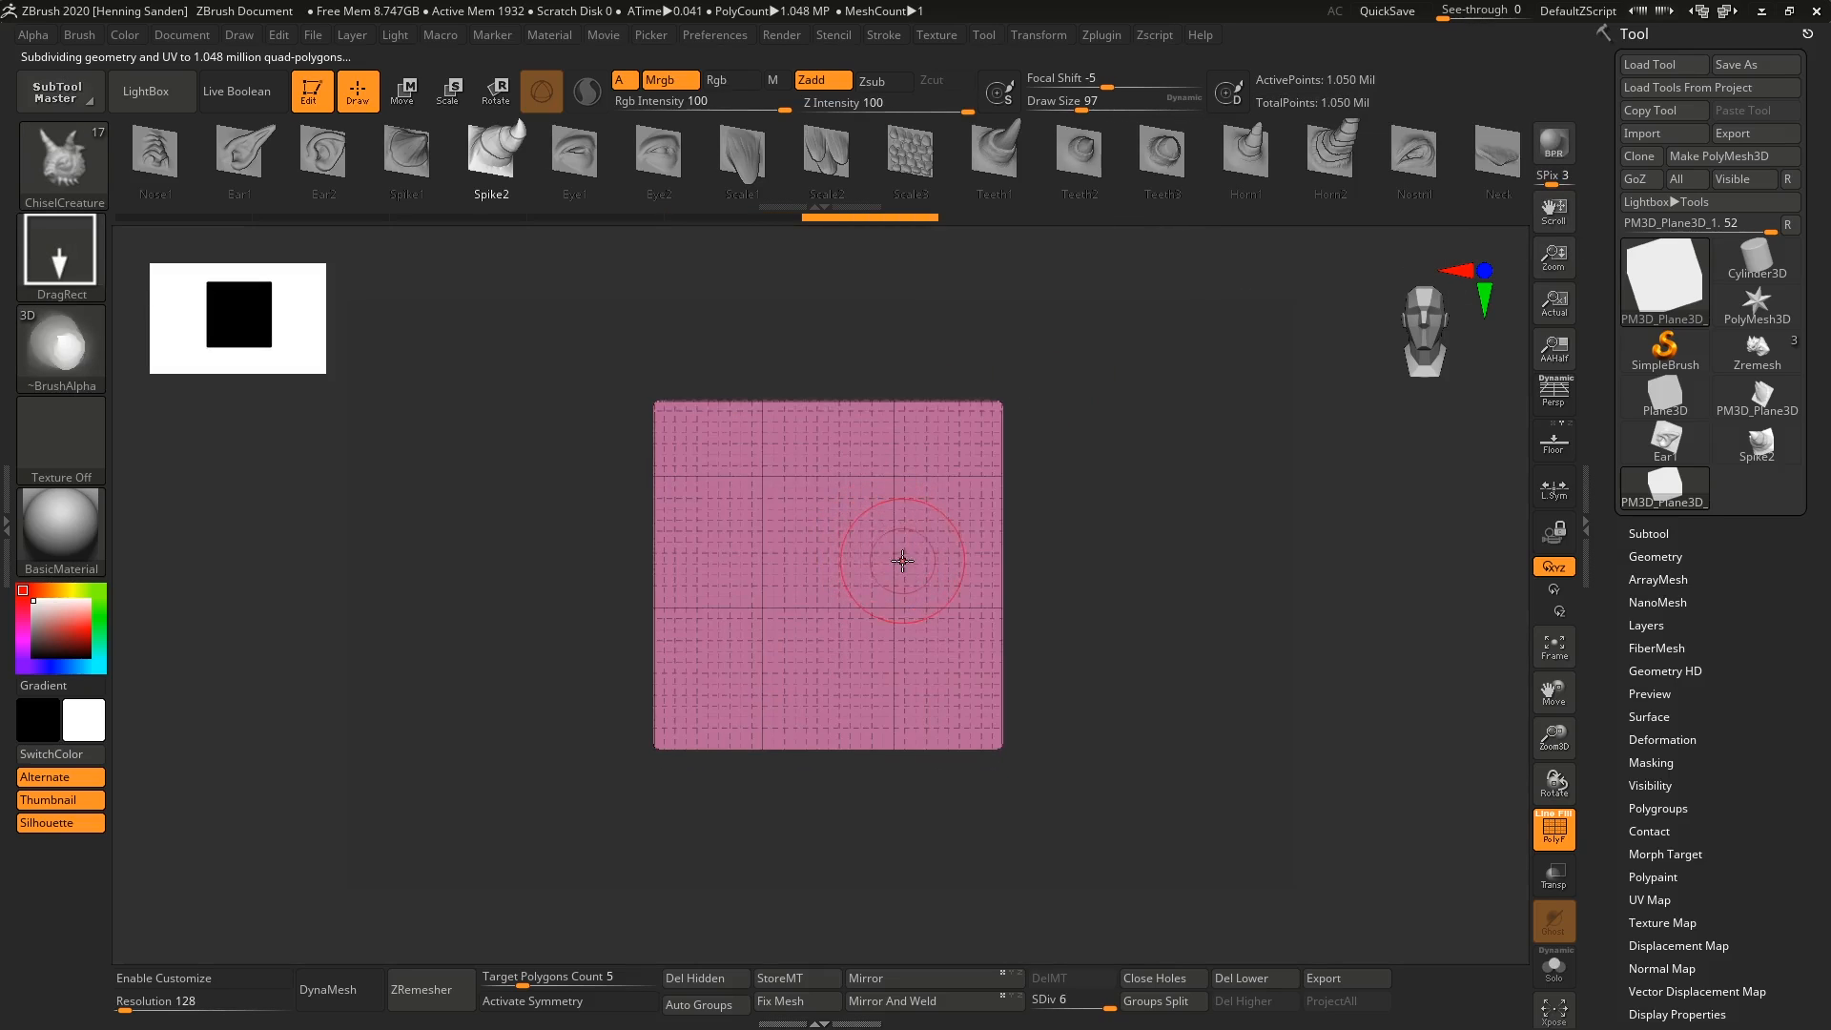
Spray bumps over the middle of the plane using the Standard brush with Zadd on and Rgb off.
{"action": "key", "text": "b"}
{"action": "key", "text": "s"}
{"action": "key", "text": "t"}
{"action": "key", "text": "s"}
{"action": "left_click", "coordinate": [872, 521]}
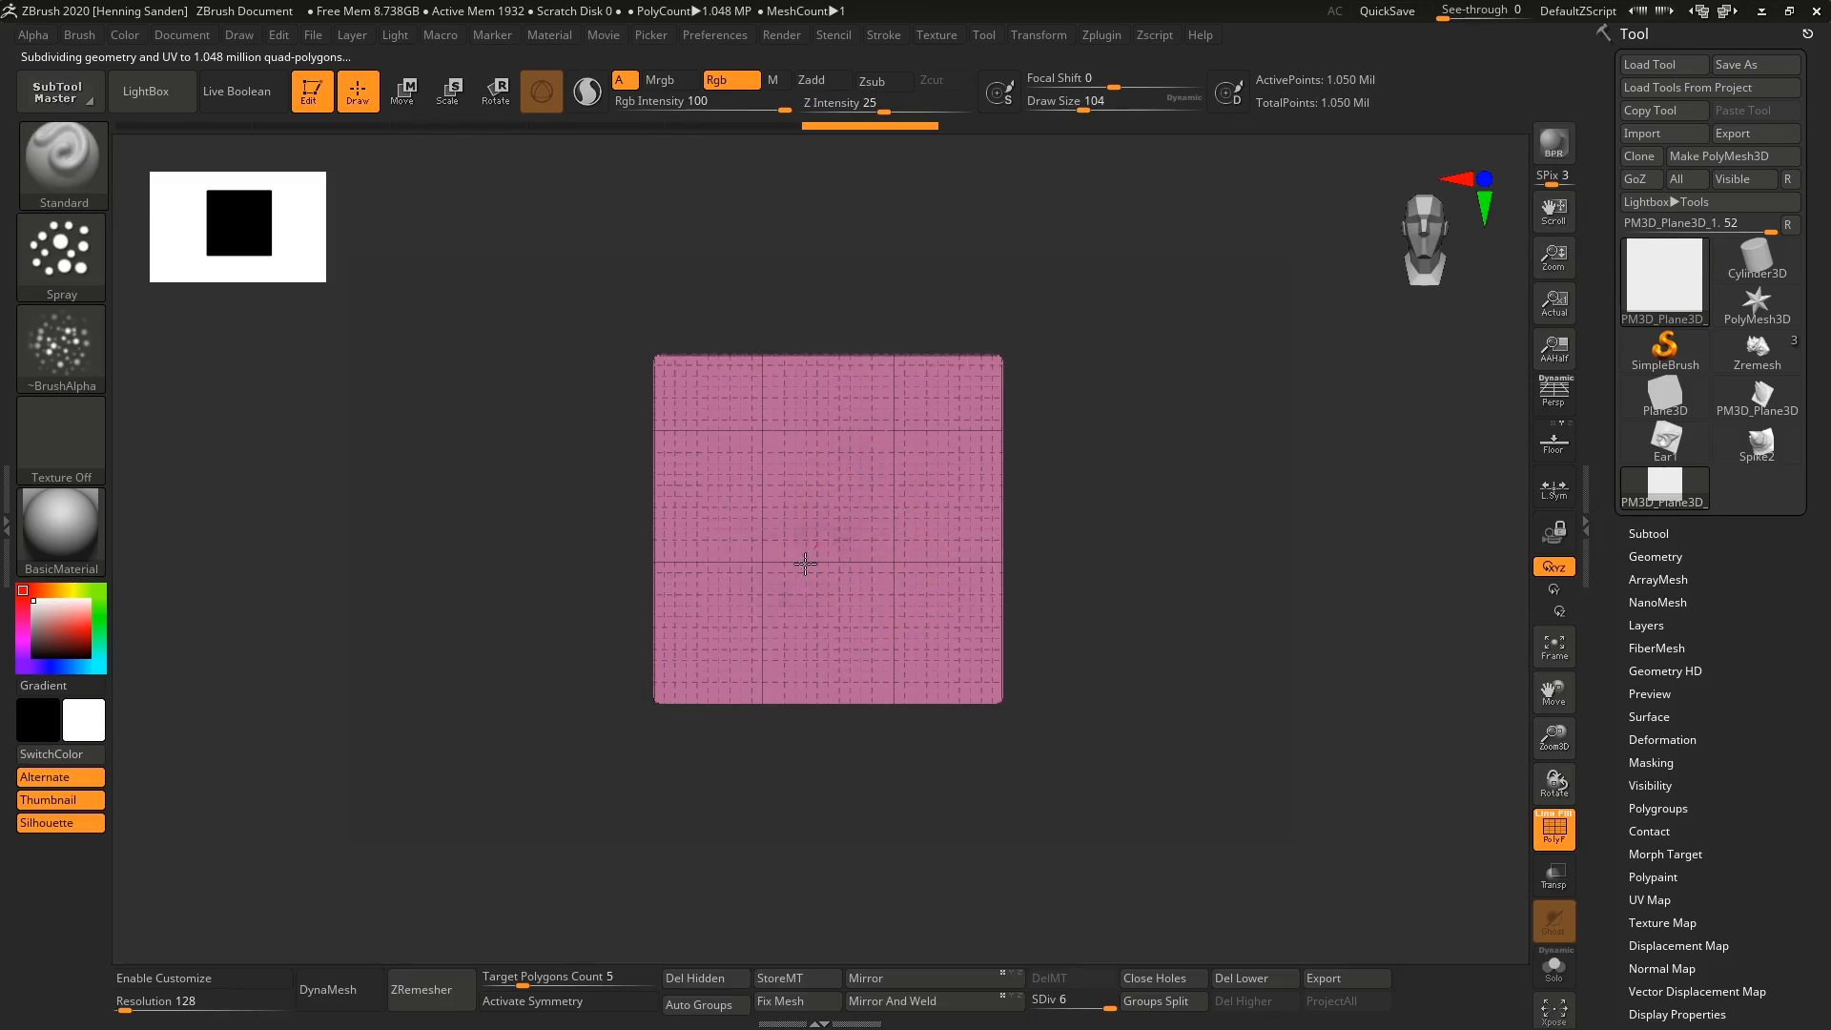
{"action": "key", "text": "shift+f"}
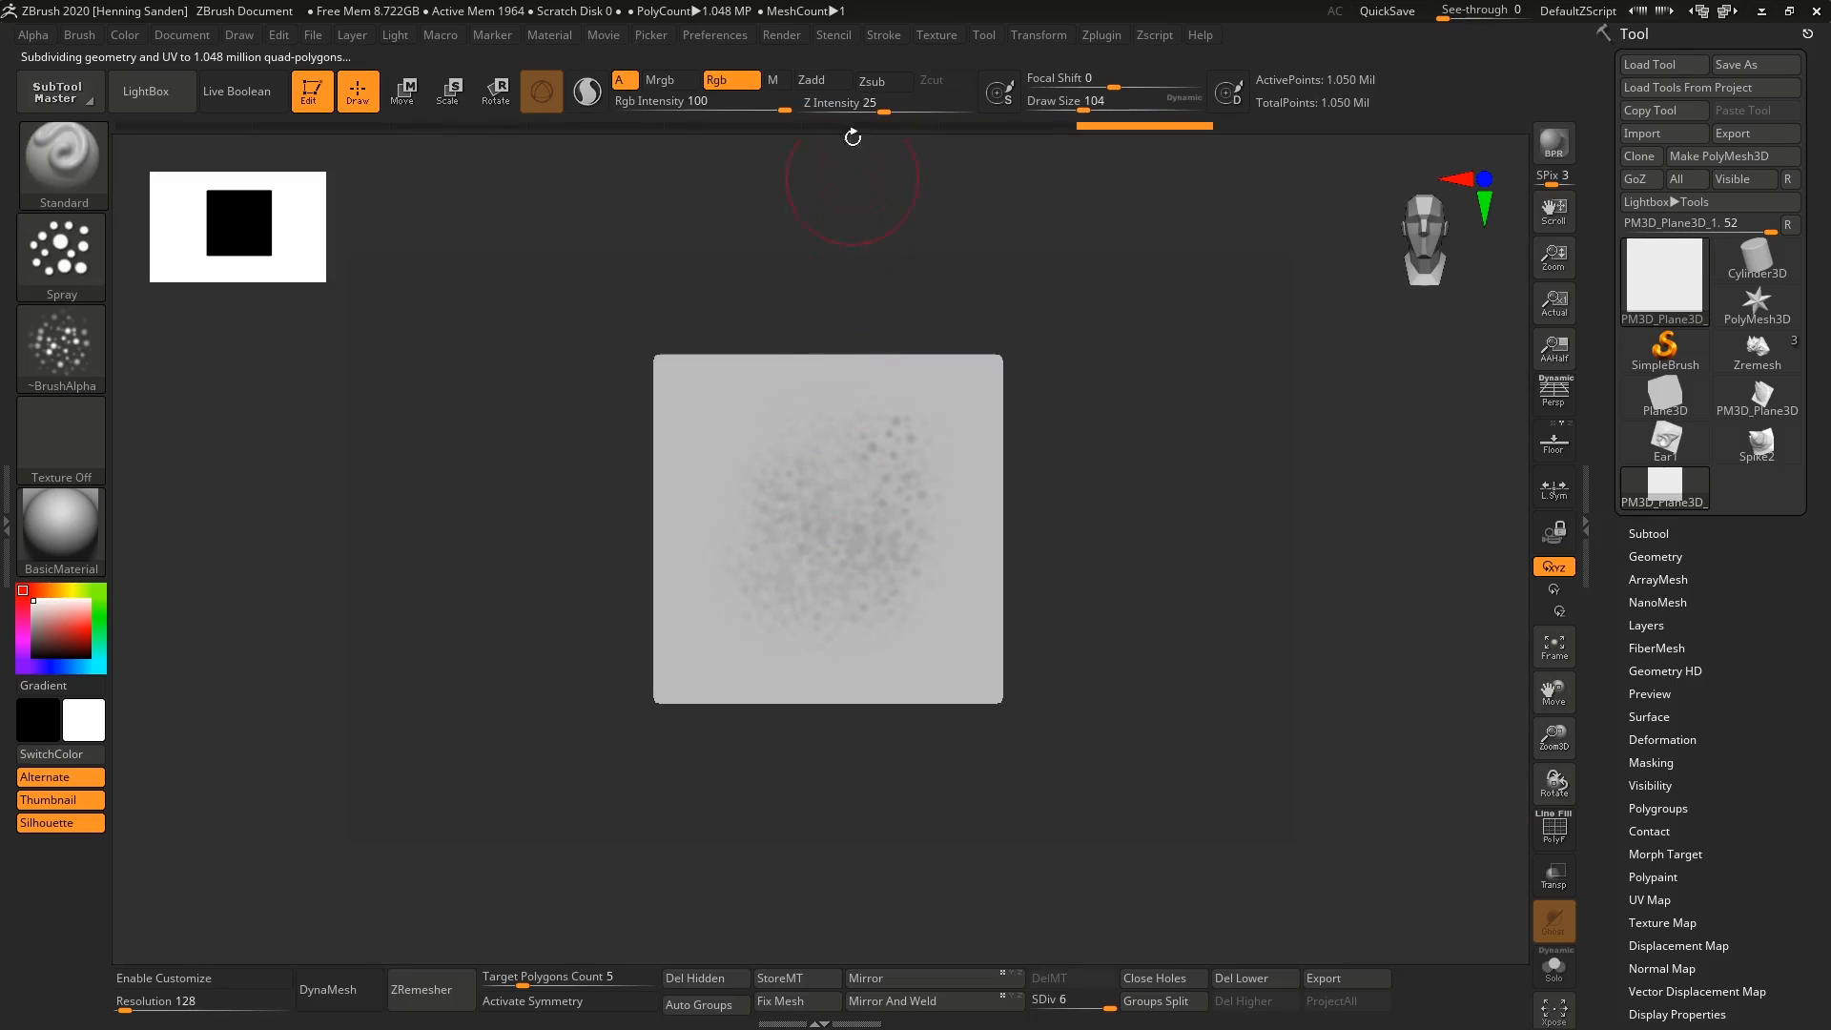
{"action": "left_click", "coordinate": [832, 83]}
{"action": "left_click", "coordinate": [732, 84]}
{"action": "mouse_move", "coordinate": [791, 539]}
{"action": "left_mouse_down"}
{"action": "mouse_move", "coordinate": [829, 486]}
{"action": "mouse_move", "coordinate": [839, 544]}
{"action": "mouse_move", "coordinate": [840, 504]}
{"action": "mouse_move", "coordinate": [895, 481]}
{"action": "mouse_move", "coordinate": [844, 519]}
{"action": "left_mouse_up"}
{"action": "key", "text": "ctrl+z"}
Build up a rounded mound over the sprayed bumps with ClayBuildup and smooth its edge.
{"action": "key", "text": "b"}
{"action": "key", "text": "c"}
{"action": "key", "text": "b"}
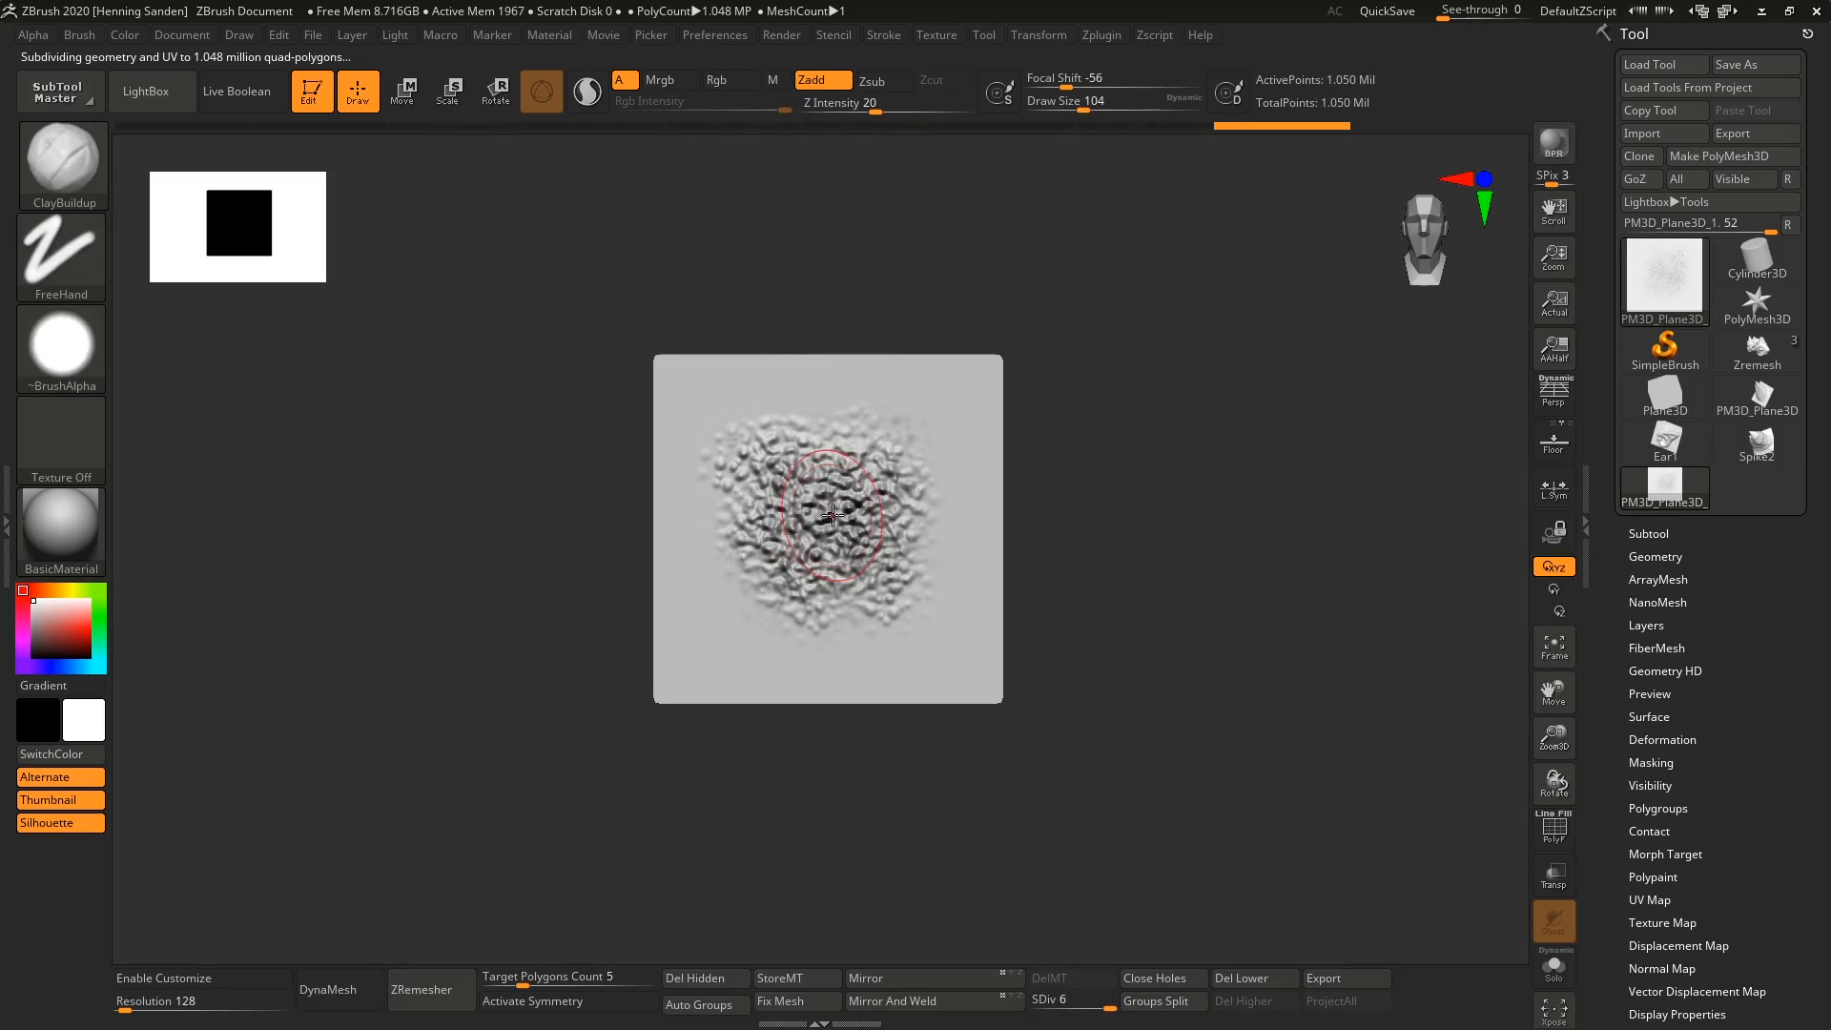
{"action": "right_click_drag", "start_coordinate": [836, 515], "coordinate": [830, 555]}
{"action": "mouse_move", "coordinate": [831, 539]}
{"action": "left_mouse_down"}
{"action": "mouse_move", "coordinate": [809, 517]}
{"action": "mouse_move", "coordinate": [822, 510]}
{"action": "left_mouse_up"}
{"action": "right_click_drag", "start_coordinate": [882, 496], "coordinate": [903, 482], "text": "shift"}
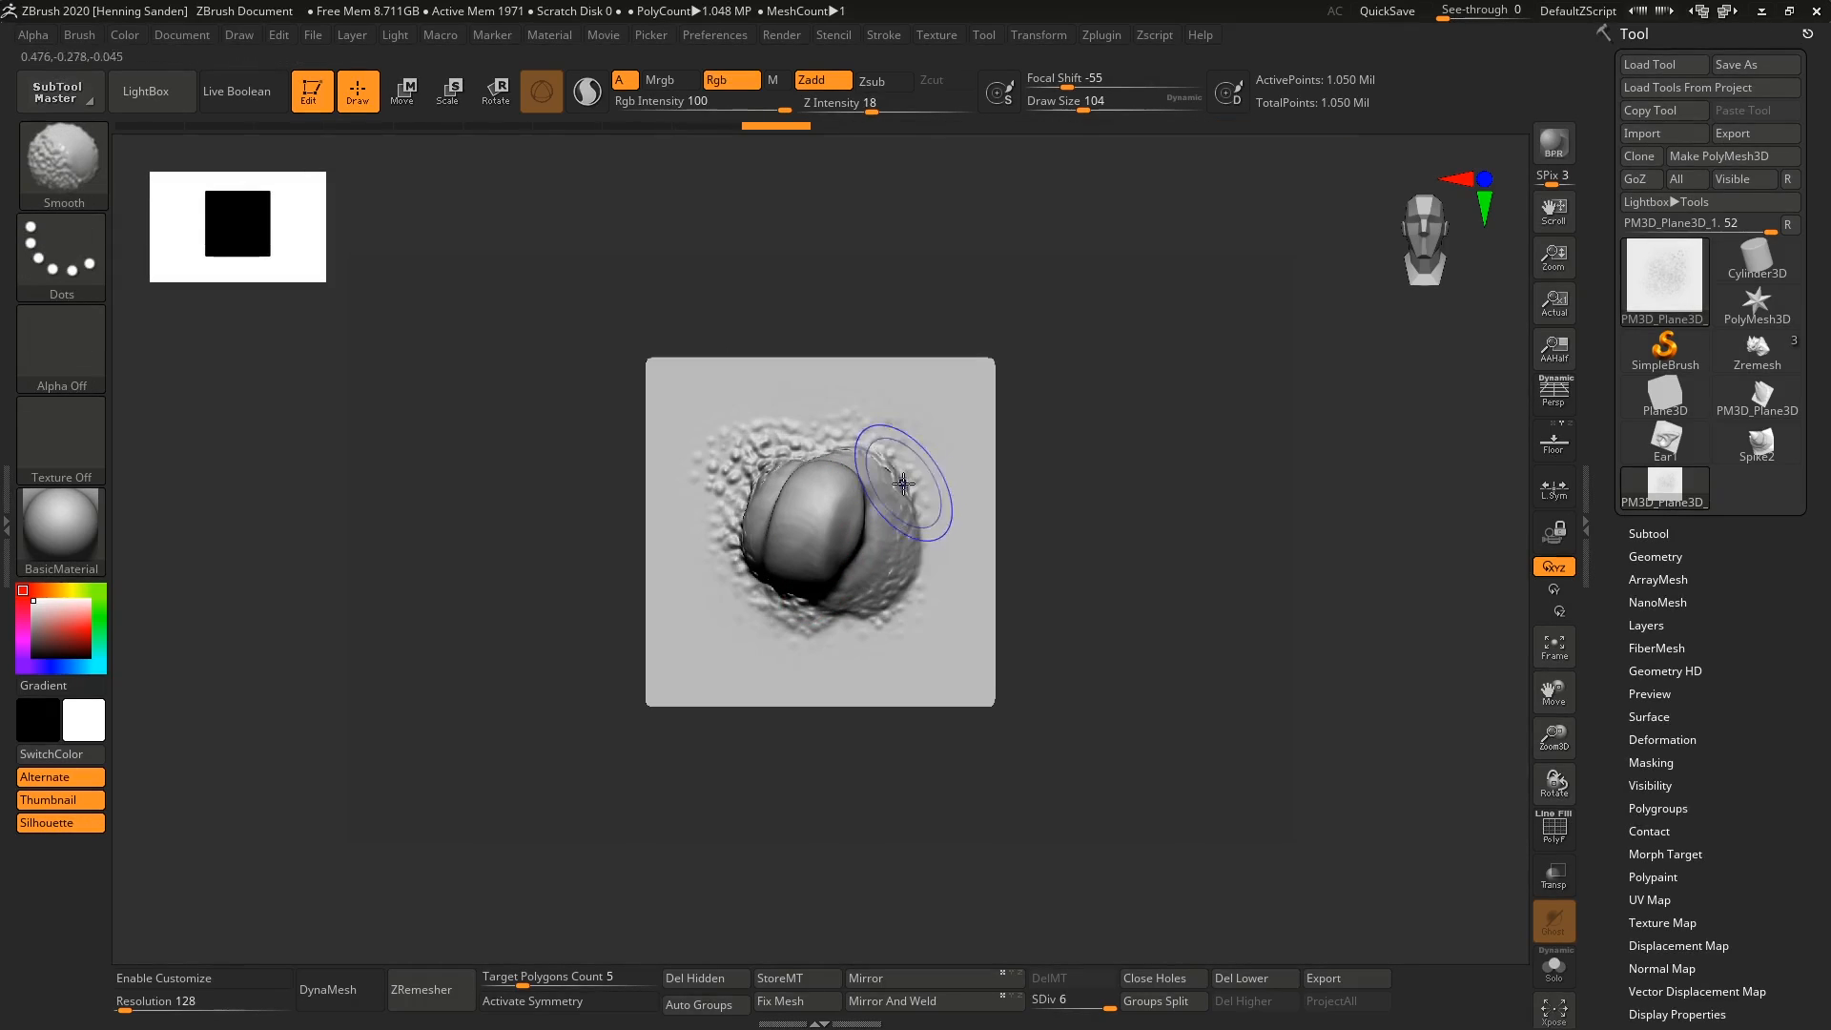
Select the Layer brush and clone it as a new brush.
{"action": "key", "text": "f"}
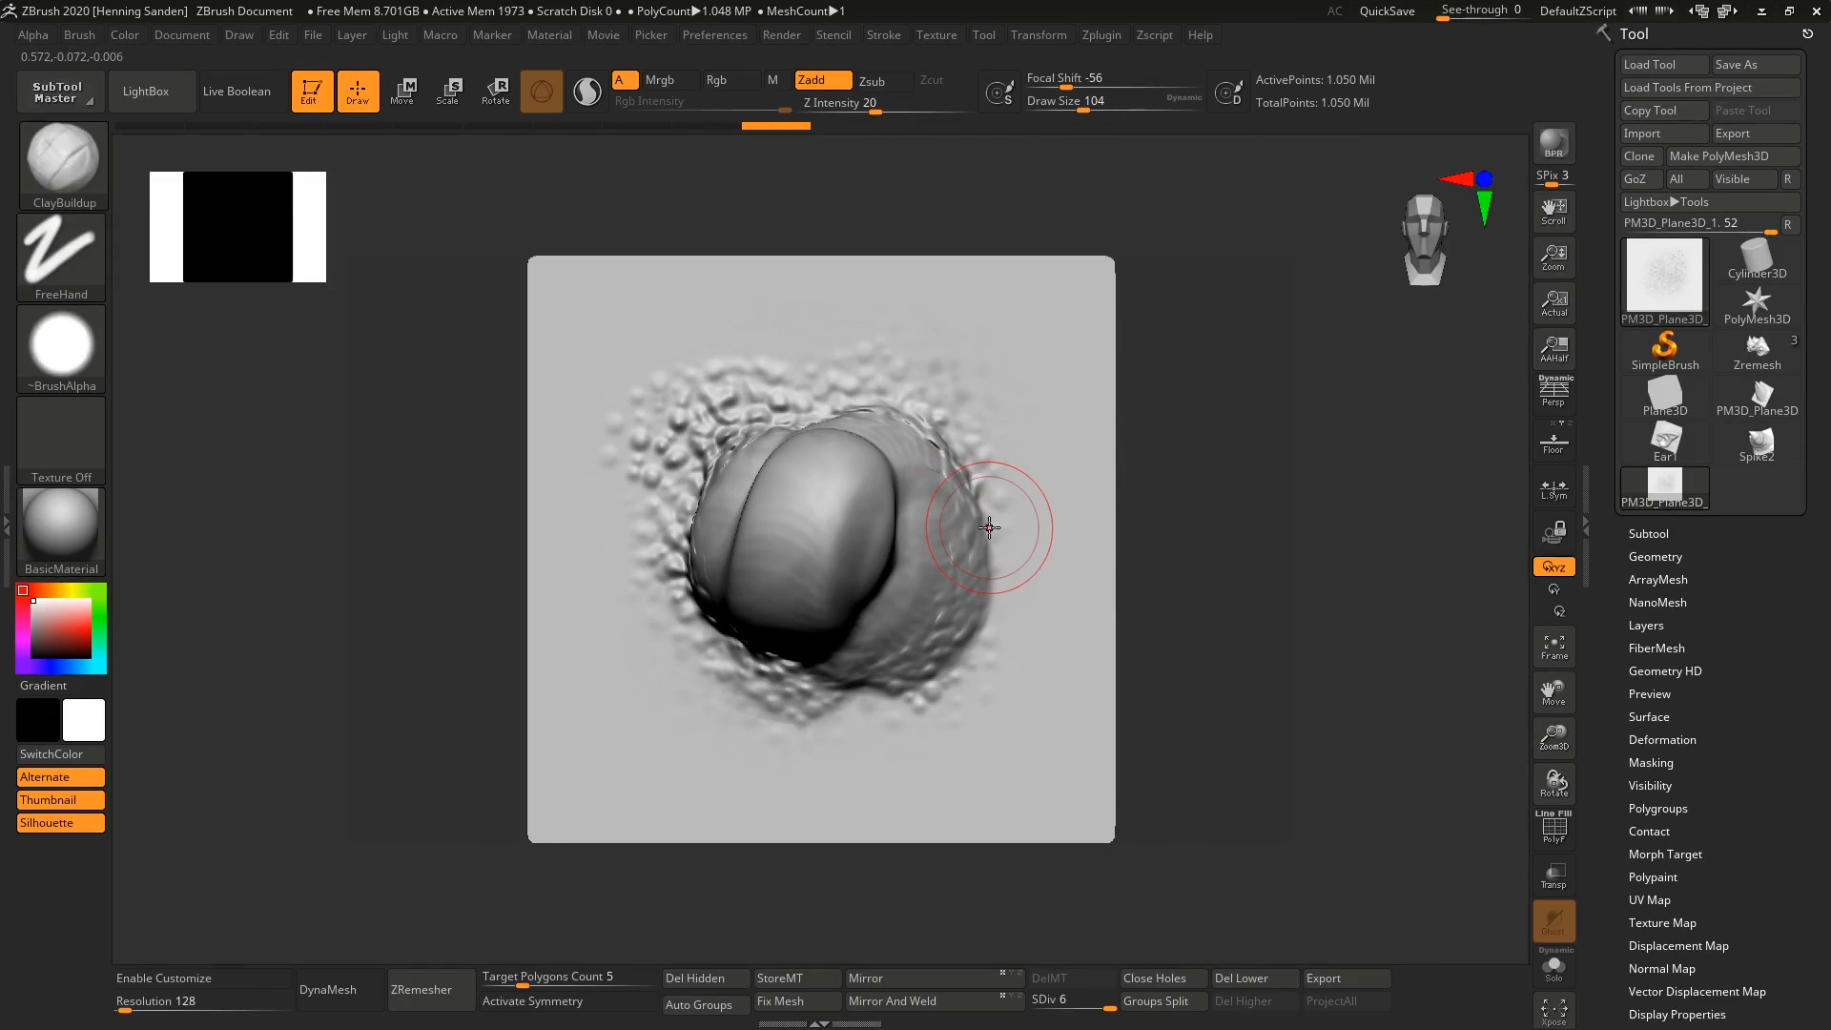
{"action": "key", "text": "b"}
{"action": "key", "text": "l"}
{"action": "key", "text": "a"}
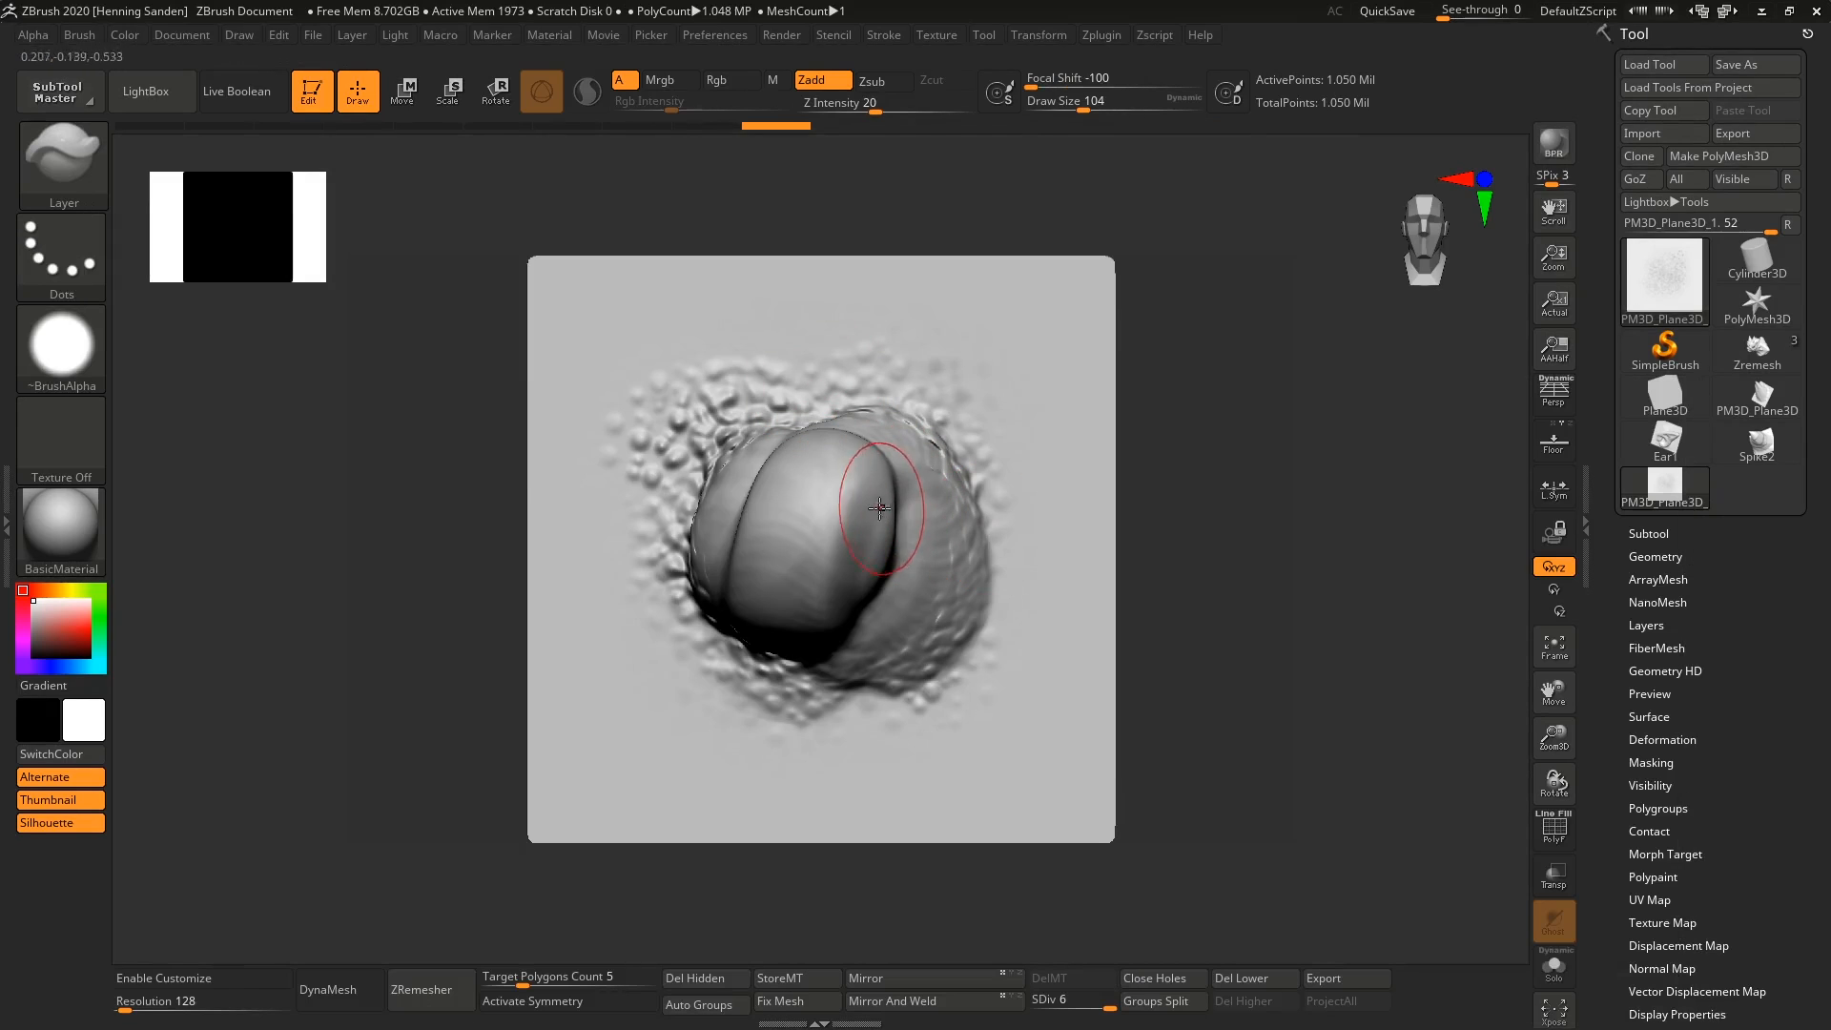
{"action": "left_click", "coordinate": [79, 36]}
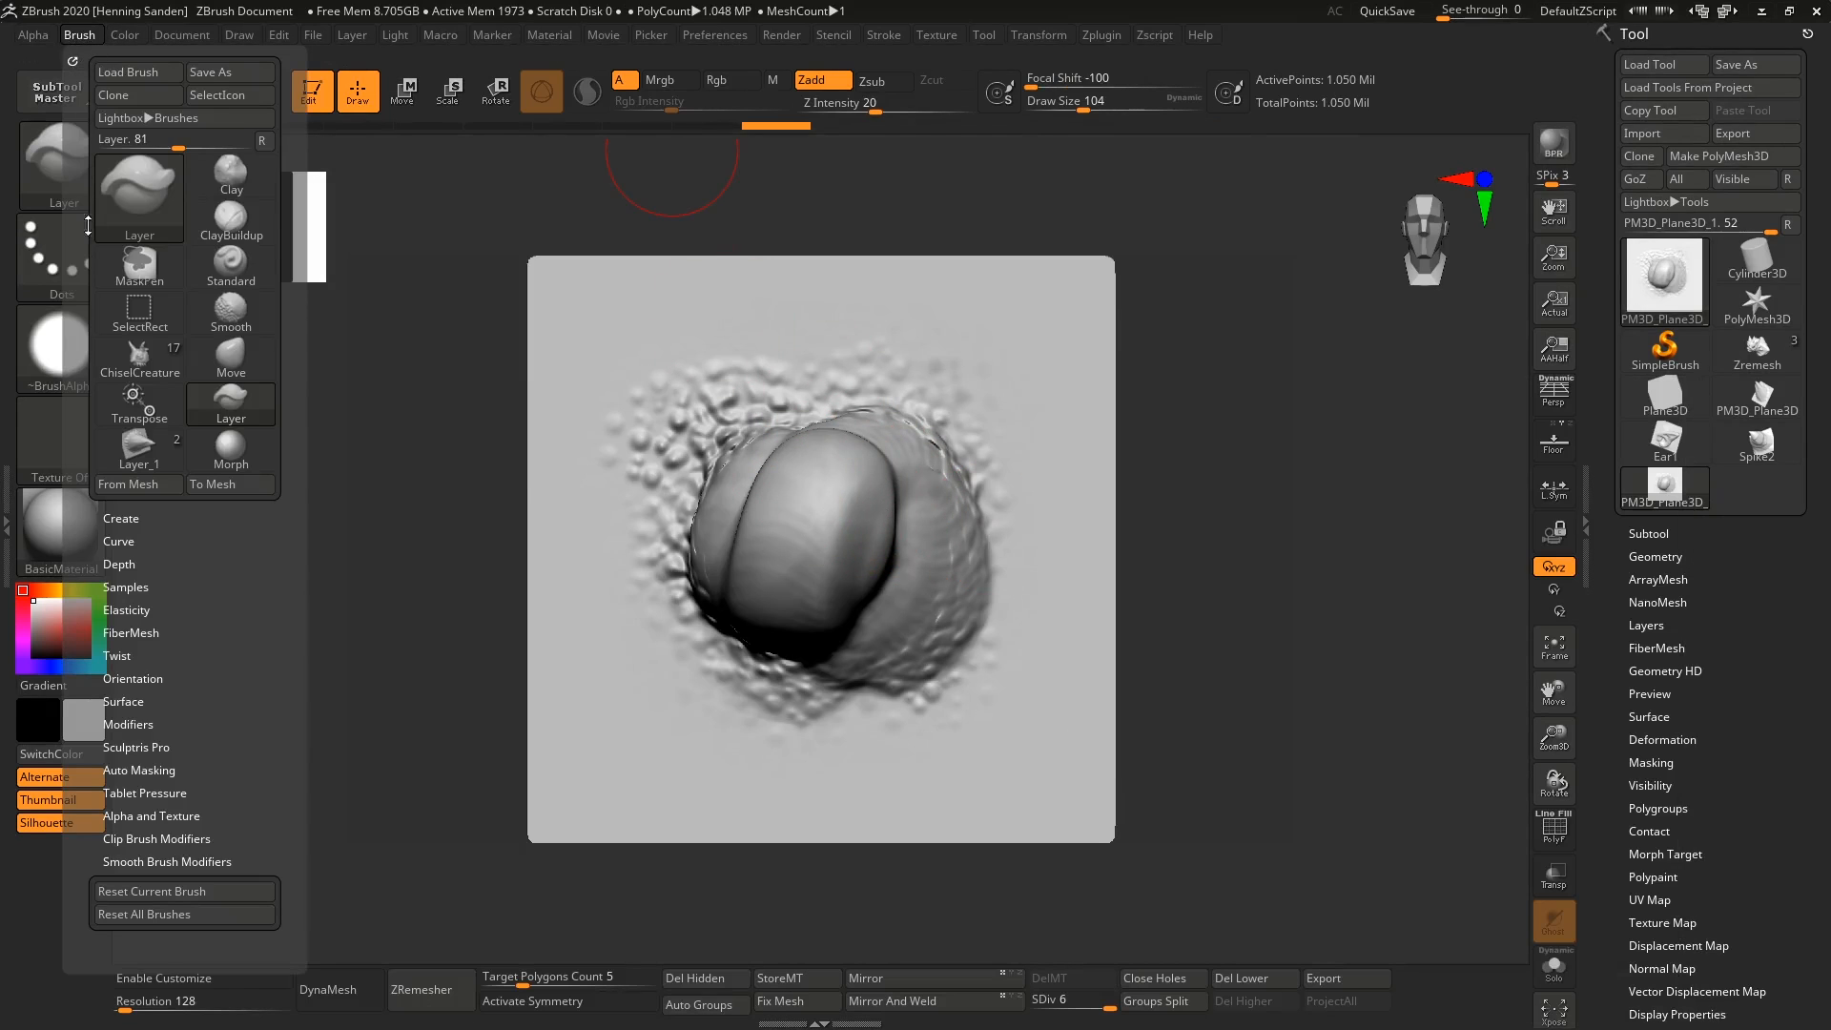
{"action": "left_click", "coordinate": [138, 95]}
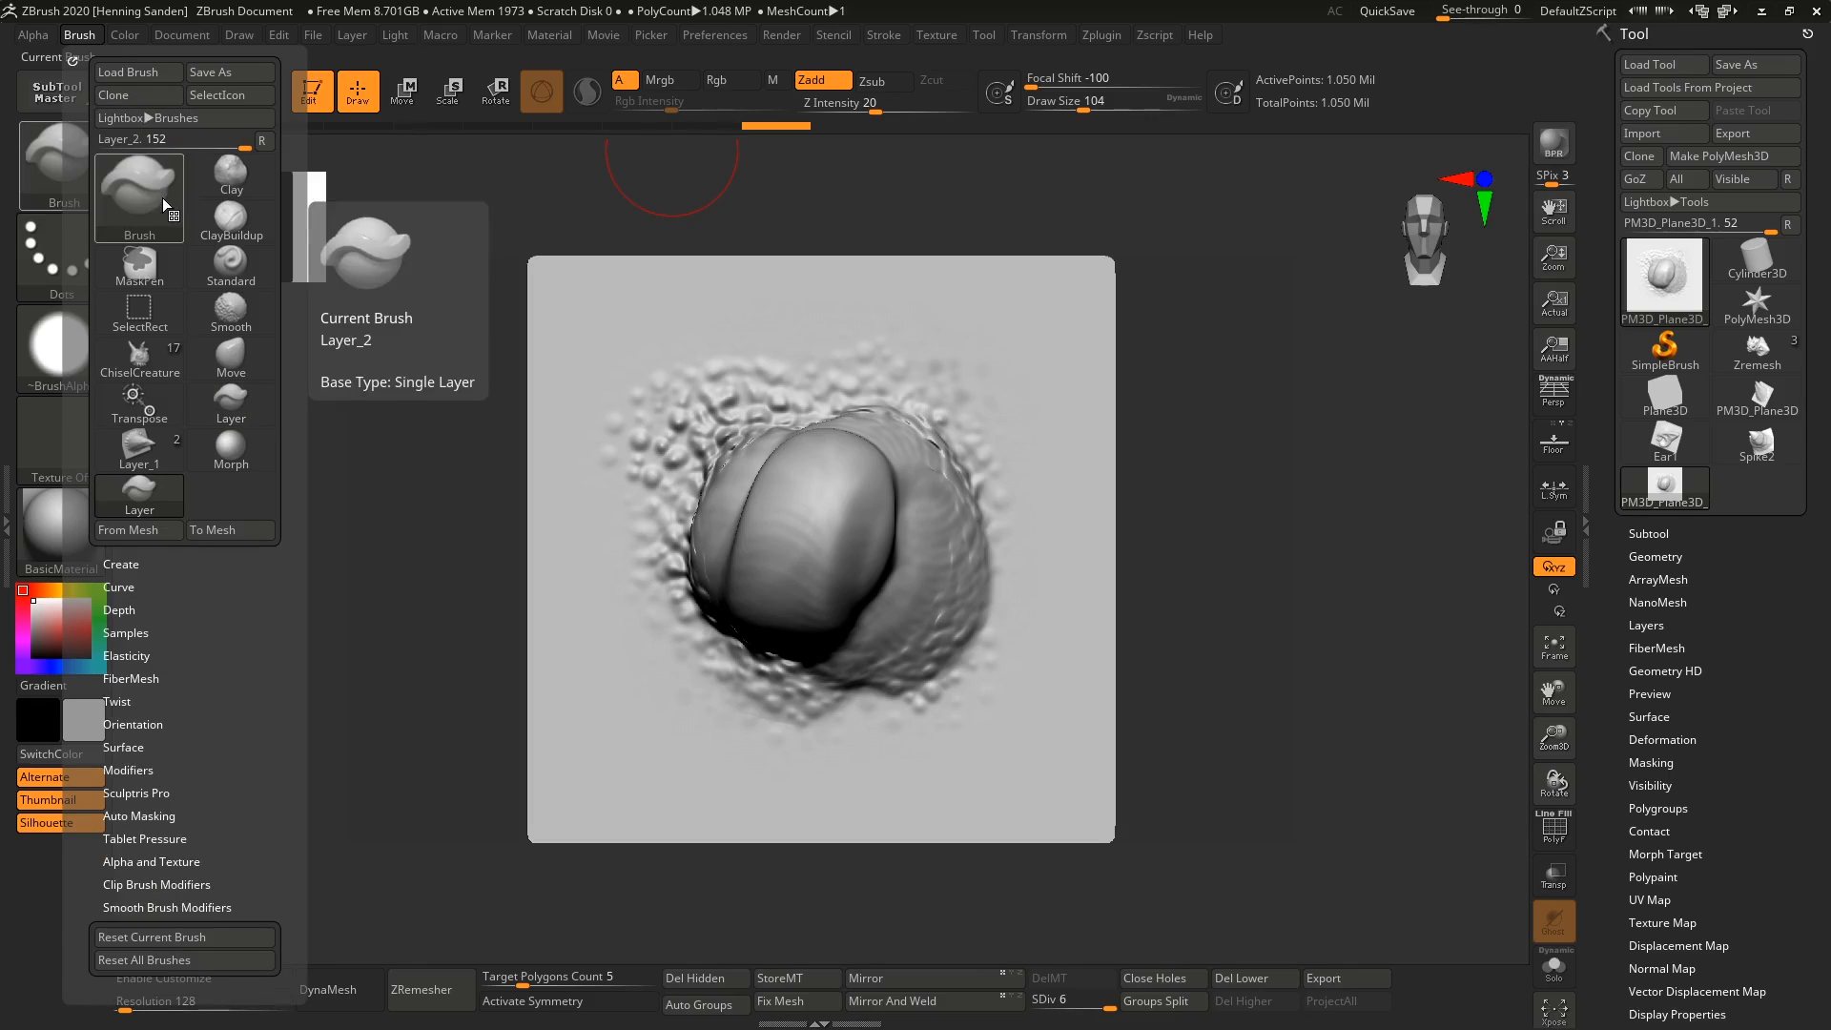
Set the cloned brush's Z Intensity to 100 and create its 3D shape from the sculpted plane mesh.
{"action": "left_click_drag", "start_coordinate": [873, 103], "coordinate": [959, 101]}
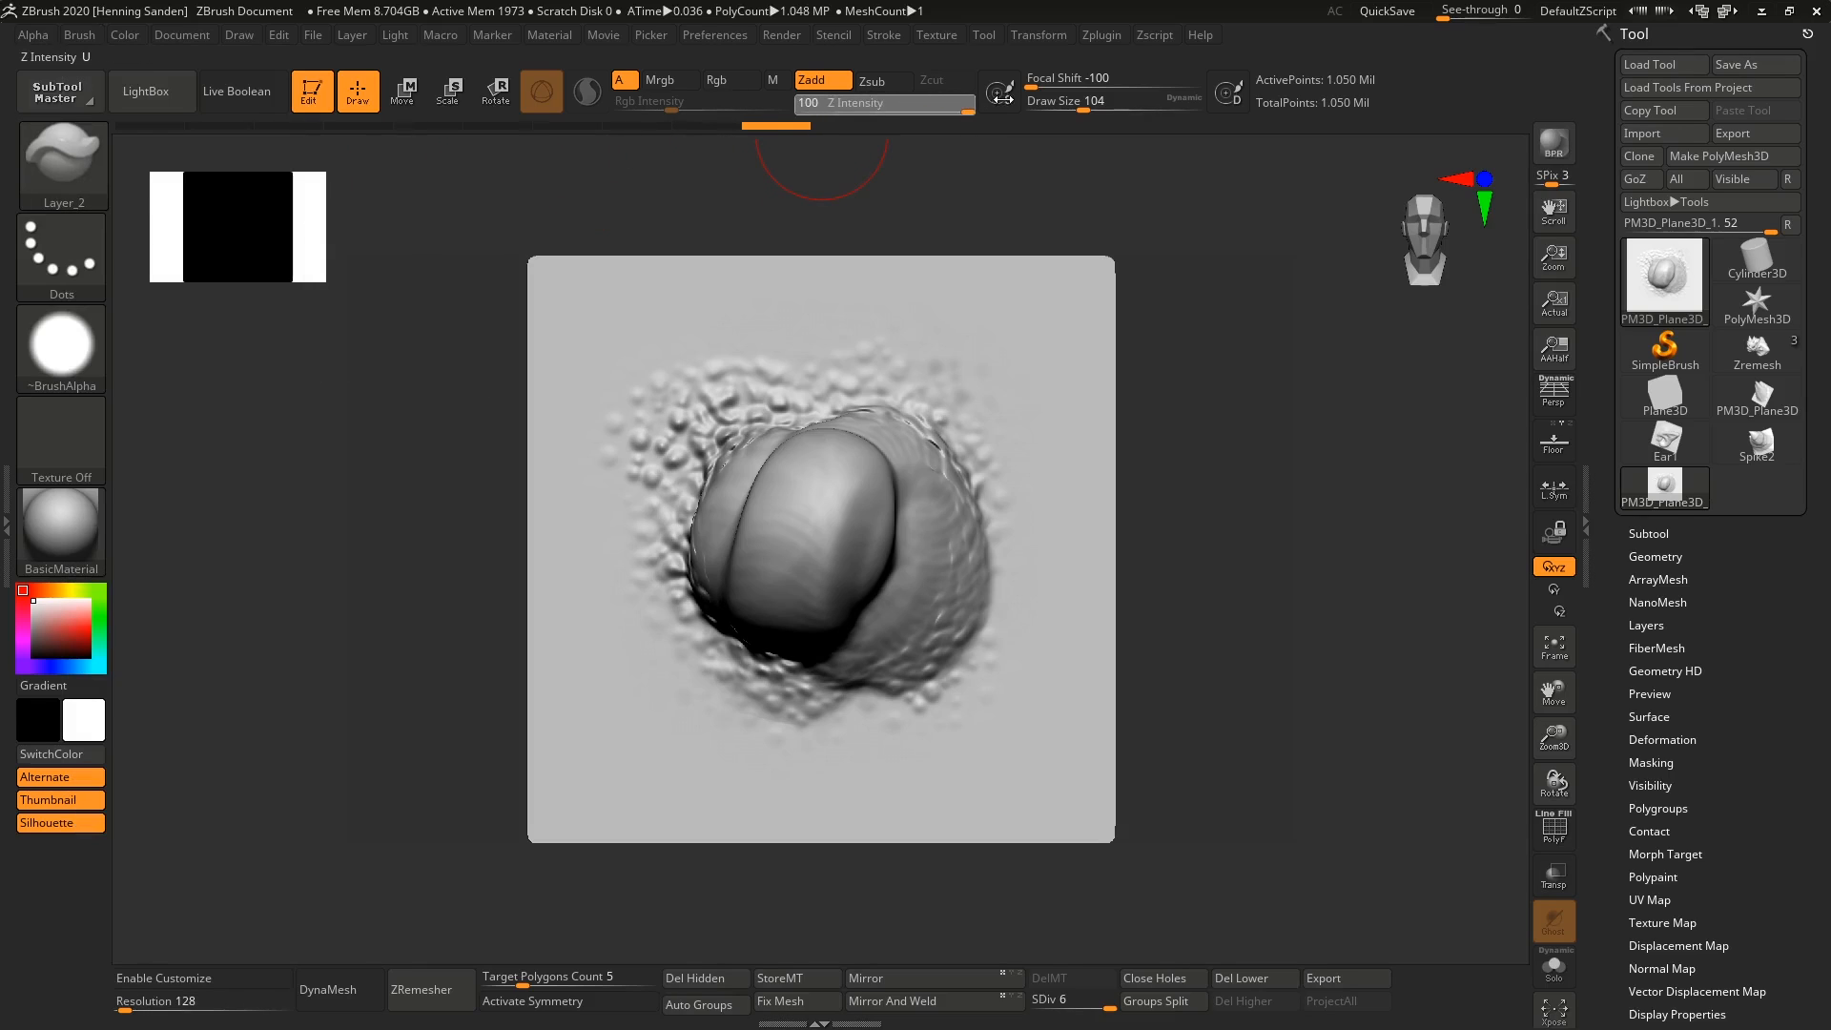
{"action": "left_click", "coordinate": [80, 38]}
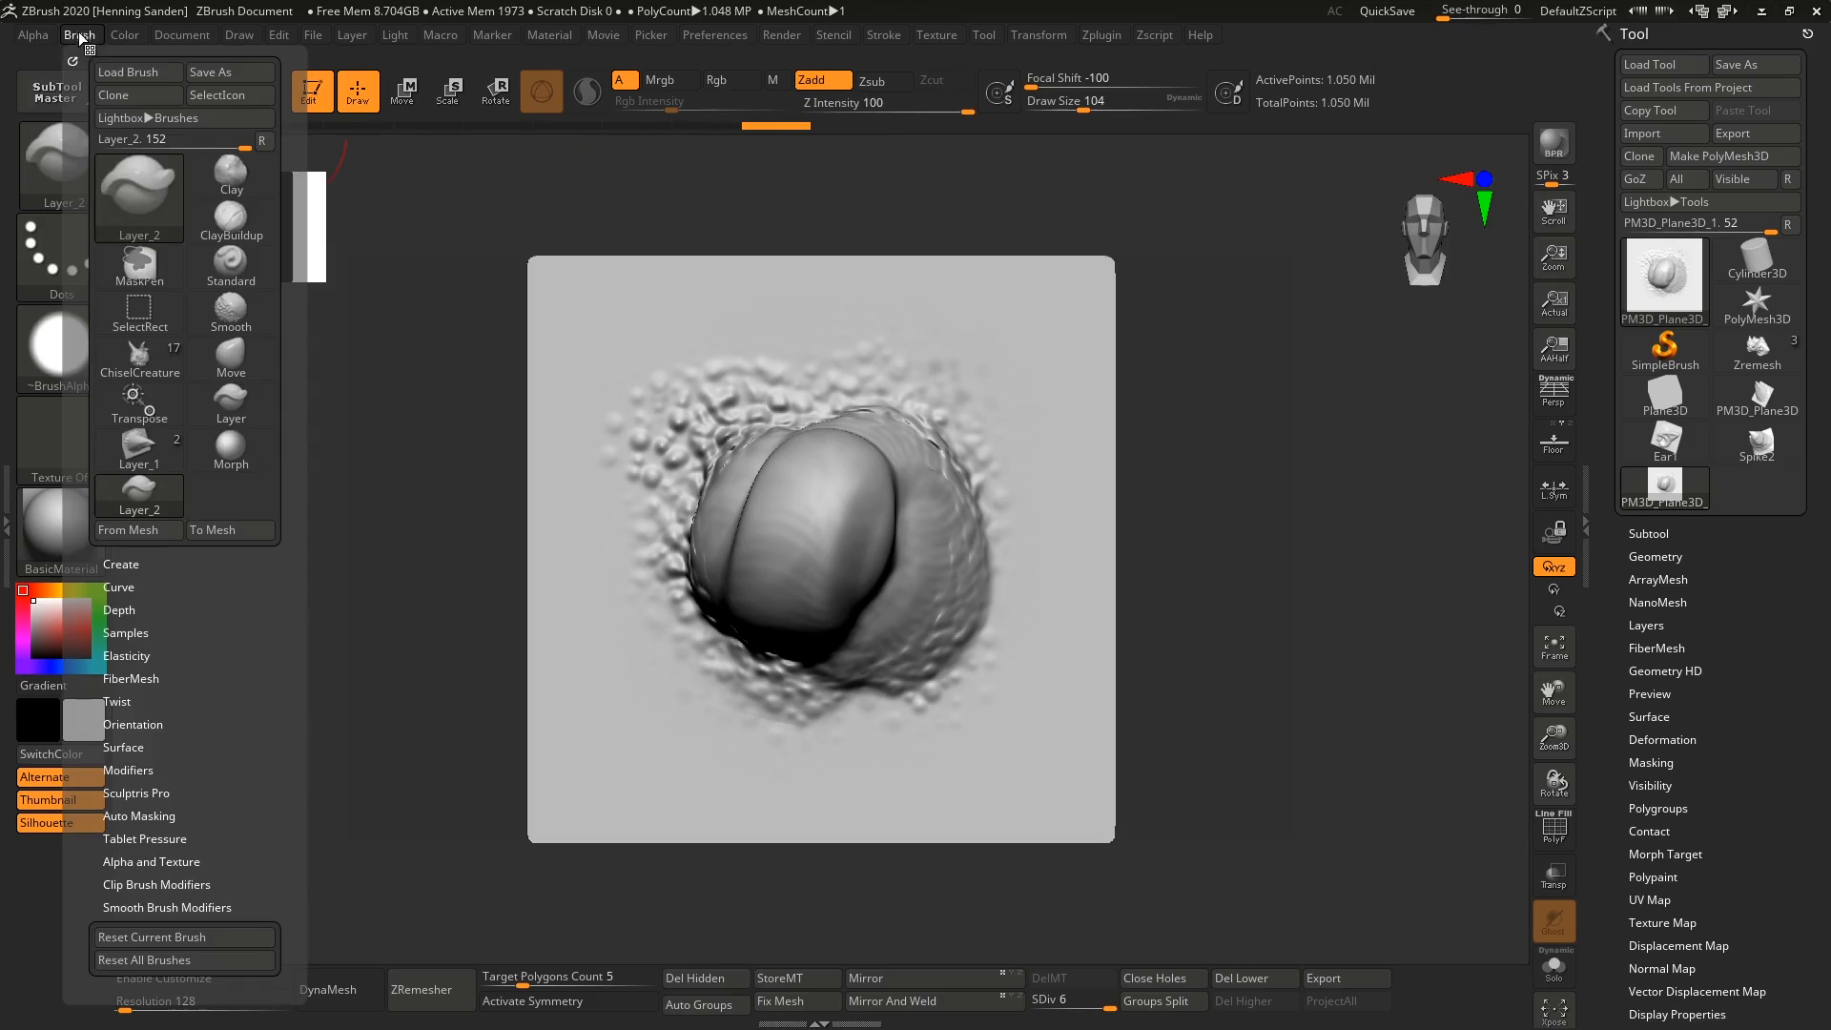
{"action": "left_click", "coordinate": [152, 530]}
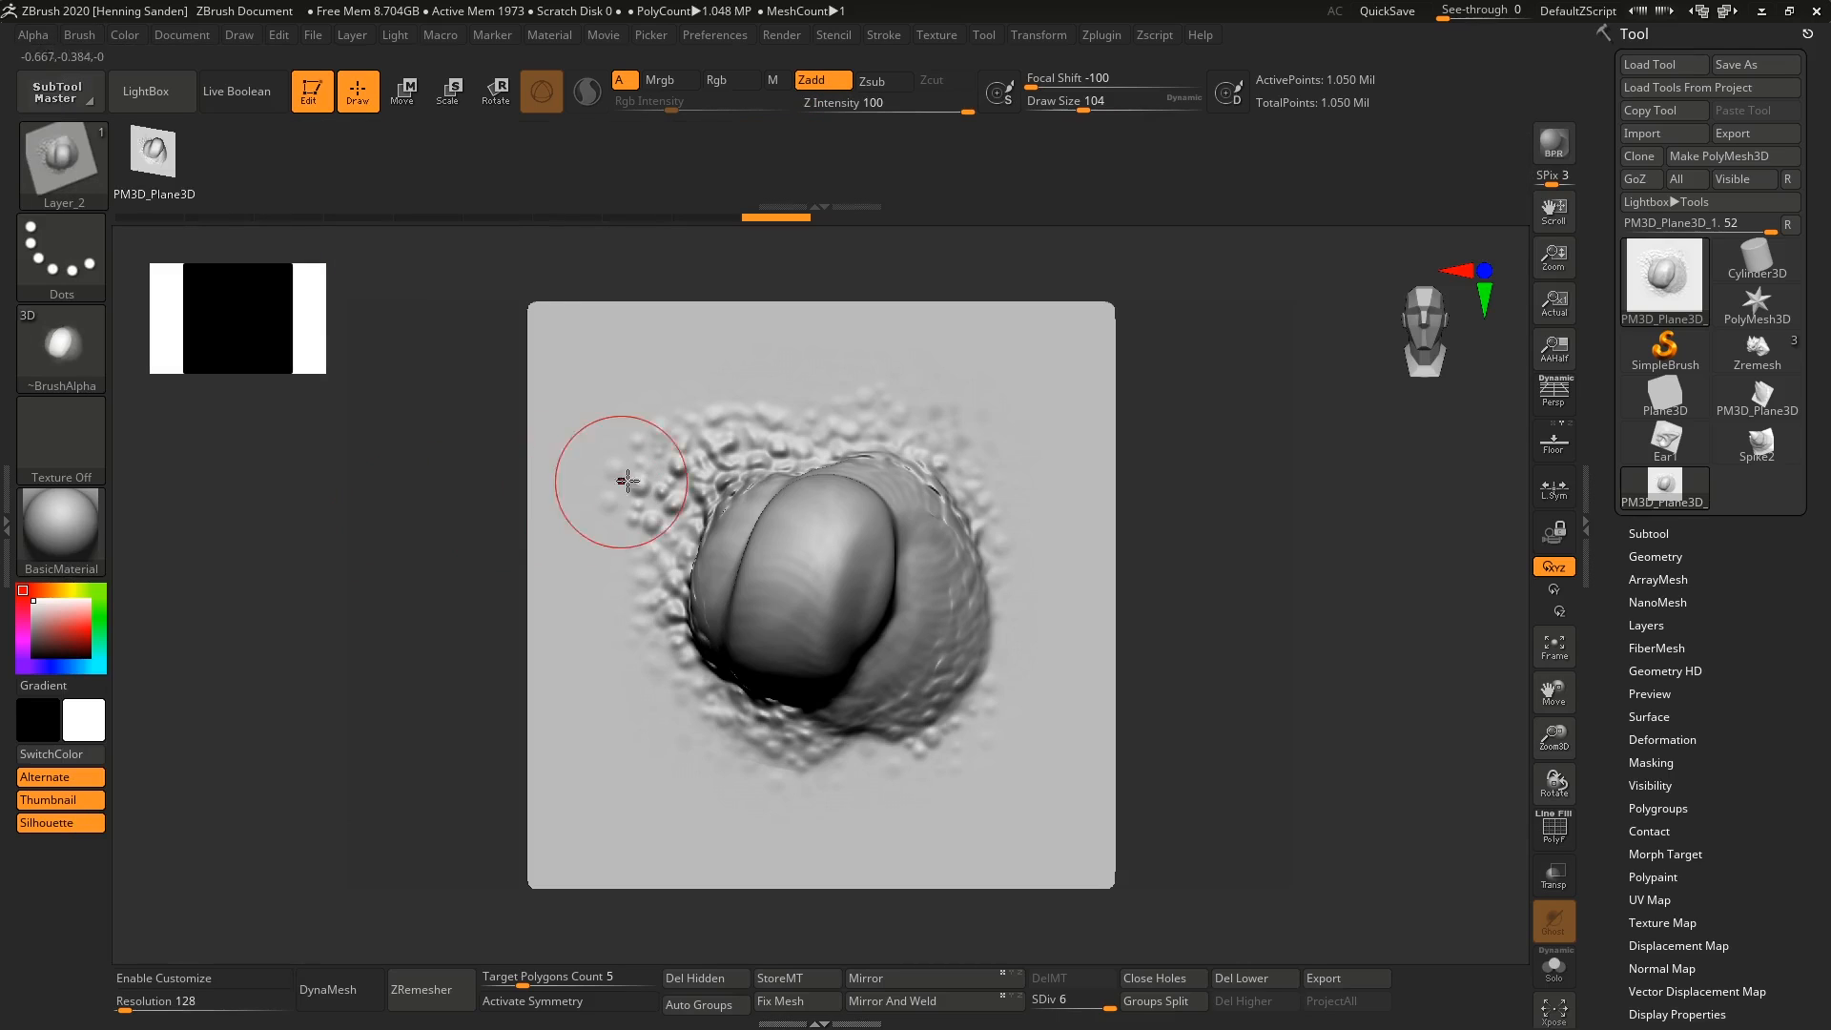
Switch to the Zremesh creature model and set the brush's Draw Size to 71 for work on its face.
{"action": "left_click", "coordinate": [1783, 362]}
{"action": "mouse_move", "coordinate": [734, 625]}
{"action": "right_mouse_down"}
{"action": "mouse_move", "coordinate": [820, 563]}
{"action": "mouse_move", "coordinate": [785, 793]}
{"action": "mouse_move", "coordinate": [910, 774]}
{"action": "right_mouse_up"}
{"action": "key", "text": "s"}
{"action": "left_click_drag", "start_coordinate": [779, 544], "coordinate": [769, 544]}
Change the brush stroke to DragRect and stamp three small mounds in a row across the creature's cheek below the eye.
{"action": "left_click", "coordinate": [83, 232]}
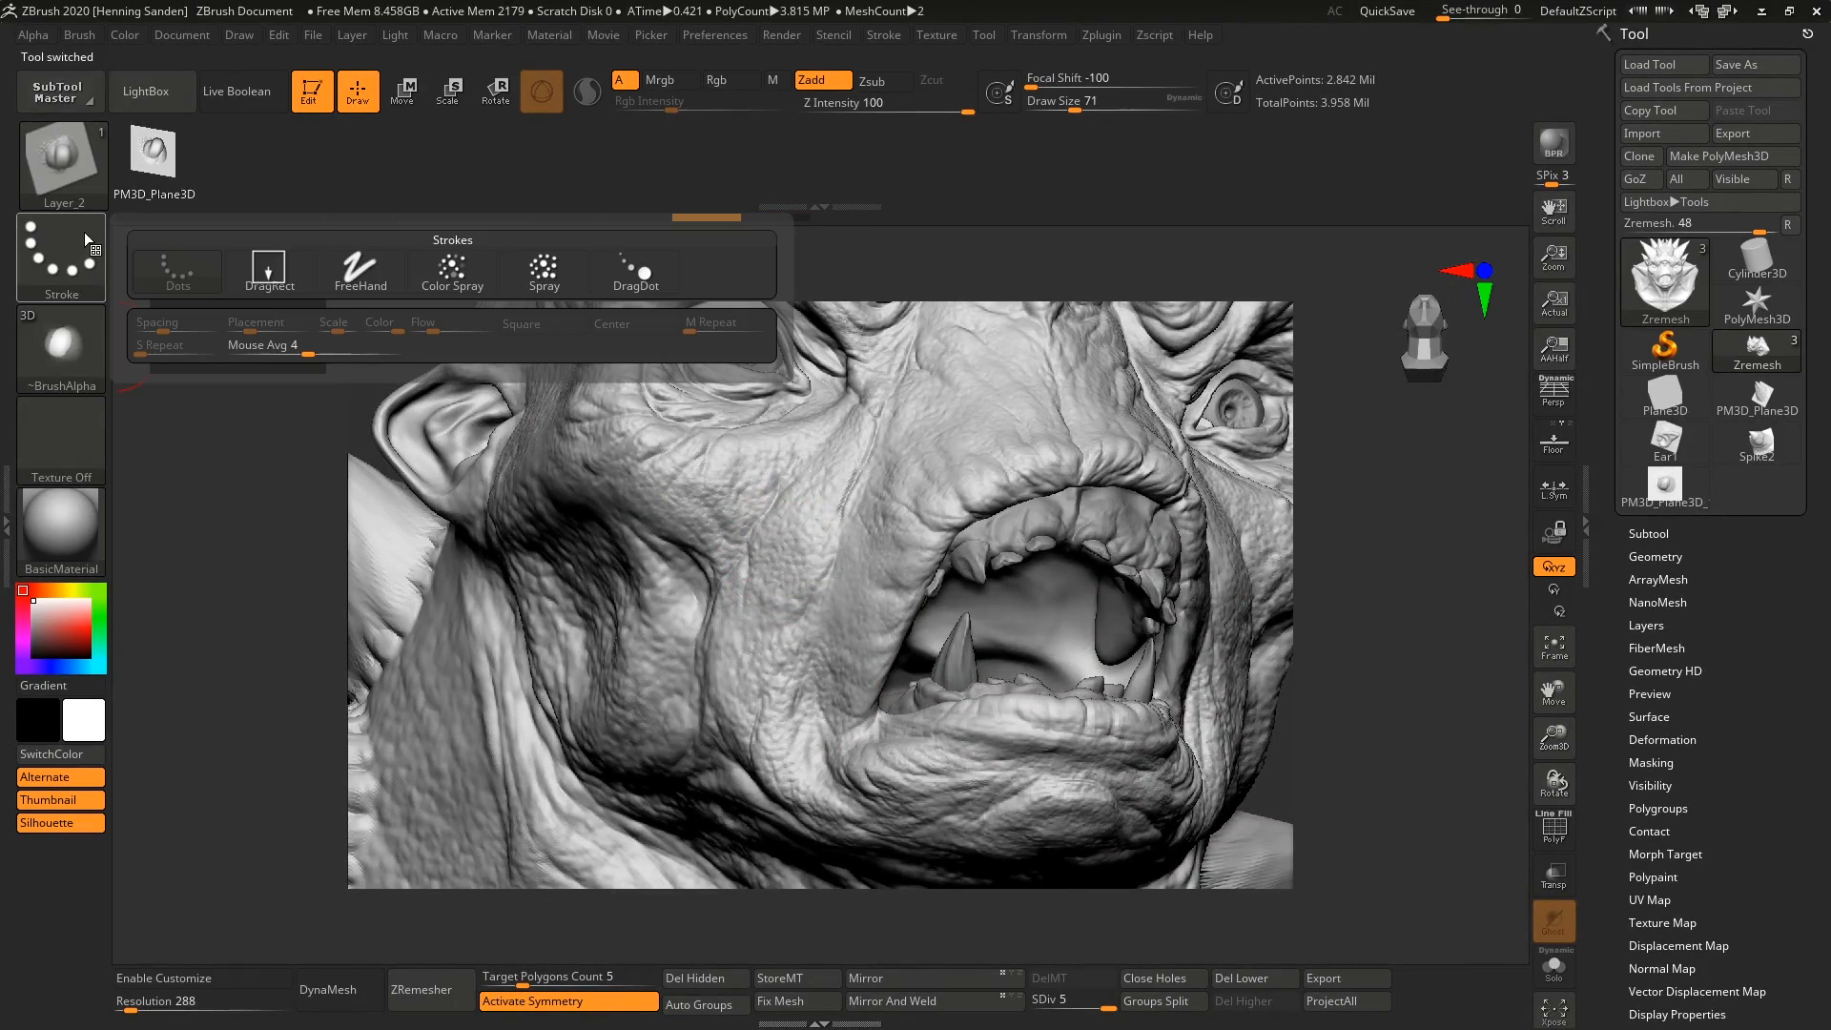
{"action": "left_click", "coordinate": [286, 279]}
{"action": "left_click_drag", "start_coordinate": [775, 485], "coordinate": [826, 439]}
{"action": "left_click_drag", "start_coordinate": [677, 494], "coordinate": [746, 488]}
{"action": "left_click_drag", "start_coordinate": [600, 467], "coordinate": [635, 530]}
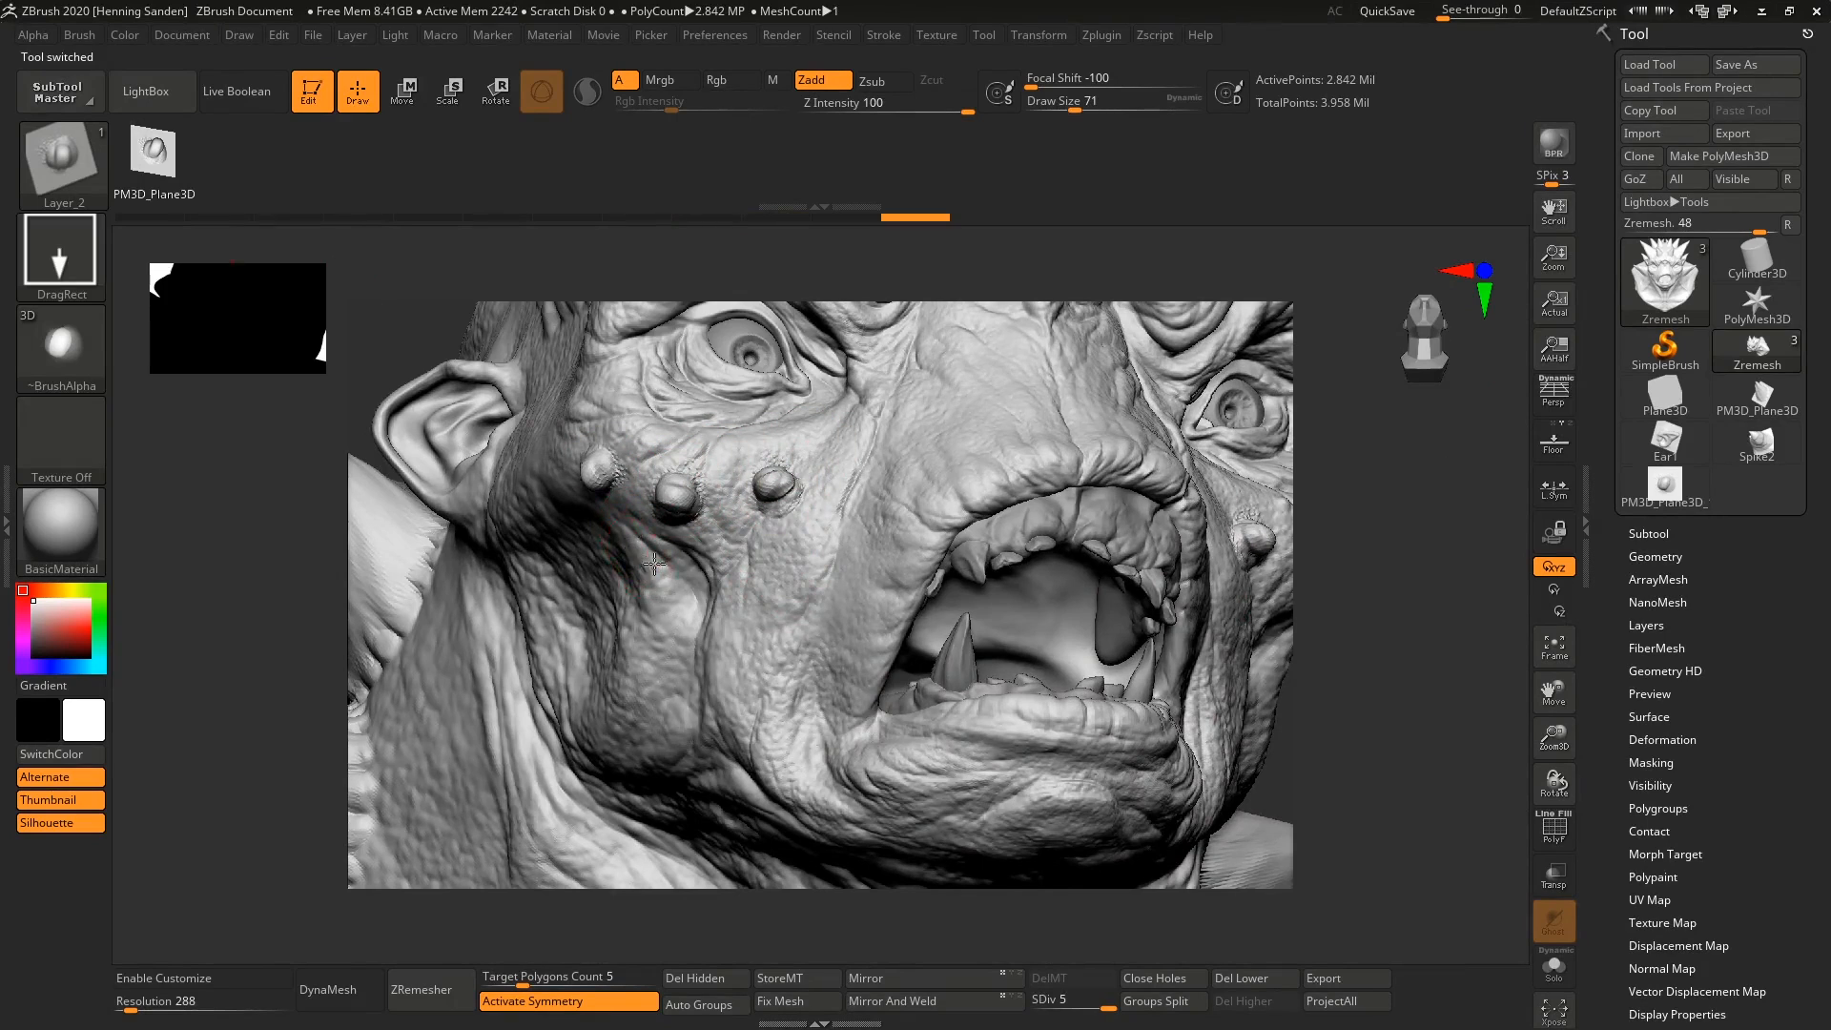